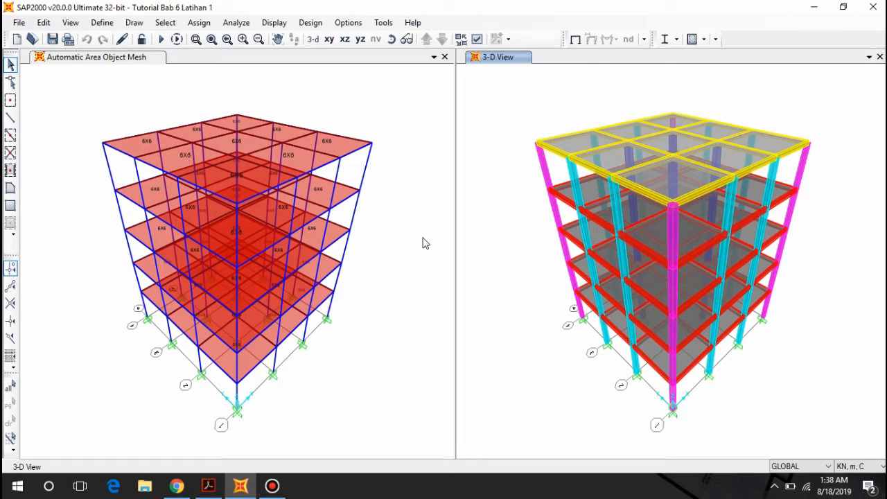
Step: Switch to the training module PDF in Adobe Acrobat and review the slab meshing section with Gambar 6.18
click(208, 486)
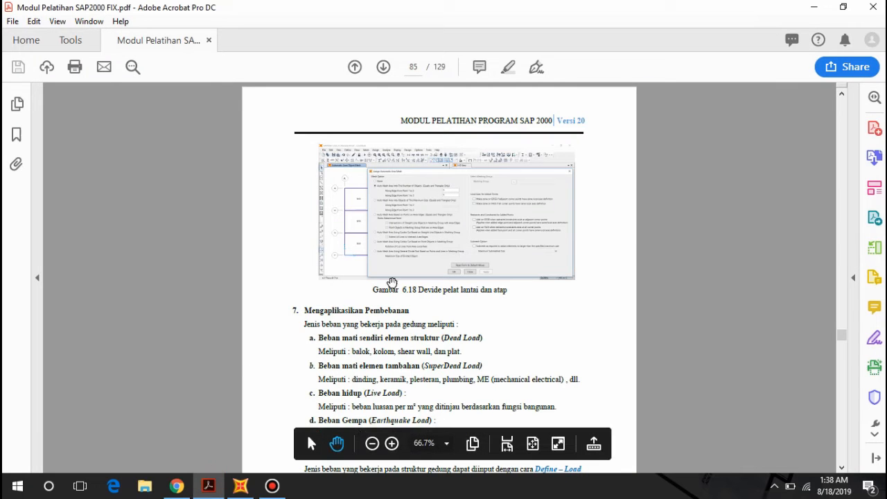
scroll(347, 294, up, 5)
scroll(347, 293, down, 3)
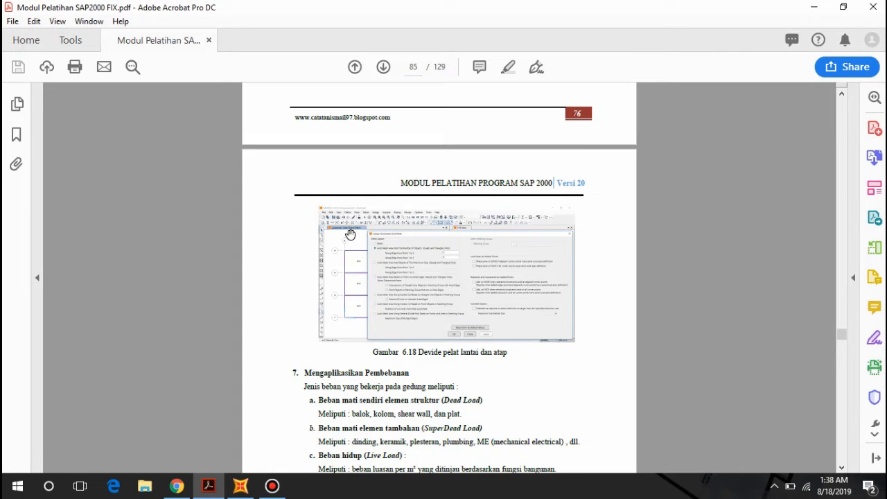
scroll(405, 240, down, 2)
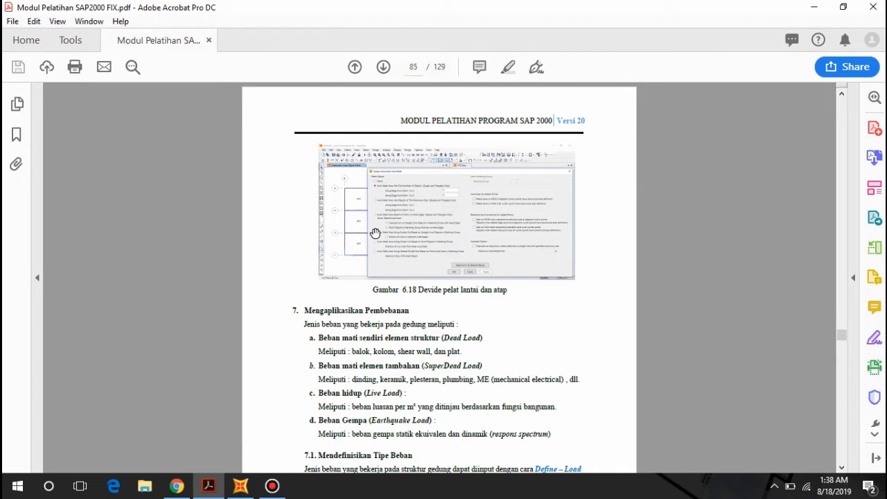
scroll(375, 233, down, 5)
scroll(339, 273, up, 10)
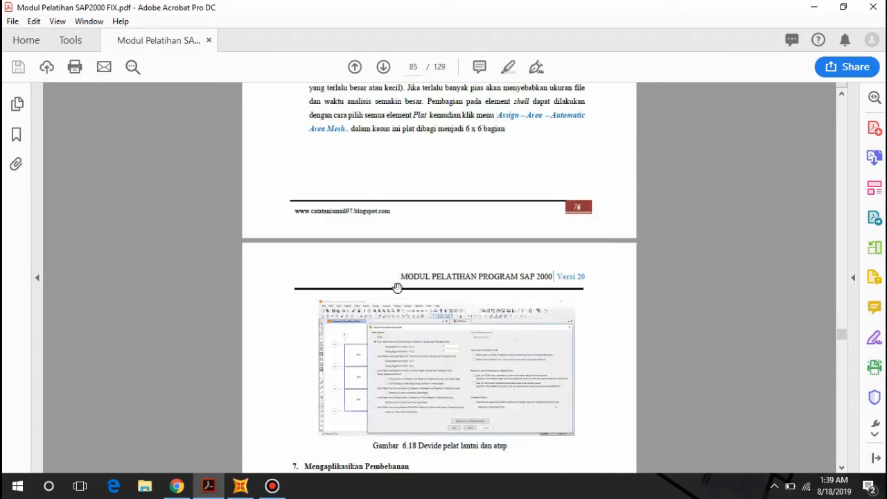
scroll(397, 286, up, 7)
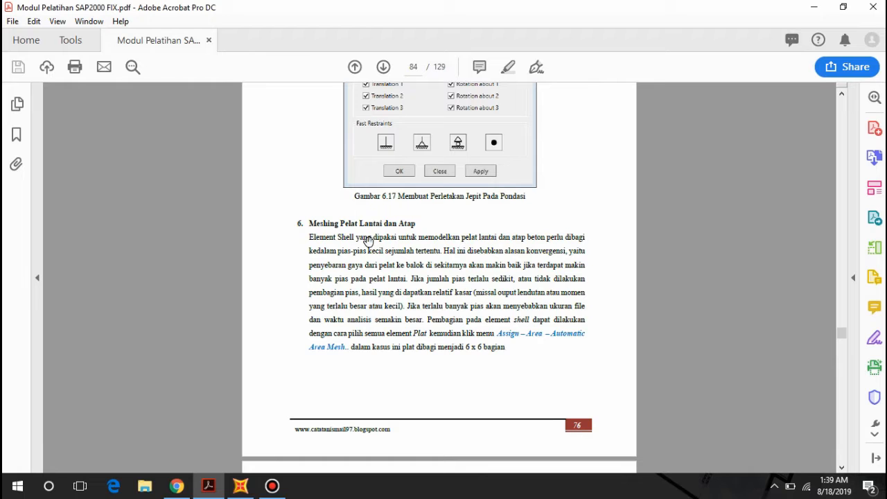
scroll(415, 179, down, 10)
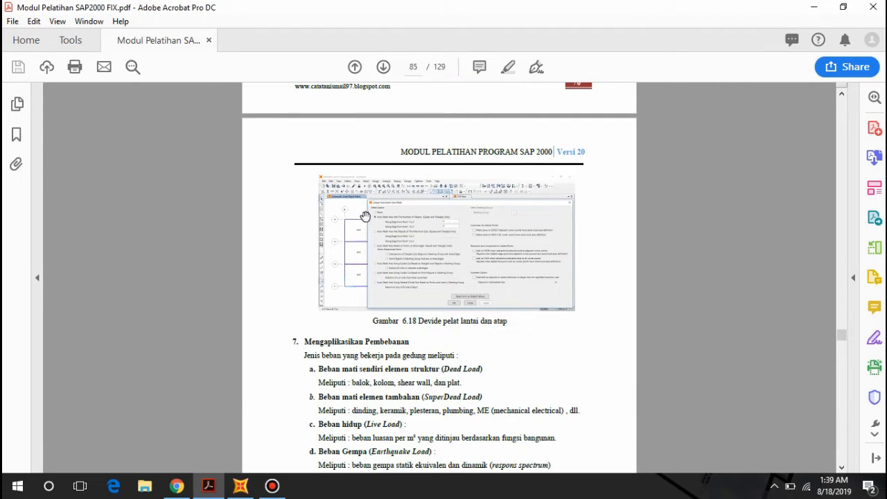
scroll(370, 216, down, 3)
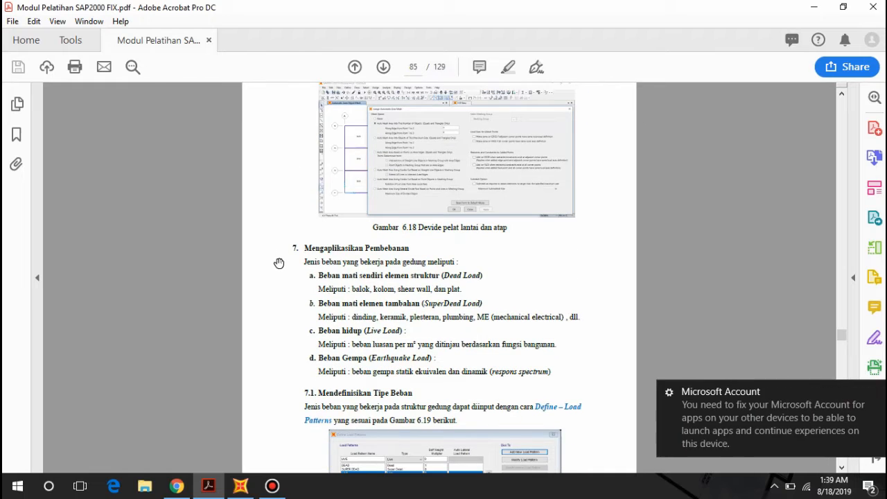
Step: Read section 7 on the building's load types and enlarge the Define Load Patterns example in Gambar 6.19
click(879, 393)
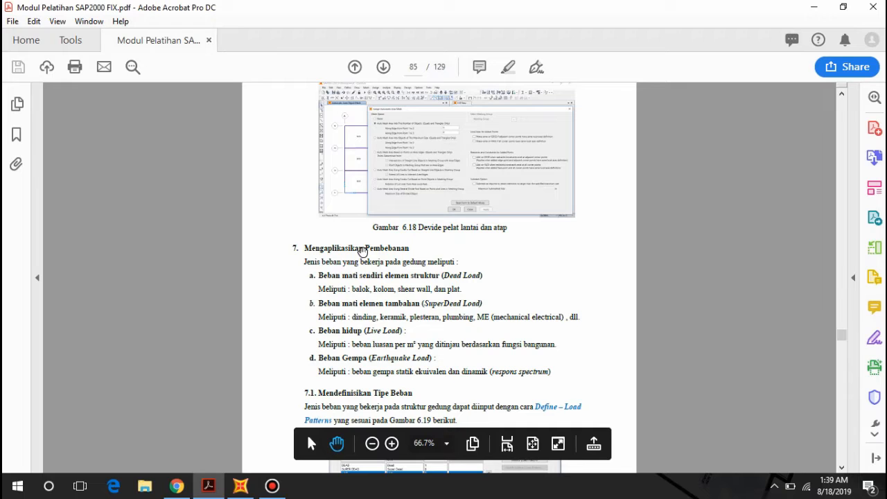
scroll(368, 246, down, 2)
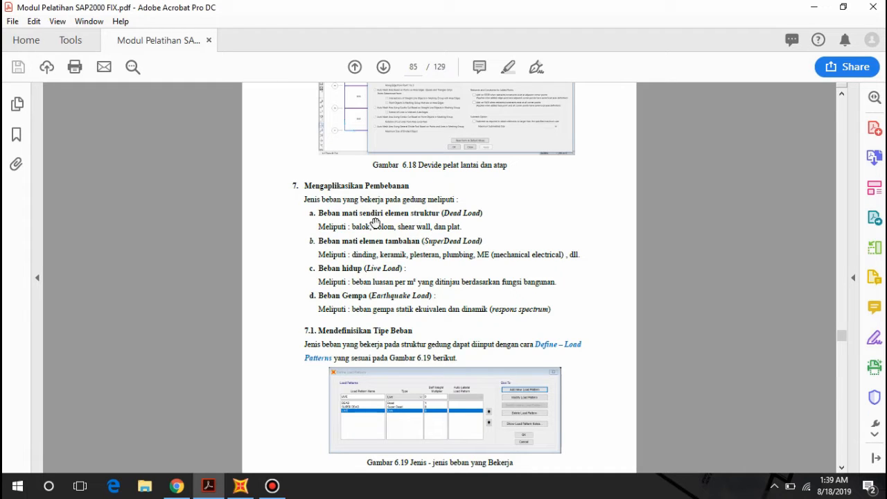
scroll(392, 250, down, 1)
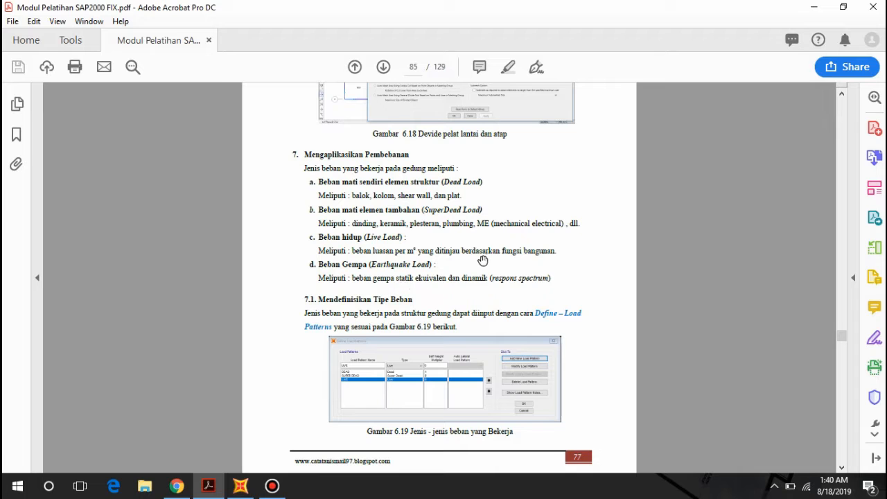
scroll(417, 270, up, 5)
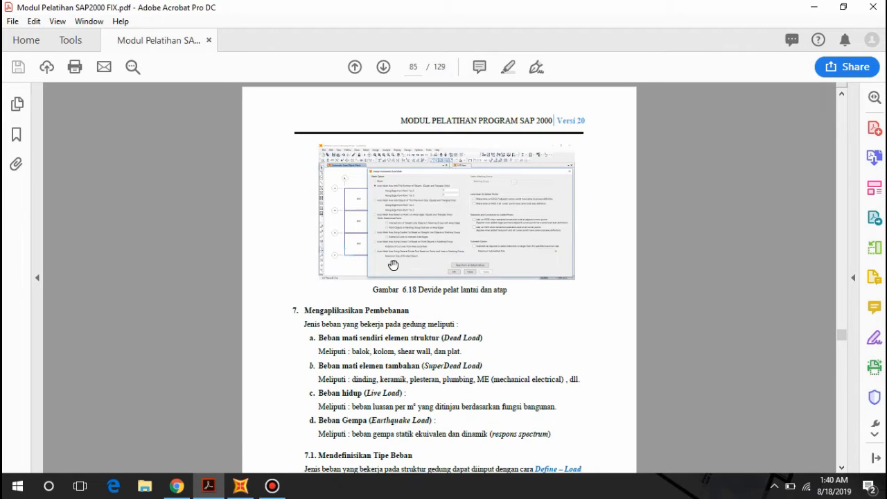
scroll(393, 265, down, 8)
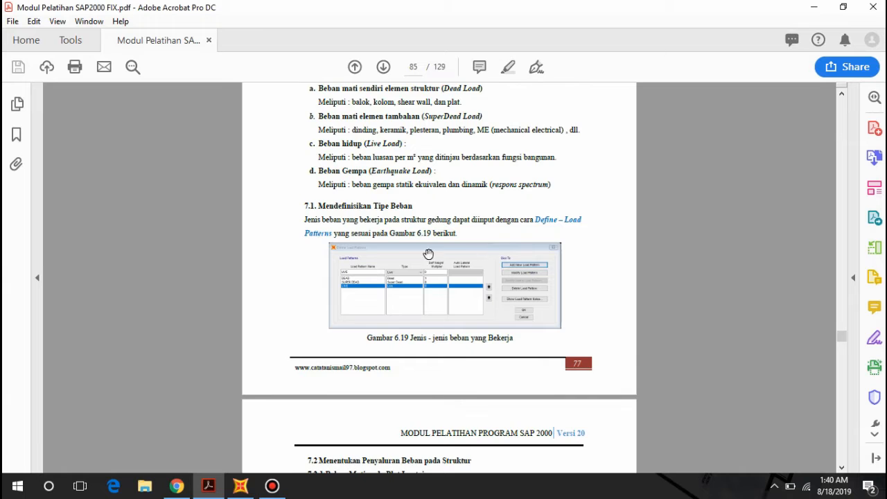
ctrl+scroll(470, 221, up, 1)
ctrl+scroll(500, 204, up, 1)
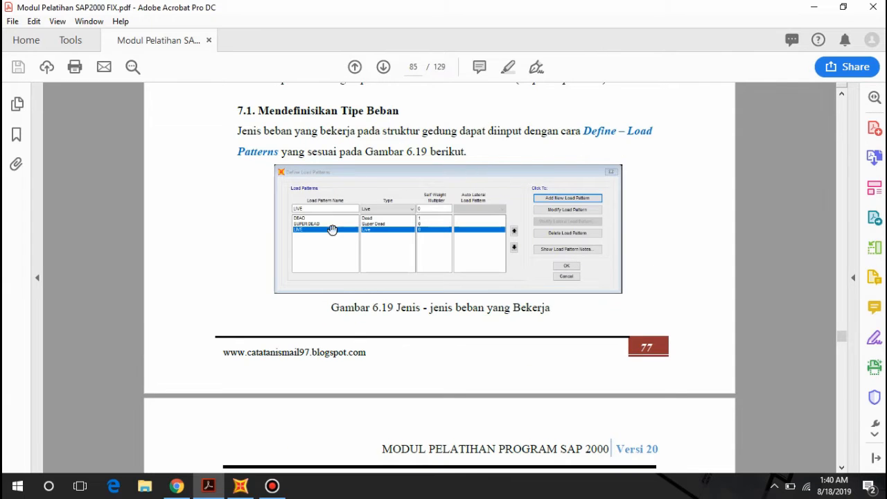
Step: Switch to SAP2000 and open the load pattern definitions for the building model
mouse_move(311, 443)
click(241, 486)
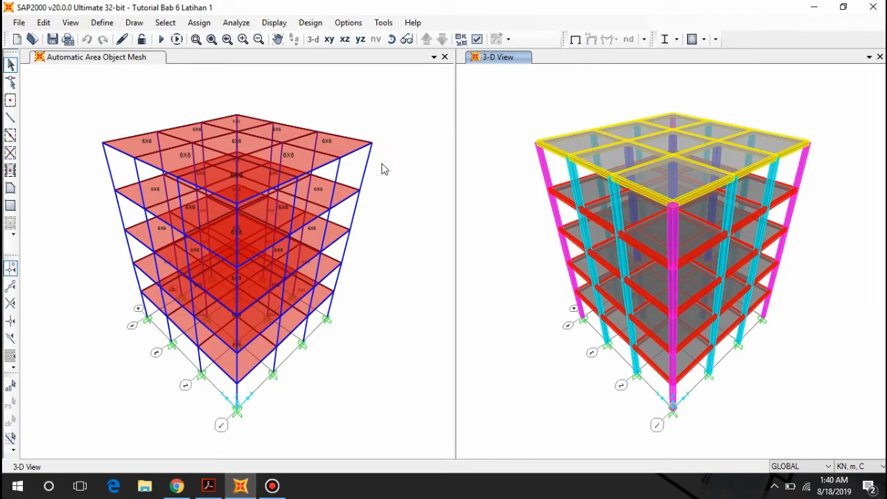
click(102, 23)
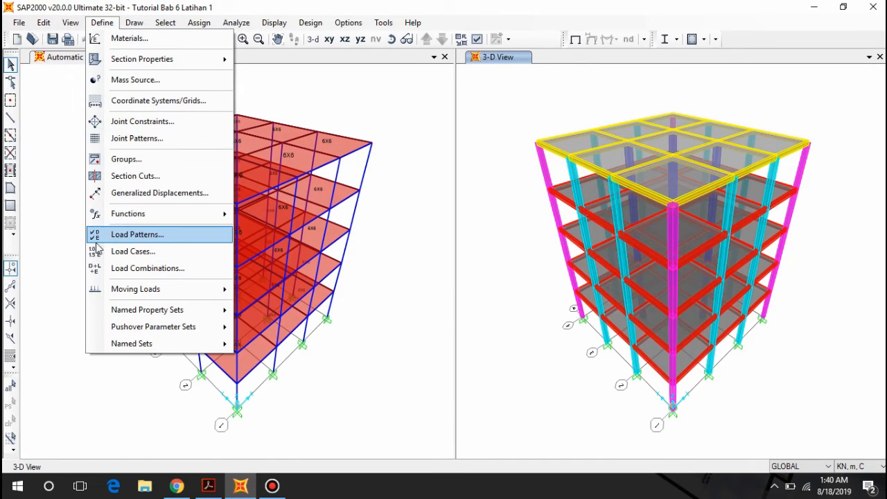
click(136, 236)
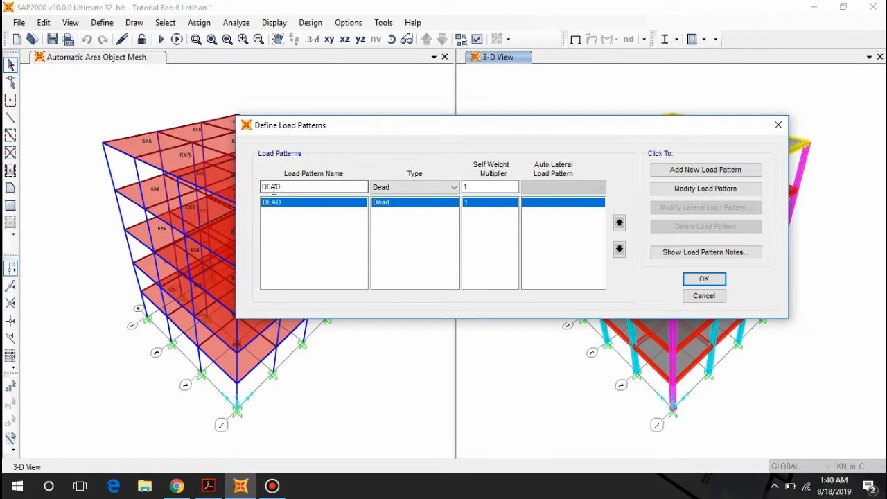
Step: Switch back to the training module PDF and compare the listed load types with the load patterns in Gambar 6.19
click(208, 486)
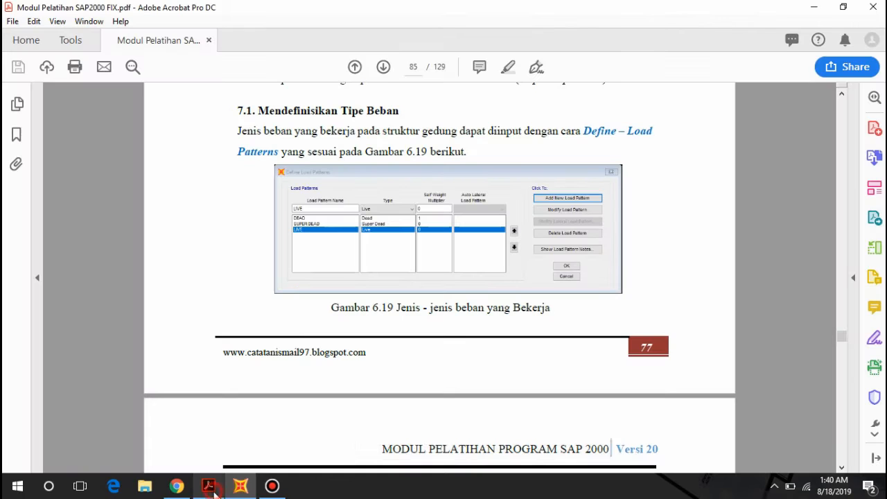
scroll(316, 201, up, 5)
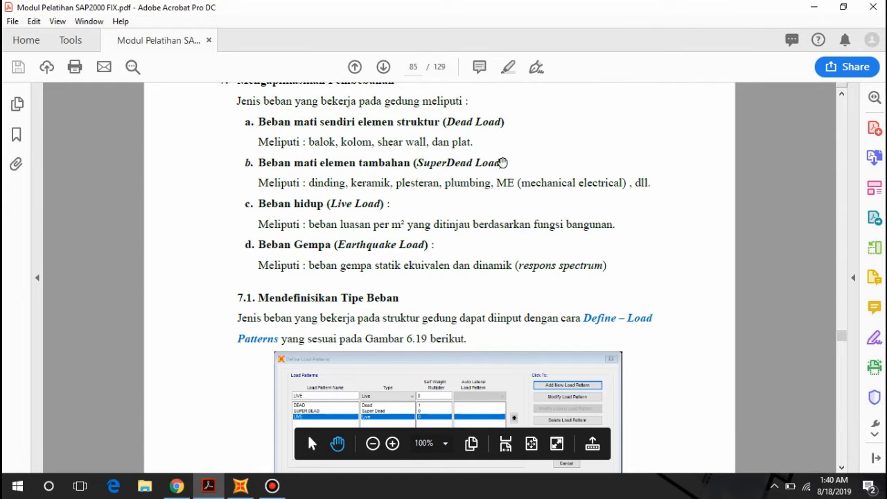
scroll(288, 180, down, 1)
scroll(303, 184, down, 2)
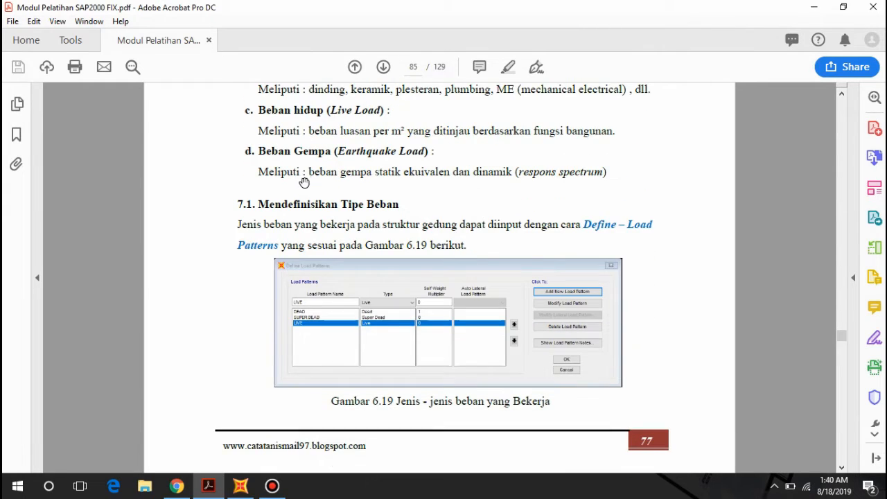
scroll(336, 312, down, 6)
scroll(381, 232, up, 5)
scroll(364, 263, down, 2)
scroll(256, 183, up, 4)
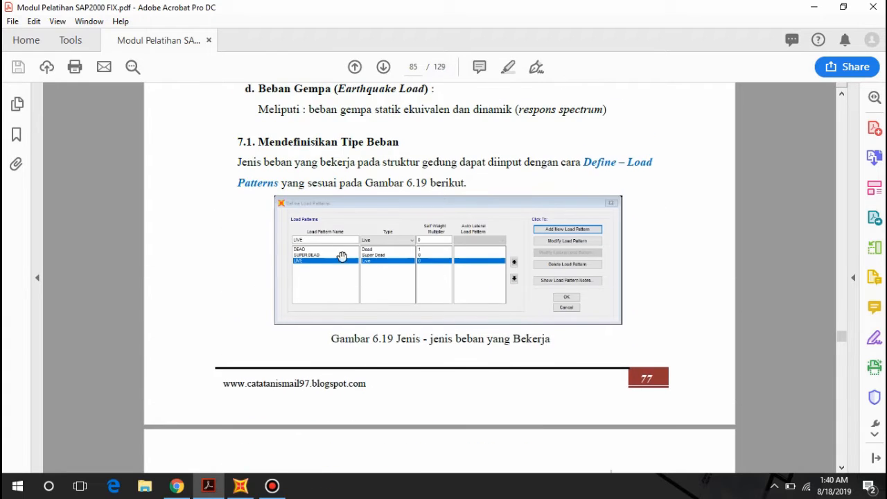
scroll(251, 250, up, 2)
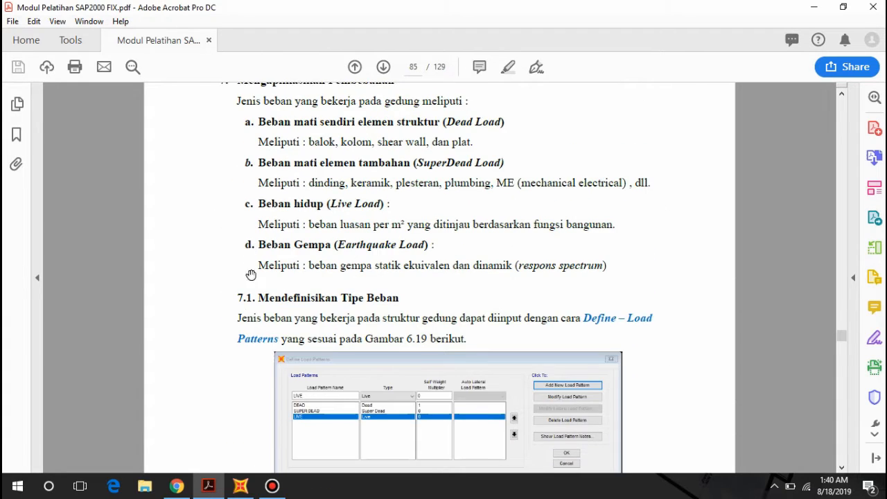
scroll(255, 293, down, 2)
scroll(344, 257, down, 2)
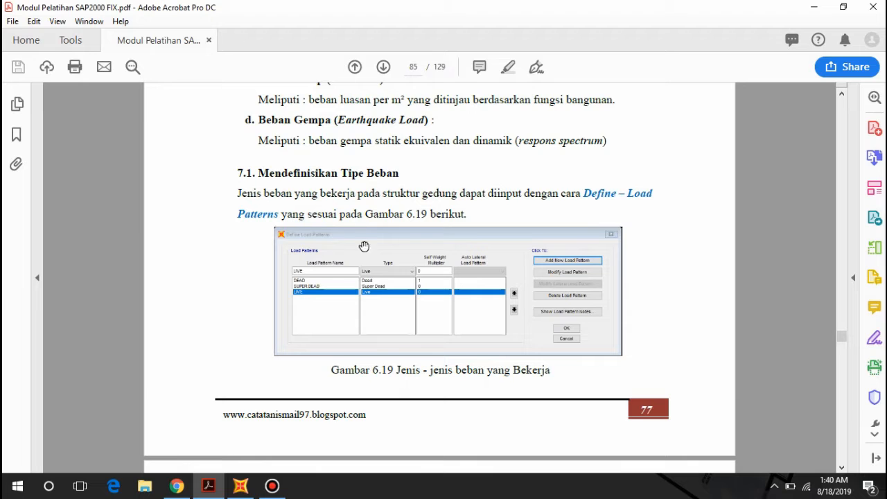
scroll(349, 263, down, 2)
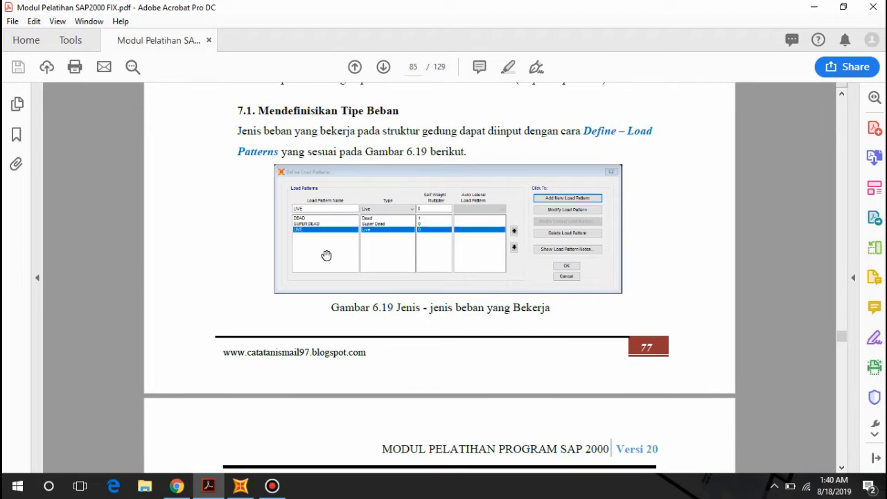
scroll(323, 263, up, 2)
scroll(333, 281, up, 1)
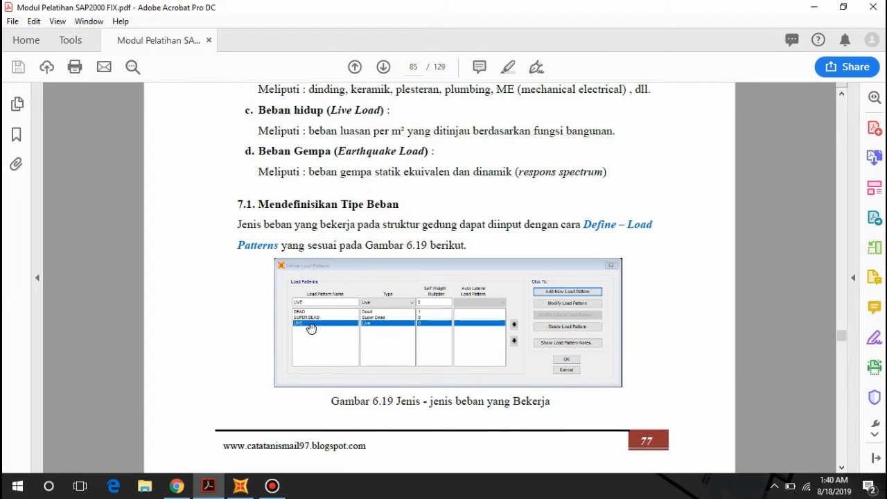
scroll(343, 284, down, 2)
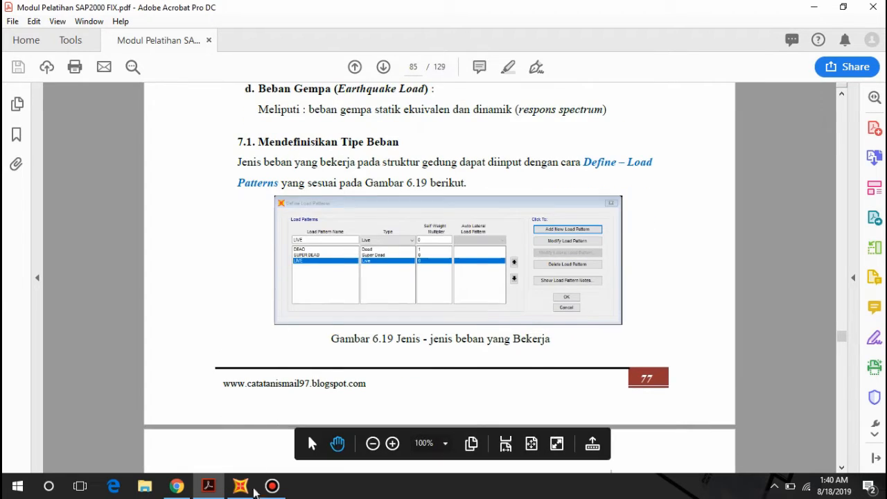
Step: Return to SAP2000 and add a load pattern named Super Dead of type Super Dead with self weight multiplier 0
click(241, 485)
text(Super Dead)
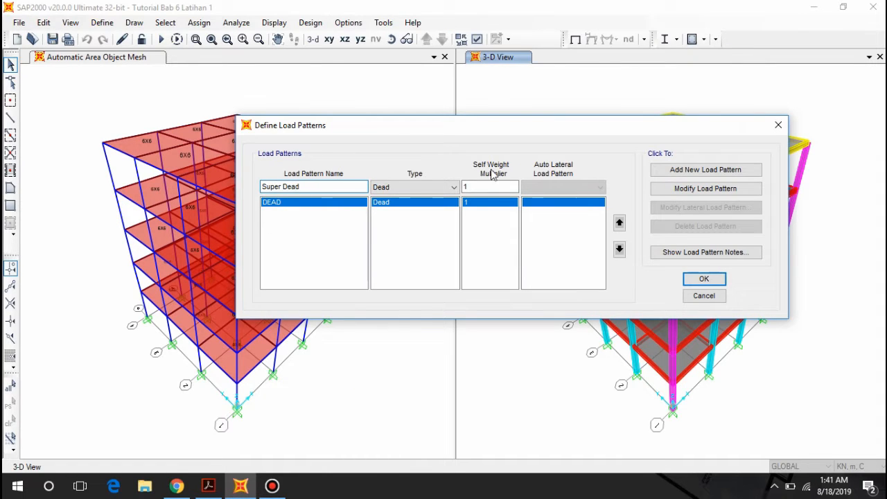
click(422, 187)
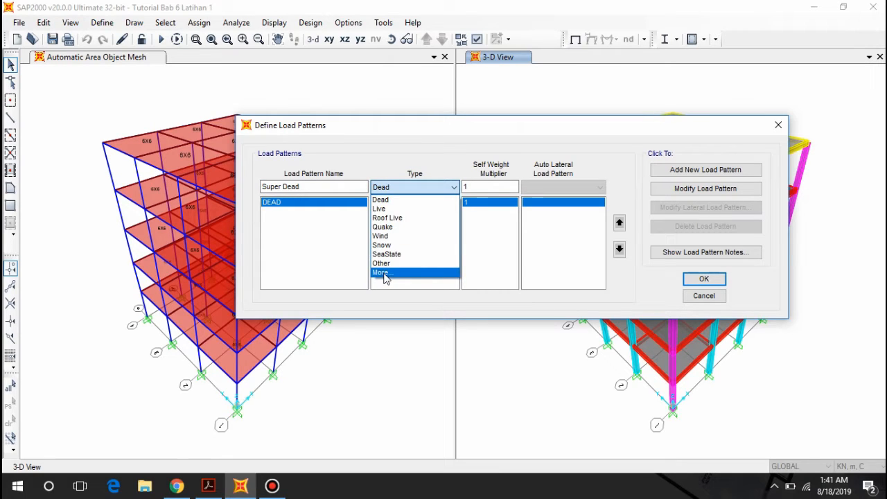
click(385, 273)
click(407, 188)
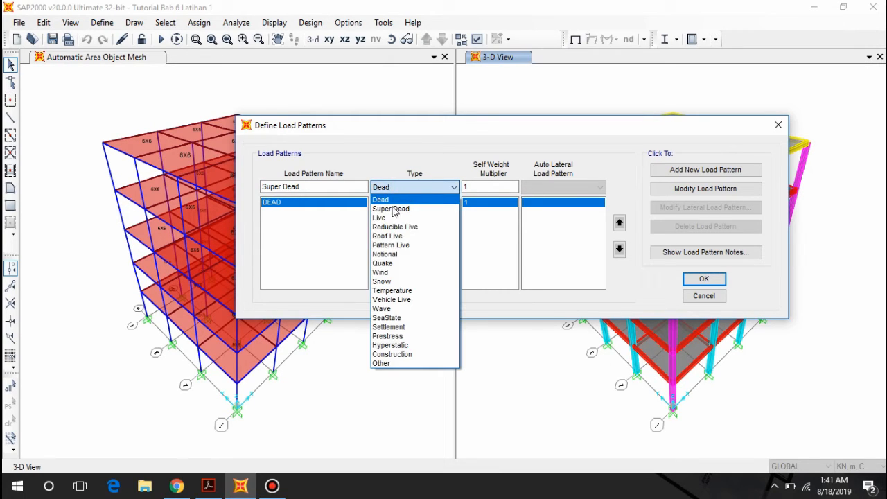
click(390, 208)
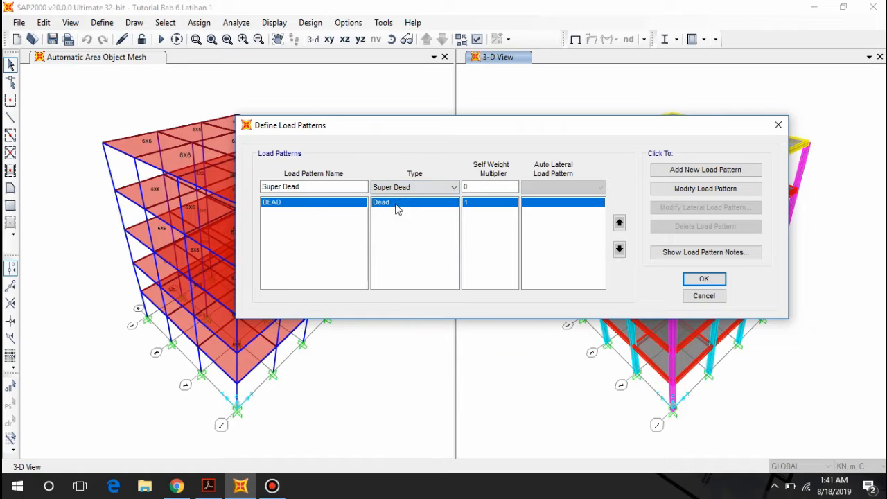
click(684, 172)
Step: Add a load pattern named Live of type Live with self weight multiplier 0
drag(315, 187, 248, 187)
text(Live)
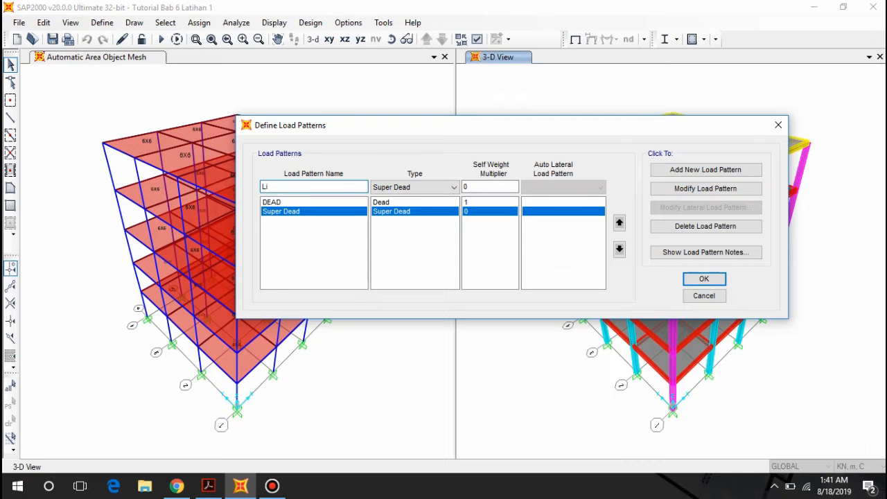
click(414, 187)
click(416, 217)
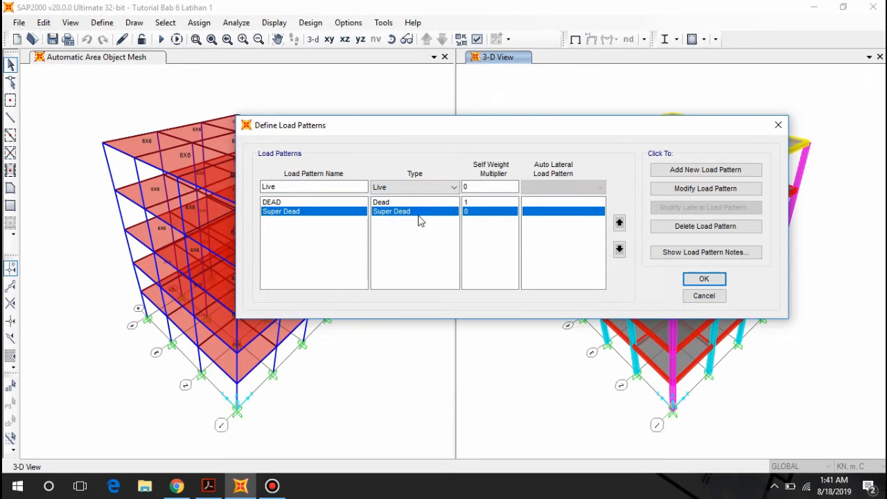
click(679, 170)
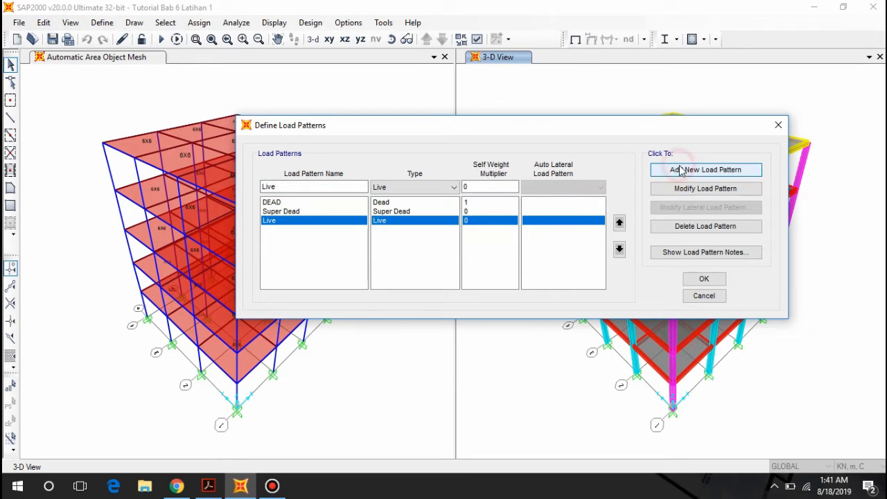
Step: Check the self weight multipliers of the DEAD, Super Dead and Live patterns and accept the load pattern definitions
click(465, 202)
click(474, 211)
click(475, 219)
click(477, 202)
click(479, 220)
click(480, 211)
click(475, 202)
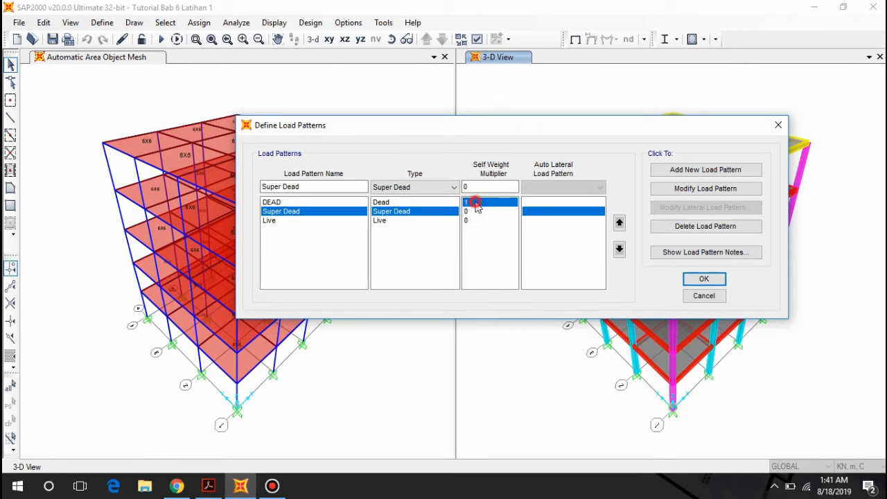
click(475, 221)
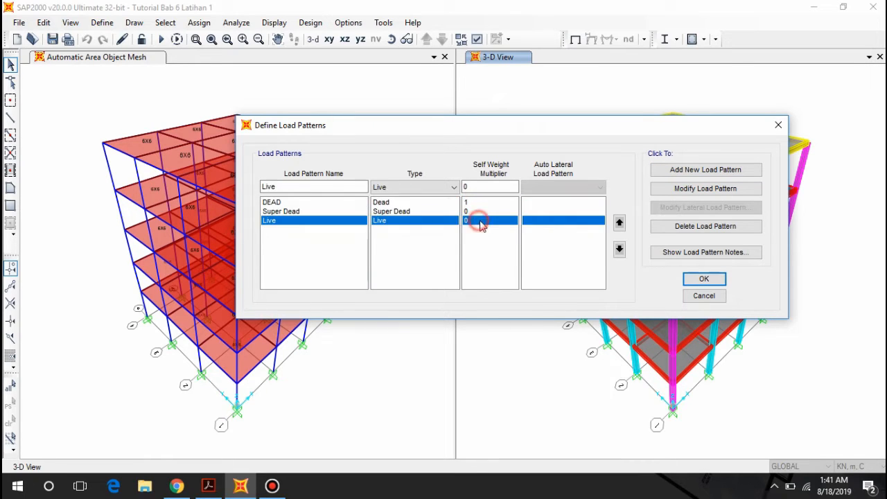
click(703, 278)
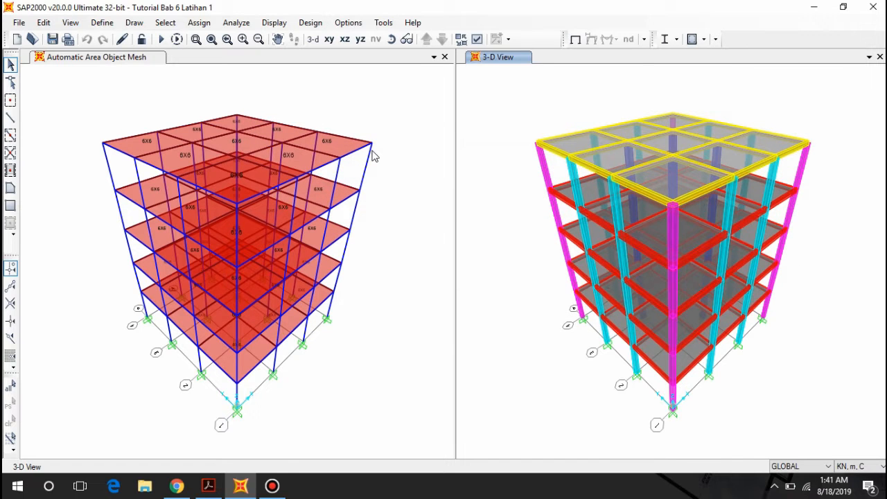
Step: Switch to the training module PDF and read the dead load calculations for the floor and roof slabs in sections 7.2.1 and 7.2.2
click(208, 487)
scroll(377, 212, down, 8)
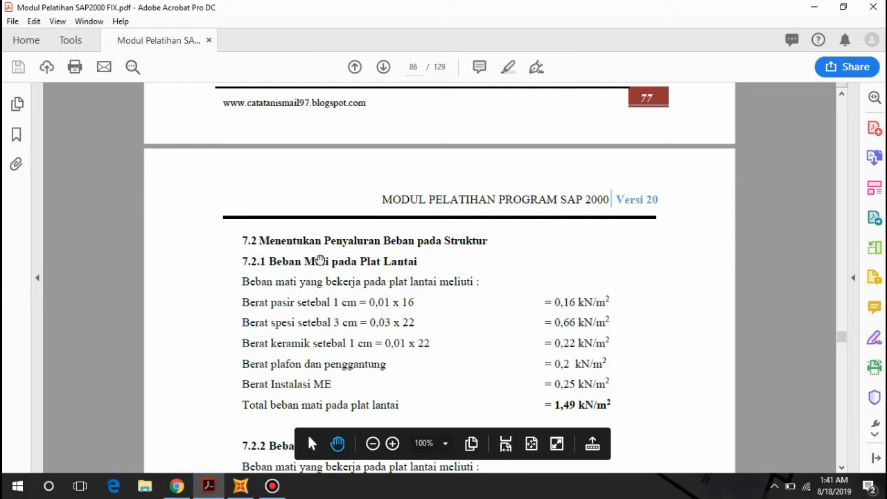
ctrl+scroll(279, 265, down, 1)
ctrl+scroll(380, 296, up, 1)
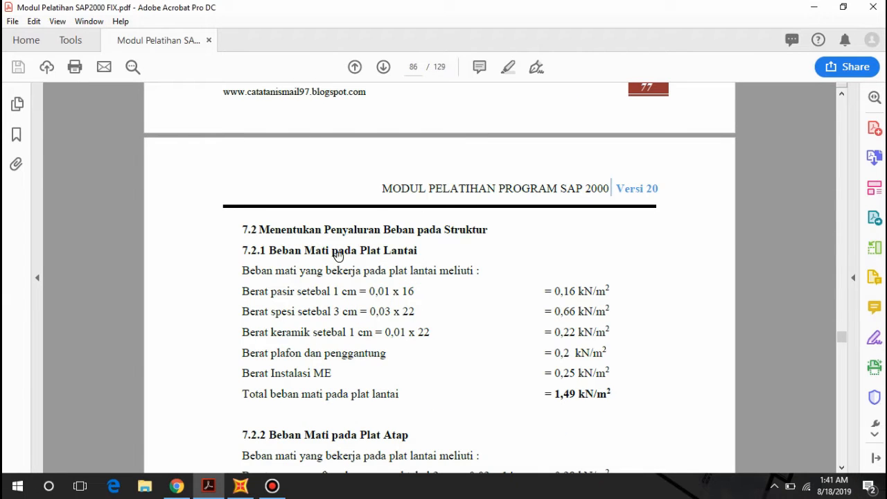
scroll(448, 240, down, 1)
scroll(388, 214, down, 2)
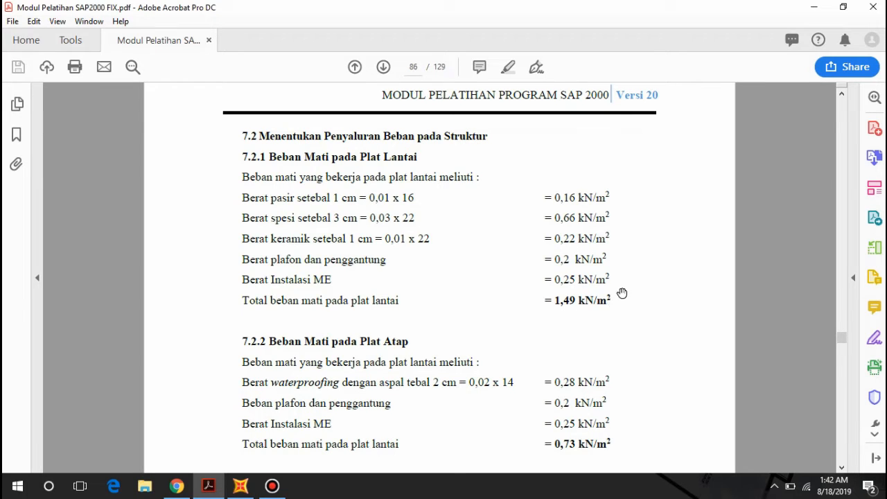
scroll(603, 249, down, 1)
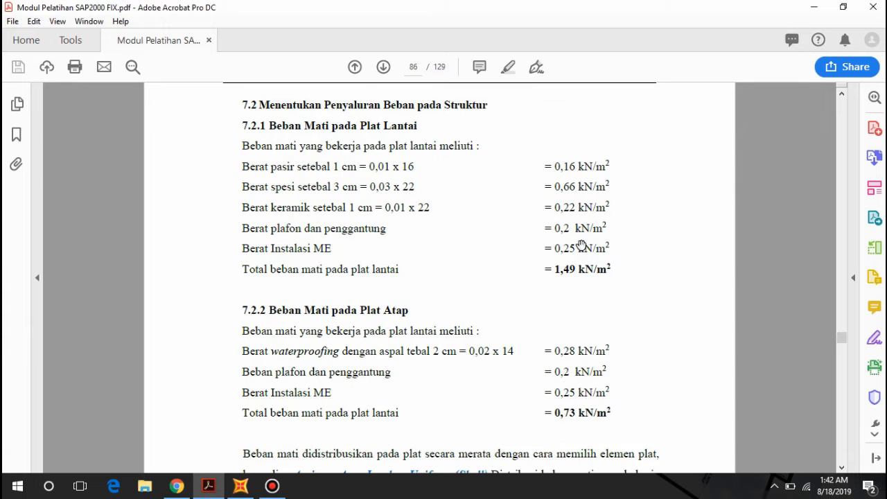
scroll(581, 246, down, 2)
scroll(295, 310, up, 1)
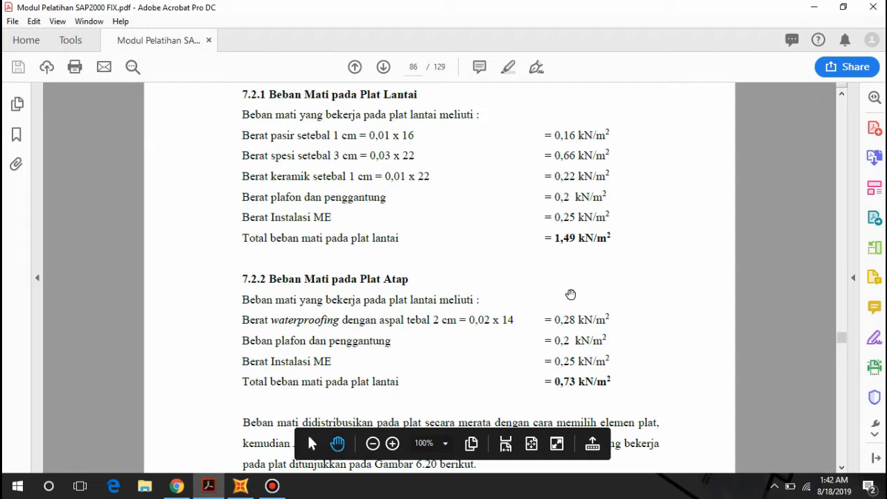
drag(603, 239, 566, 298)
Step: Return to SAP2000 and select all areas with the Pelat Lantai section in the Automatic Area Object Mesh view
click(241, 486)
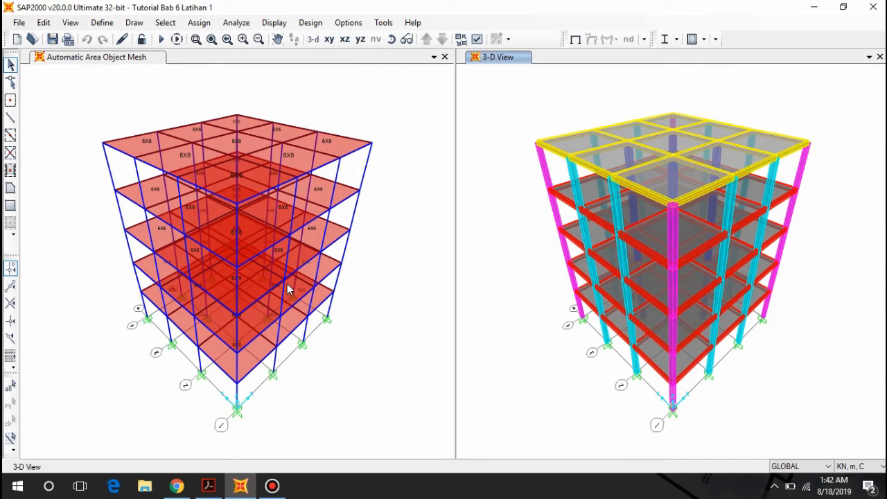
click(247, 84)
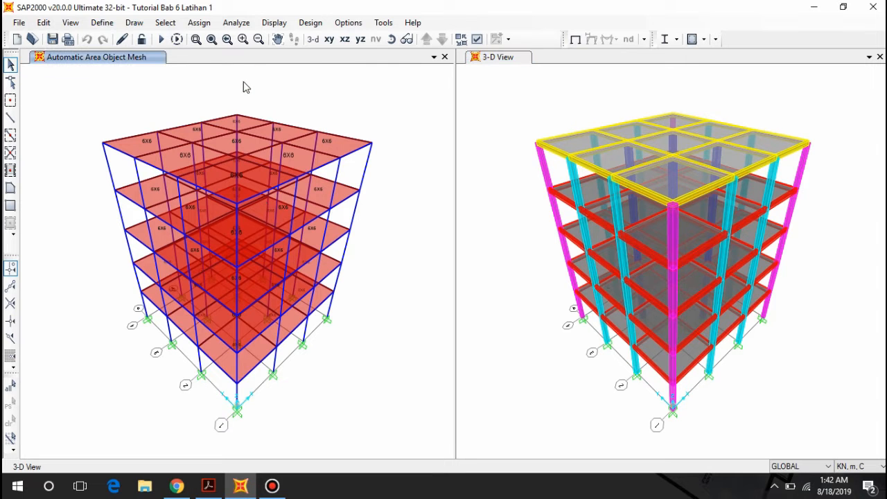
click(165, 23)
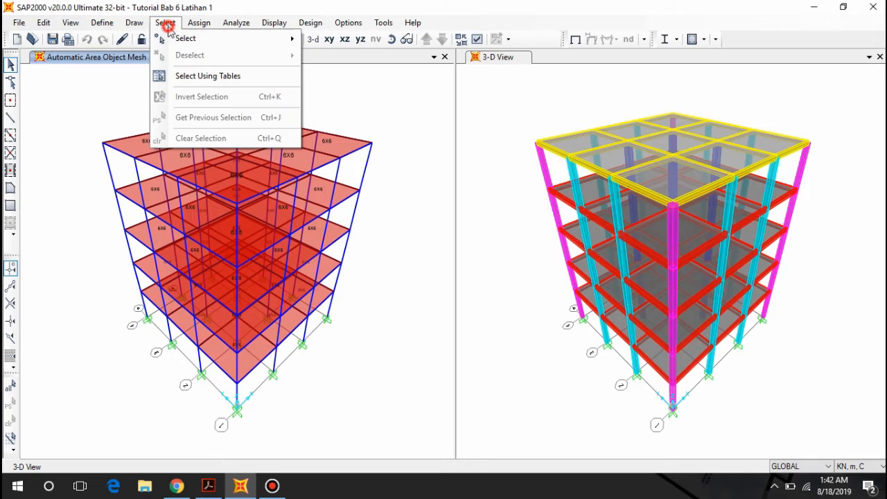
click(204, 40)
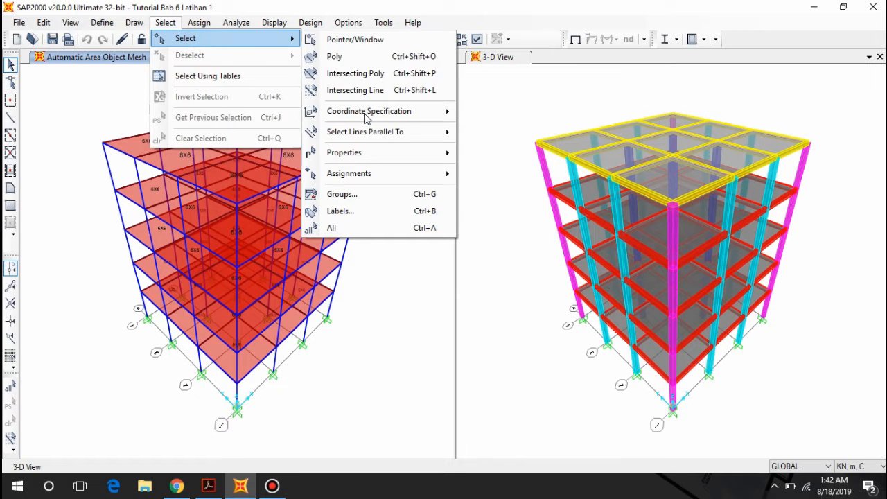
mouse_move(368, 153)
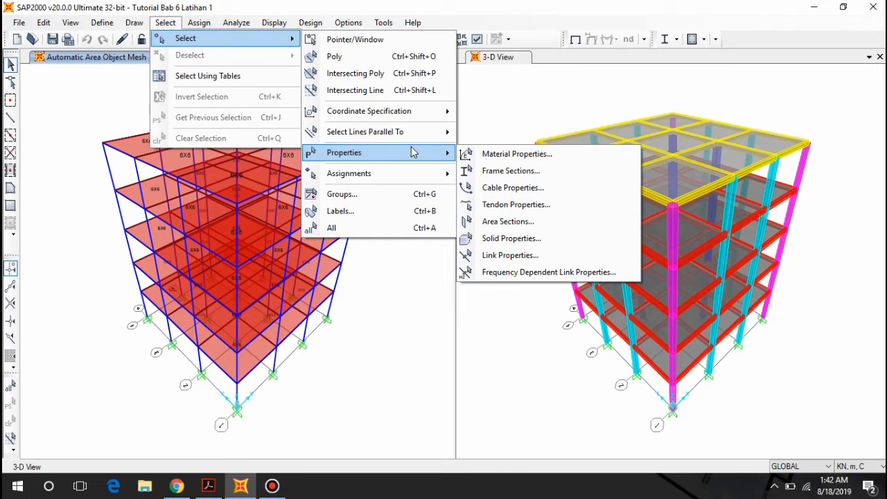
click(516, 221)
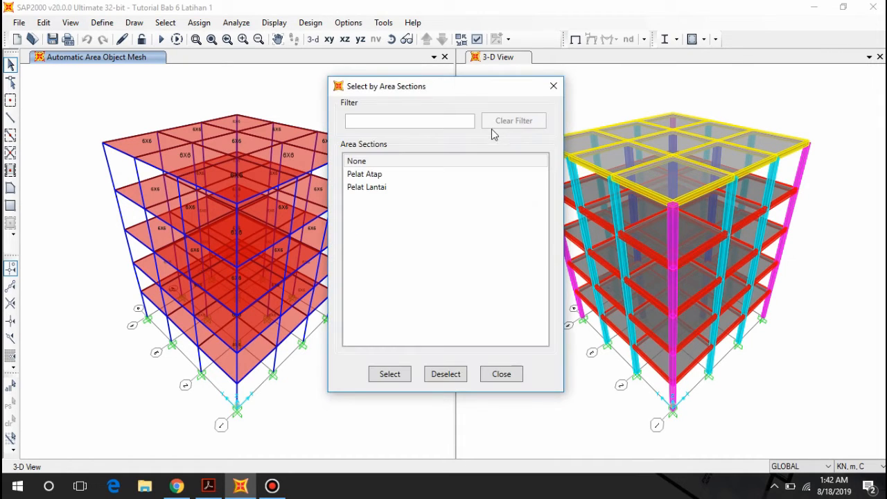
drag(464, 96, 711, 79)
click(613, 156)
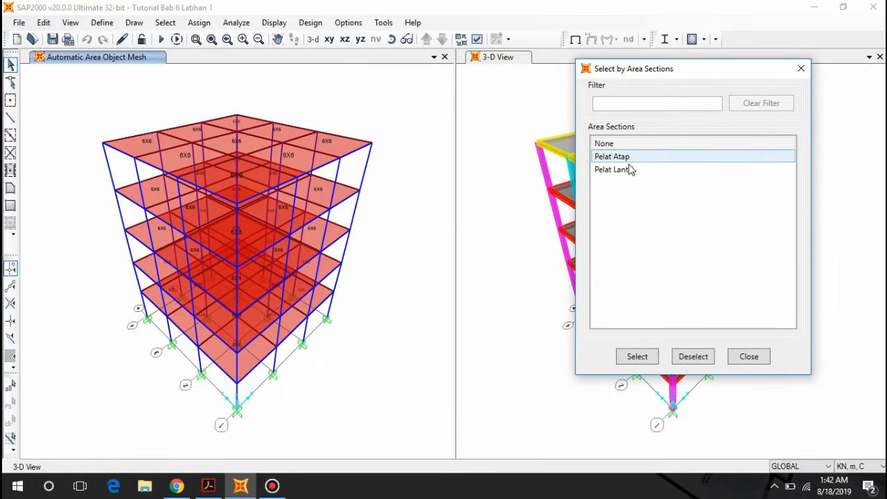
click(623, 172)
click(634, 359)
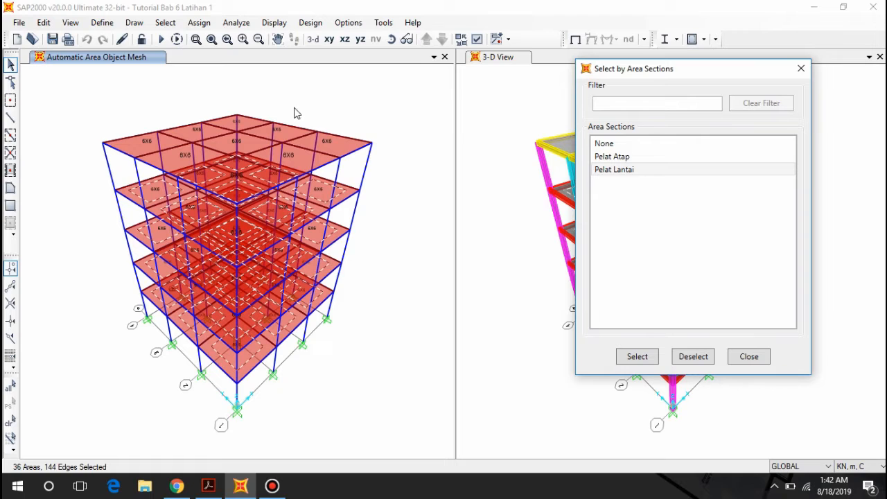
Step: Start a uniform shell load assignment for the selected floor slabs with load pattern Super Dead and coordinate system GLOBAL
click(199, 23)
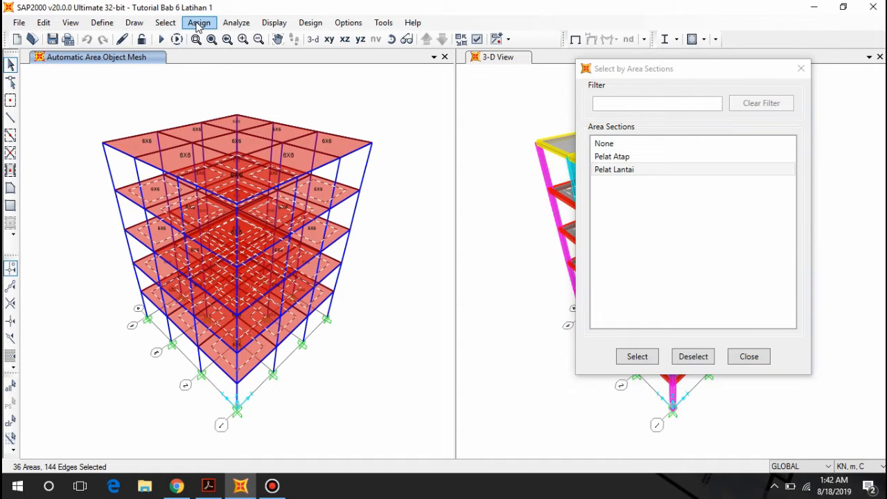
click(206, 28)
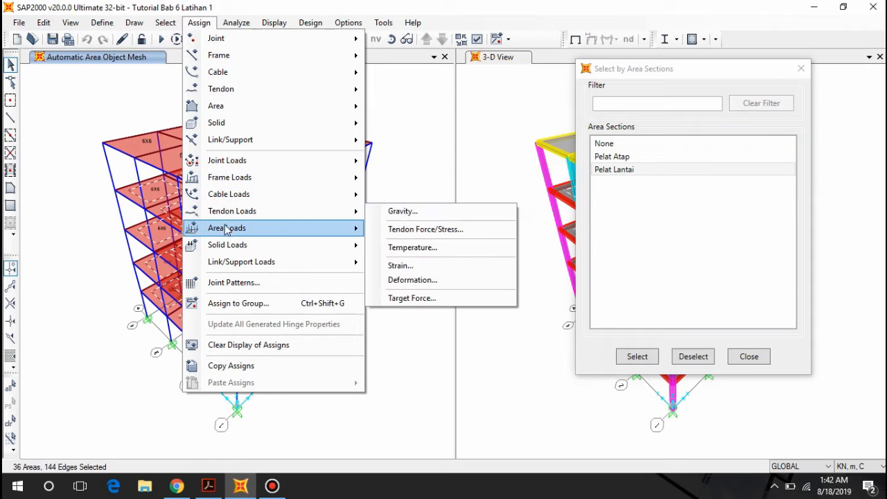
mouse_move(227, 231)
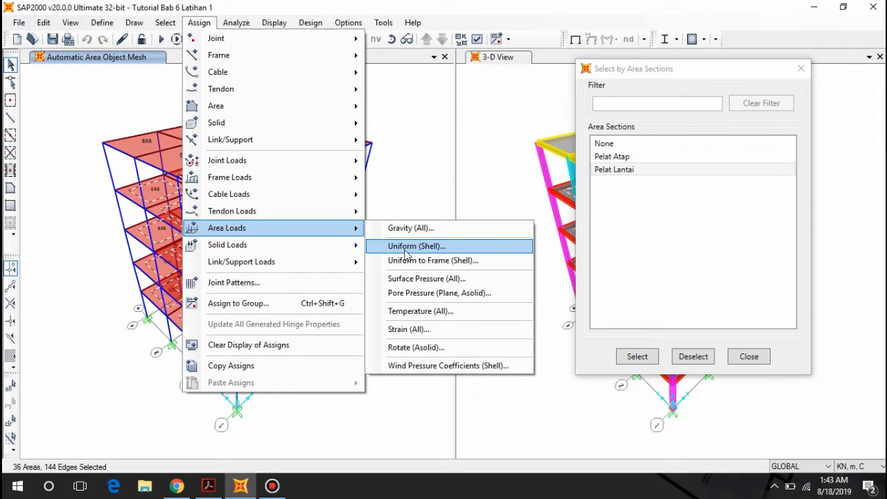
click(432, 252)
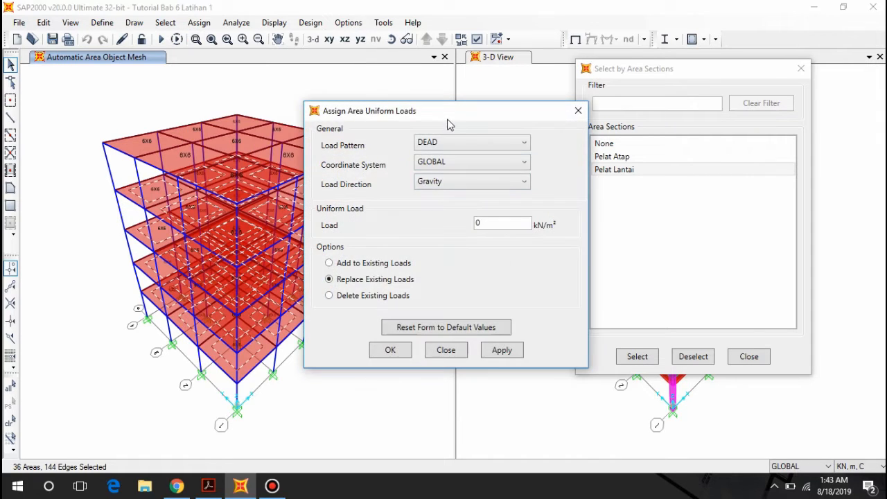
drag(440, 111, 525, 109)
click(538, 131)
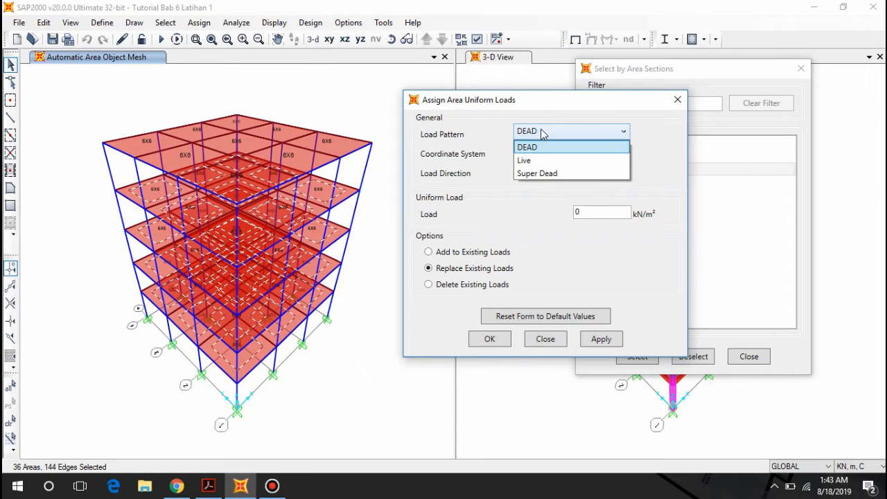
click(539, 174)
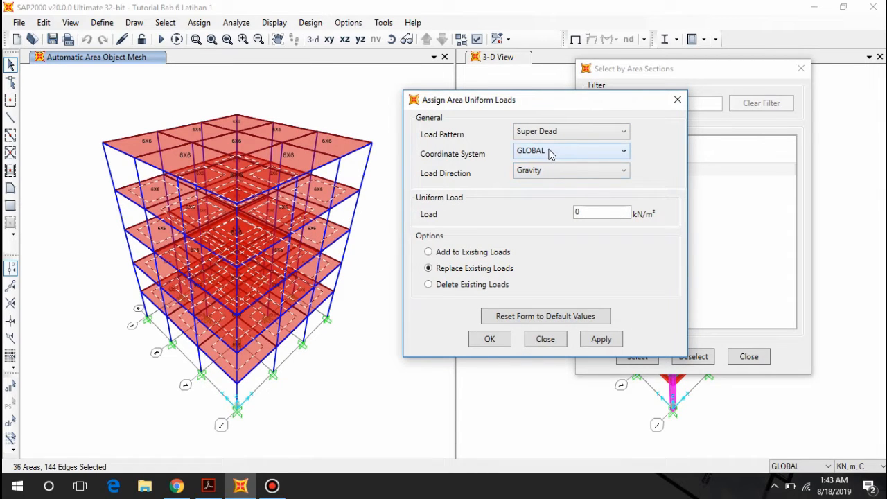
click(549, 151)
click(532, 165)
Step: Consult the module for the floor slabs' total dead load and apply a uniform load of 1.49 kN/m² to them
double_click(583, 212)
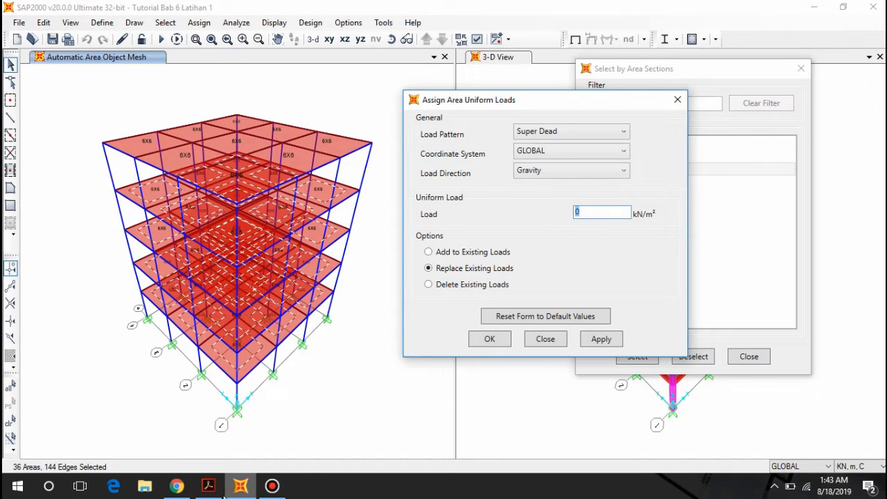
click(209, 487)
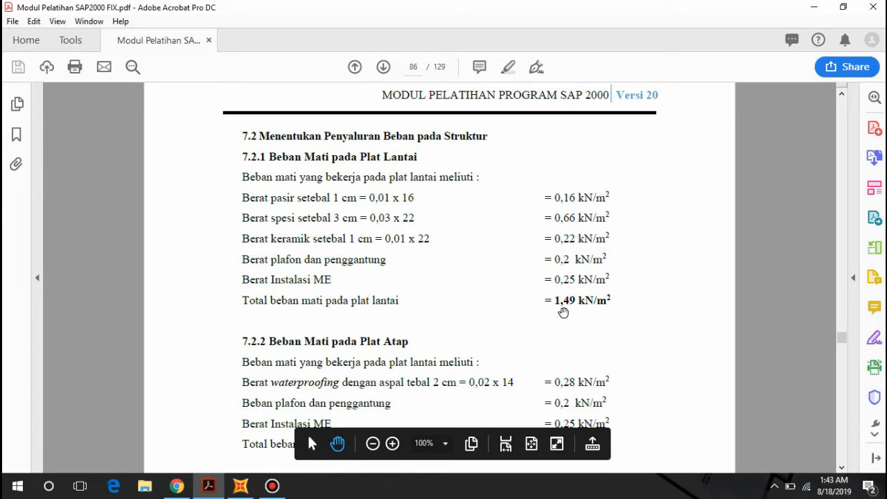
click(241, 486)
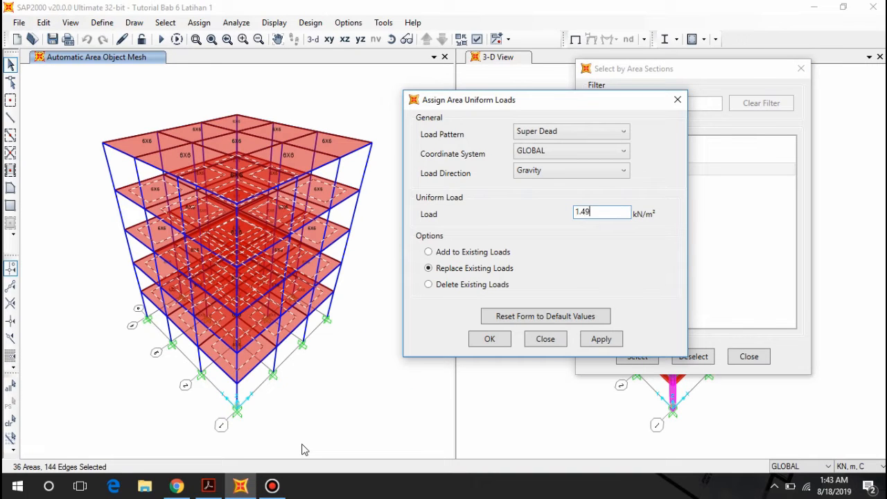
click(603, 339)
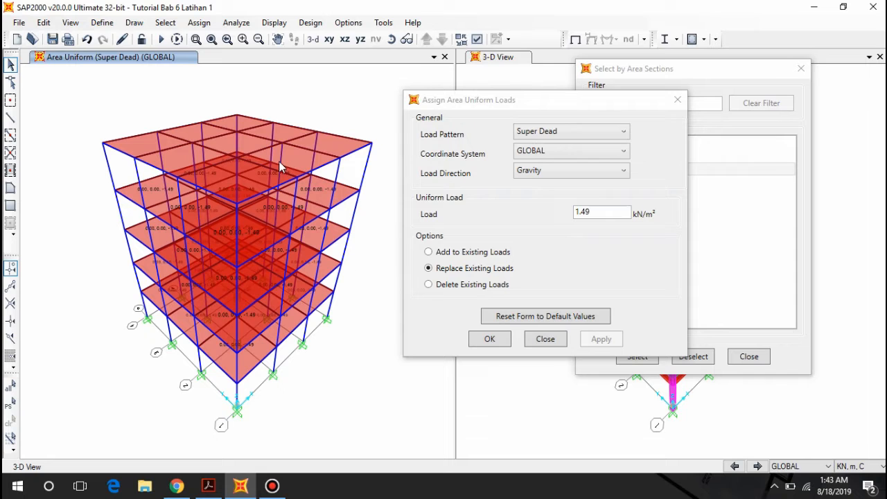
Step: Select all areas with the Pelat Atap section, keeping the uniform load assignment open
drag(556, 98, 352, 148)
click(628, 158)
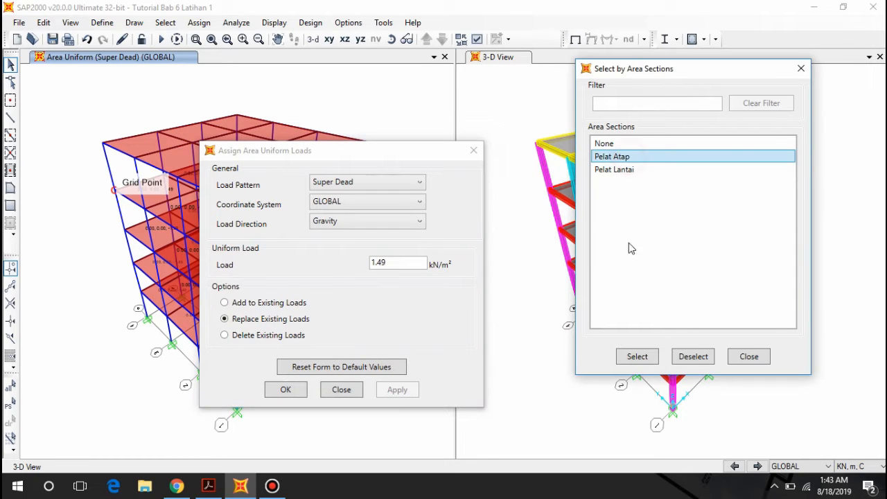
click(638, 361)
Step: Consult the module for the roof slab dead load and apply a Super Dead uniform load of 0.73 kN/m² to the selected roof slabs
drag(431, 152, 696, 99)
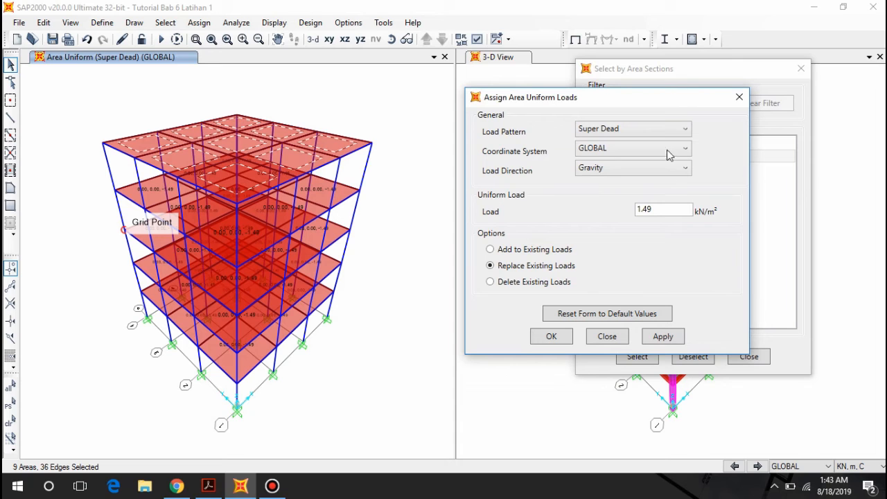
double_click(660, 207)
click(208, 486)
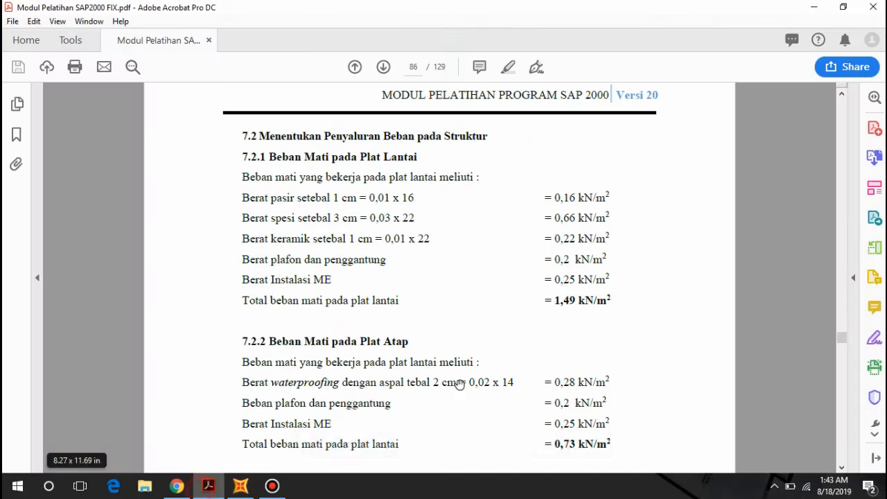
scroll(553, 336, down, 3)
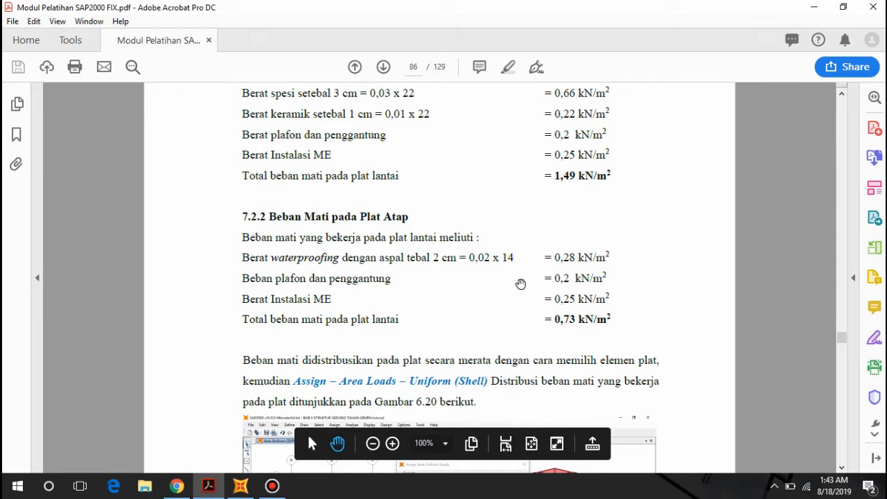
click(240, 486)
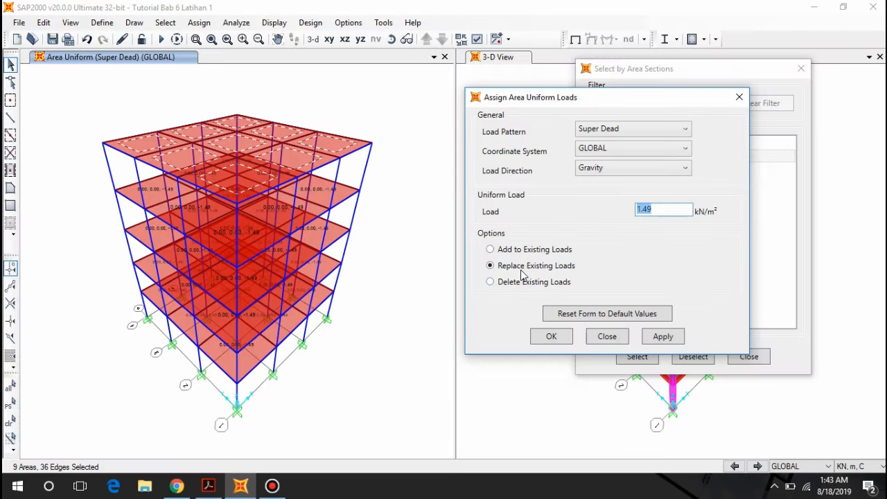
text(0)
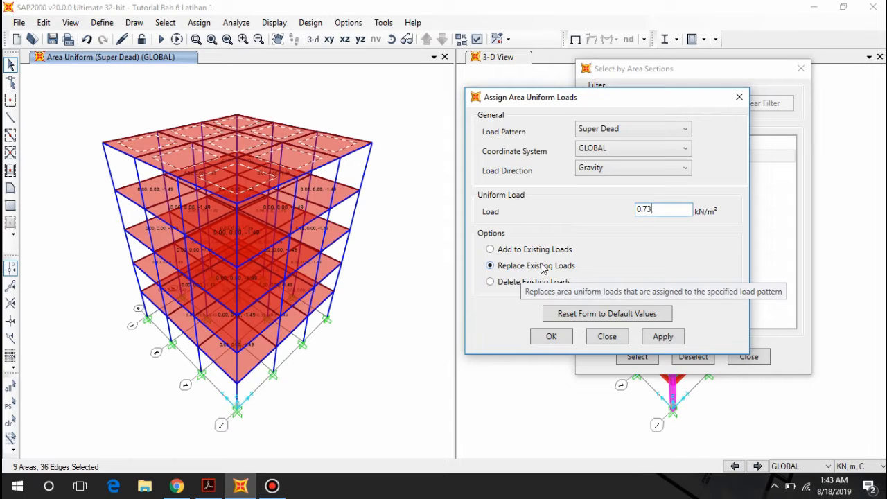
text(.73)
click(662, 336)
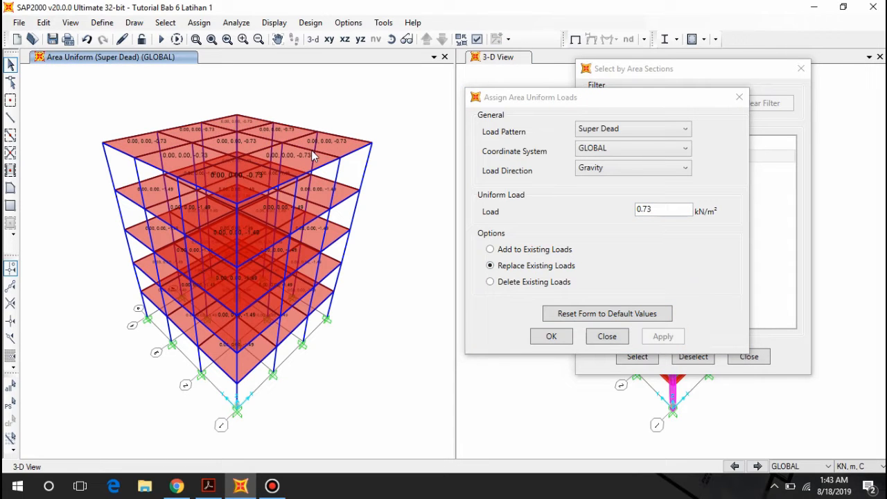
Step: Switch to the module PDF and read section 7.2.3 on the beams' wall dead load, its location and its assignment in Gambar 6.21
click(209, 486)
scroll(363, 201, down, 3)
scroll(363, 201, down, 7)
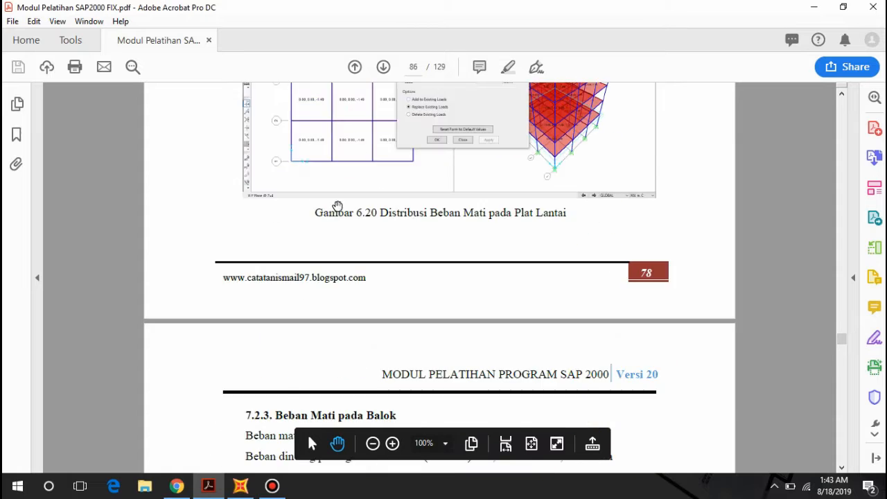
scroll(345, 197, down, 2)
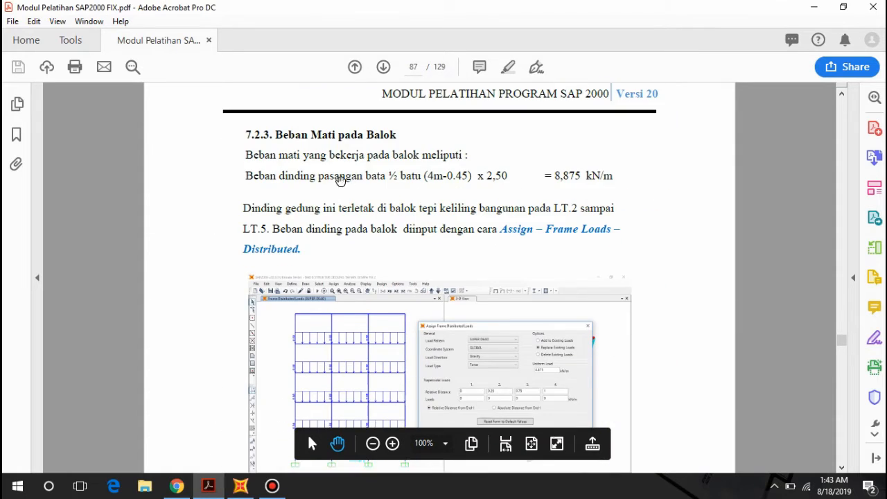
scroll(356, 203, down, 4)
scroll(375, 193, up, 3)
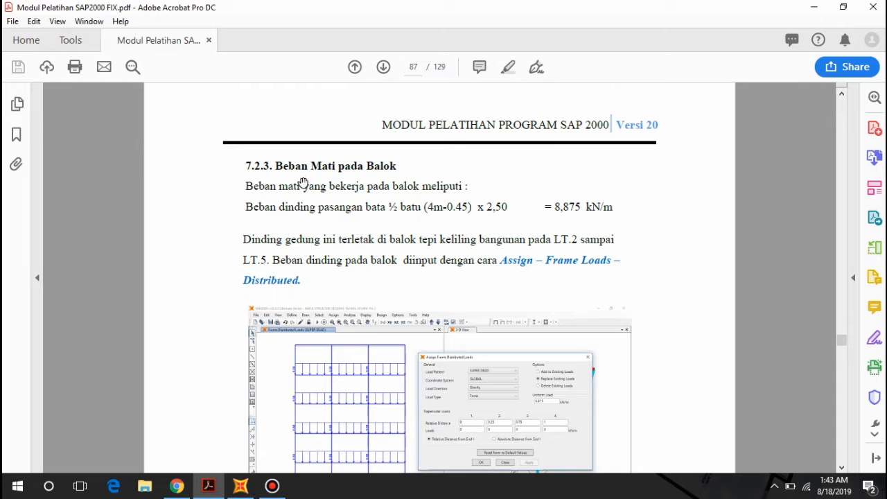
scroll(387, 170, down, 1)
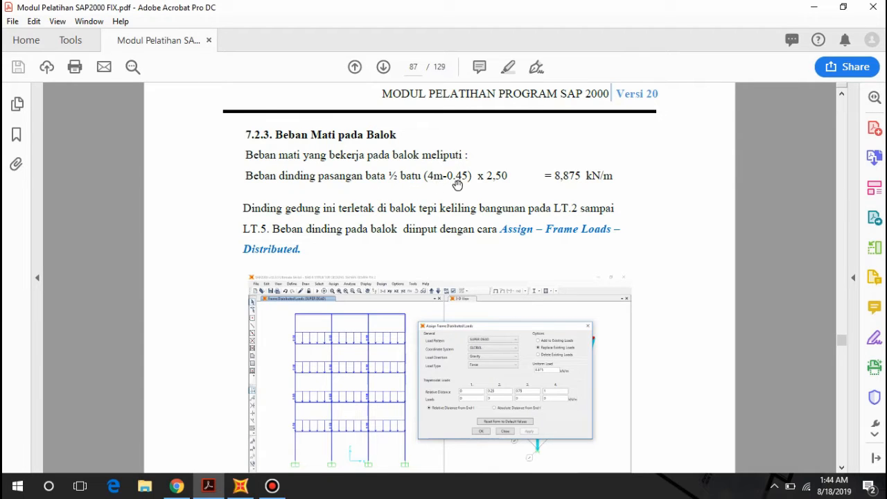
scroll(410, 194, down, 2)
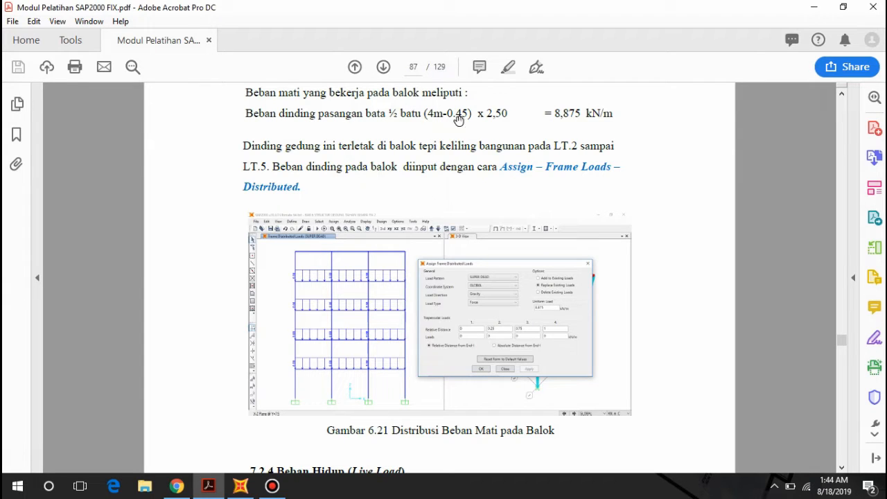
Step: Review the half-brick wall load calculation and the frame load assignment instructions in section 7.2.3 of the module
scroll(455, 129, up, 1)
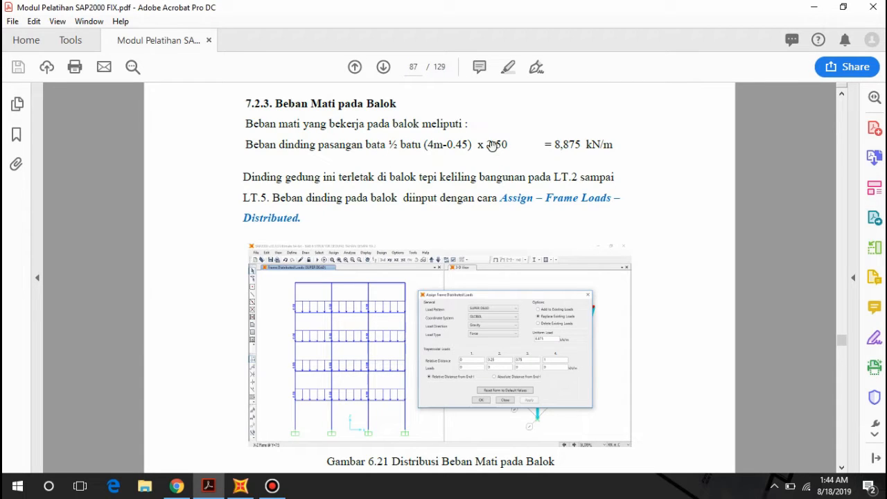
scroll(584, 159, up, 1)
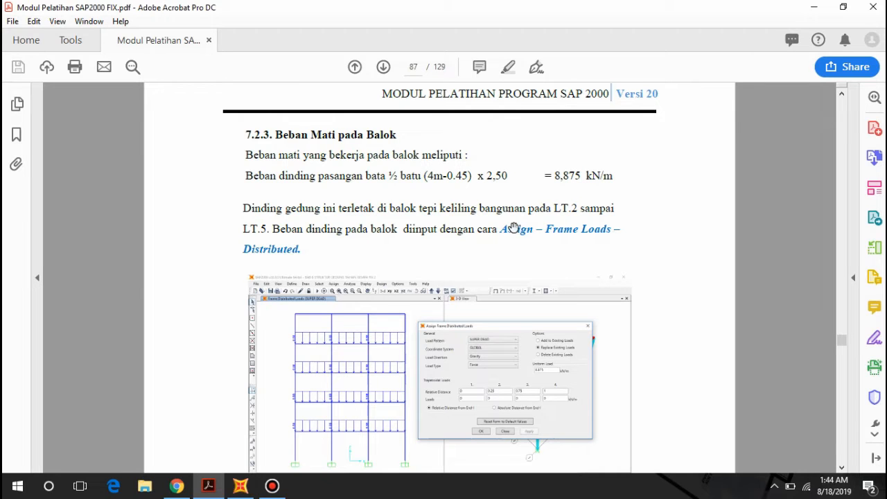
scroll(338, 308, down, 2)
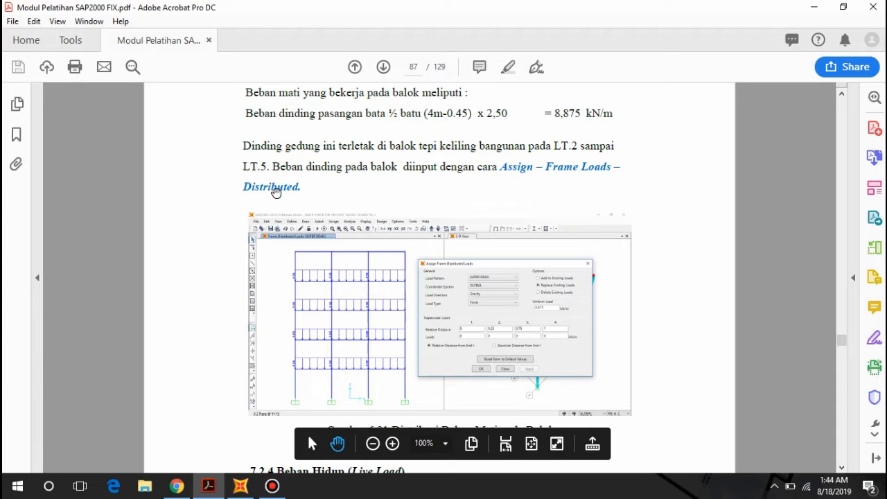
Step: Switch back to SAP2000 and close the area uniform load assignment and the area section selection
click(240, 486)
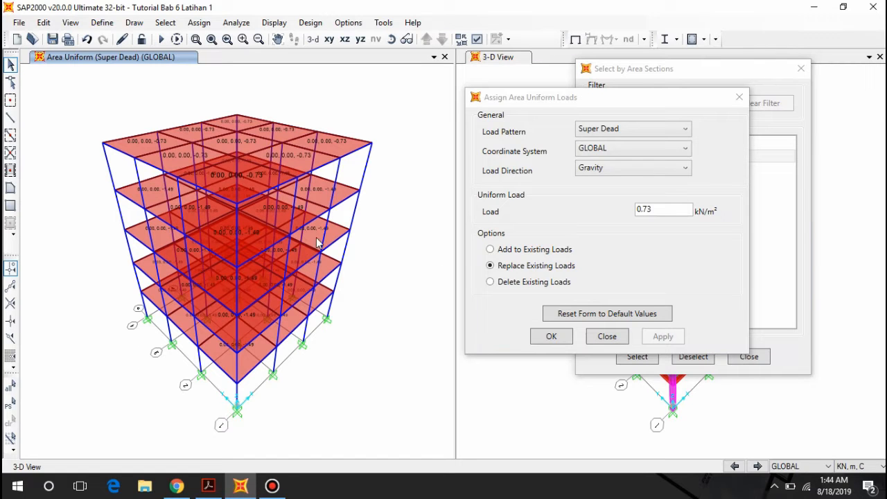
click(607, 336)
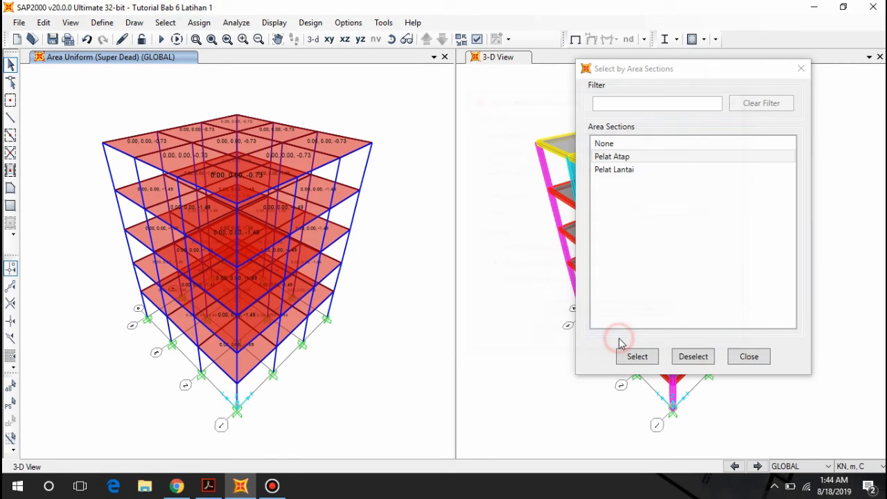
click(746, 357)
click(365, 78)
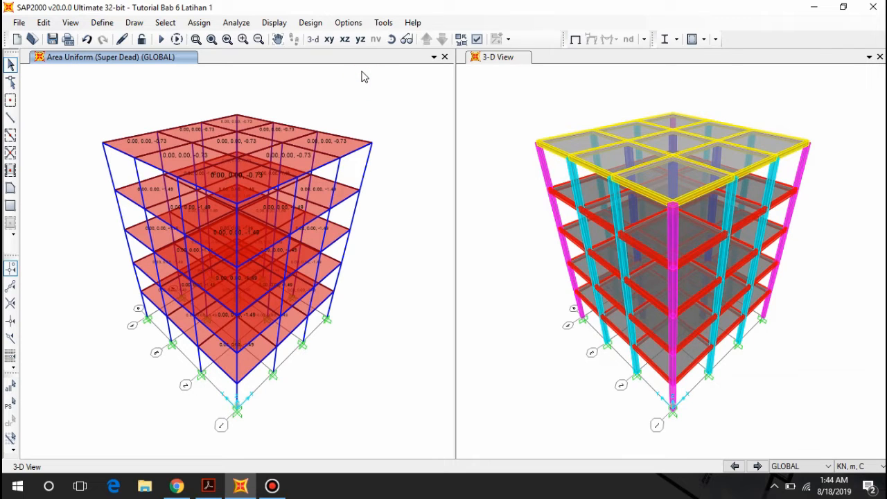
Step: Show the X-Z elevation at Y=15 along grid line 4 and remove the area load display from the view
click(311, 55)
click(345, 40)
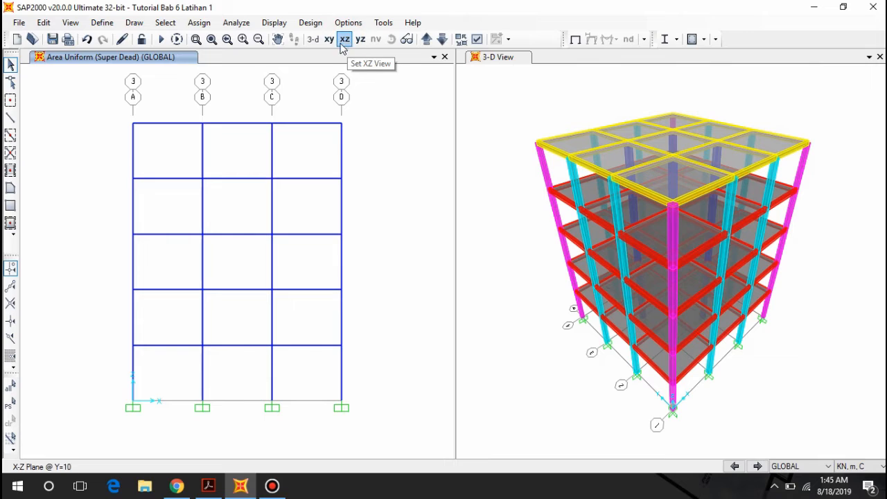
click(427, 42)
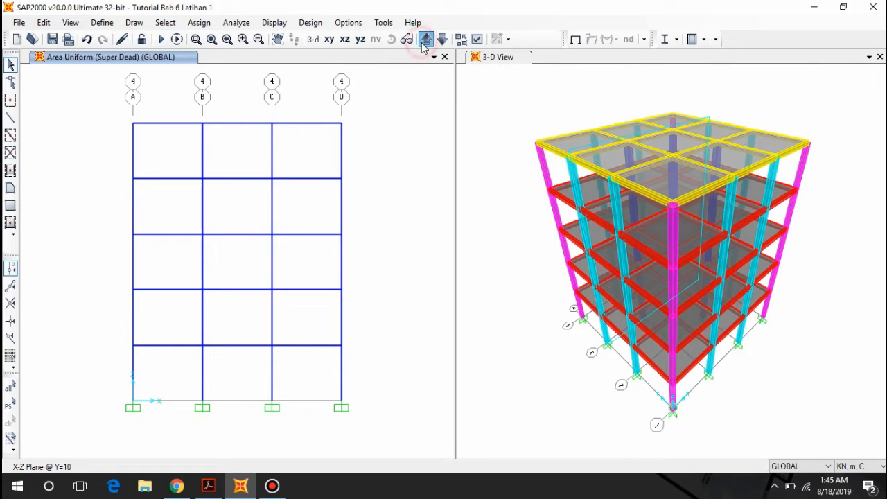
click(426, 40)
click(426, 40)
click(426, 41)
click(426, 40)
click(345, 45)
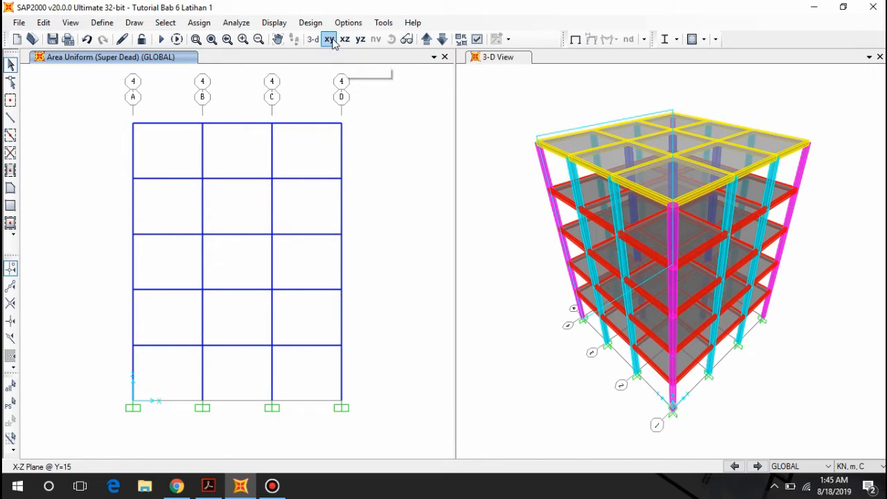
click(329, 40)
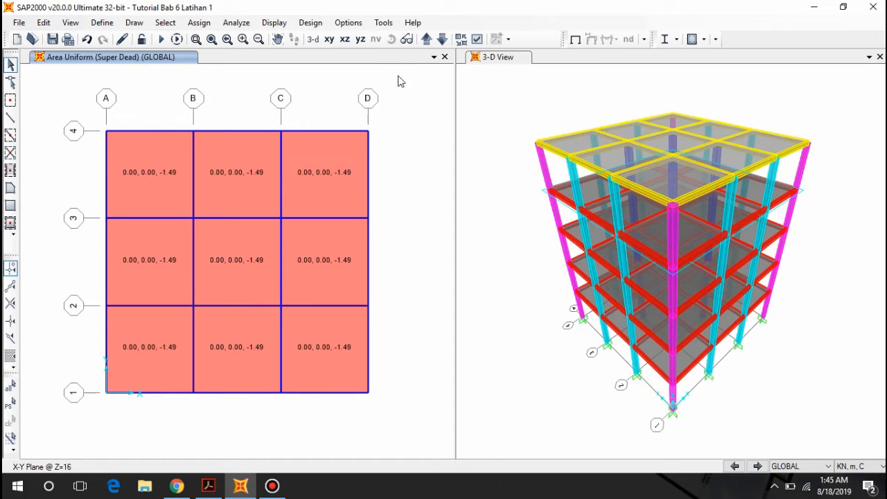
click(344, 38)
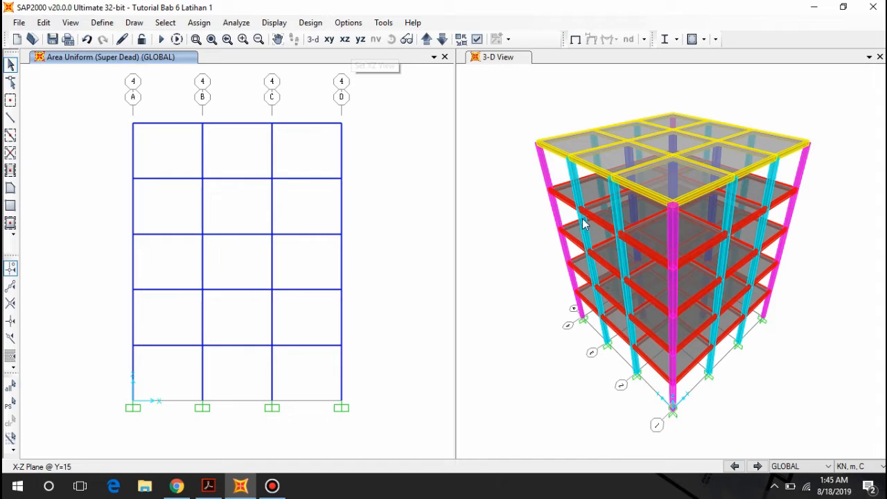
click(317, 56)
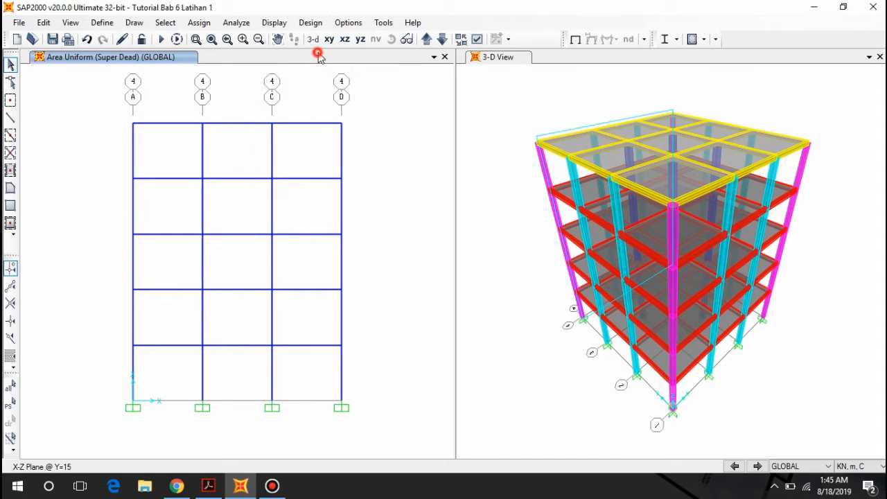
click(575, 39)
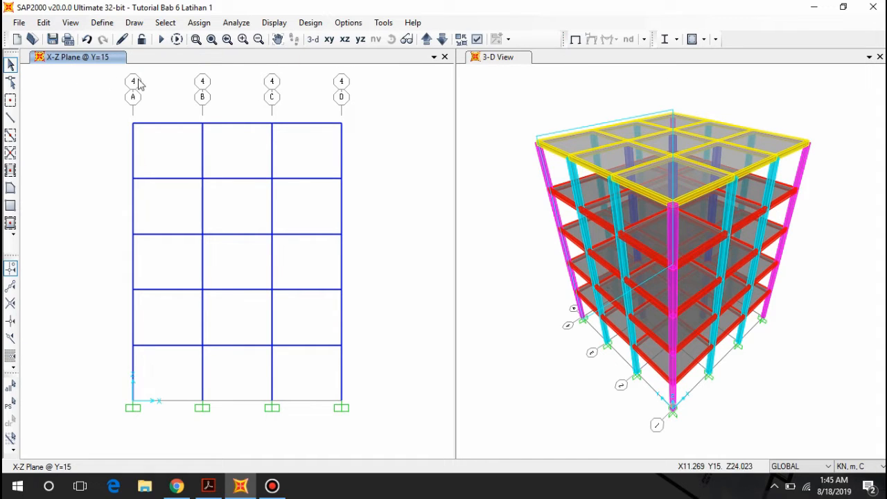
Step: Select the beams of the four floor levels below the roof in all three bays along grid line 4
drag(318, 352, 298, 185)
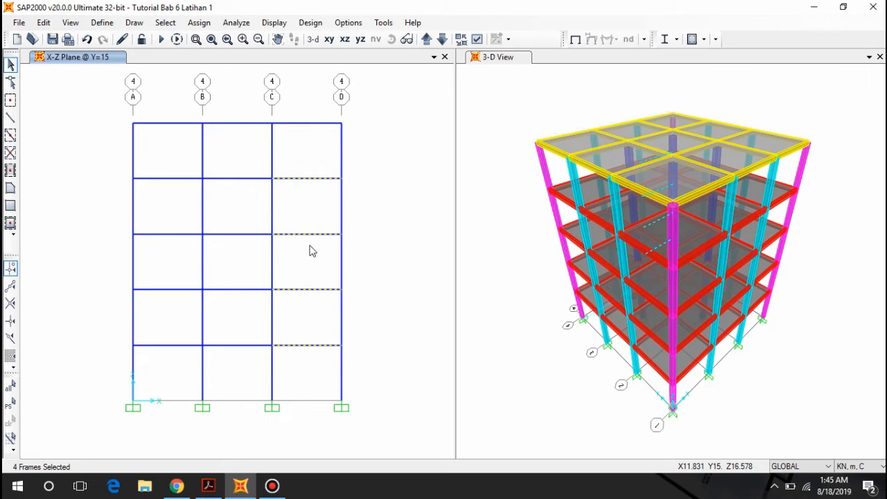
drag(250, 349, 242, 160)
drag(171, 352, 149, 162)
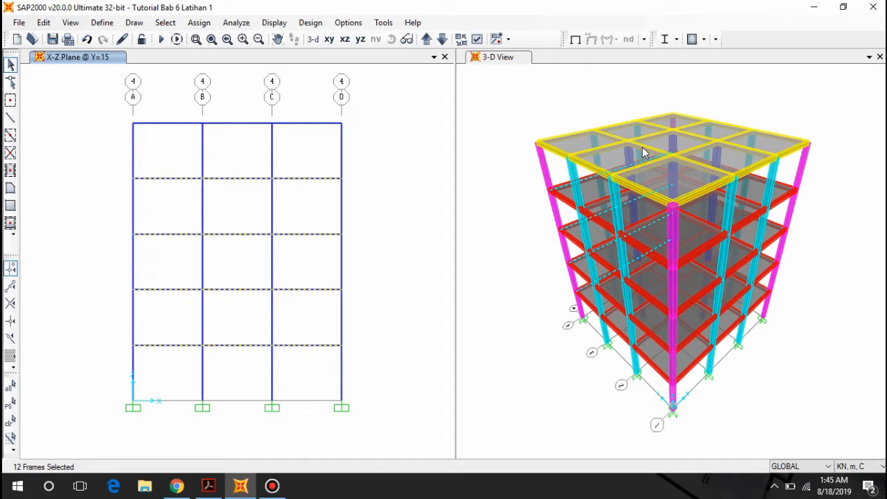
Step: Add the beams of the four floor levels below the roof on grid line 1 (Y=0) to the selection
click(425, 40)
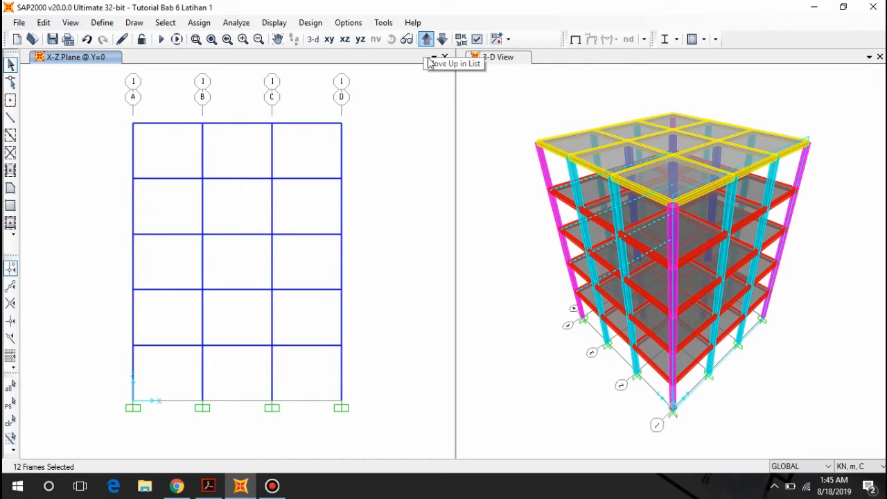
drag(317, 371, 292, 161)
drag(242, 368, 222, 152)
drag(183, 357, 153, 178)
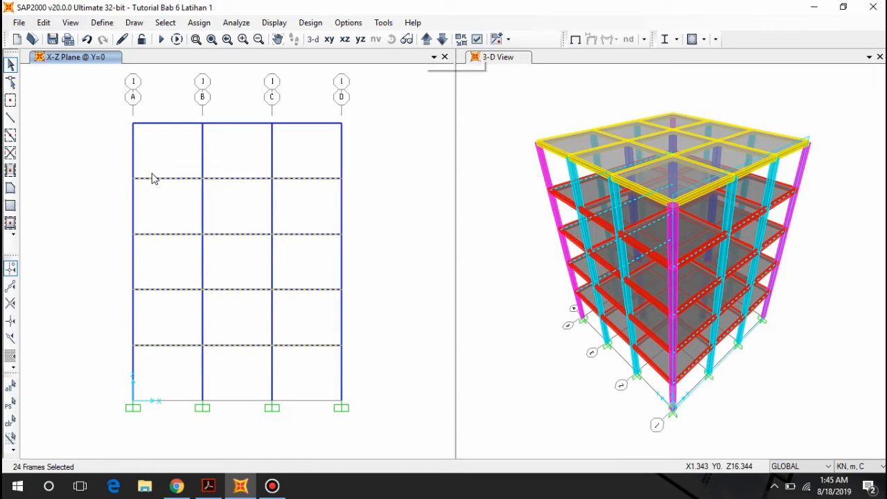
Step: Add the beams of the four floor levels below the roof on grid line A (Y-Z plane at X=0) to the selection
click(360, 40)
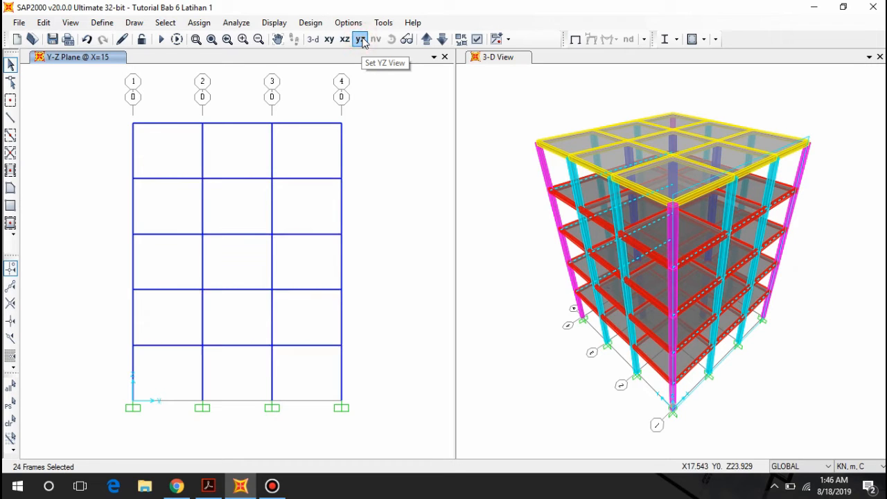
click(427, 39)
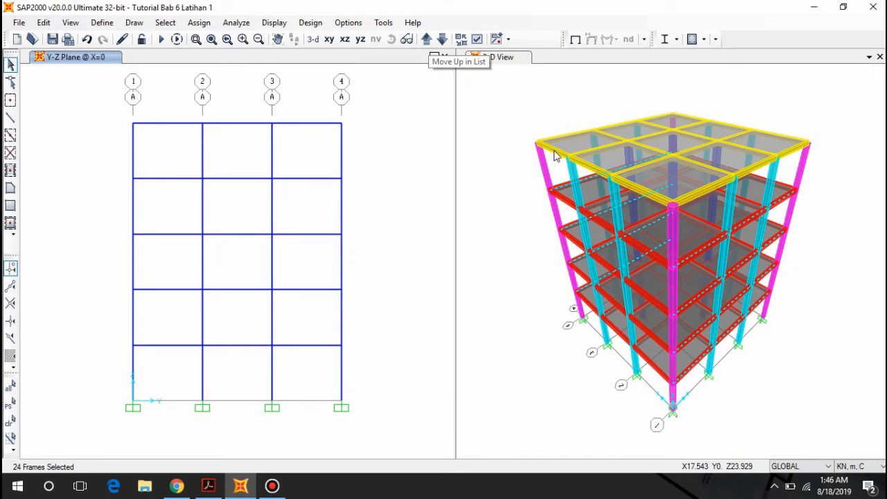
drag(308, 366, 294, 169)
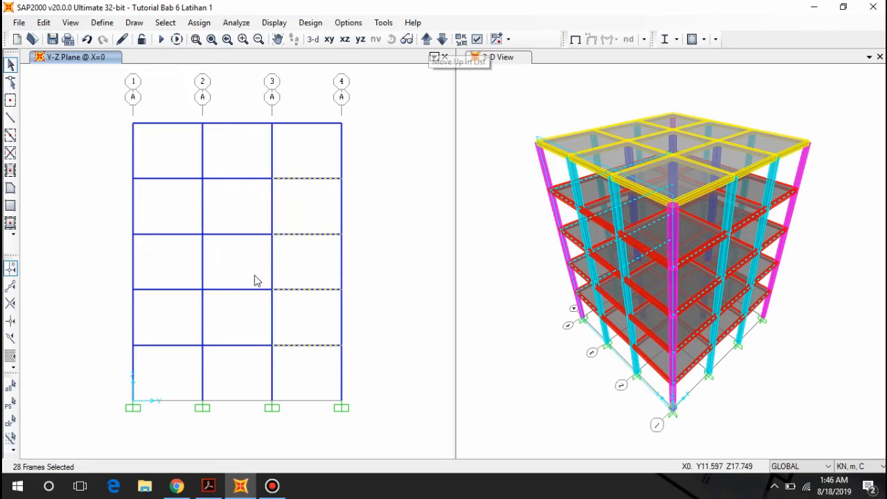
drag(255, 357, 217, 168)
drag(182, 354, 149, 161)
Step: Add the beams of the four floor levels below the roof on grid line D (X=15) to the selection
click(426, 38)
click(426, 38)
click(425, 38)
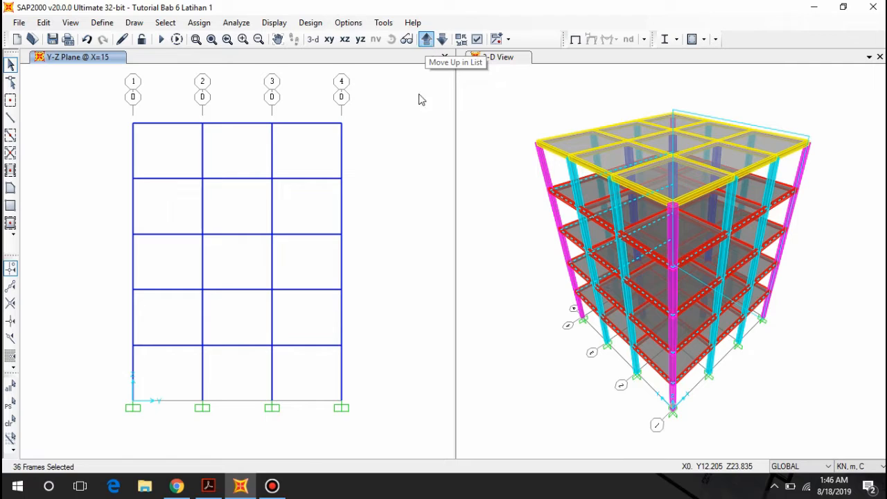
drag(316, 363, 280, 136)
drag(258, 351, 223, 161)
drag(165, 359, 149, 167)
drag(158, 364, 154, 158)
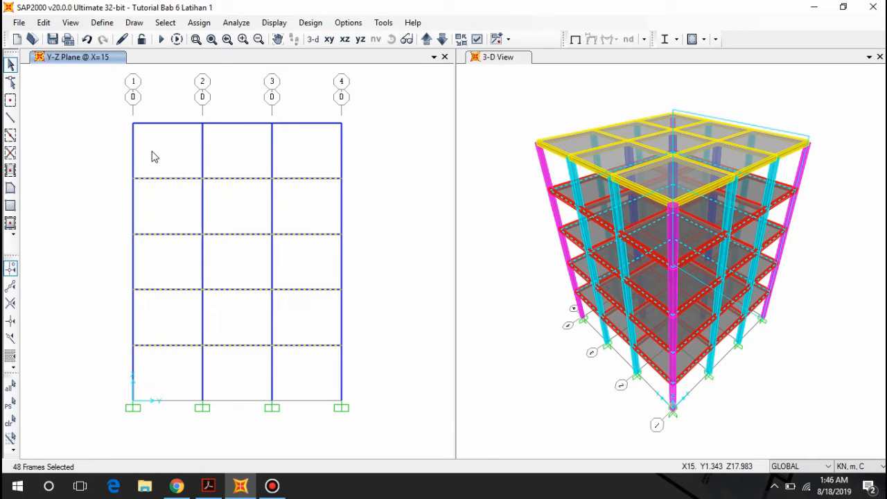
Step: Start a distributed frame load assignment for the selected perimeter beams using the Super Dead load pattern
click(345, 39)
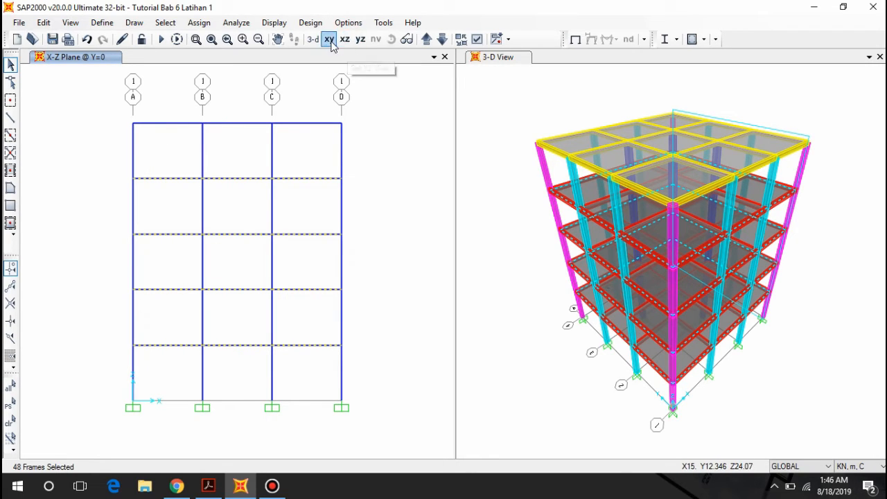
click(328, 39)
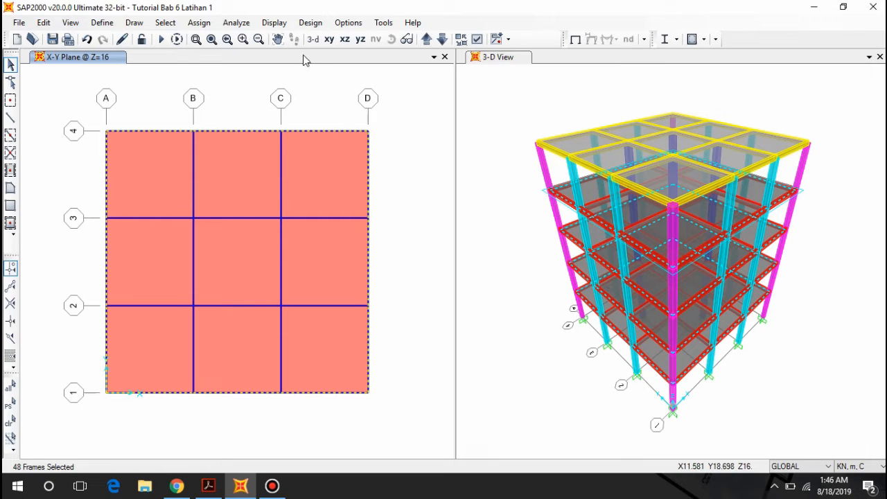
click(199, 22)
mouse_move(246, 178)
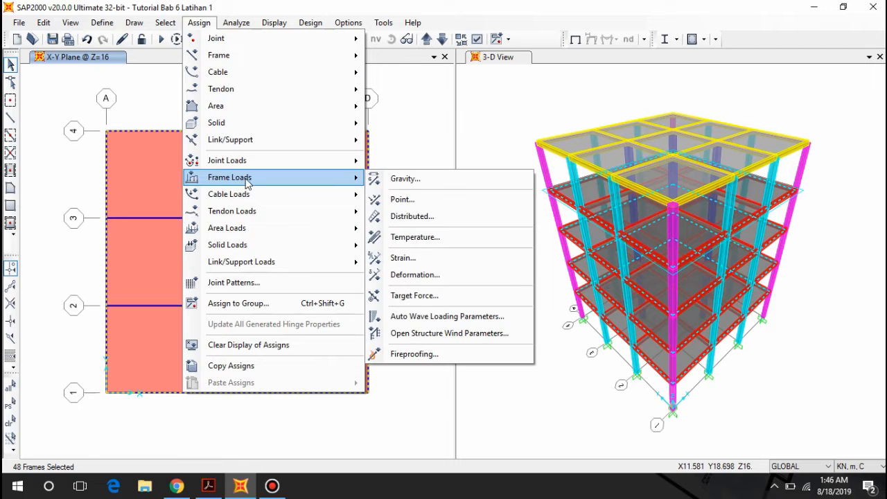
click(425, 218)
drag(406, 101, 539, 53)
click(528, 89)
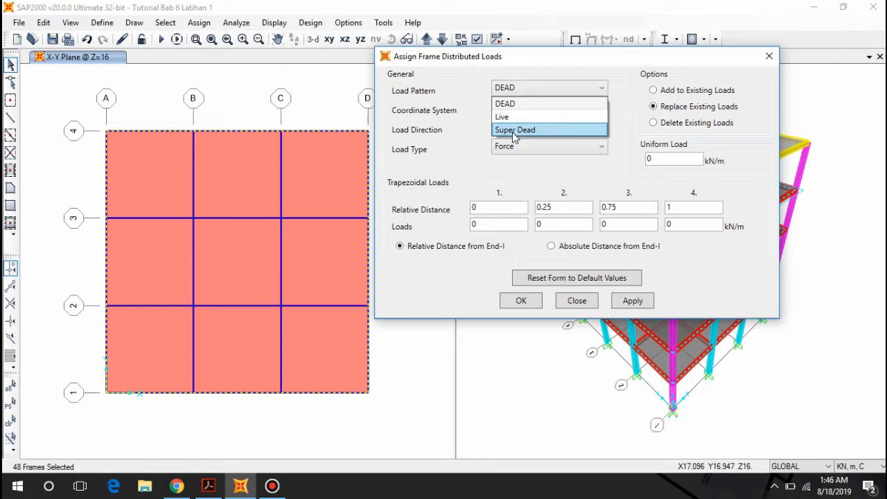
click(519, 132)
drag(539, 56, 501, 68)
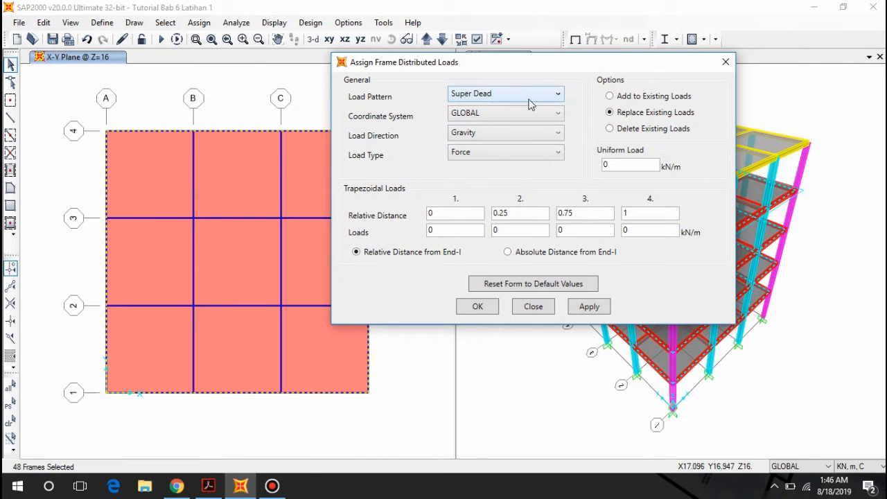
Step: Consult the module for the beam wall load, apply 8.875 kN/m uniformly to the selected perimeter beams, and inspect it in 3D
double_click(609, 165)
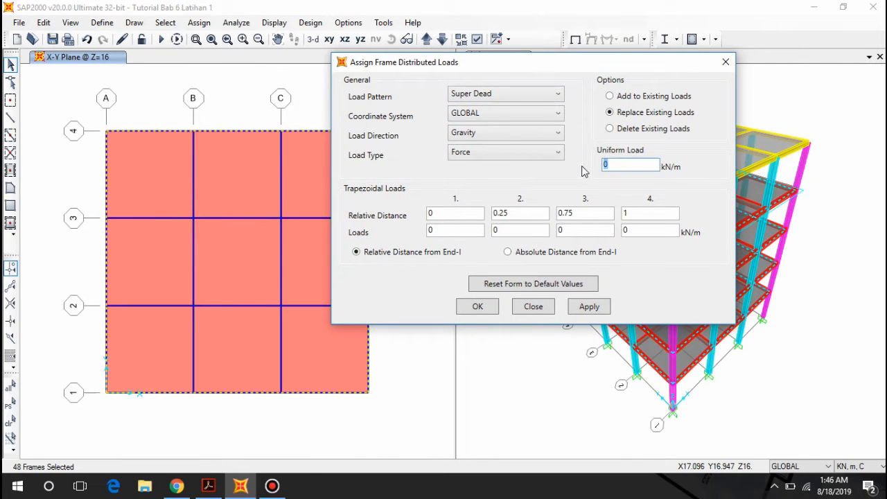
click(208, 486)
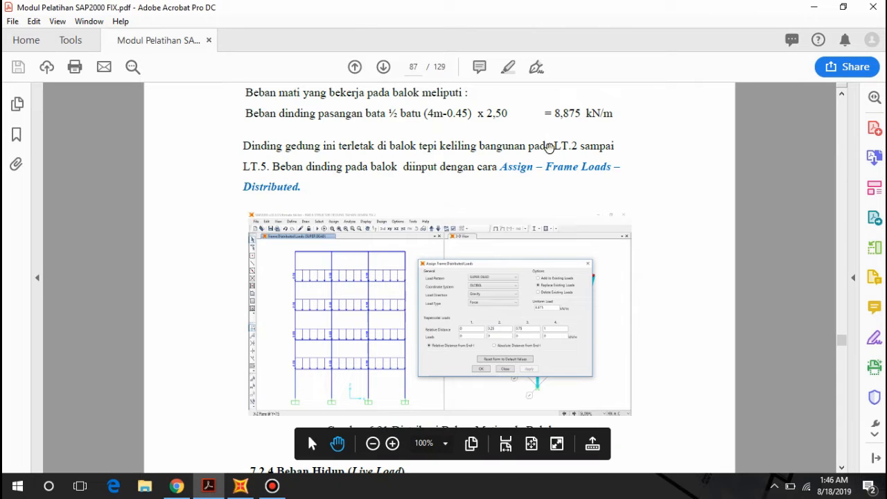
click(240, 486)
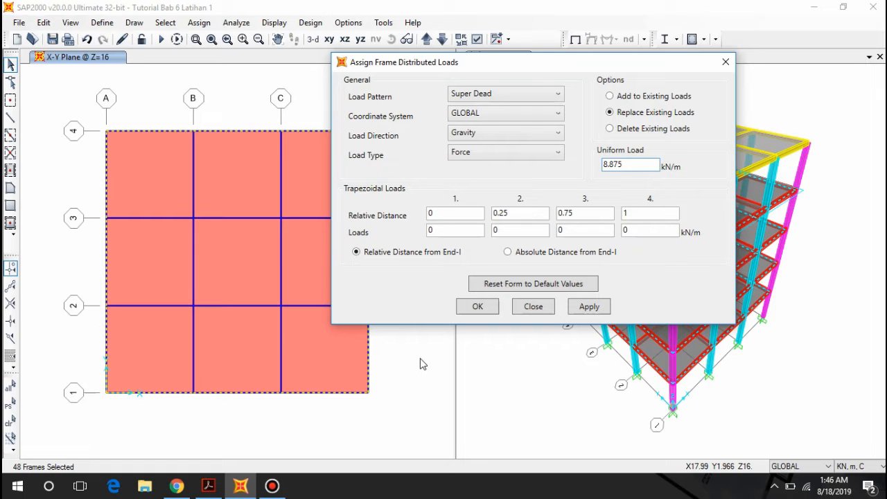
click(478, 307)
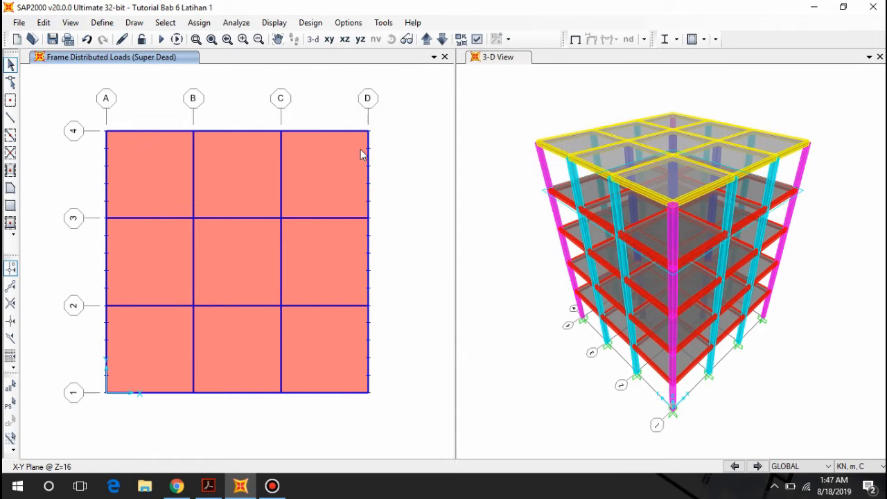
click(312, 40)
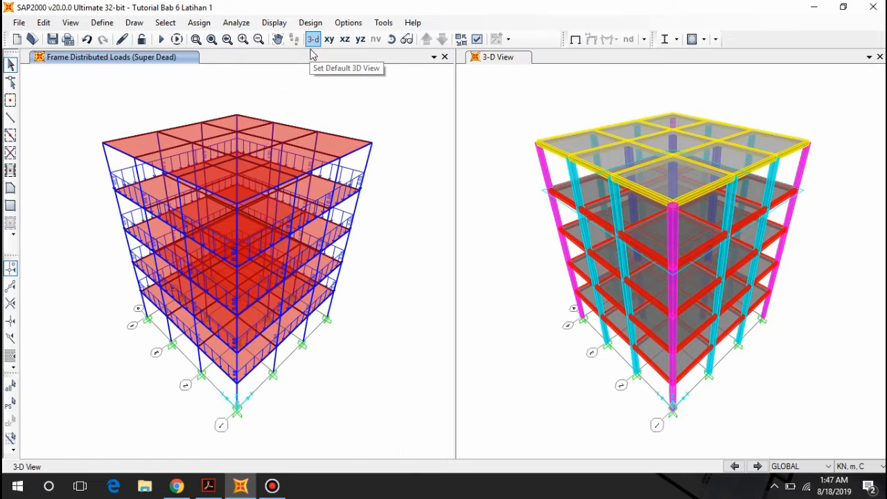
scroll(307, 321, up, 3)
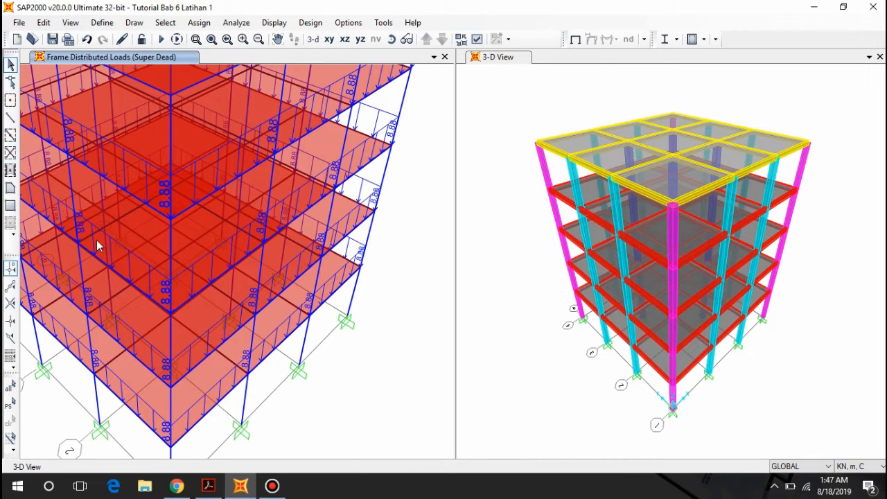
scroll(289, 298, down, 3)
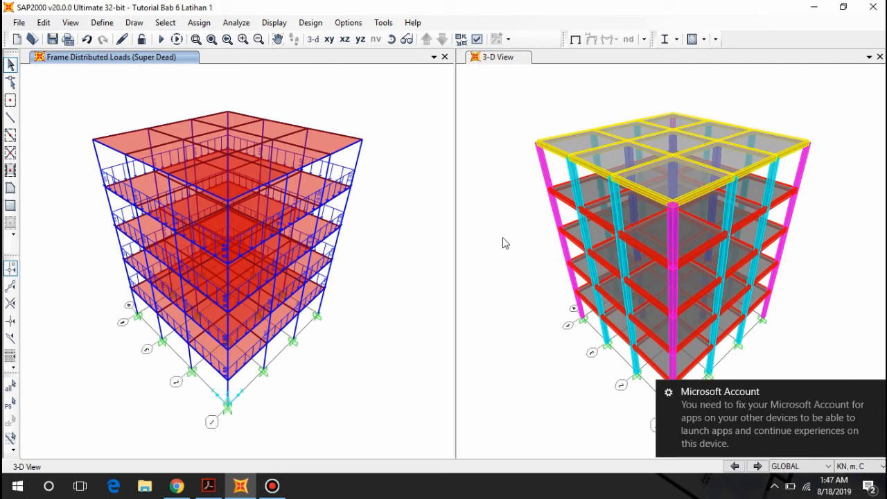
click(878, 392)
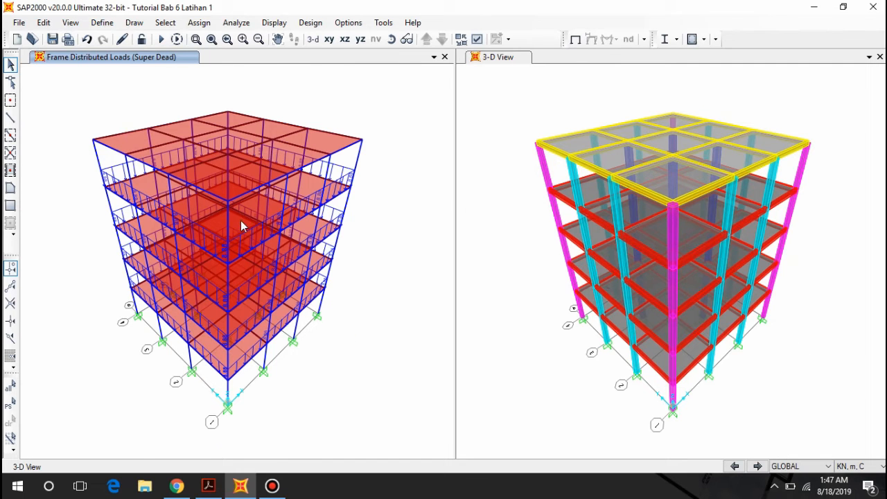
Step: Consult the training module PDF for the live load table (Tabel 6.2) and check the case study's building type in Chrome
scroll(243, 226, up, 5)
click(208, 485)
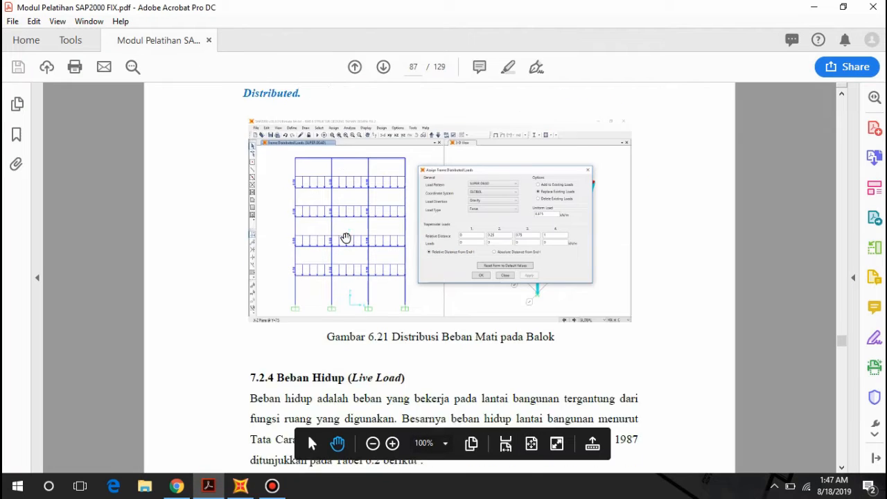
scroll(345, 237, down, 3)
scroll(305, 294, down, 4)
scroll(336, 290, up, 3)
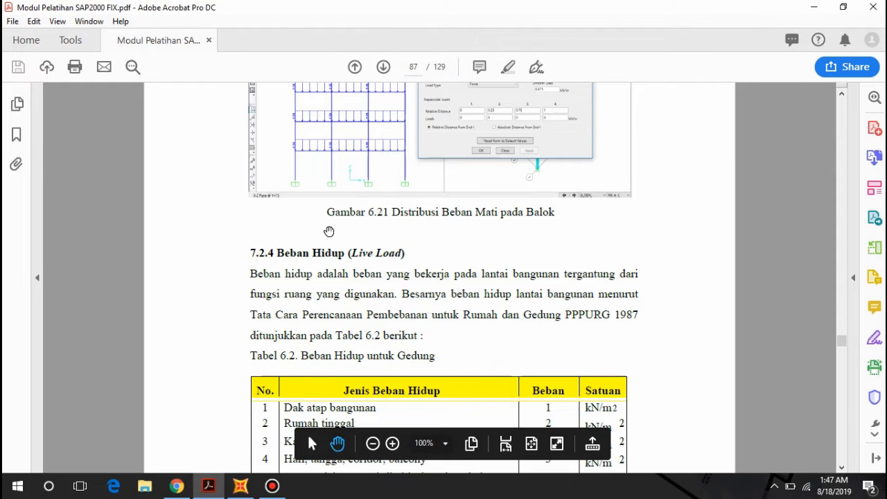
scroll(330, 238, down, 1)
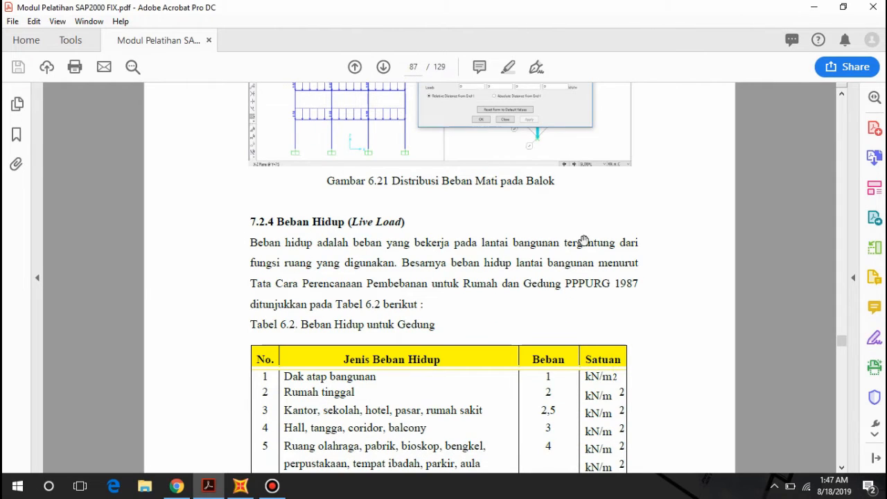
scroll(419, 267, down, 8)
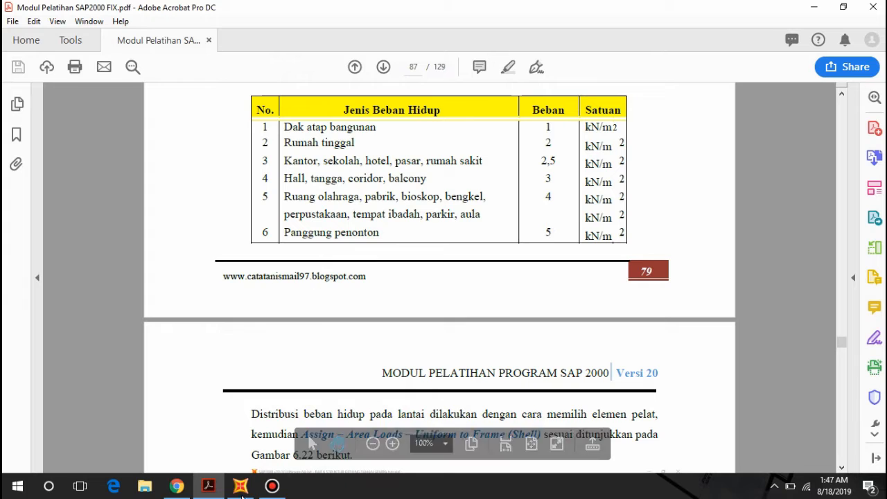
click(177, 486)
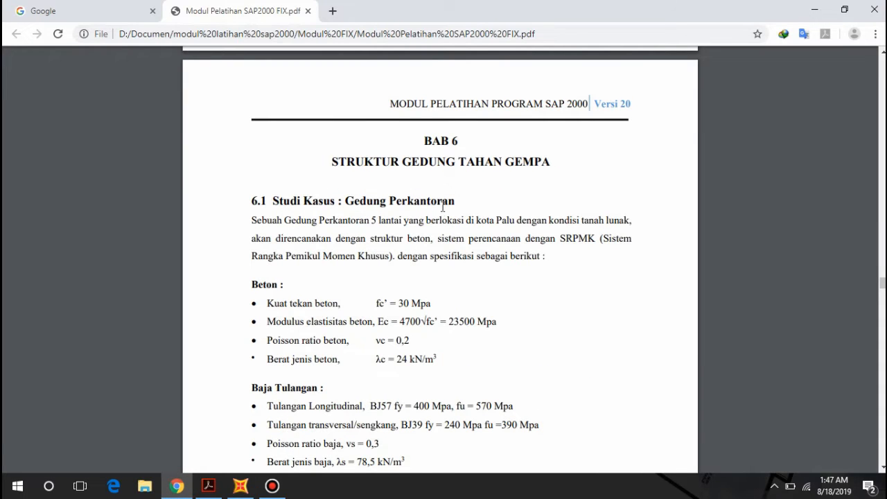
click(209, 487)
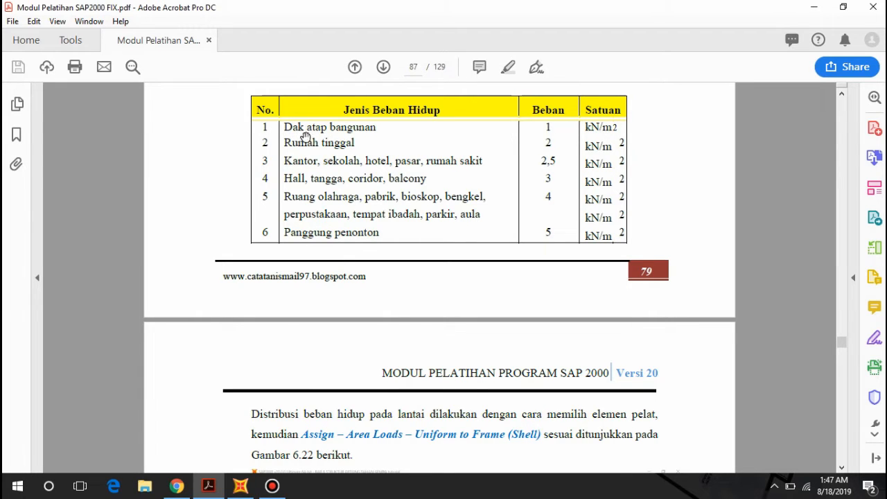
Step: Return to SAP2000 and select all floor slabs by their area section Pelat Lantai
click(241, 485)
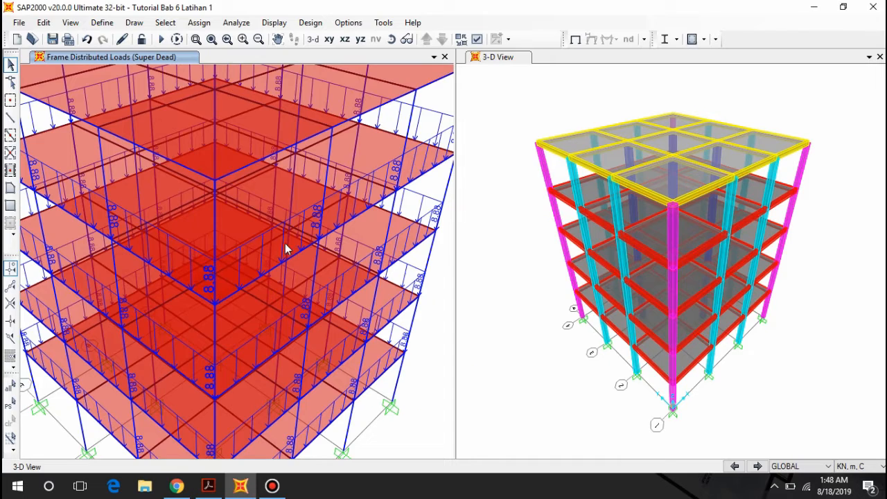
scroll(244, 262, down, 4)
scroll(223, 271, up, 2)
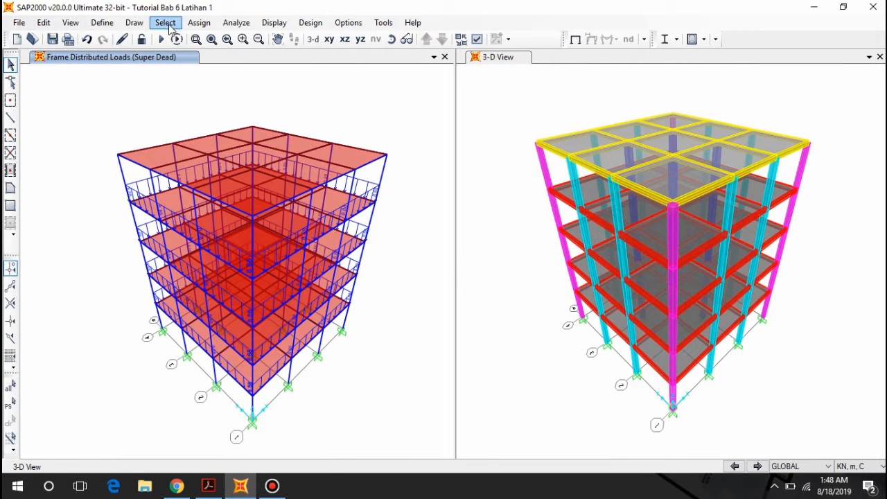
click(166, 22)
mouse_move(187, 38)
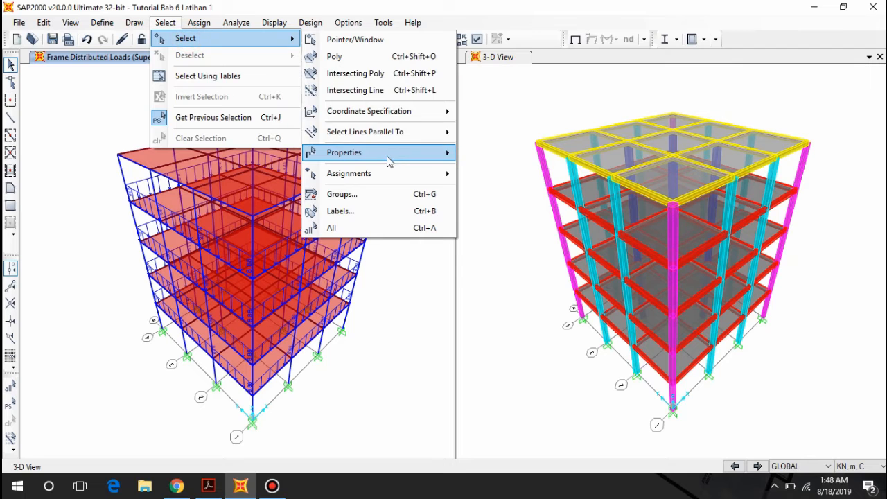
mouse_move(392, 159)
click(531, 223)
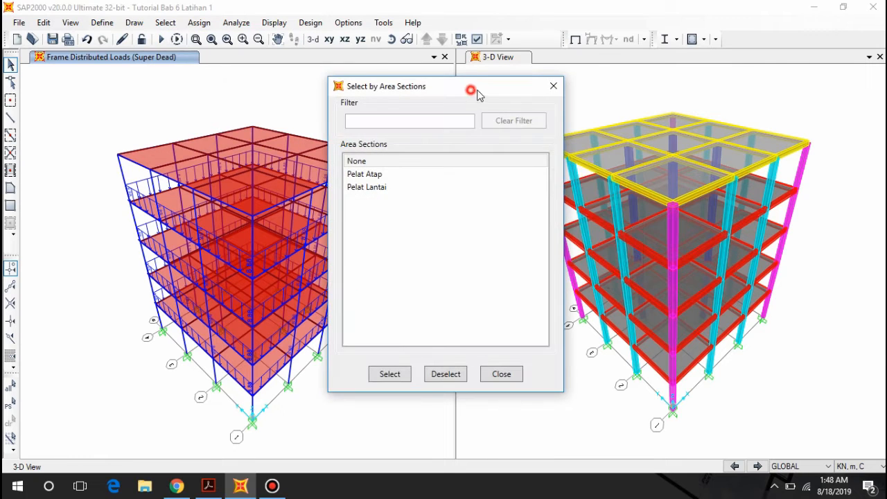
drag(477, 95, 833, 45)
drag(772, 40, 721, 47)
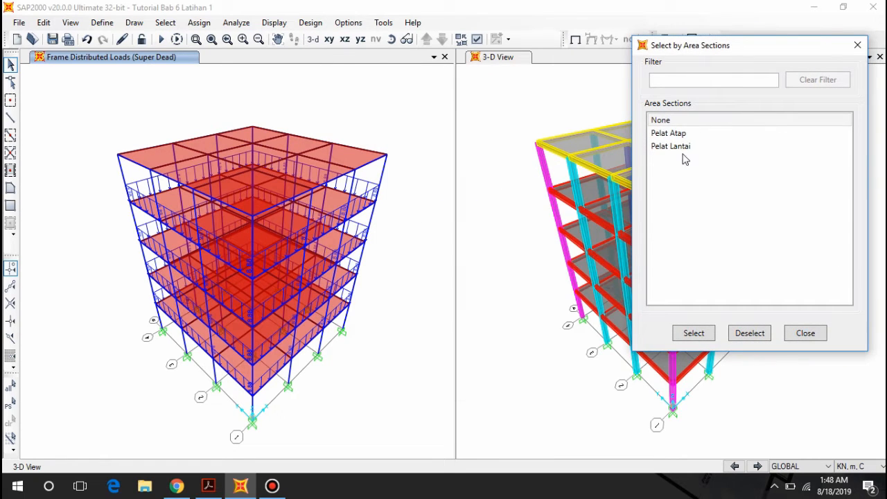
click(679, 147)
click(694, 332)
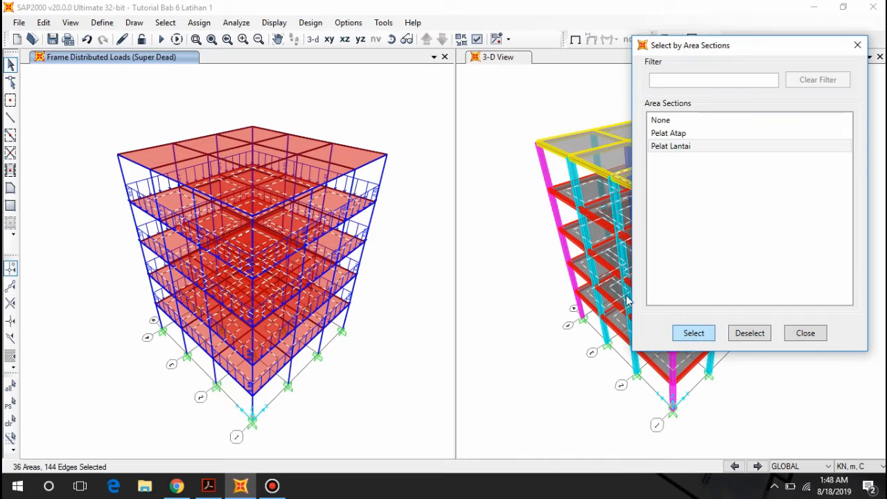
Step: Assign a uniform shell area load of 2.5 kN/m² to the selected floor slabs, using the Live pattern in the Gravity direction
click(199, 23)
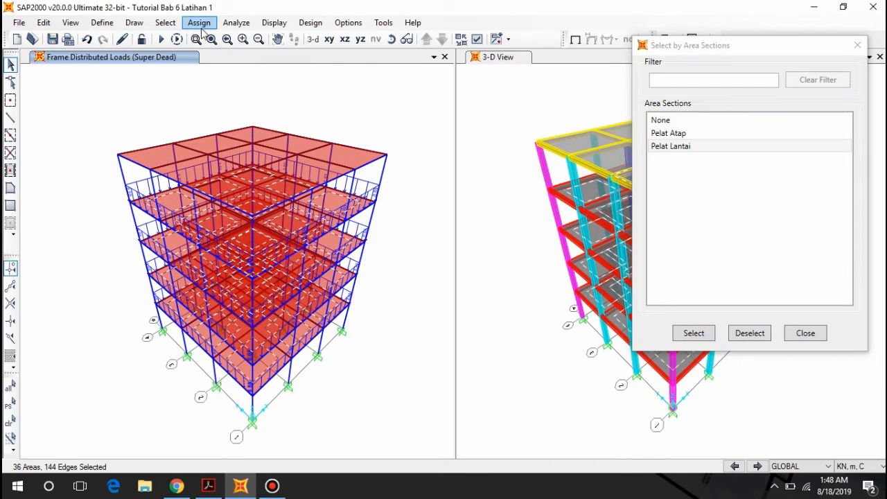
mouse_move(247, 228)
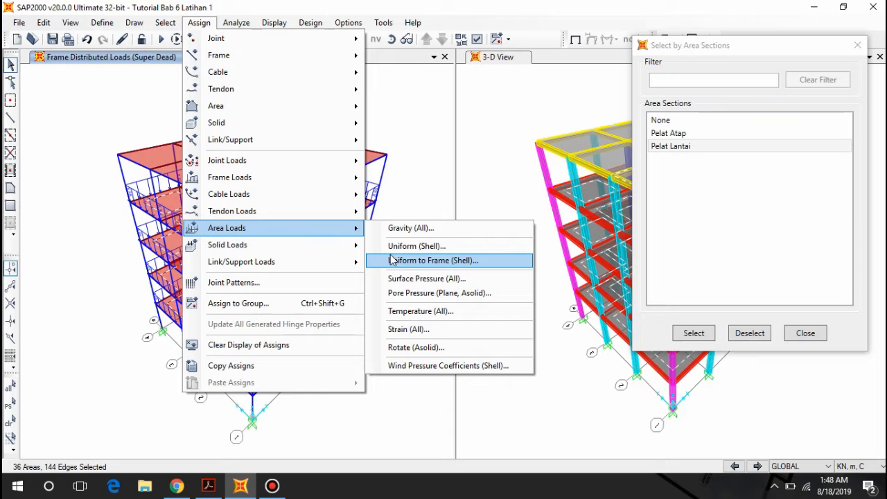
click(427, 246)
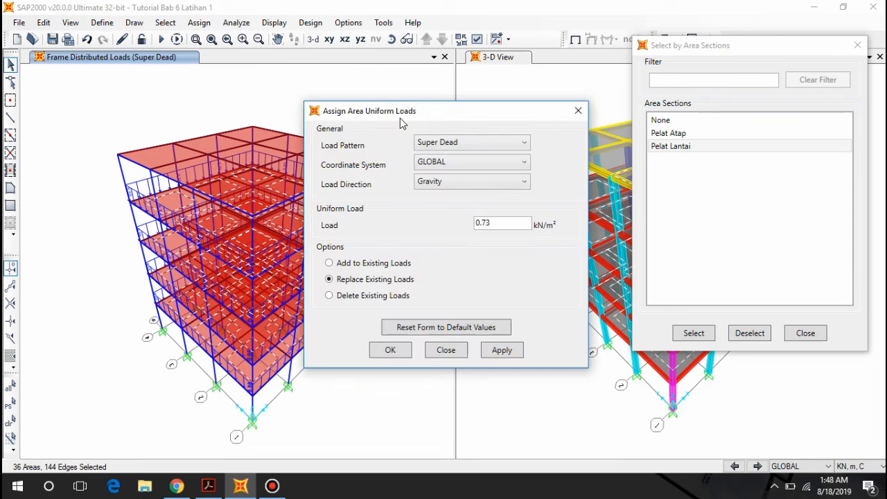
drag(406, 111, 430, 100)
click(483, 131)
click(466, 160)
double_click(529, 210)
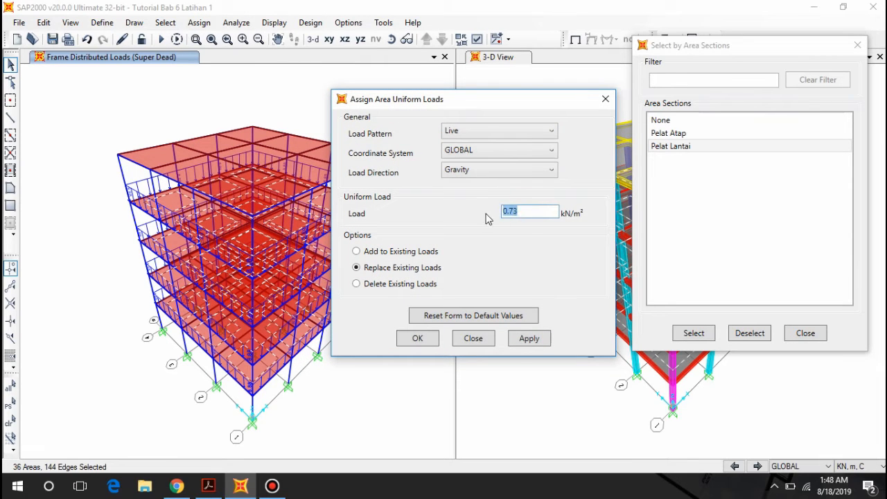
click(530, 338)
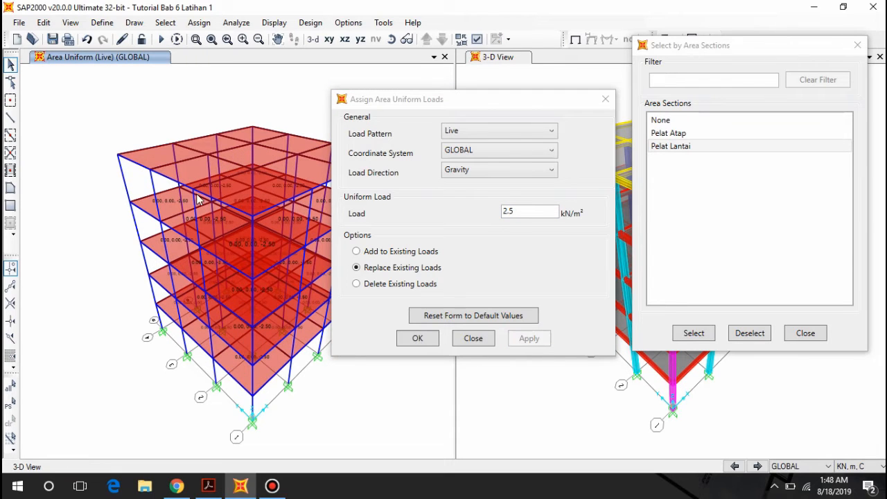
Step: Select the roof slabs by section Pelat Atap, check their load in the module, and apply a 1 kN/m² uniform Live load
click(669, 133)
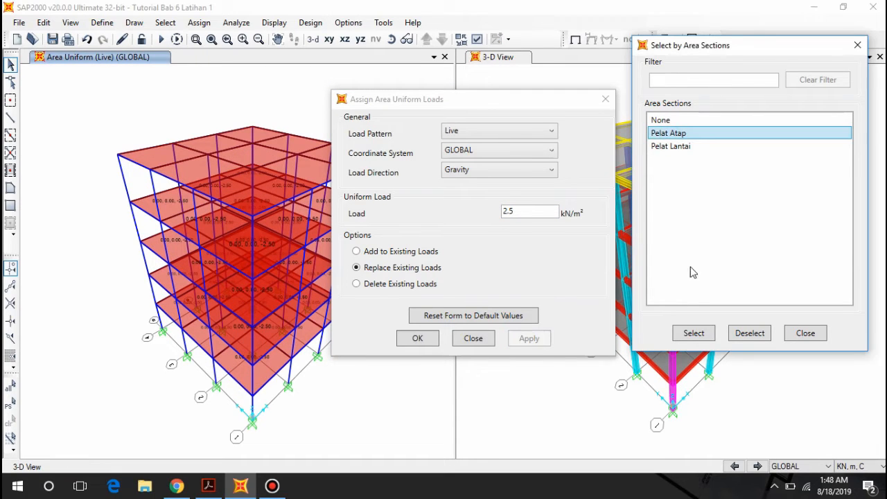
click(700, 334)
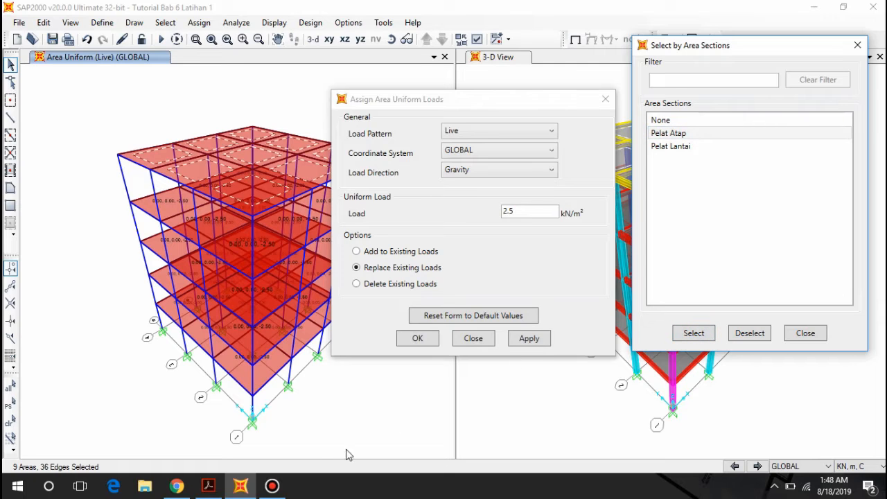
click(208, 488)
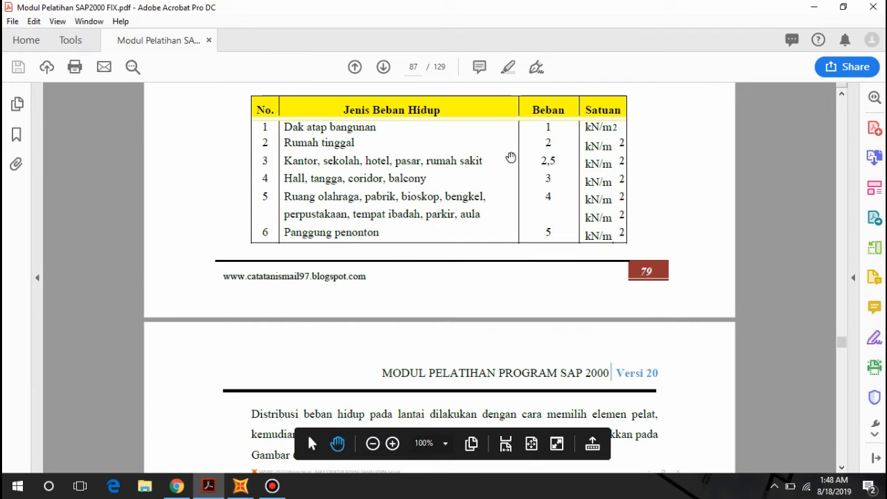
click(240, 487)
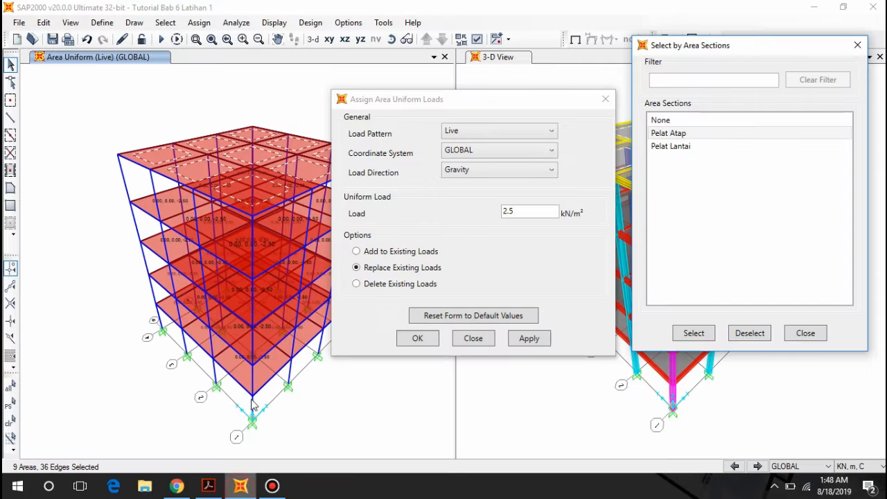
double_click(513, 211)
click(531, 337)
click(474, 337)
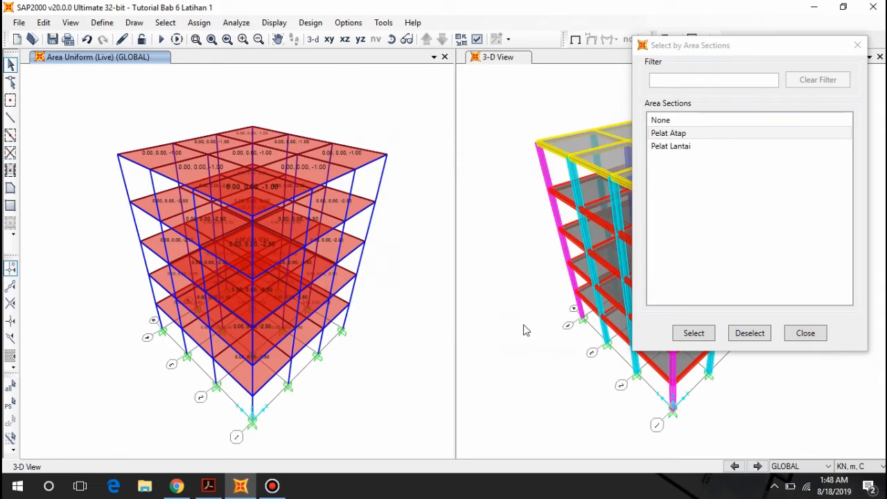
click(805, 334)
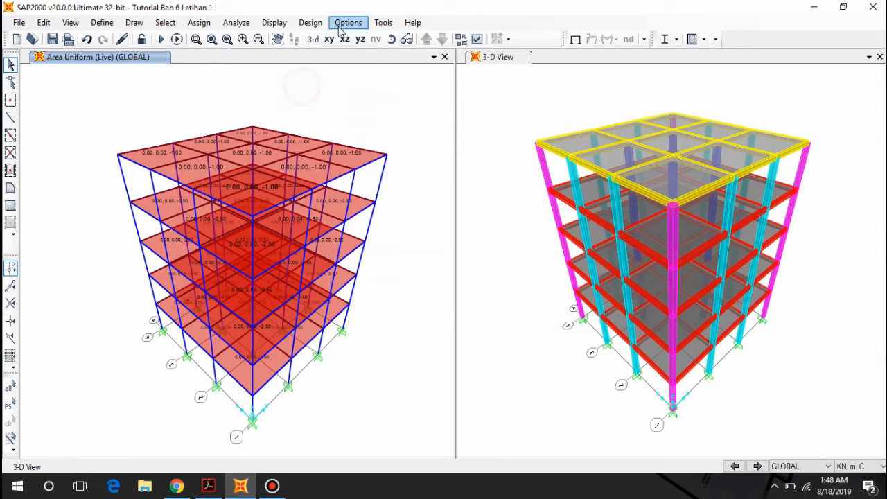
Step: Show the X-Y plane at Z=16 and inspect the loads assigned to the slab between grids C-D and 3-4
click(329, 39)
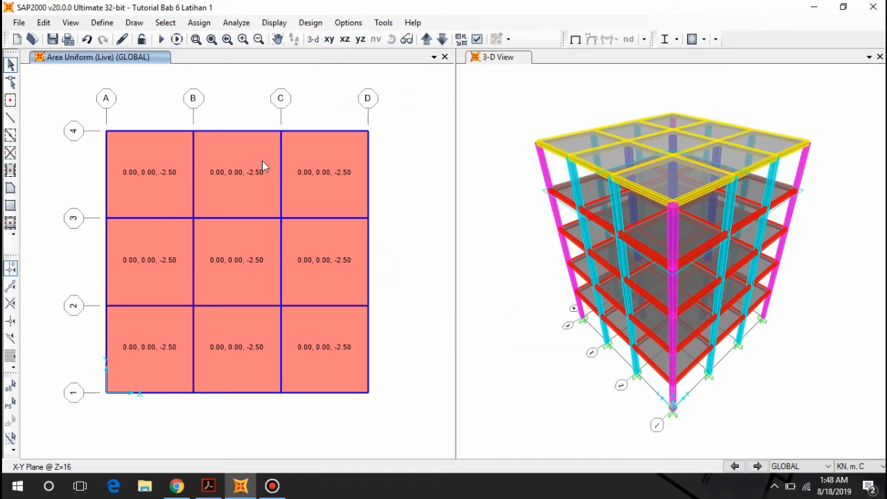
click(322, 167)
right_click(325, 160)
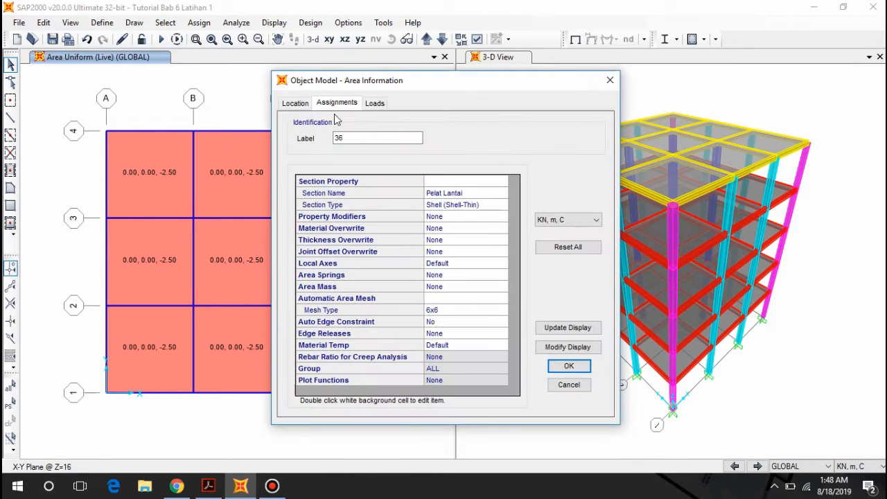
click(377, 104)
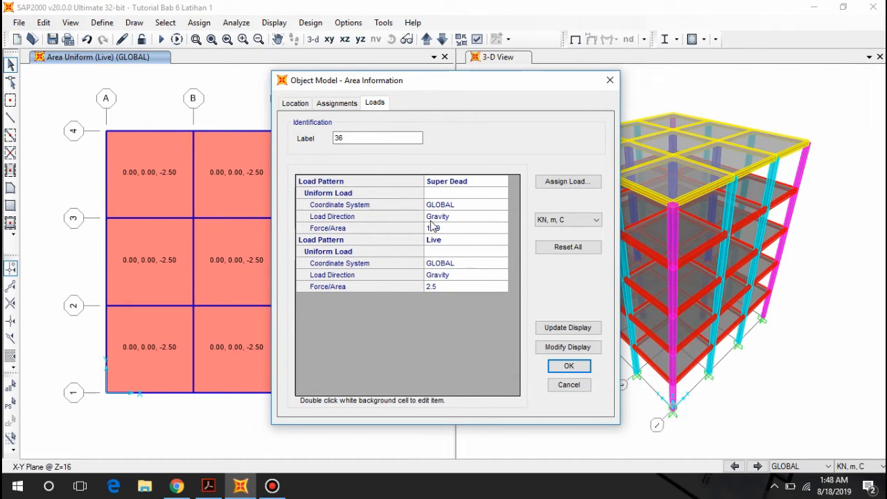
double_click(448, 288)
click(568, 366)
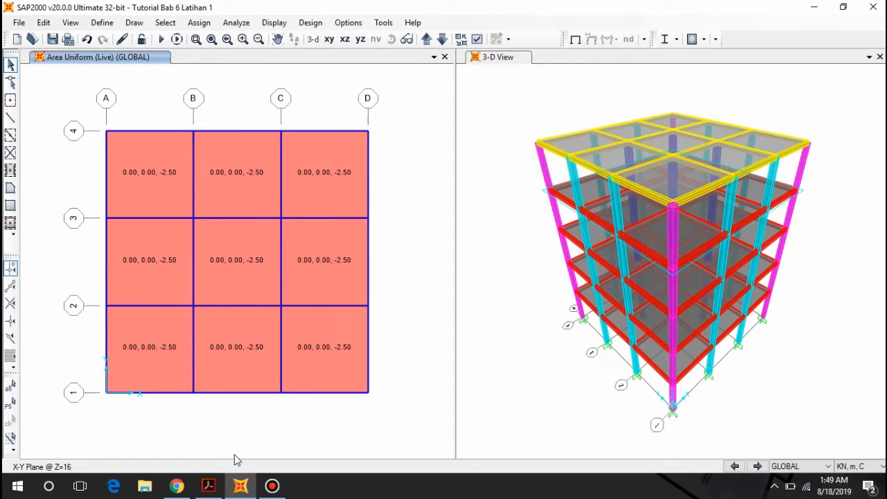
Step: Read the module's live load figure and section 8 on applying earthquake loads, including the equivalent static method in 8.1
click(209, 486)
scroll(353, 325, down, 3)
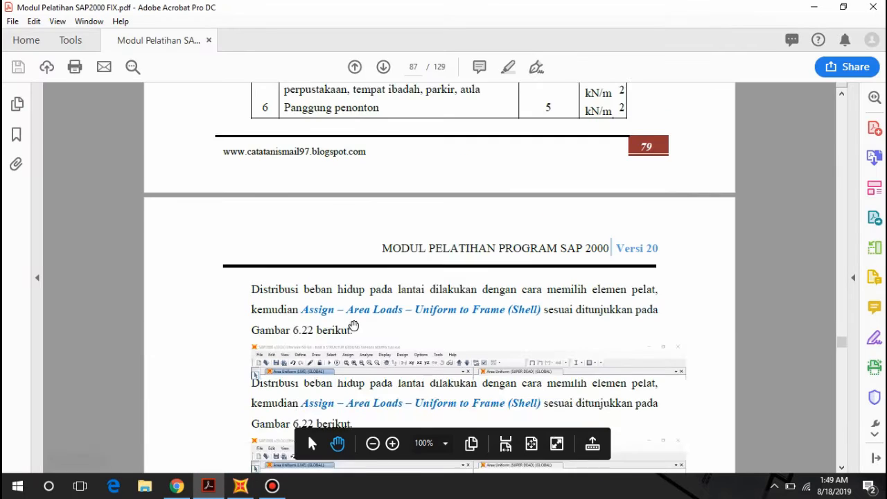
scroll(364, 212, down, 3)
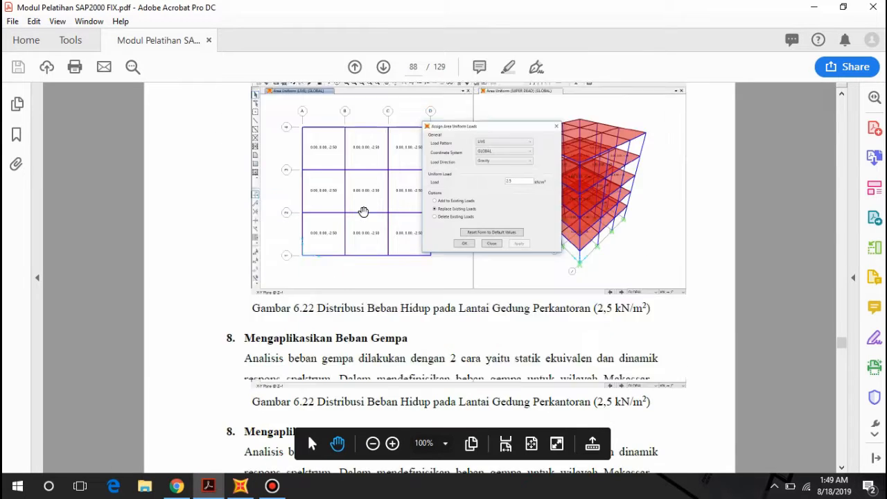
scroll(363, 212, down, 3)
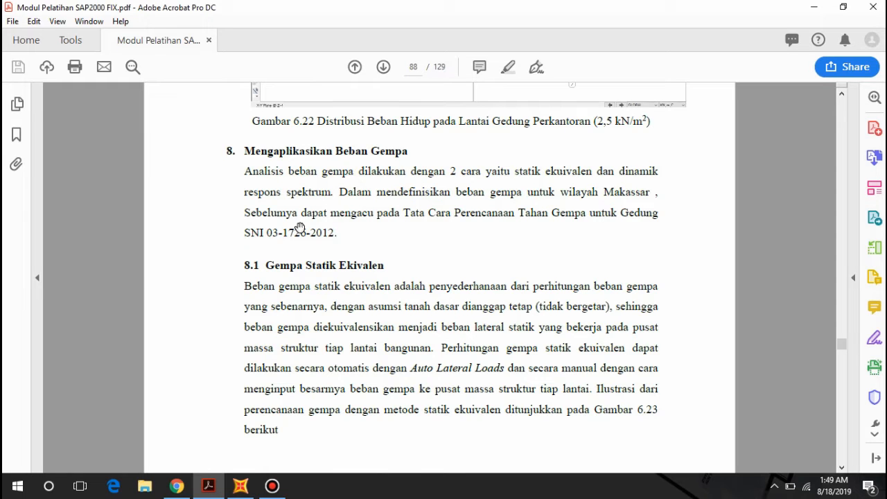
scroll(319, 273, up, 1)
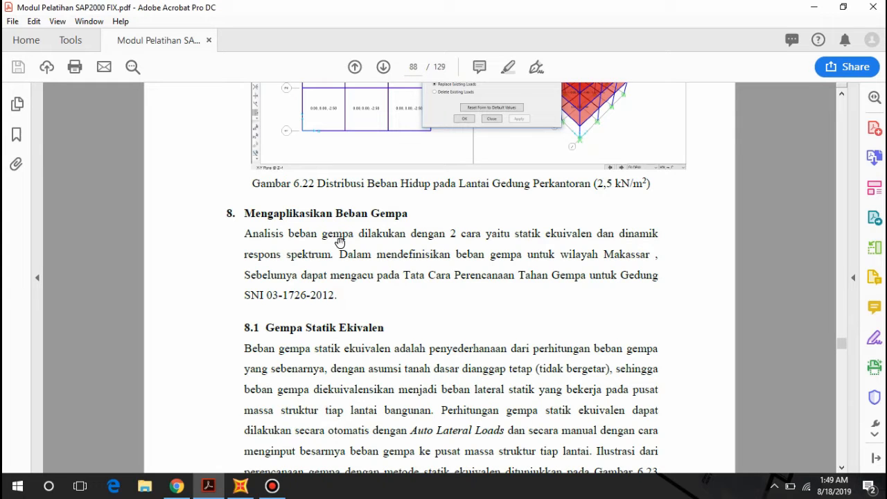
scroll(350, 225, down, 1)
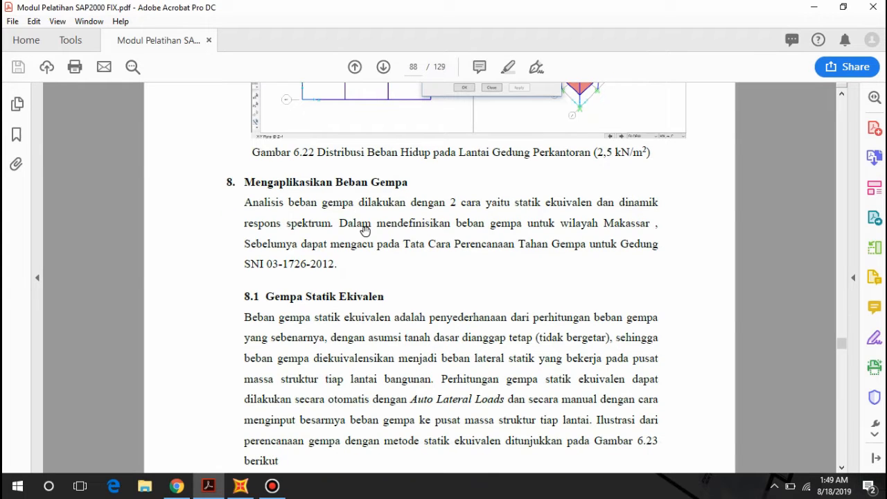
scroll(362, 227, down, 3)
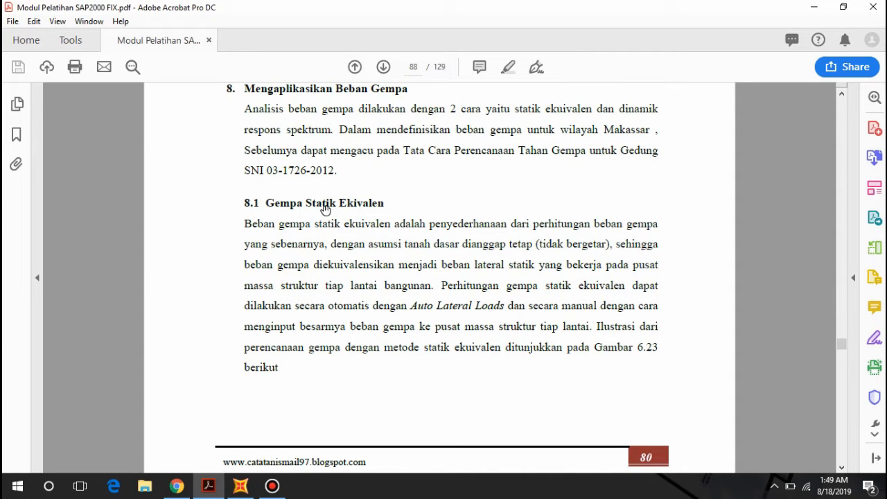
scroll(333, 269, down, 9)
scroll(331, 266, up, 12)
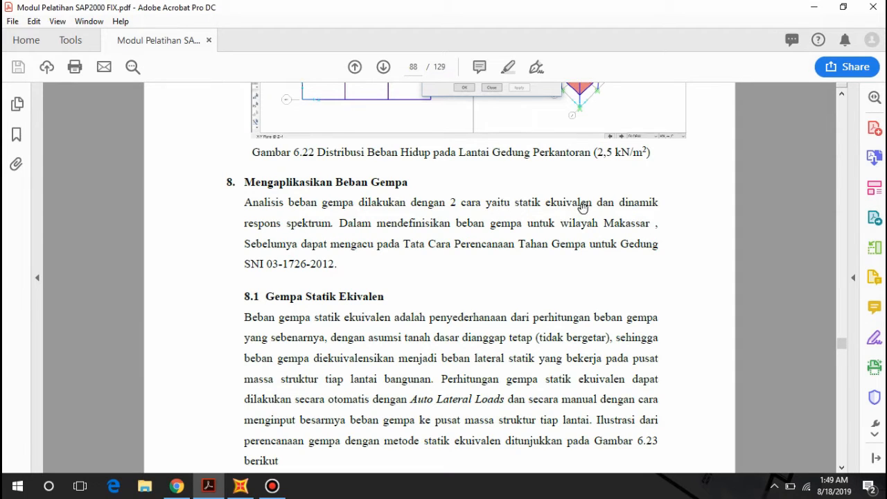
scroll(446, 204, down, 3)
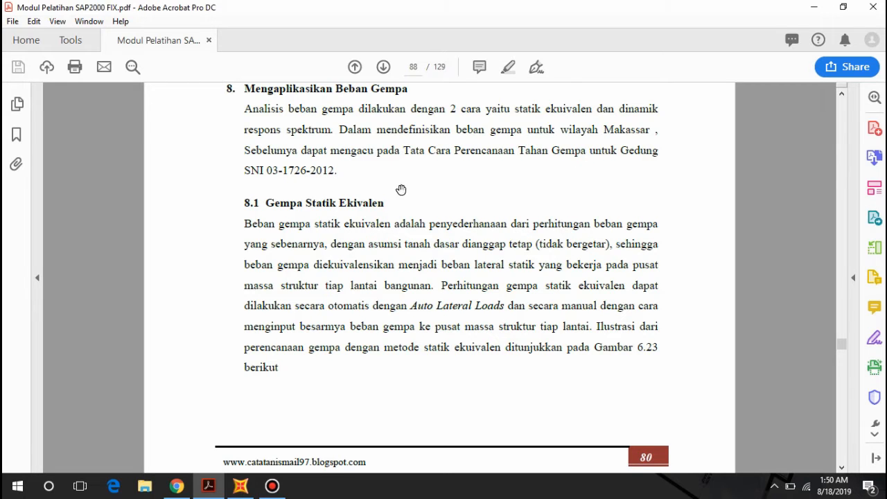
Step: Review sections 8 and 8.1 of the module, switch to SAP2000 and open the load pattern definitions
scroll(419, 174, up, 2)
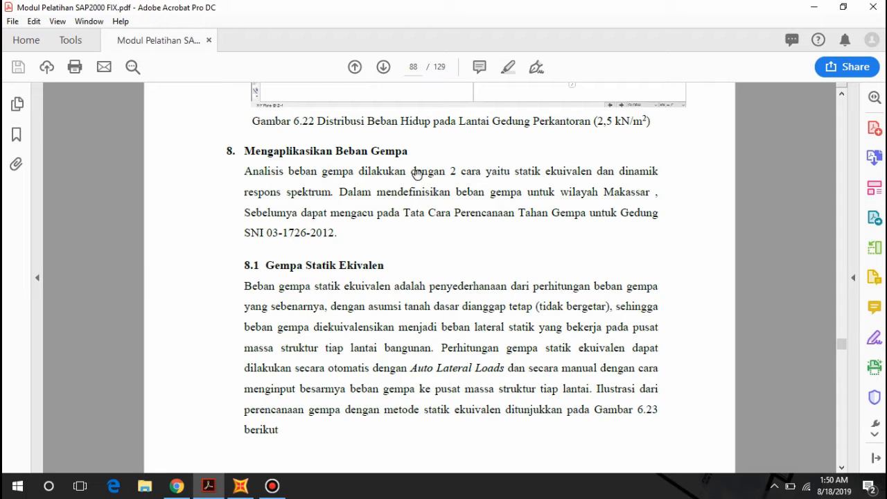
scroll(388, 184, down, 1)
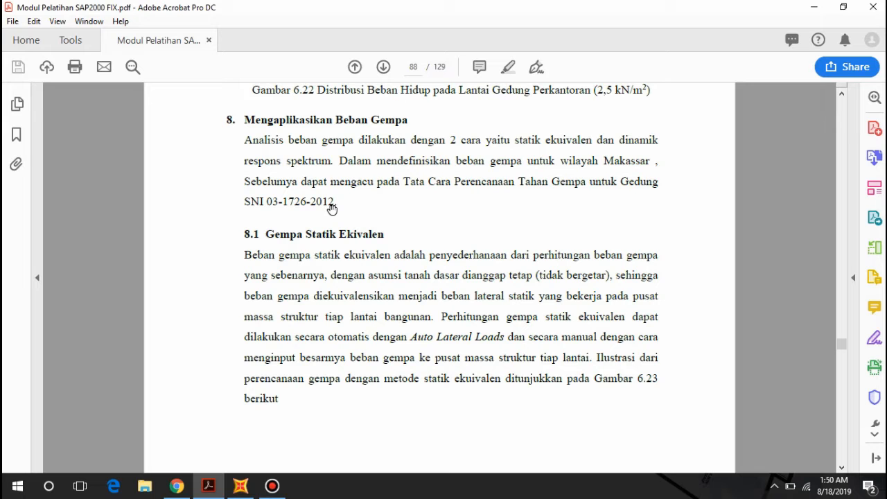
scroll(387, 182, down, 2)
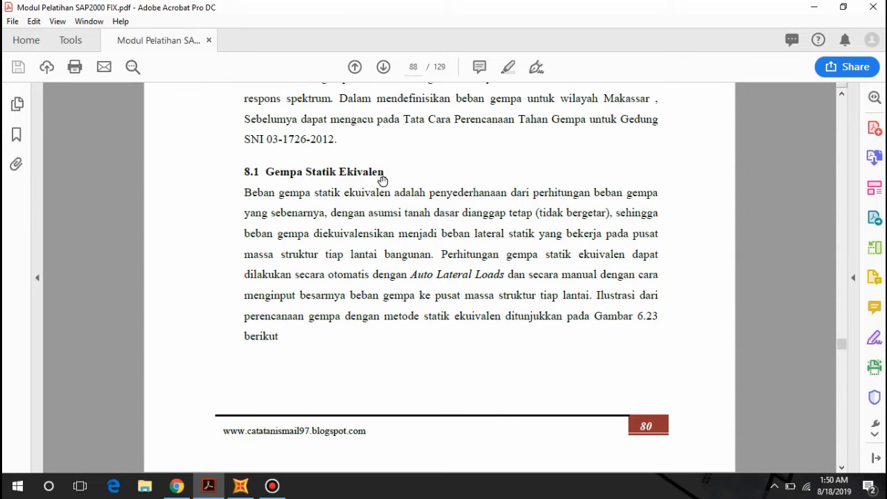
click(241, 485)
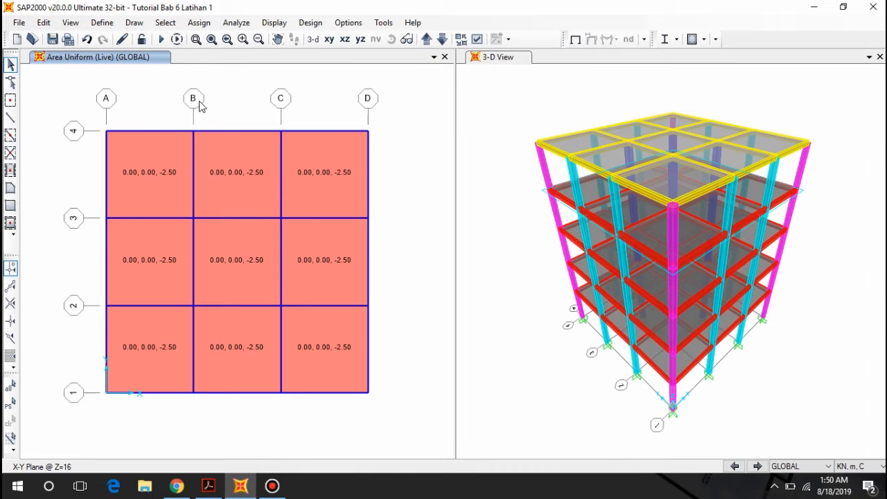
click(103, 23)
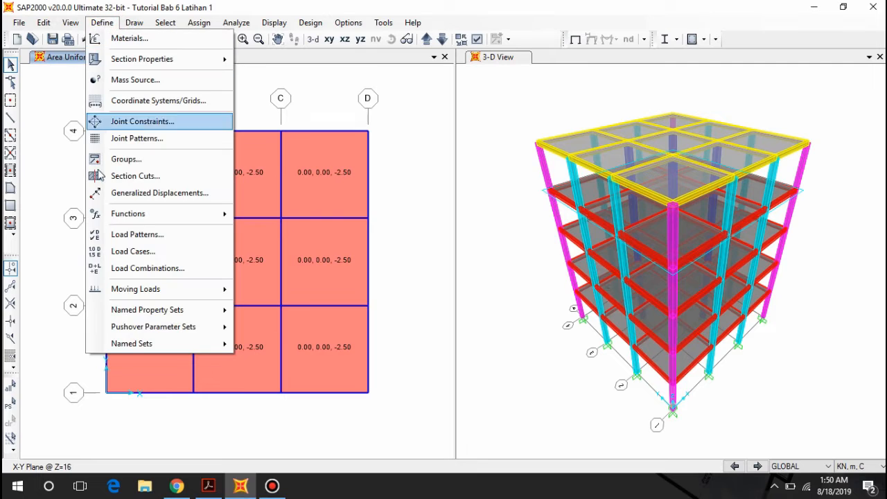
click(152, 235)
drag(331, 159, 353, 148)
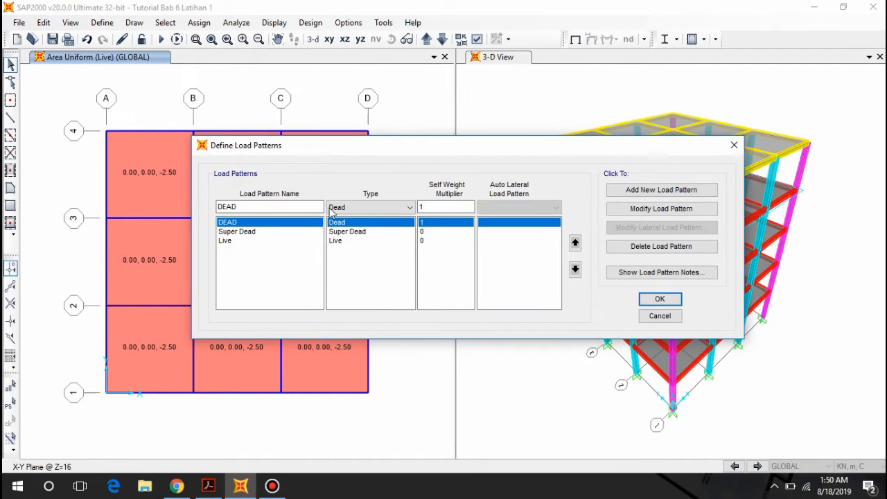
Step: Check section 8.1 of the module PDF, return to SAP2000 and add a load pattern SX of type Quake
click(211, 486)
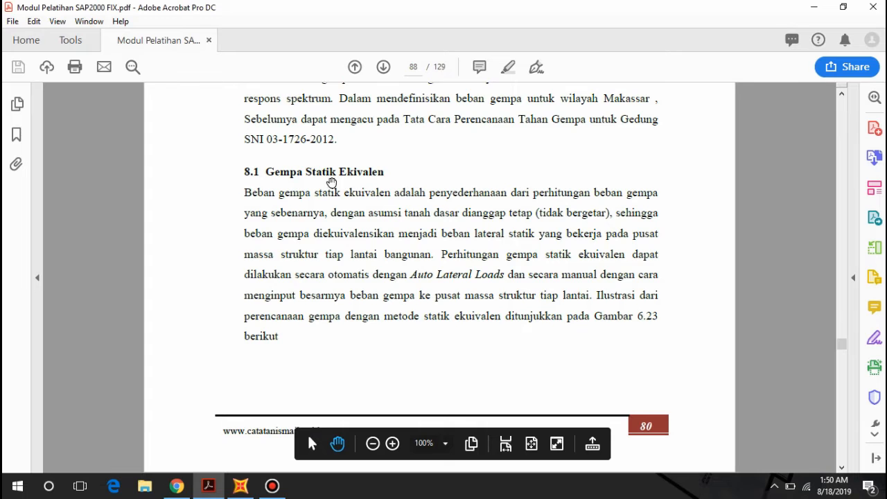
scroll(315, 186, down, 10)
scroll(308, 208, up, 10)
click(232, 489)
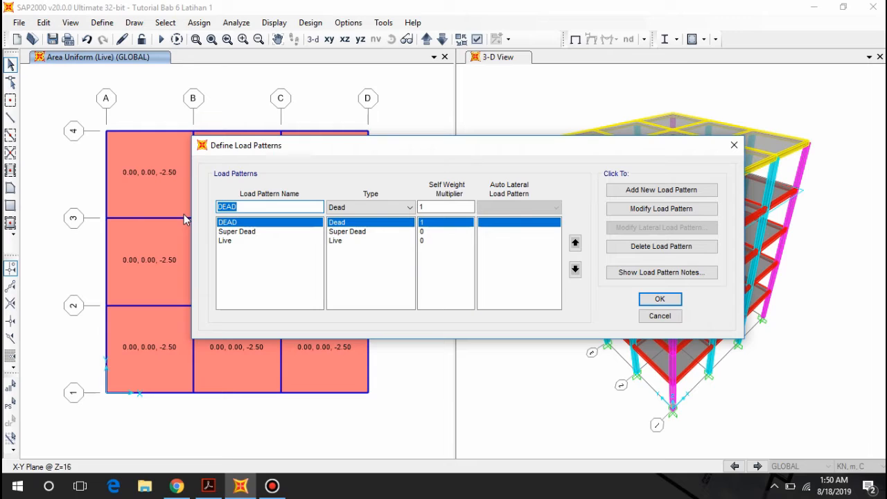
text(SX)
click(375, 207)
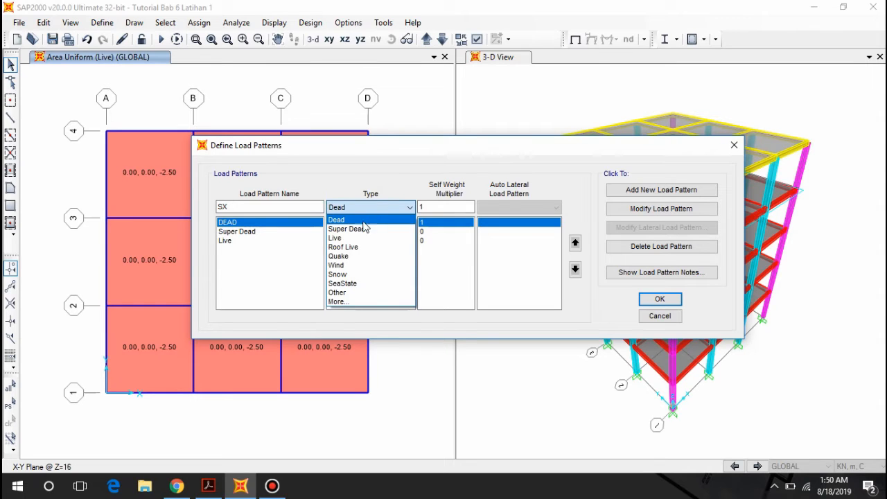
click(345, 256)
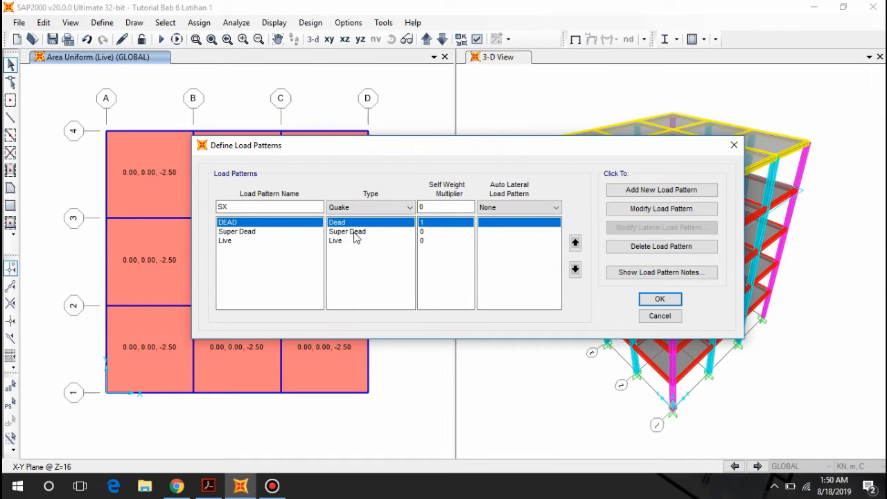
click(646, 190)
Step: Set the auto lateral load pattern of SX to IBC 2006 and add a Quake load pattern SY using IBC 2006
click(248, 208)
key(BackSpace)
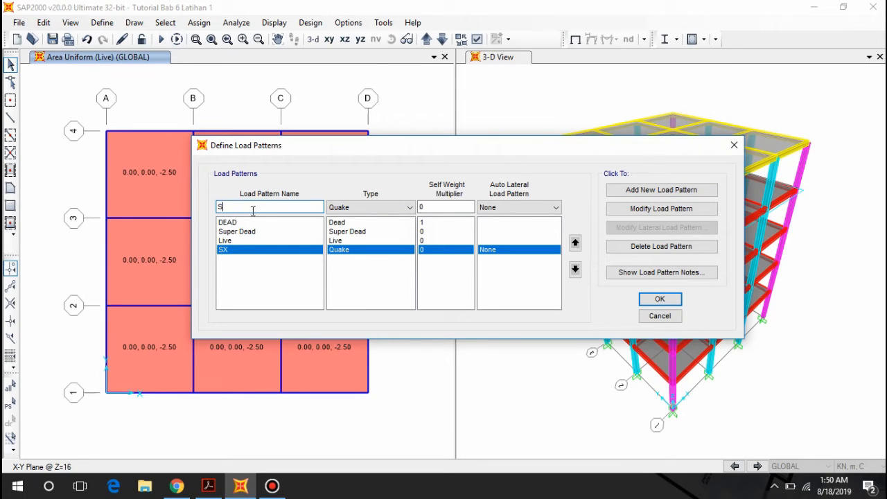
text(X)
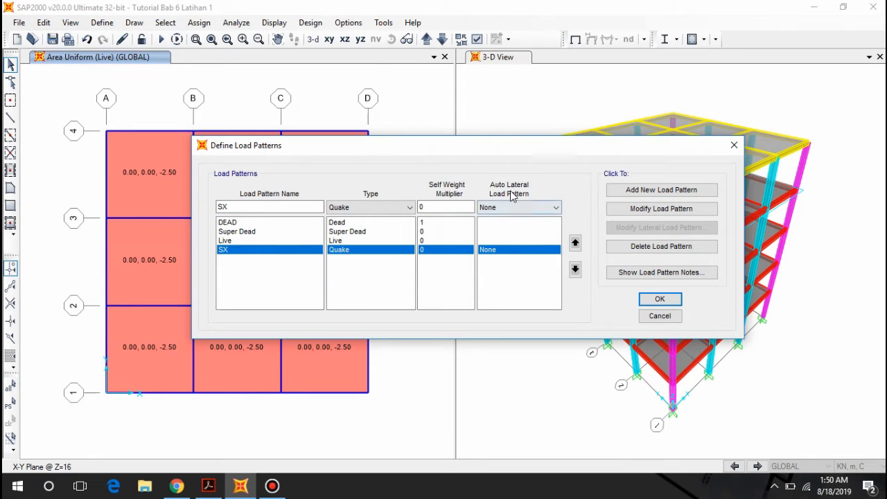
click(526, 208)
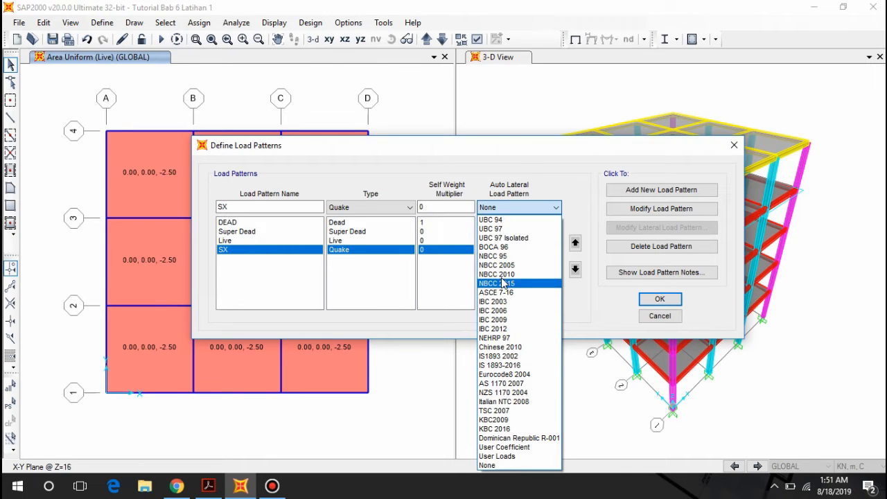
click(493, 311)
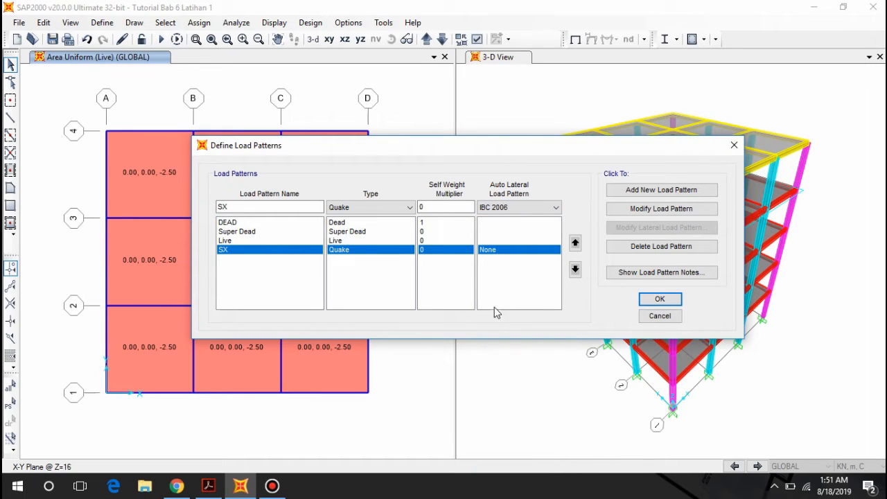
click(658, 212)
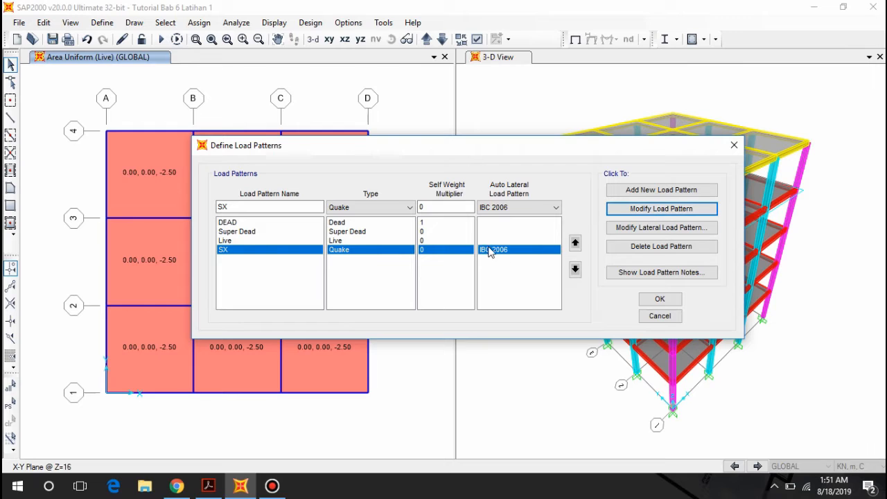
click(244, 206)
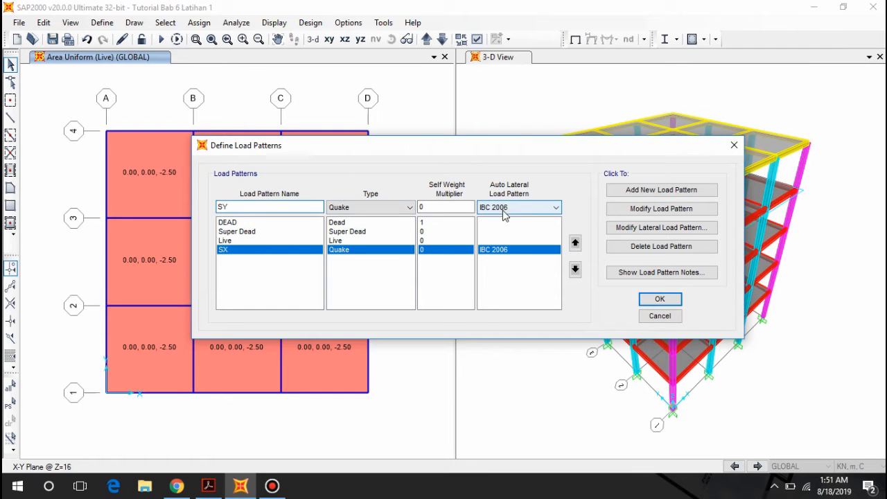
click(645, 191)
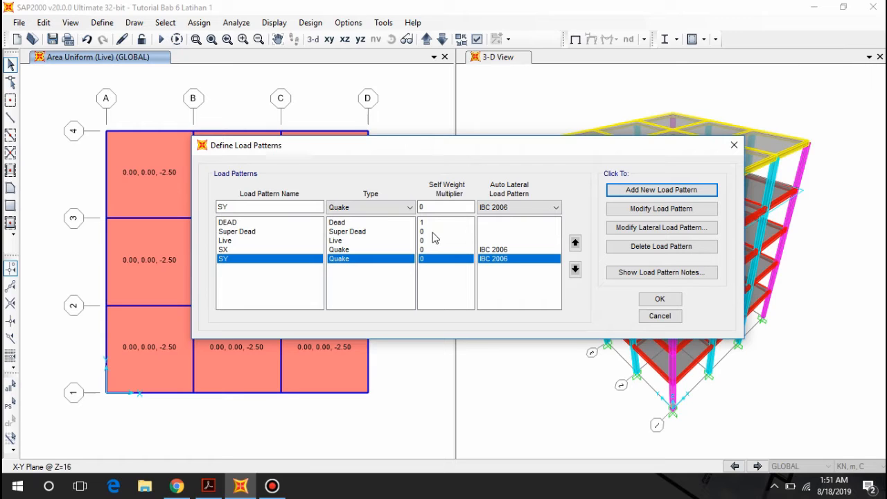
Step: Open the lateral load settings of SX and examine its load direction, spectral accelerations Ss and S1, and long-period transition period
click(516, 250)
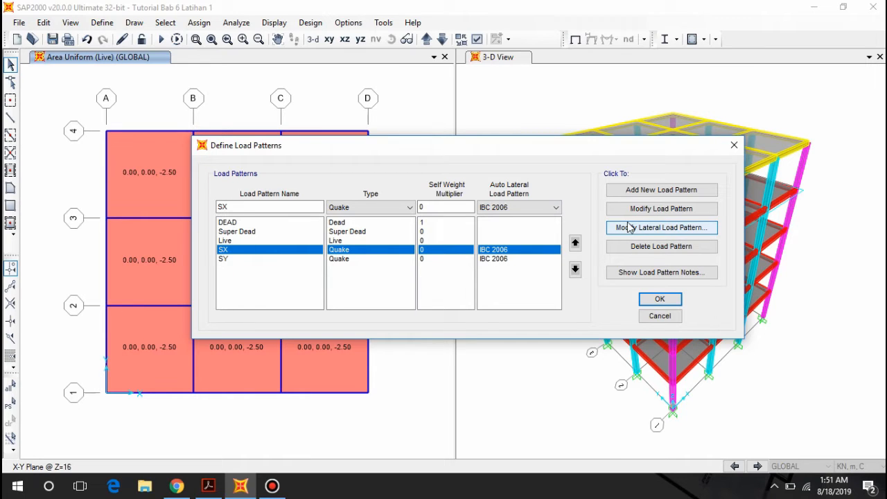
click(693, 230)
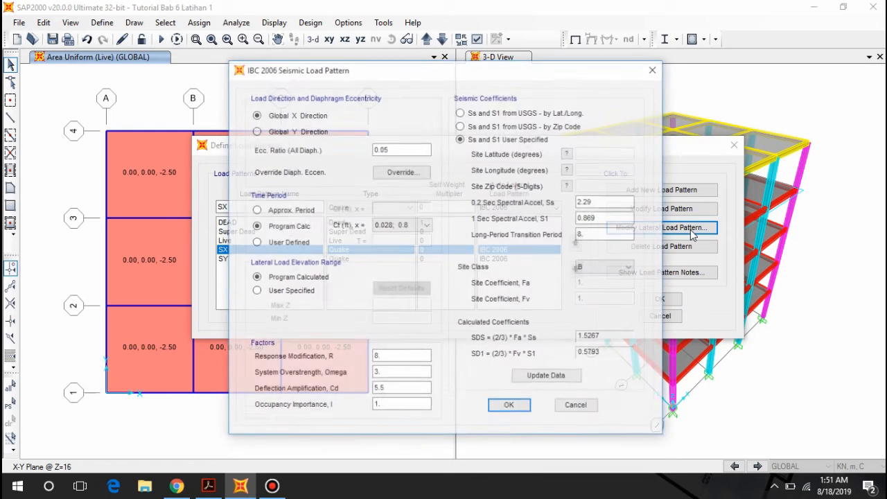
drag(517, 69, 537, 65)
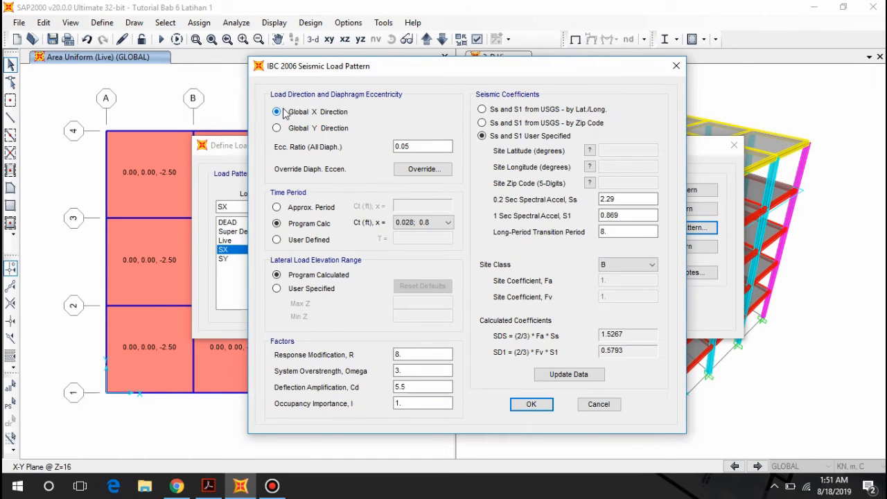
drag(351, 67, 374, 64)
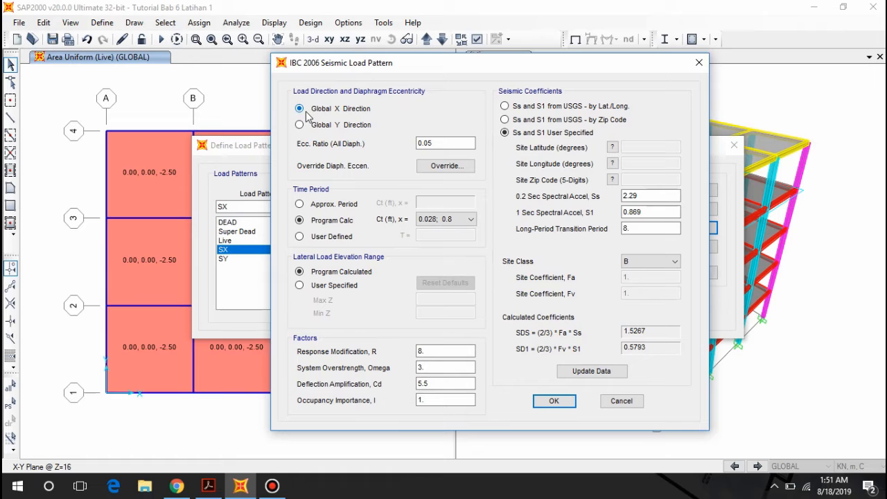
drag(378, 63, 396, 62)
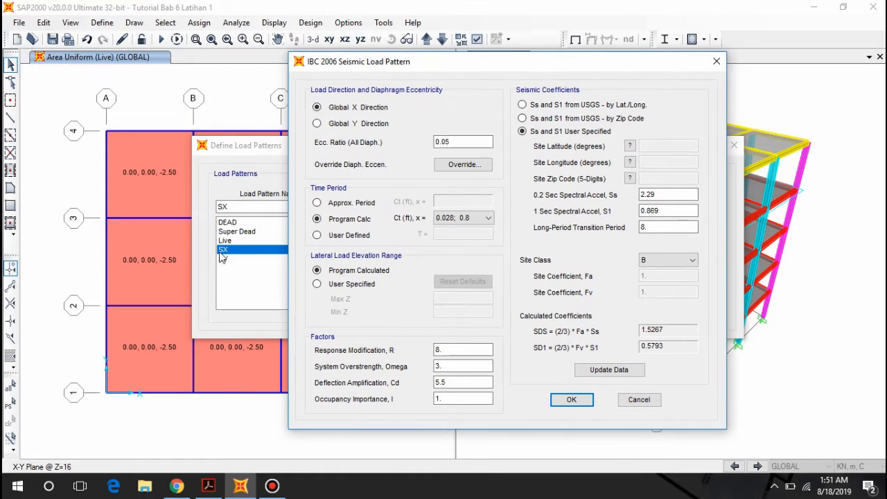
drag(507, 64, 491, 63)
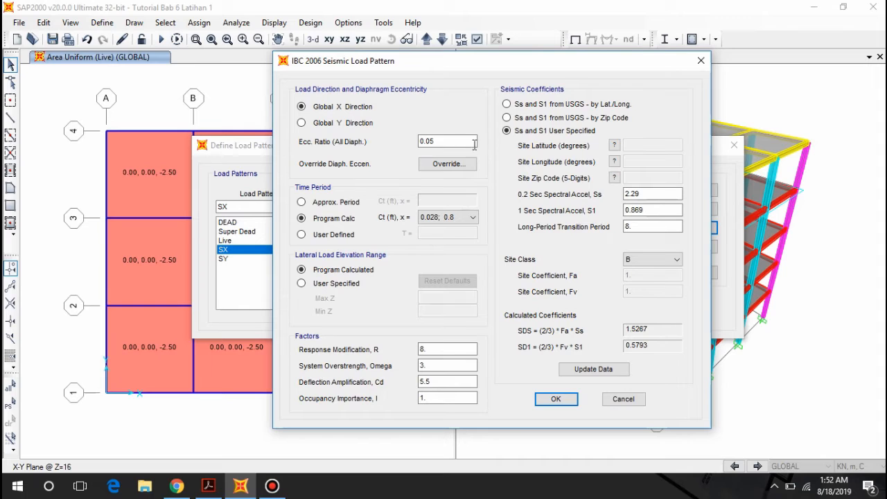
click(641, 194)
drag(655, 194, 631, 224)
click(634, 226)
click(652, 194)
click(643, 226)
click(644, 194)
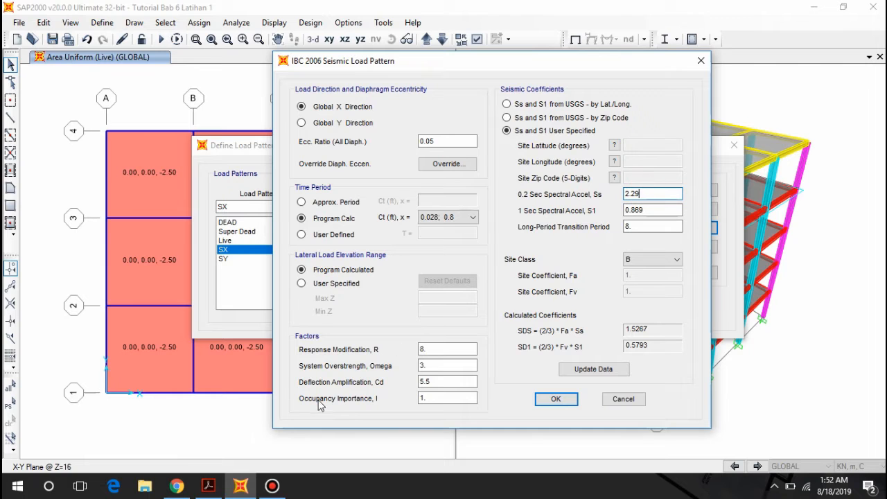
Step: Switch to the module PDF and find the list of seismic parameters under Gambar 6.26
click(209, 485)
scroll(437, 238, down, 10)
scroll(438, 237, down, 10)
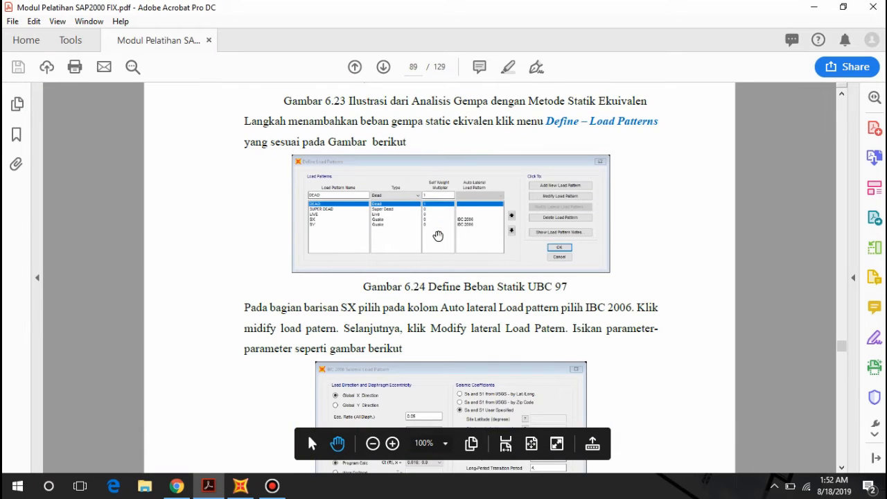
scroll(438, 233, down, 13)
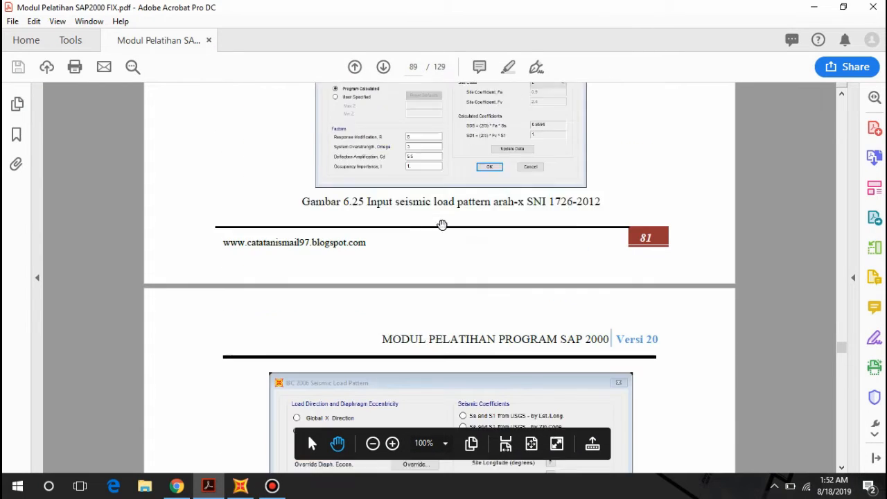
scroll(442, 221, down, 8)
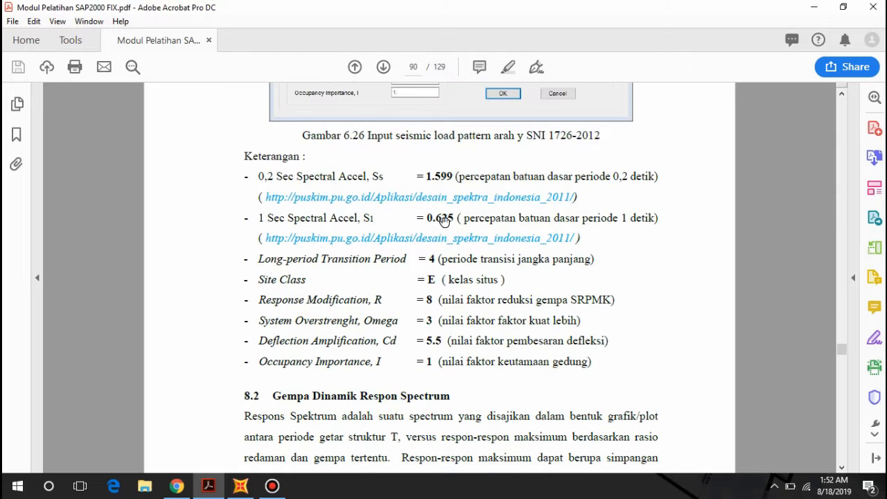
Step: Examine the module's seismic parameters and their source links against the IBC 2006 input shown in Gambar 6.26
scroll(354, 201, up, 2)
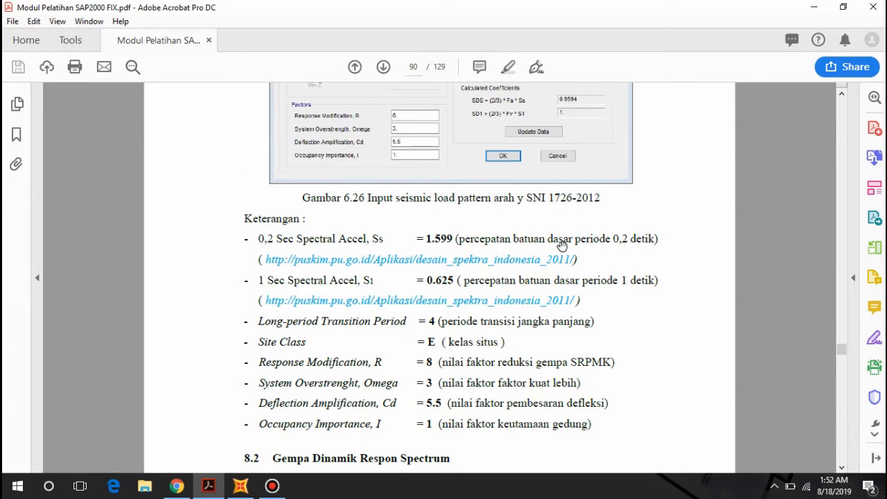
scroll(634, 242, up, 2)
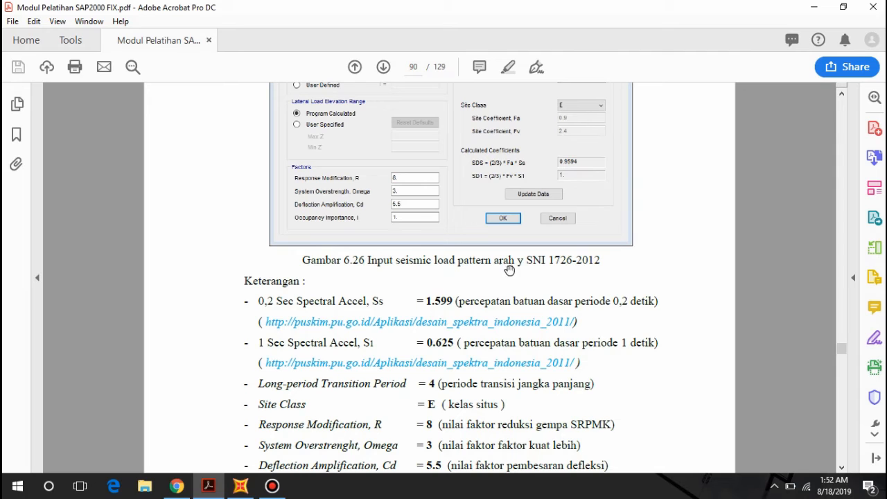
scroll(437, 321, up, 1)
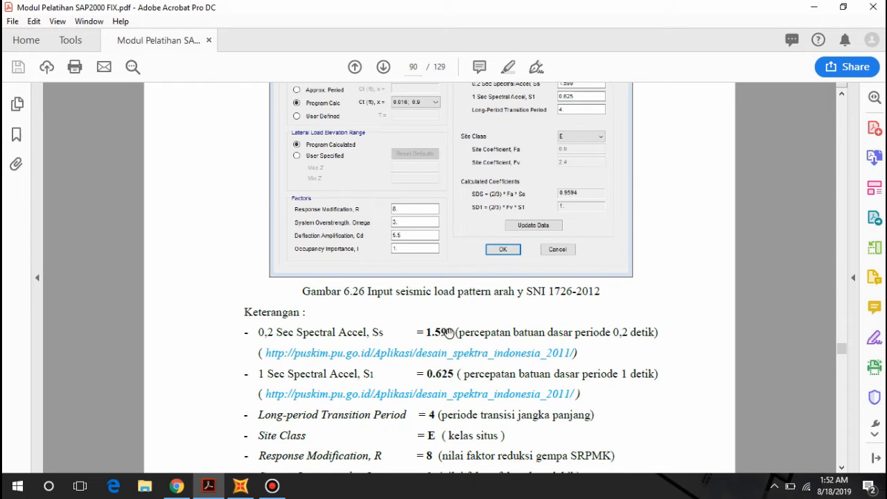
scroll(446, 293, down, 1)
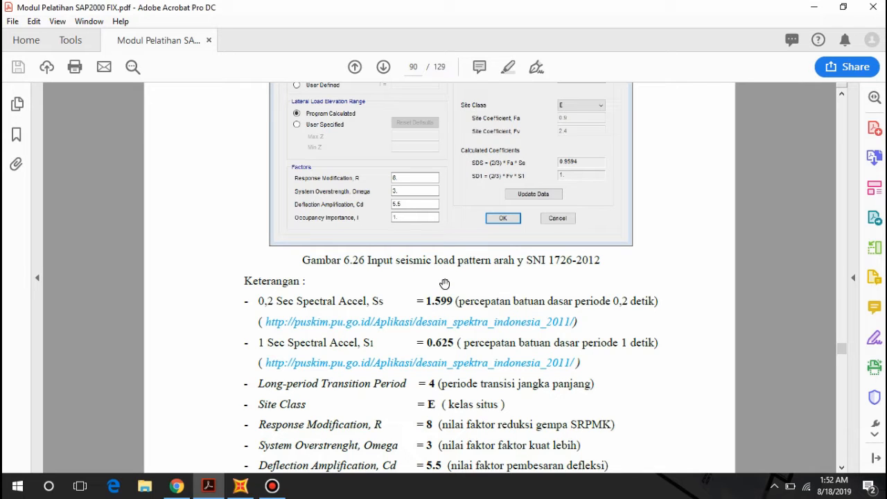
scroll(443, 274, down, 1)
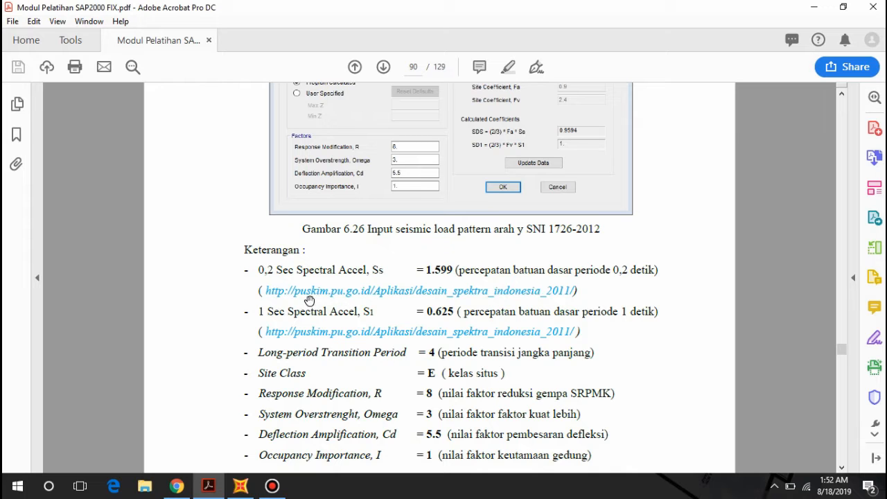
scroll(309, 300, down, 1)
scroll(416, 303, up, 4)
scroll(423, 304, up, 2)
scroll(416, 293, down, 3)
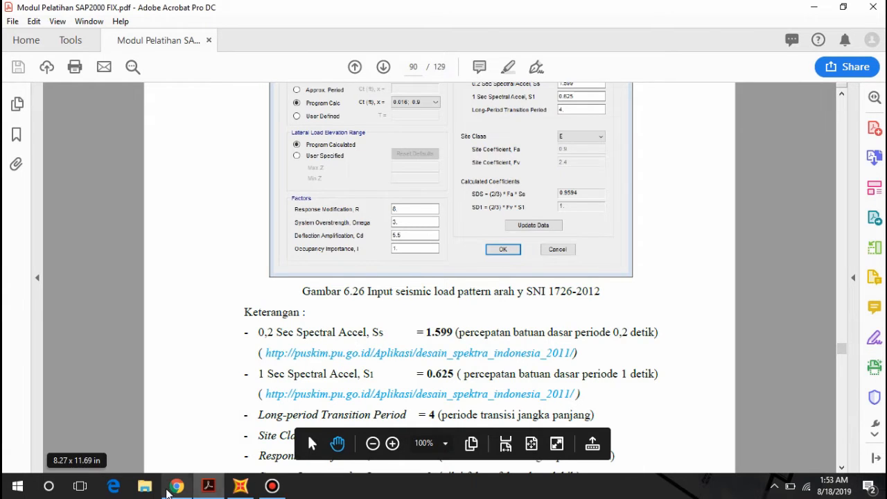
Step: Switch to Chrome, search Google for "desain spektra" and open the Desain Spektra Indonesia page of Puskim PU
click(176, 486)
click(83, 10)
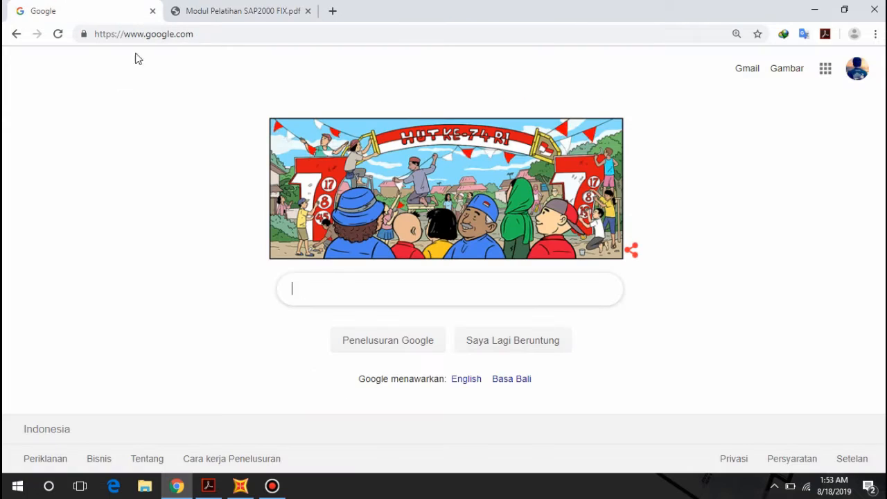
click(333, 282)
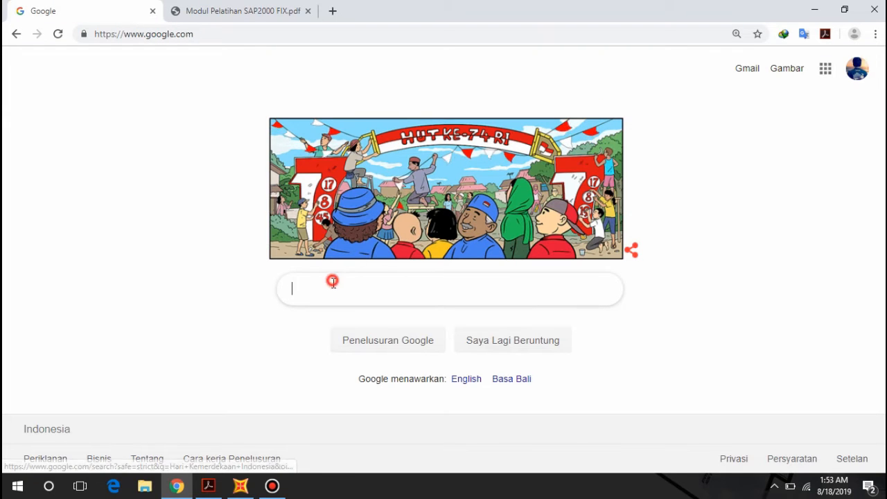
text(d)
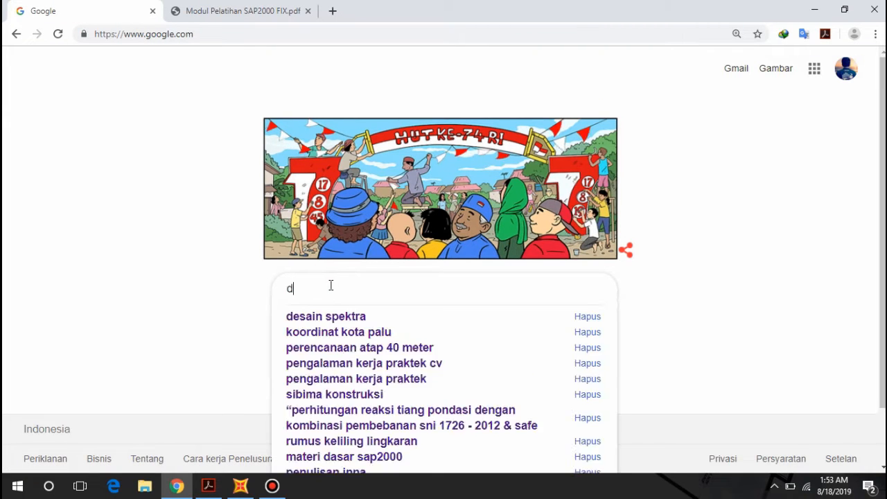
text(esain spektra)
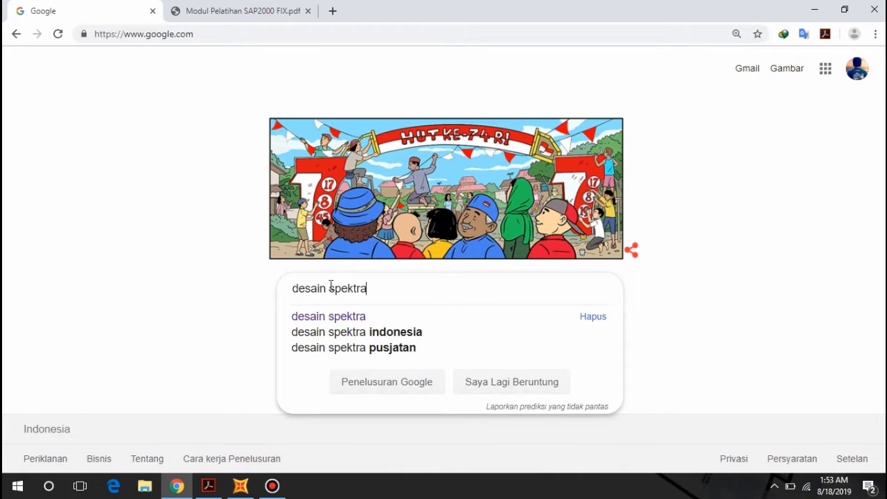
key(Return)
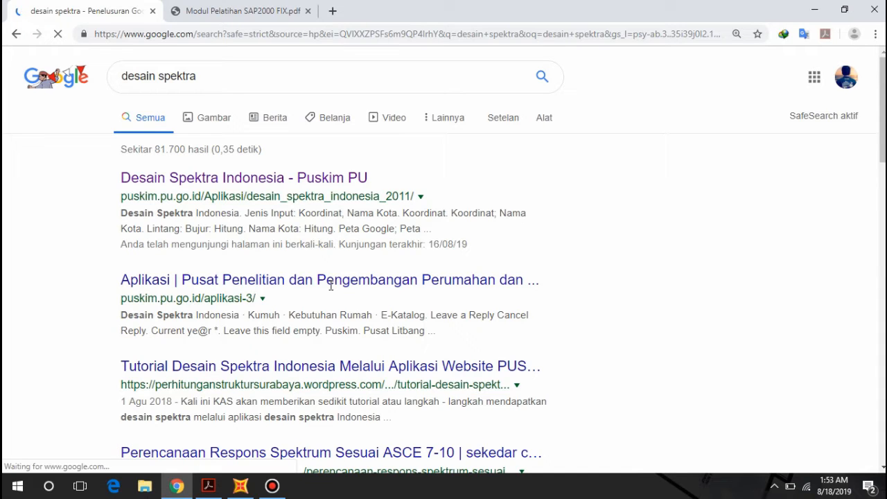
click(220, 179)
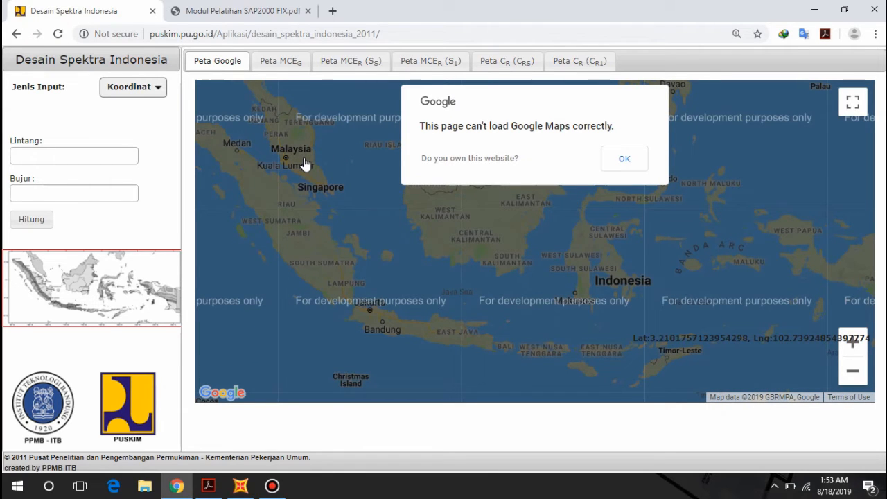
click(631, 161)
Step: Set the input type of the design spectrum calculation to Nama Kota
scroll(474, 194, down, 1)
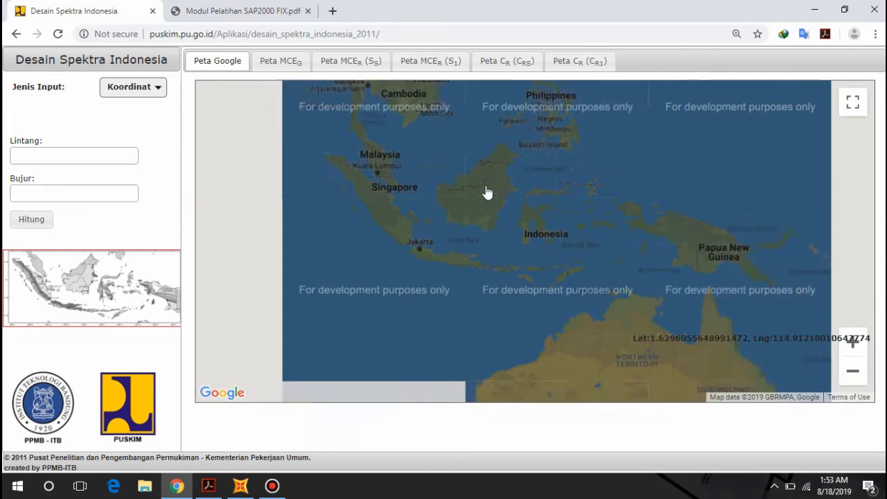
scroll(487, 193, up, 2)
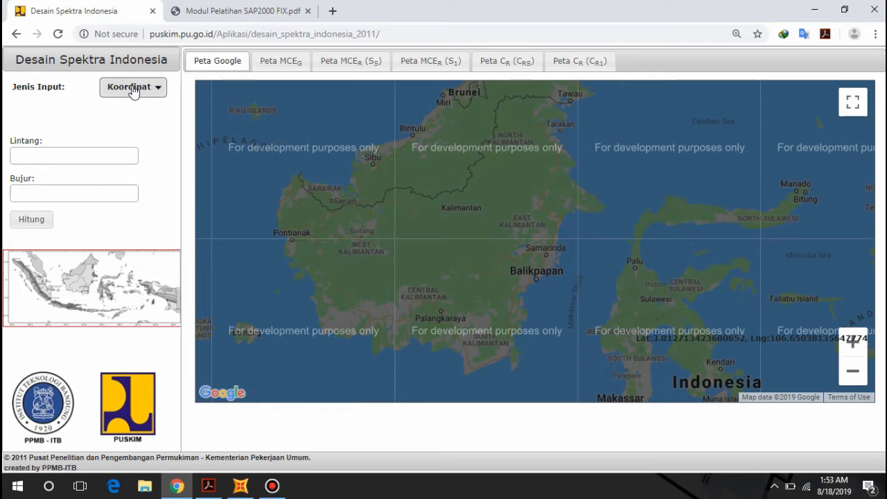
click(134, 89)
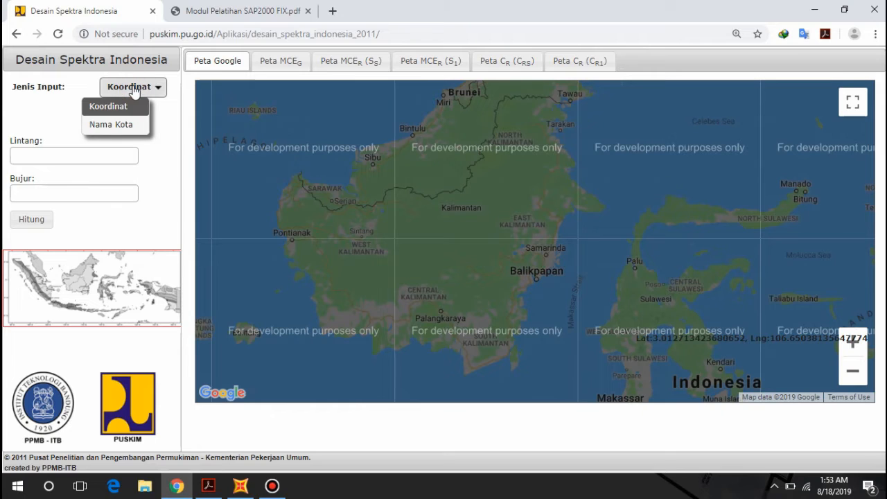
click(114, 125)
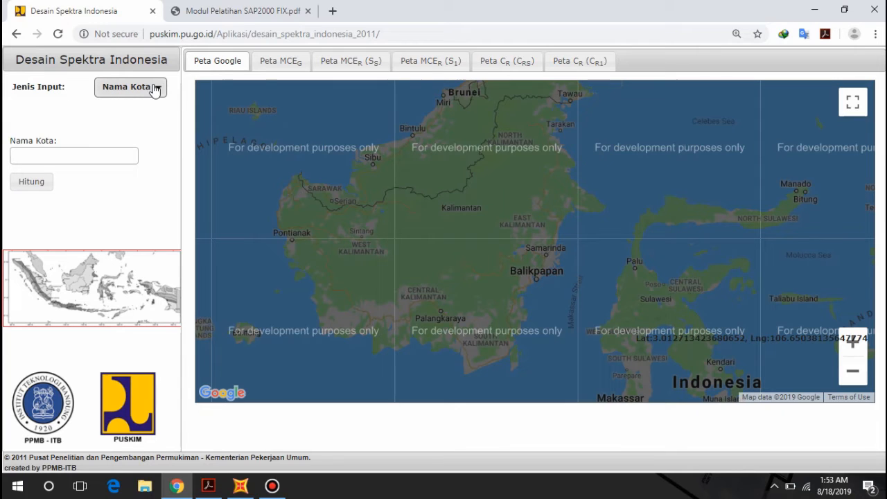
click(70, 152)
click(122, 87)
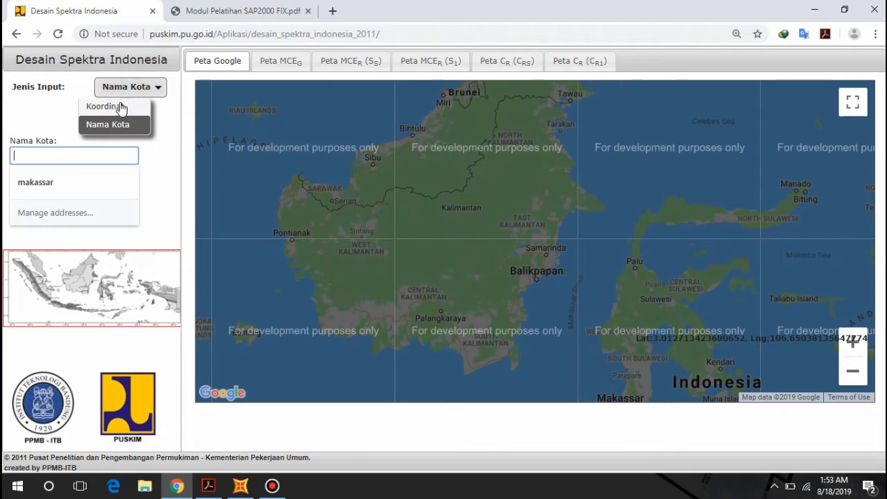
click(116, 104)
click(139, 89)
click(139, 89)
click(131, 91)
click(131, 91)
click(136, 87)
click(119, 126)
Step: Try to calculate the design spectrum for the city Palu by its name
click(85, 147)
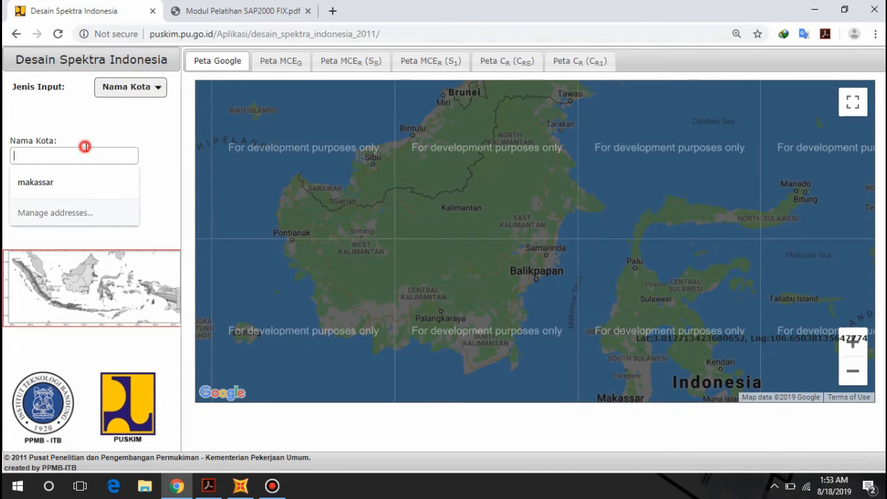
text(palu)
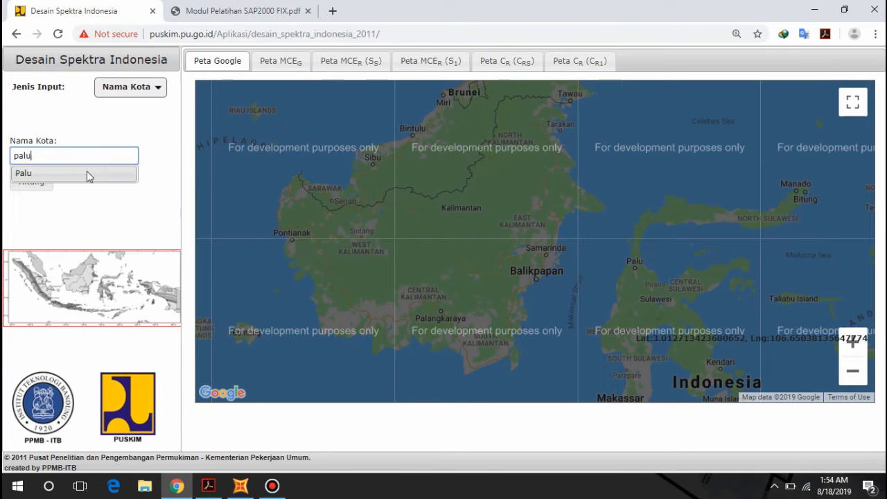
click(85, 173)
click(31, 189)
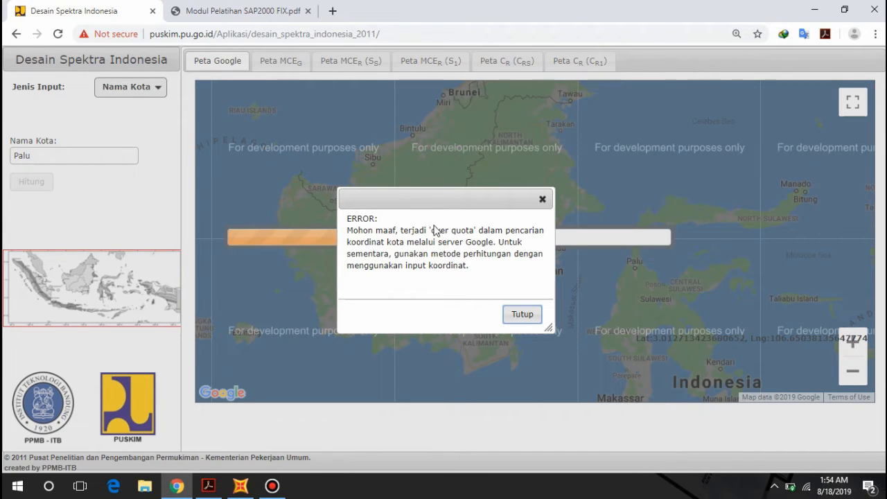
click(523, 316)
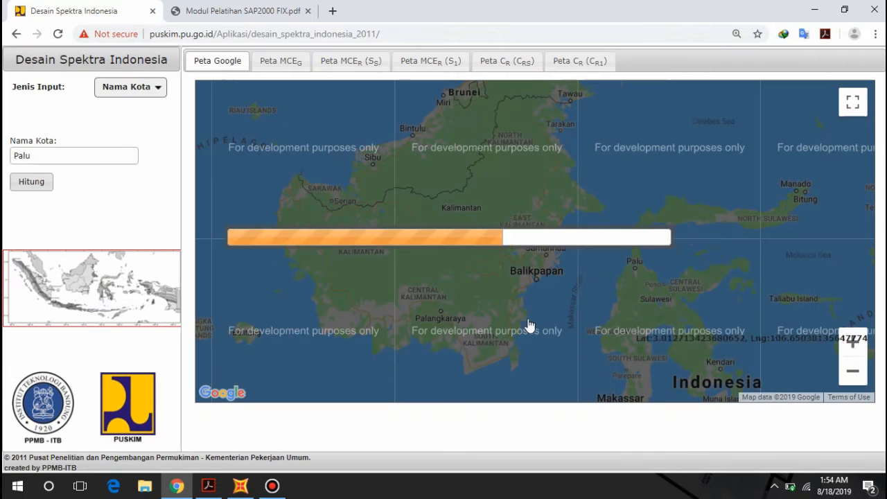
Step: Set the input type to Koordinat and pick a point in Palu on the map to fill in its coordinates
click(111, 88)
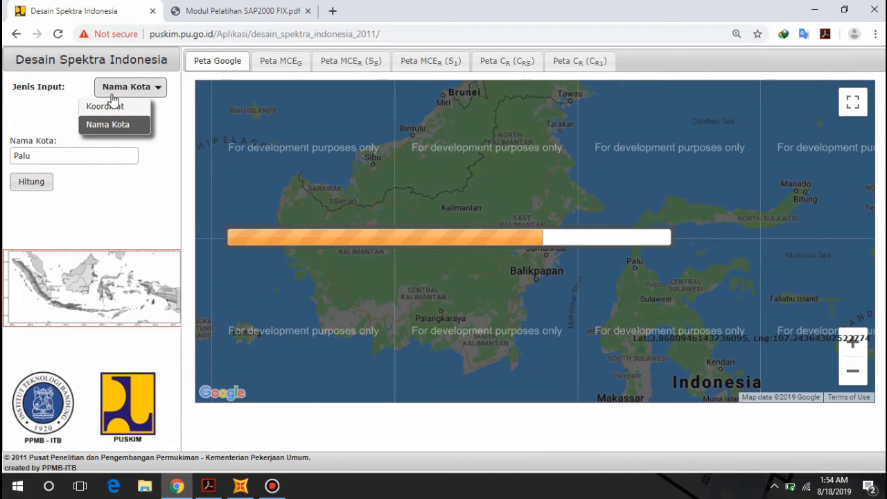
click(104, 108)
click(128, 89)
click(119, 111)
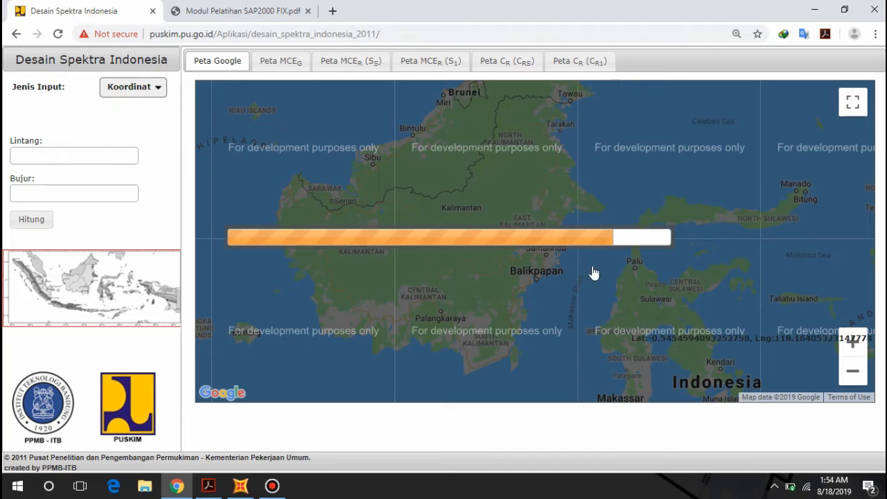
scroll(637, 267, up, 1)
scroll(638, 275, up, 1)
scroll(505, 296, down, 2)
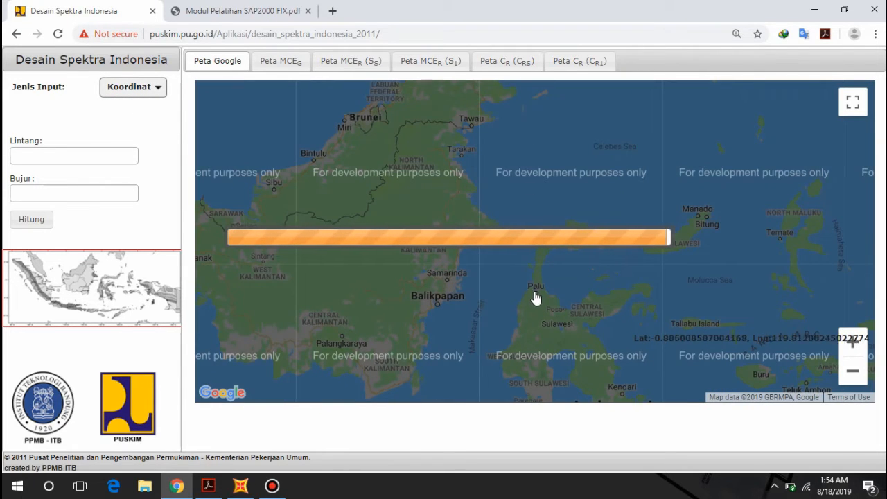
scroll(534, 299, up, 2)
scroll(536, 318, up, 1)
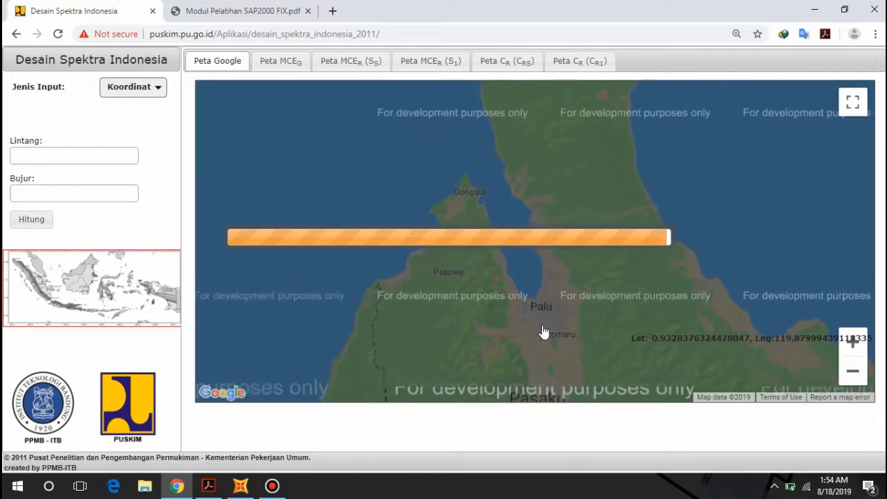
scroll(539, 324, up, 1)
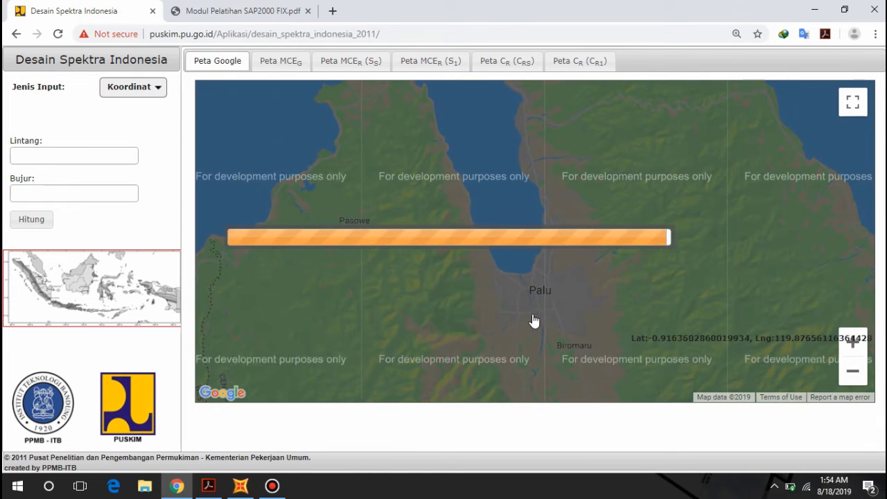
click(545, 309)
click(548, 312)
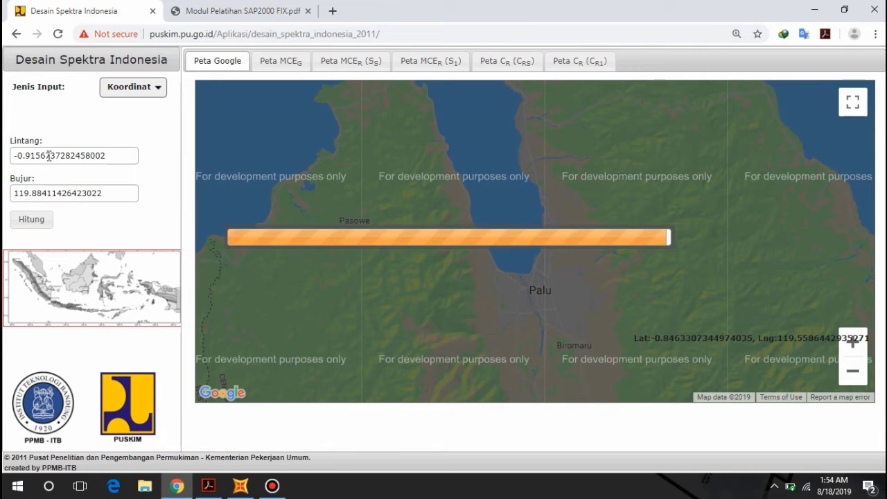
Step: Set the latitude (Lintang) of the location to -0.93
click(120, 154)
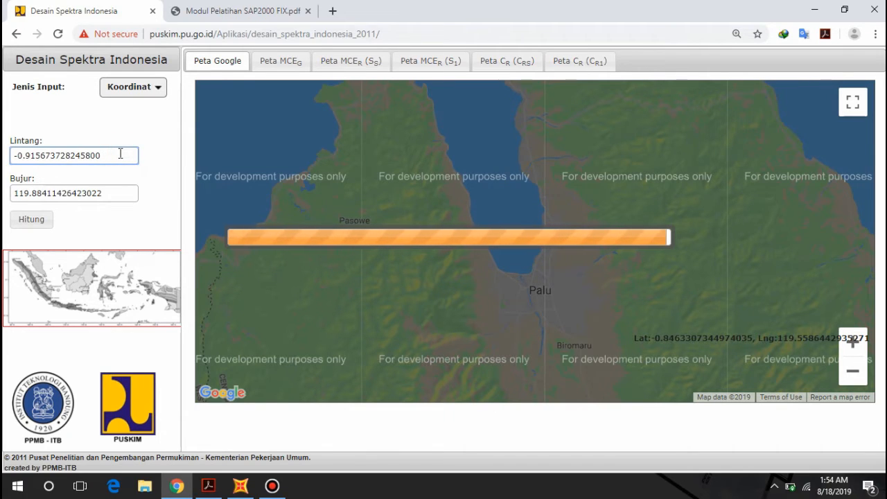
key(BackSpace)
key(BackSpace)
key(BackSpace)
key(BackSpace)
key(BackSpace)
key(BackSpace)
key(BackSpace)
key(BackSpace)
key(BackSpace)
key(BackSpace)
key(BackSpace)
key(BackSpace)
key(BackSpace)
key(BackSpace)
key(BackSpace)
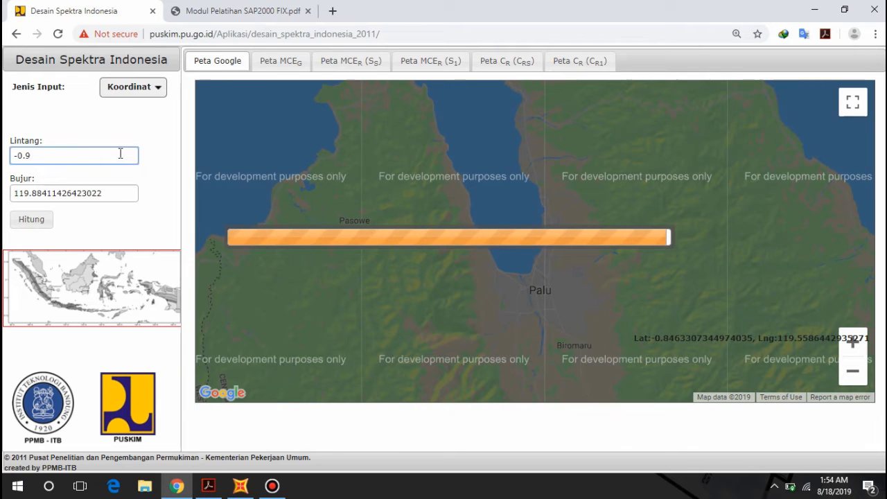
text(3)
Step: Set the longitude (Bujur) of the location to 119.99
click(105, 192)
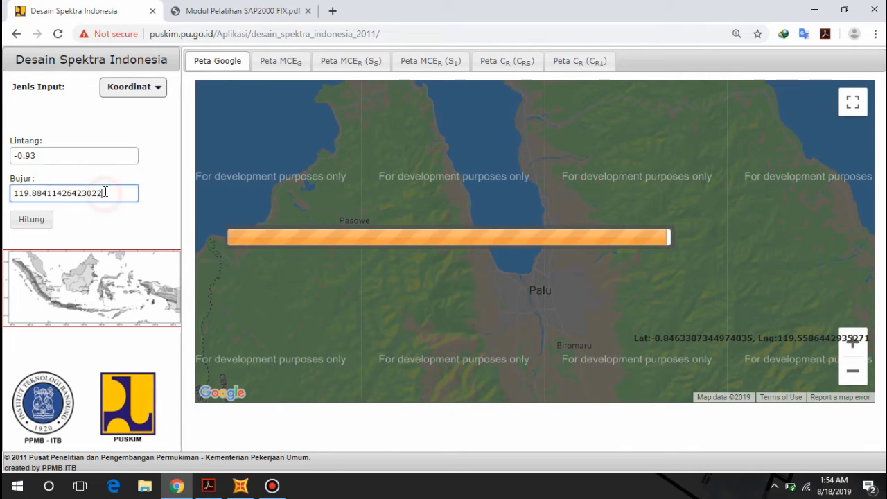
key(BackSpace)
key(BackSpace)
key(BackSpace)
key(BackSpace)
key(BackSpace)
key(BackSpace)
key(BackSpace)
key(BackSpace)
key(BackSpace)
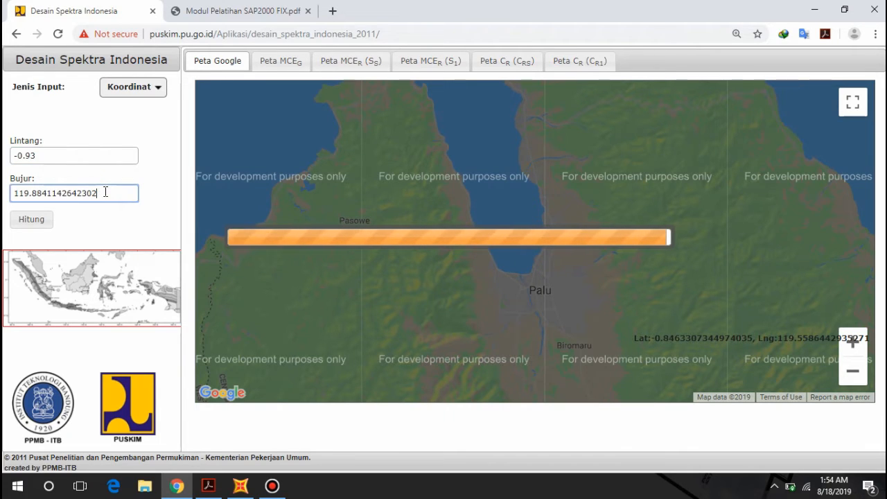
key(BackSpace)
key(BackSpace)
key(BackSpace)
key(BackSpace)
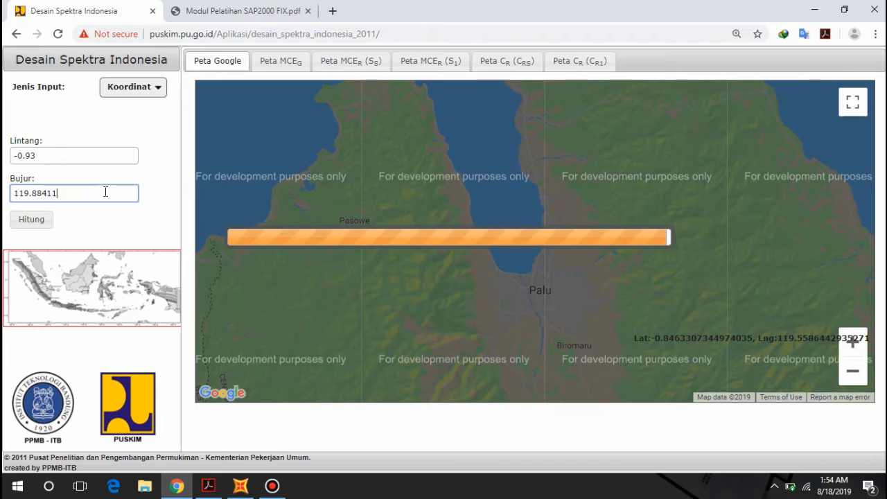
key(BackSpace)
text(99)
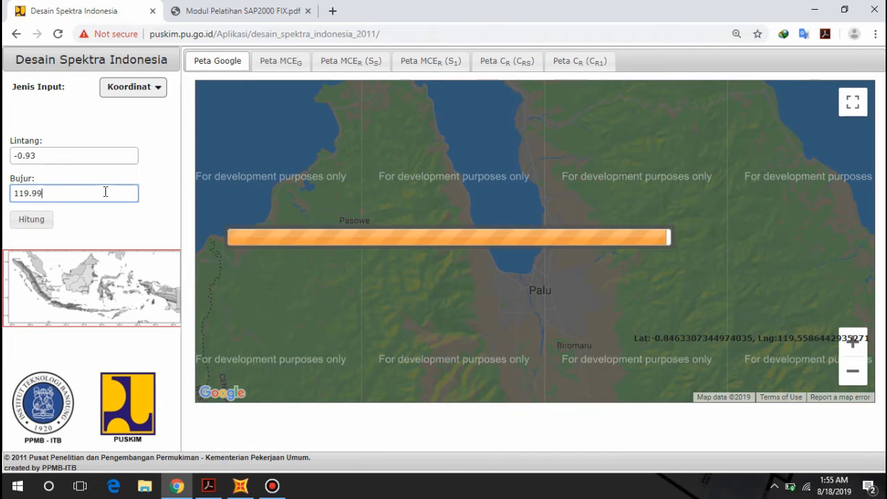
Step: Calculate the design spectrum for the entered coordinates and open its results in full view
click(31, 222)
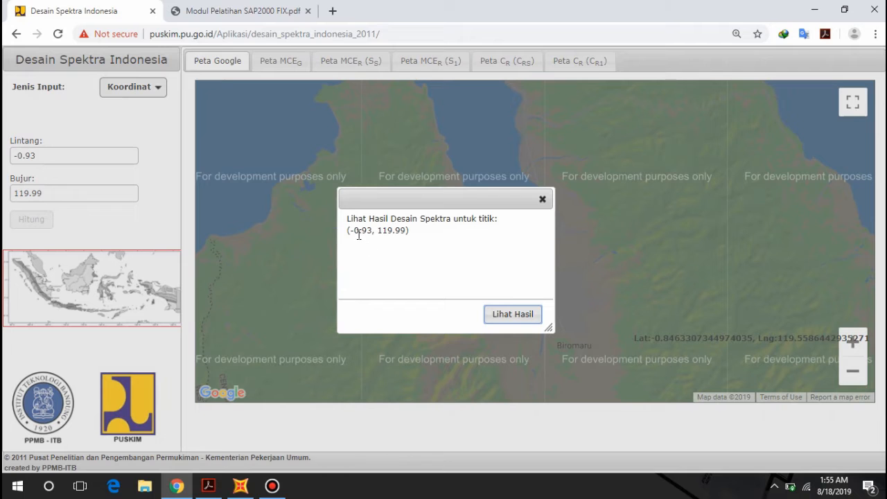
click(511, 322)
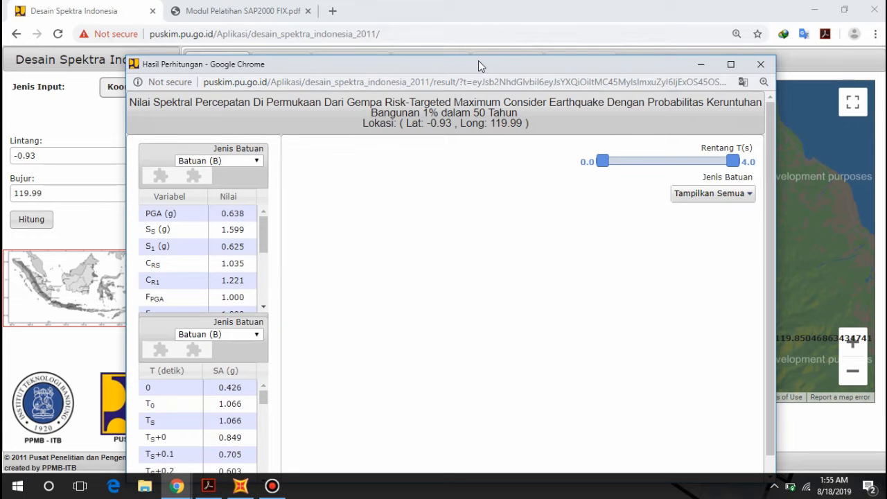
drag(479, 60, 487, 7)
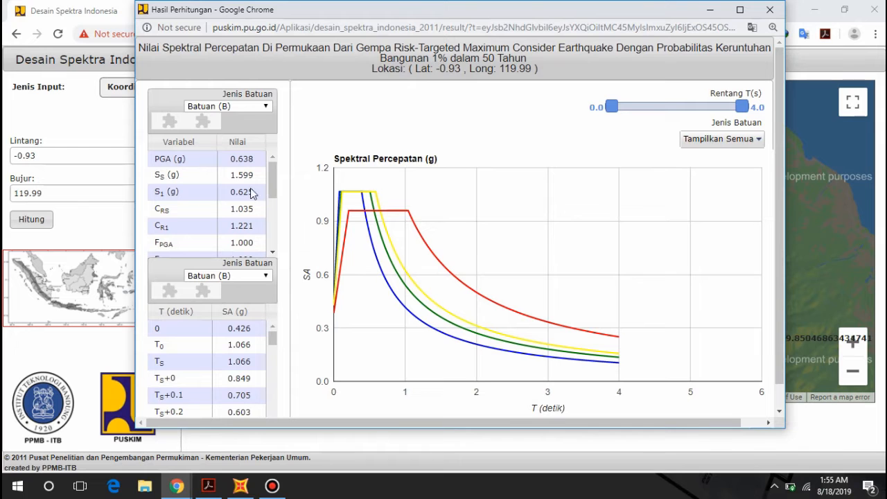
Step: Compare the calculated Ss and S1 values with the spectral accelerations listed under Gambar 6.26 in the module PDF
click(208, 486)
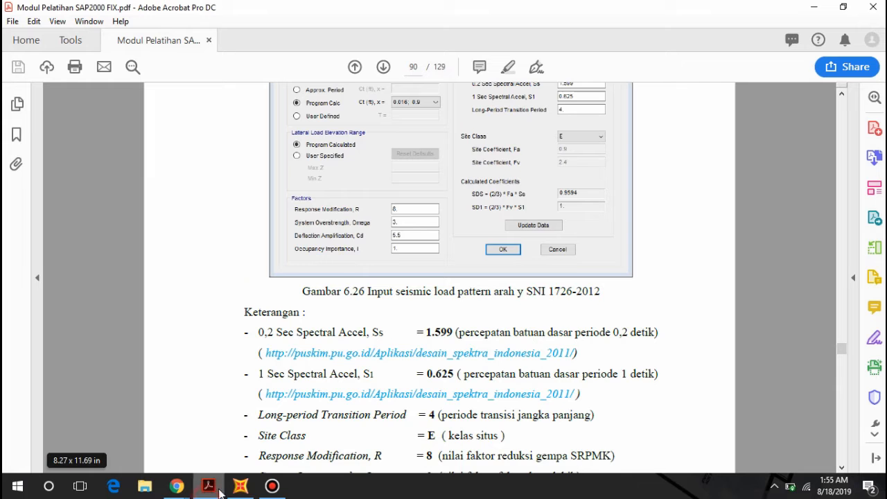
scroll(542, 262, down, 1)
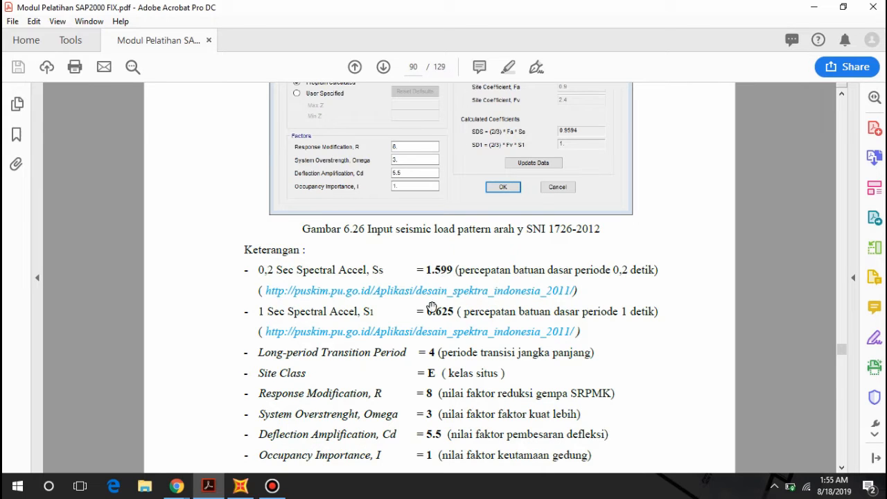
mouse_move(177, 486)
click(233, 437)
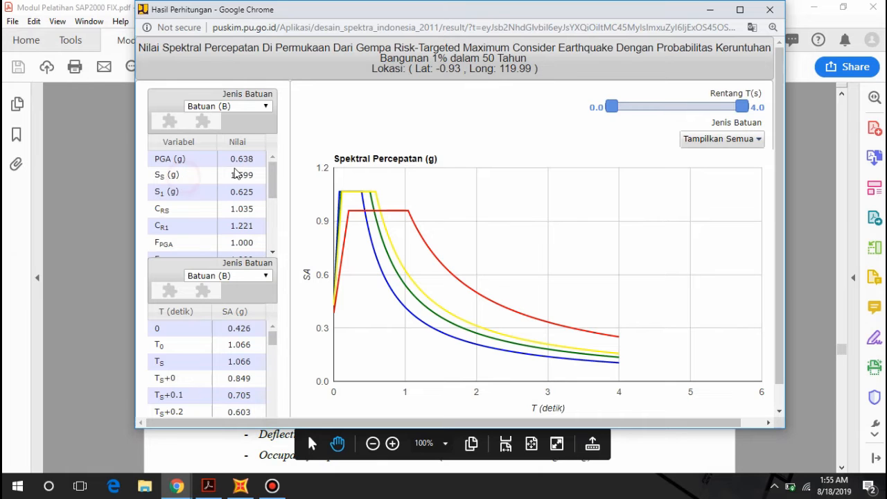
click(174, 190)
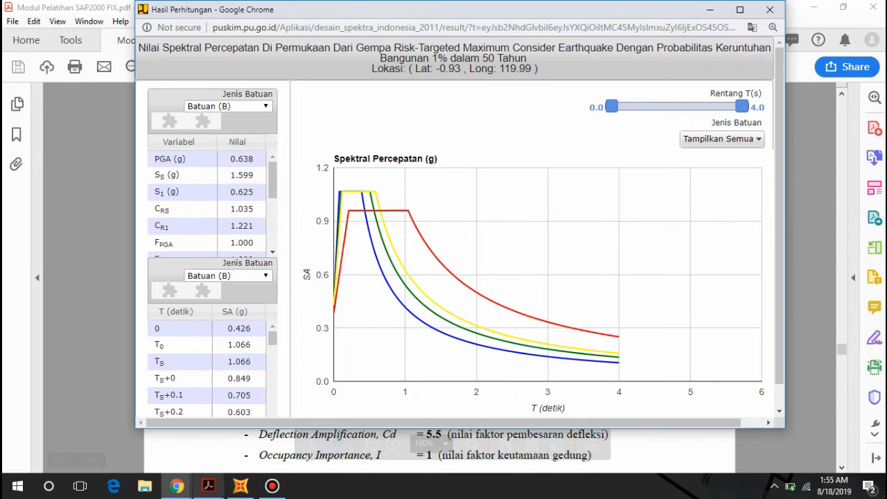
click(207, 486)
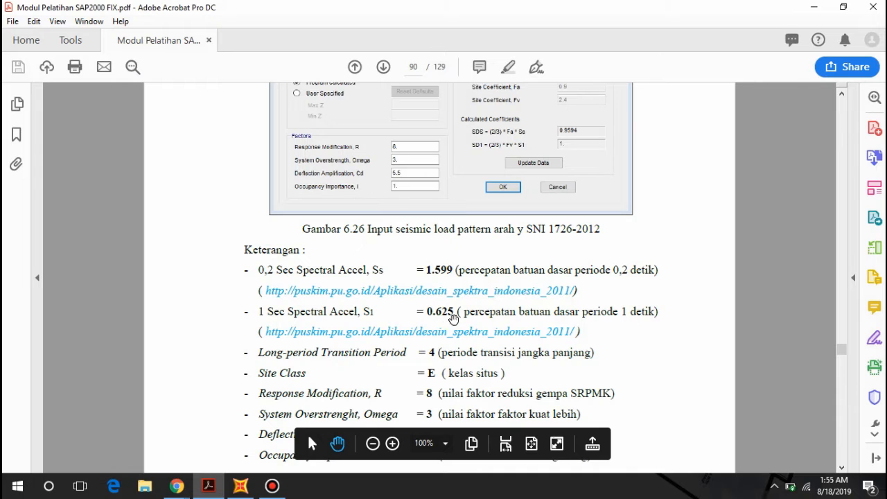
Step: Look up Ss in the Hasil Perhitungan results and set the 0.2 Sec Spectral Accel of pattern SX in SAP2000 to 1.599
mouse_move(177, 486)
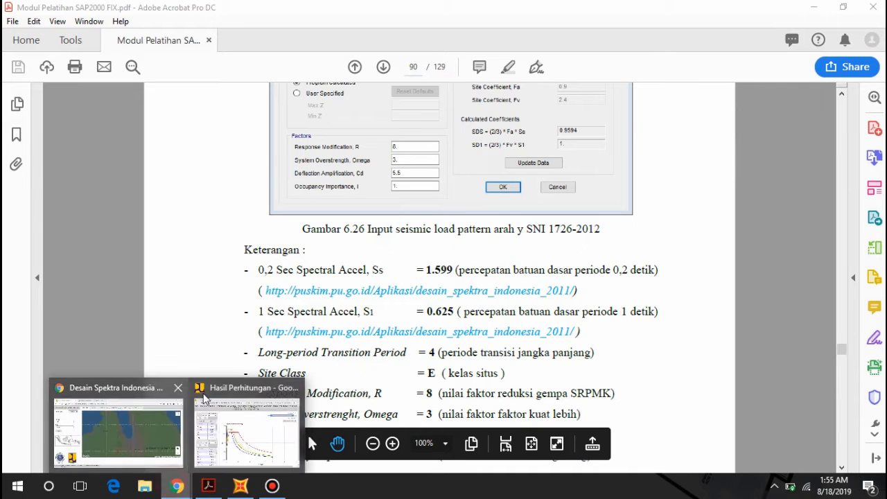
click(240, 416)
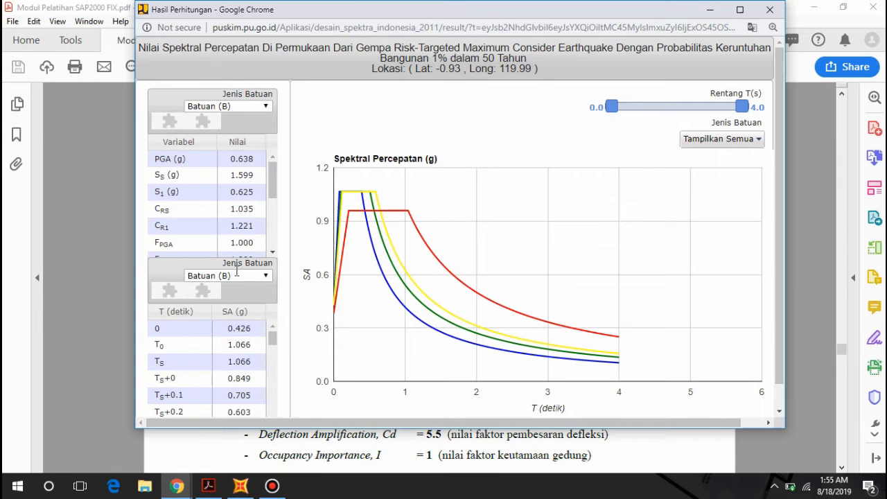
mouse_move(275, 172)
mouse_down()
mouse_move(273, 204)
mouse_move(271, 169)
mouse_up()
scroll(197, 216, down, 1)
scroll(197, 219, down, 2)
scroll(222, 215, up, 4)
click(240, 486)
click(644, 193)
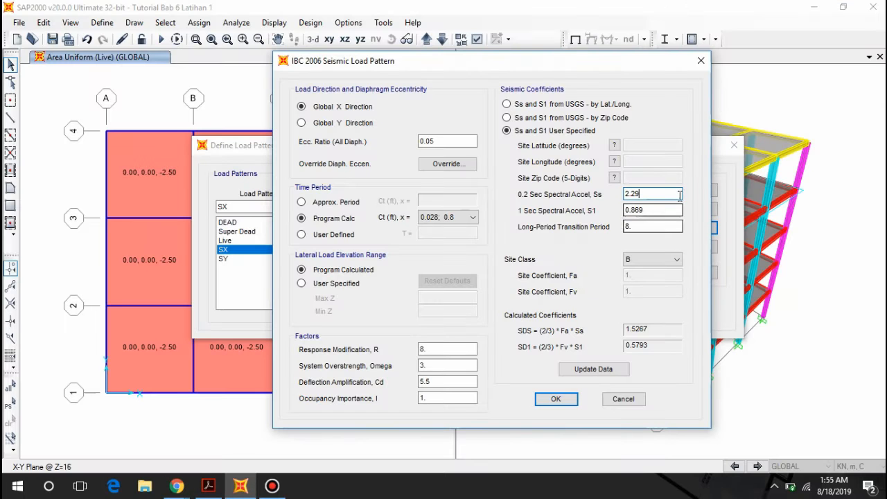
double_click(645, 192)
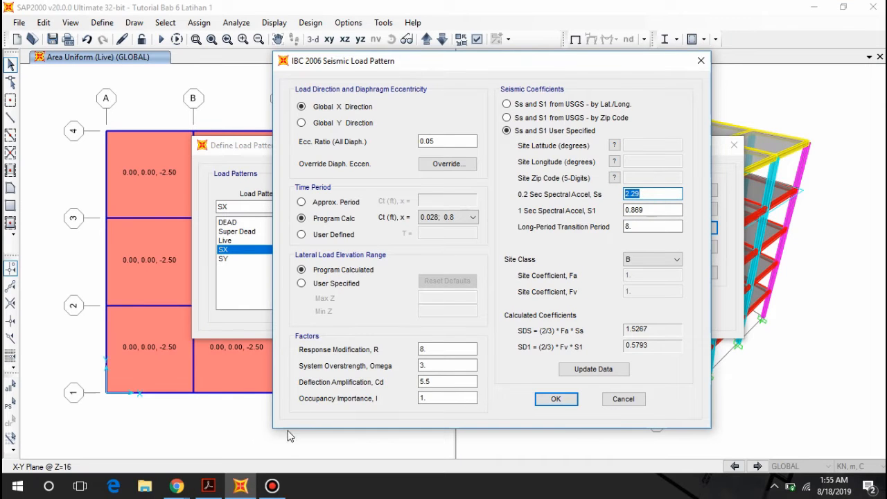
click(178, 486)
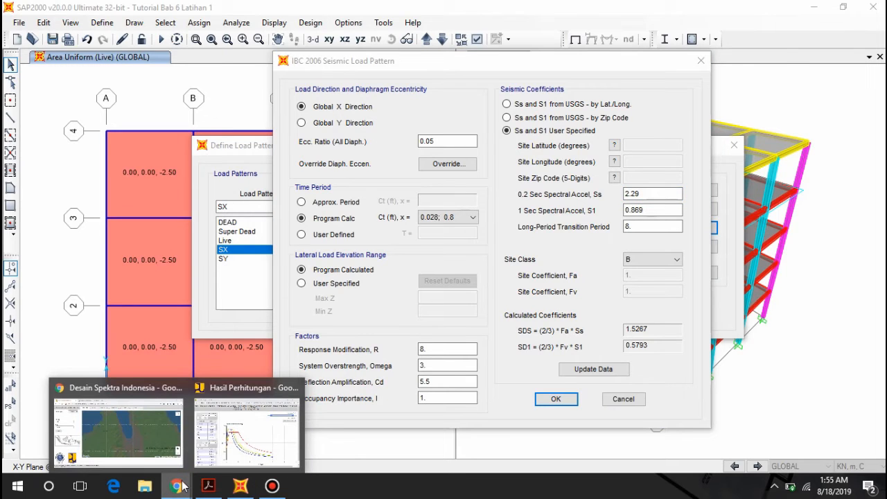
click(235, 430)
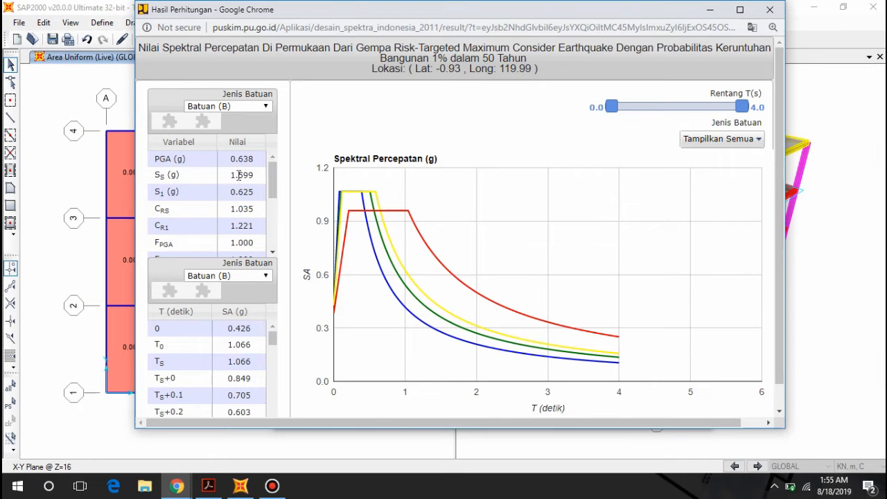
click(241, 486)
text(1)
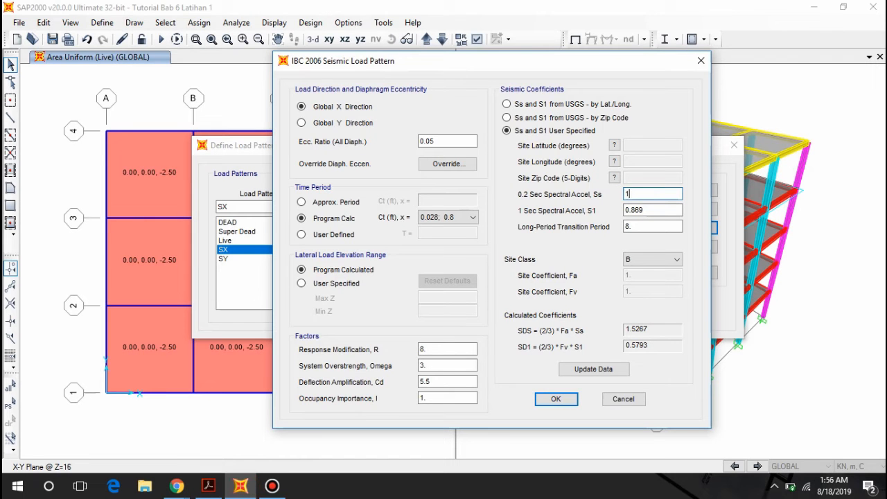
key(Tab)
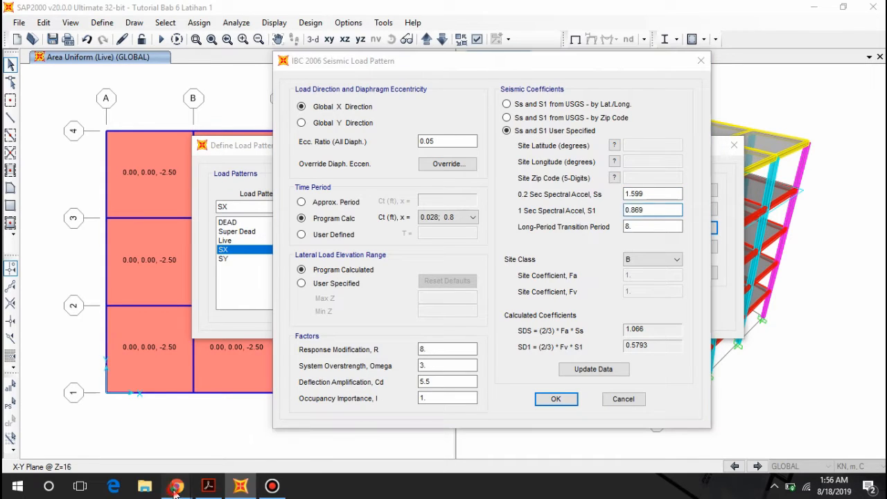
Step: Look up S1 in the Hasil Perhitungan results and set the 1 Sec Spectral Accel in SAP2000 to 0.625
mouse_move(177, 486)
click(228, 451)
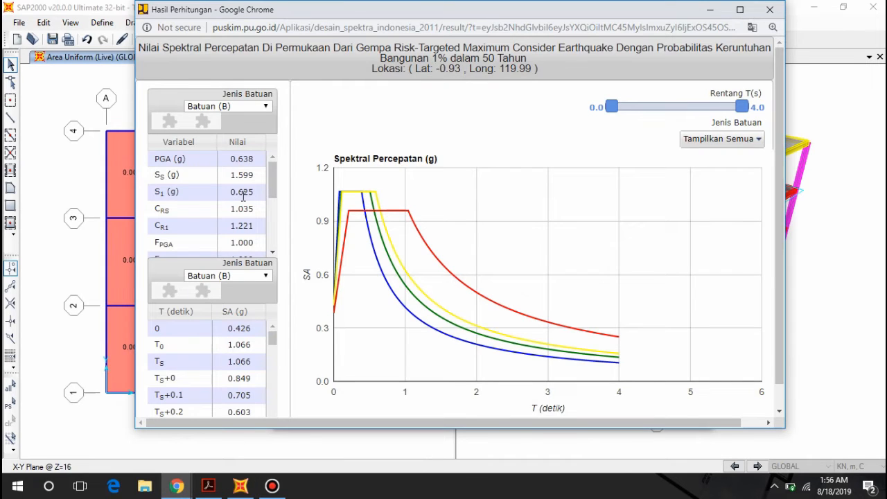
click(240, 485)
text(0.625)
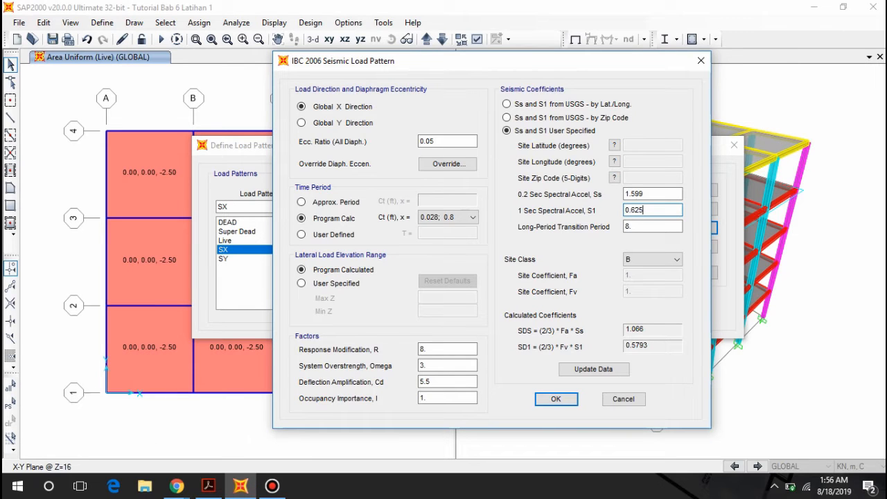
Step: Set the Long-Period Transition Period of pattern SX to 4, dismissing the AVG notification
click(635, 226)
key(Tab)
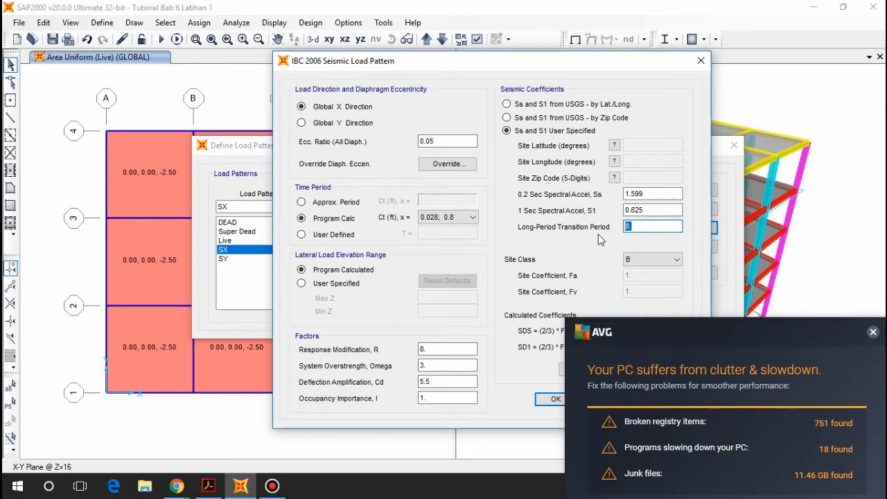
click(873, 262)
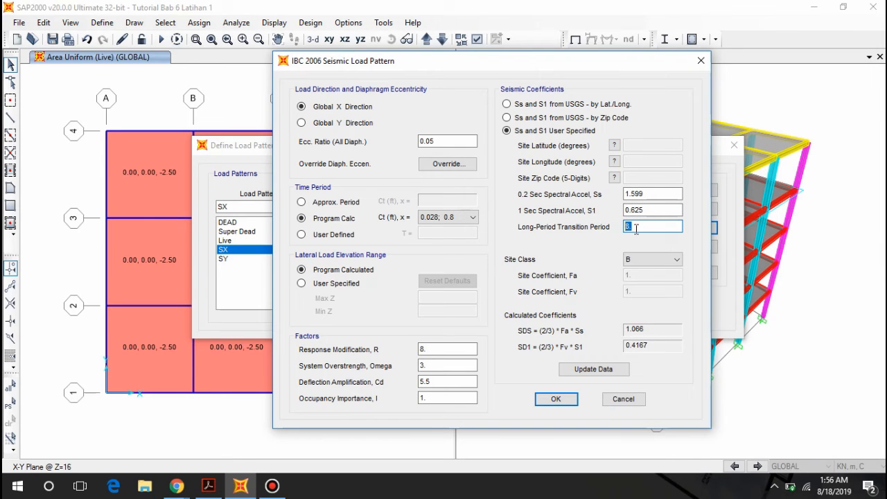
text(4)
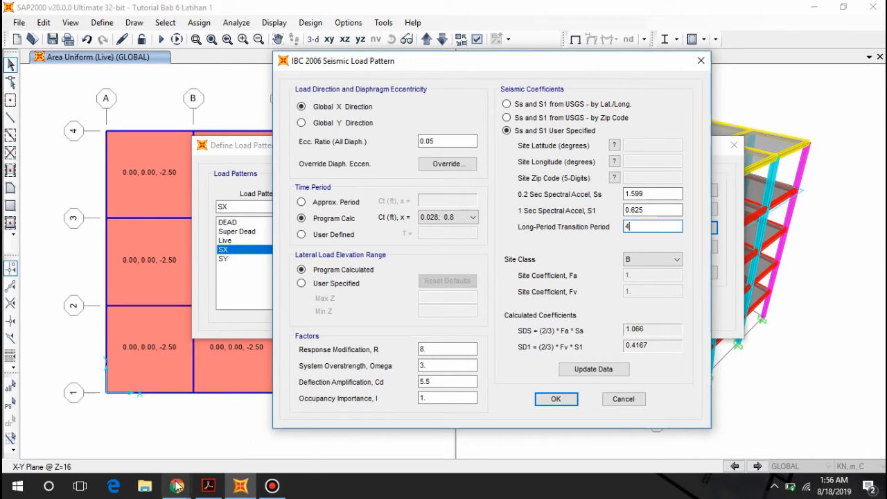
Step: Switch to the Hasil Perhitungan results in Chrome and set the Jenis Batuan of the variable table to Tanah Lunak (E)
mouse_move(176, 485)
click(250, 438)
scroll(236, 236, down, 2)
scroll(241, 231, up, 2)
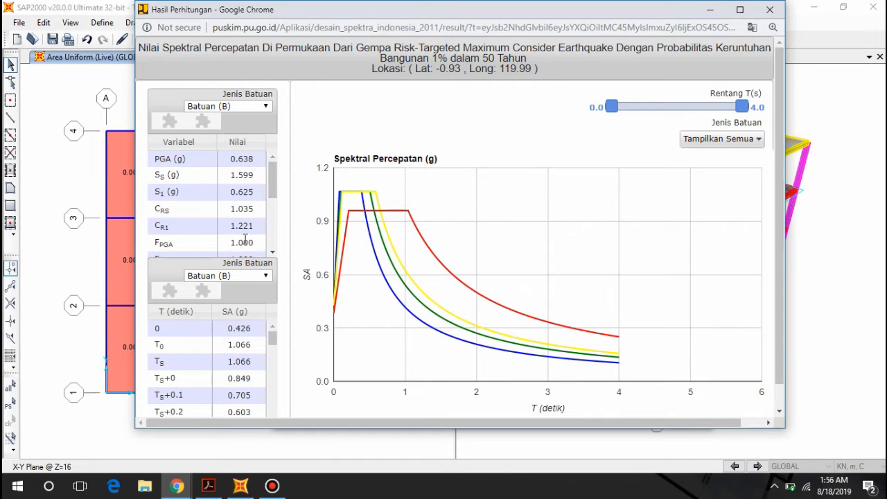
click(258, 109)
click(256, 108)
click(255, 107)
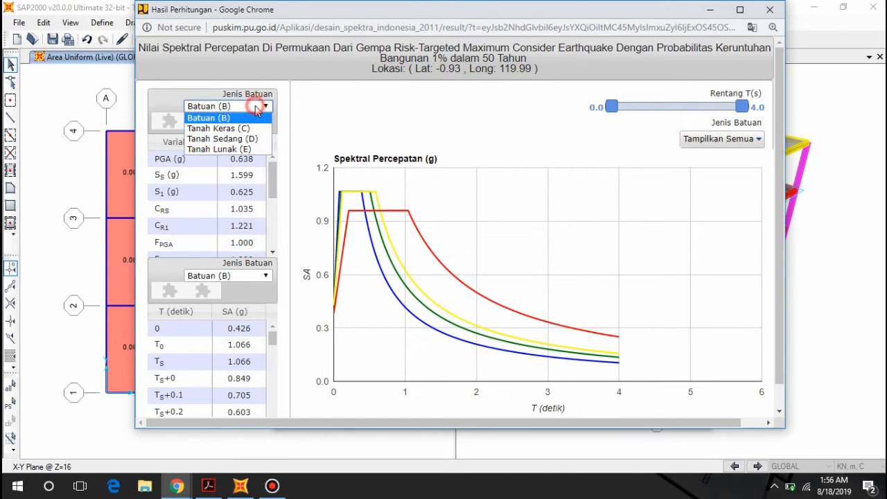
click(248, 149)
Step: Check the soil condition in section 6.1 of the module PDF and set the Jenis Batuan of the T–SA table to Tanah Lunak (E)
click(177, 486)
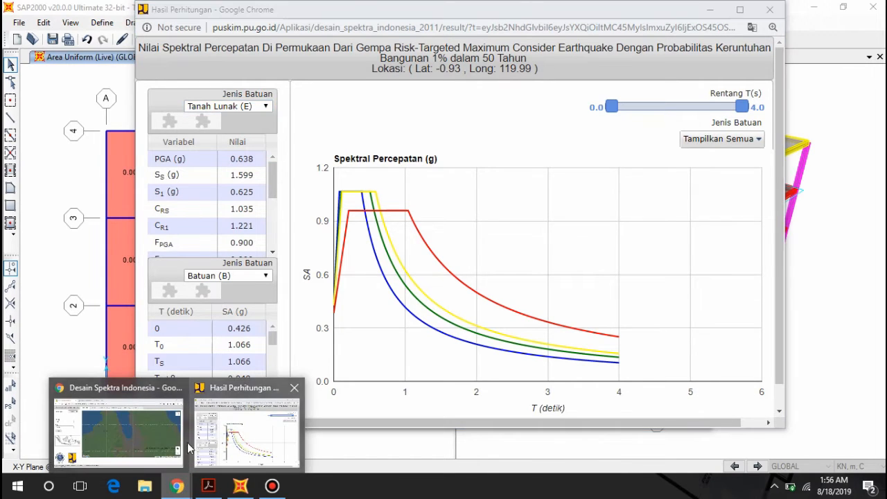
click(173, 420)
click(244, 9)
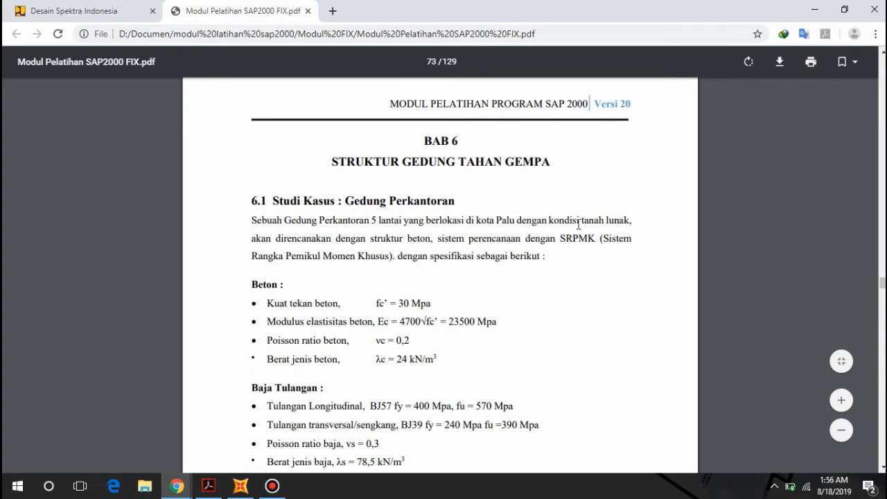
click(178, 485)
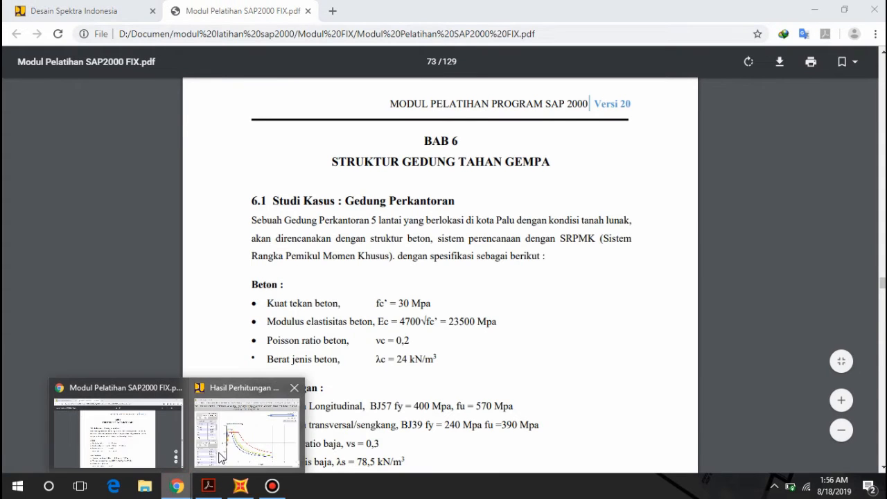
click(226, 441)
click(240, 278)
click(241, 284)
click(240, 279)
click(239, 317)
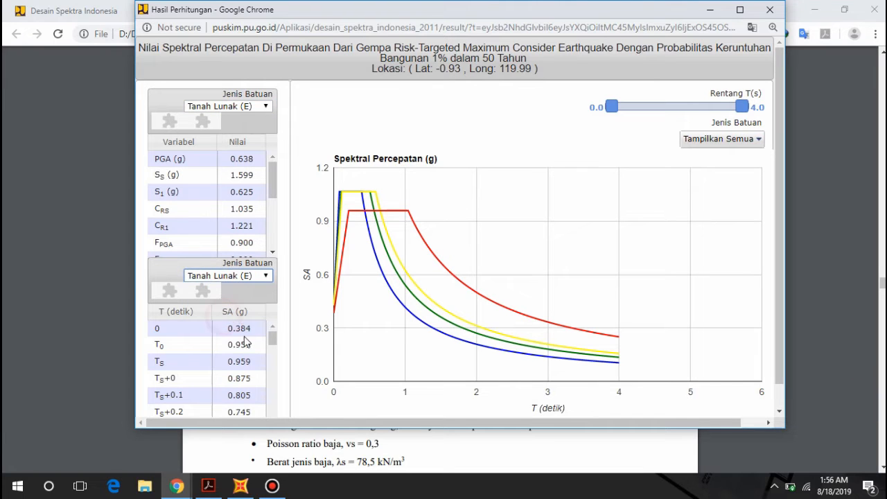
Step: Examine the spectral variables and site coefficients calculated for Tanah Lunak (E), from PGA down to Ts
scroll(229, 384, down, 3)
scroll(236, 346, up, 3)
scroll(234, 355, down, 3)
scroll(234, 355, up, 3)
drag(272, 181, 273, 214)
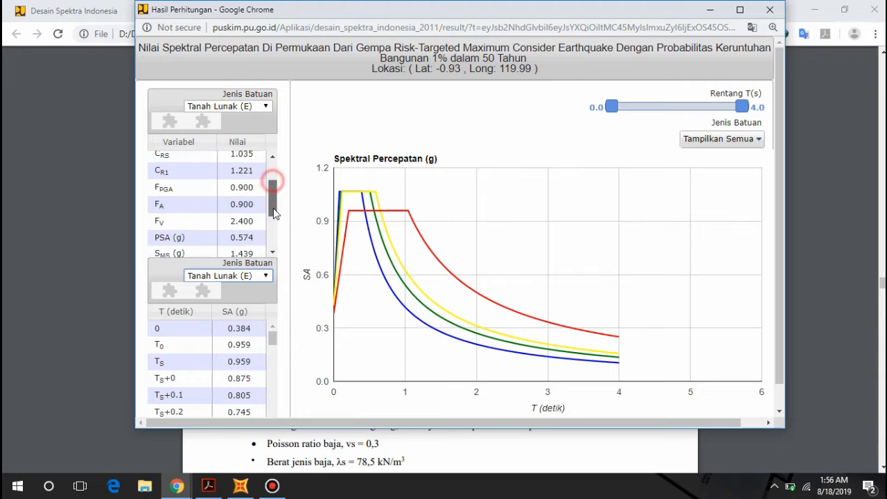
scroll(233, 172, up, 2)
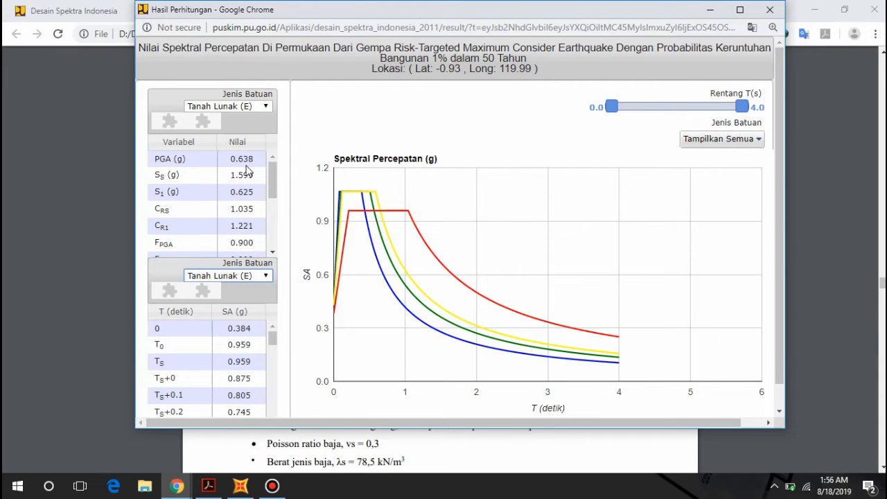
click(253, 110)
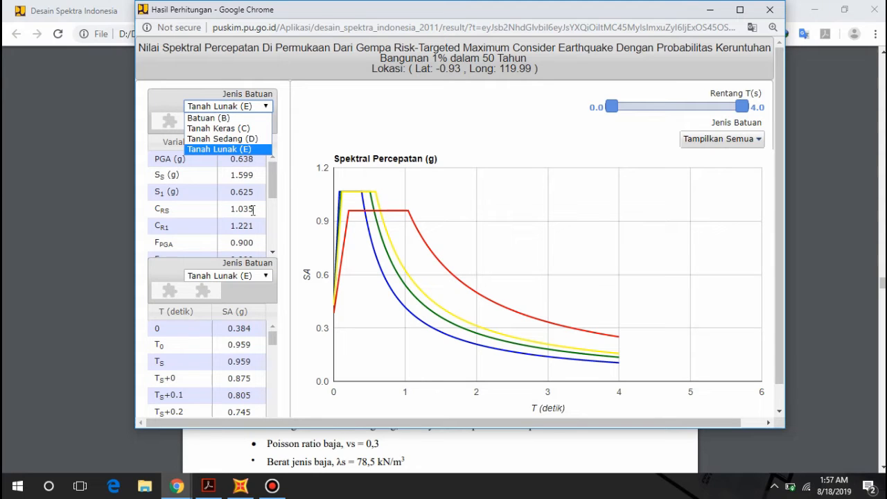
drag(271, 182, 271, 237)
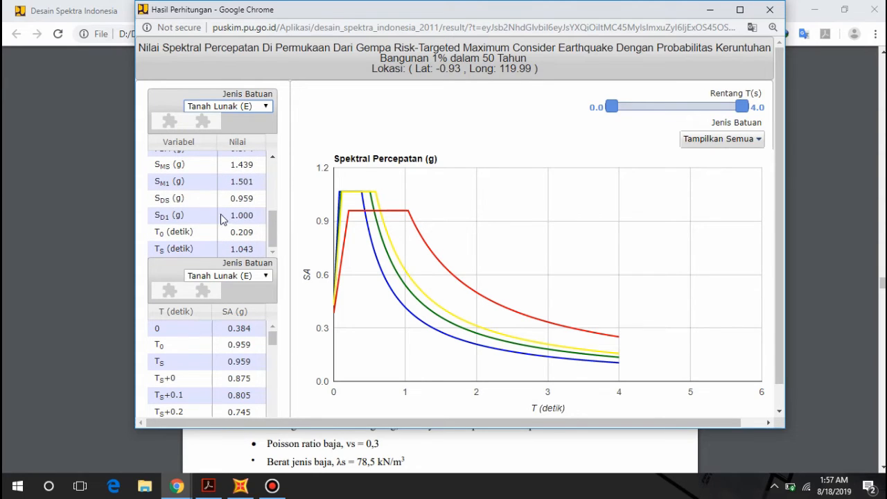
scroll(239, 218, up, 3)
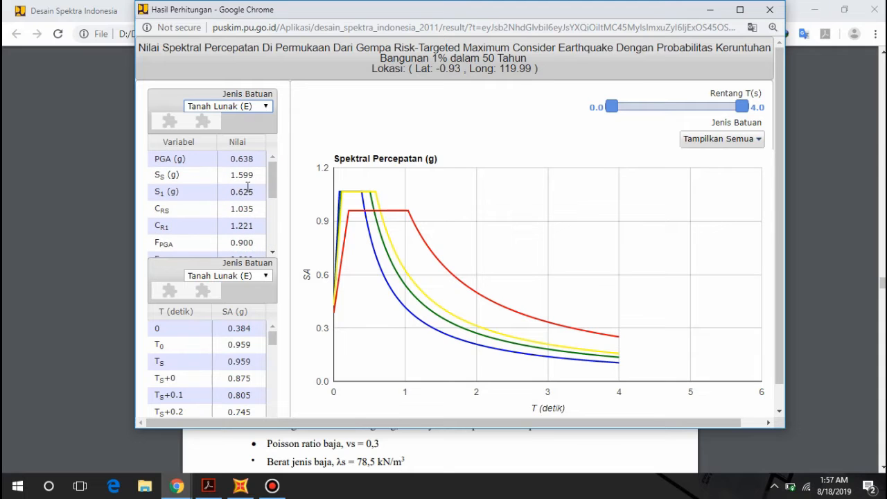
Step: Return to SAP2000 and set Ct and x of the program-calculated time period for SX to 0.016; 0.9
click(243, 488)
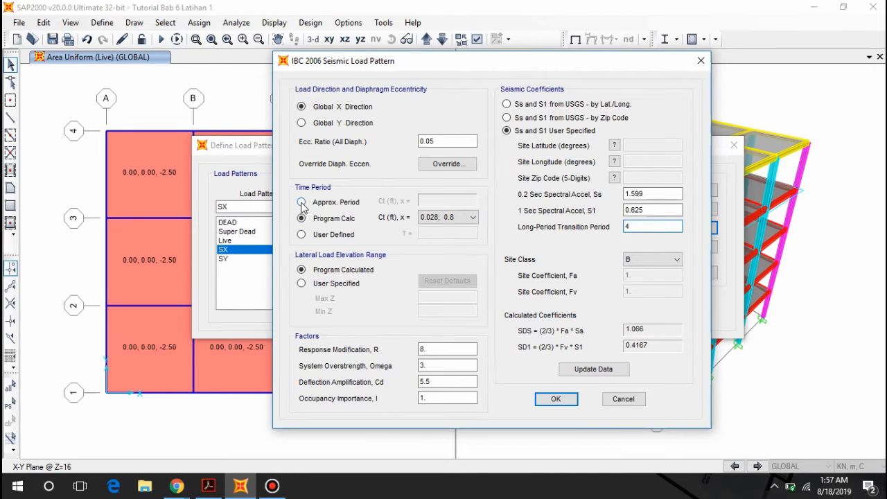
click(462, 218)
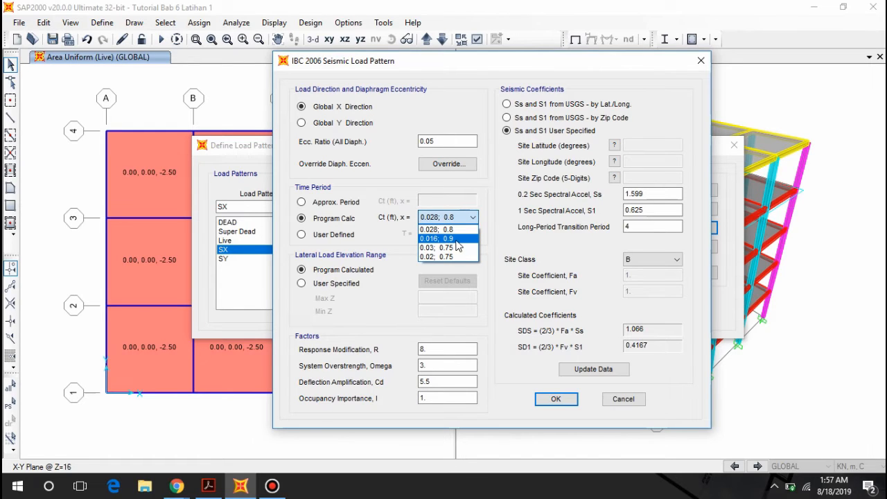
click(460, 239)
click(464, 218)
click(447, 238)
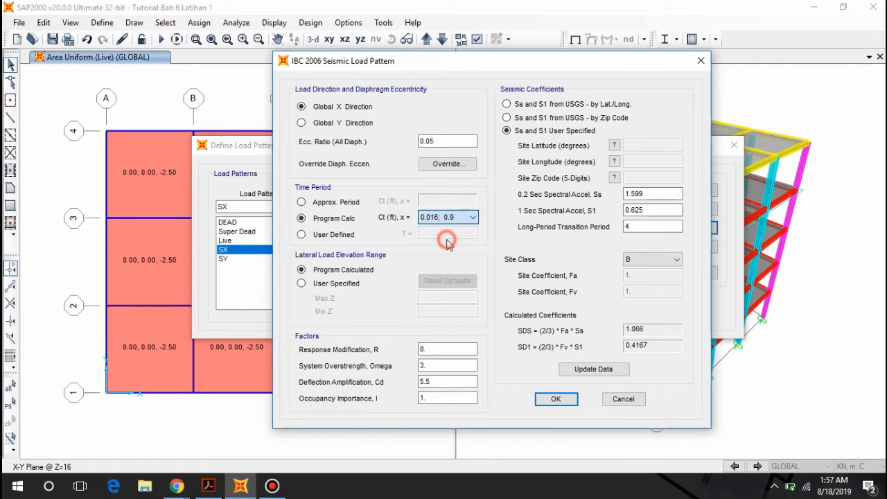
click(461, 219)
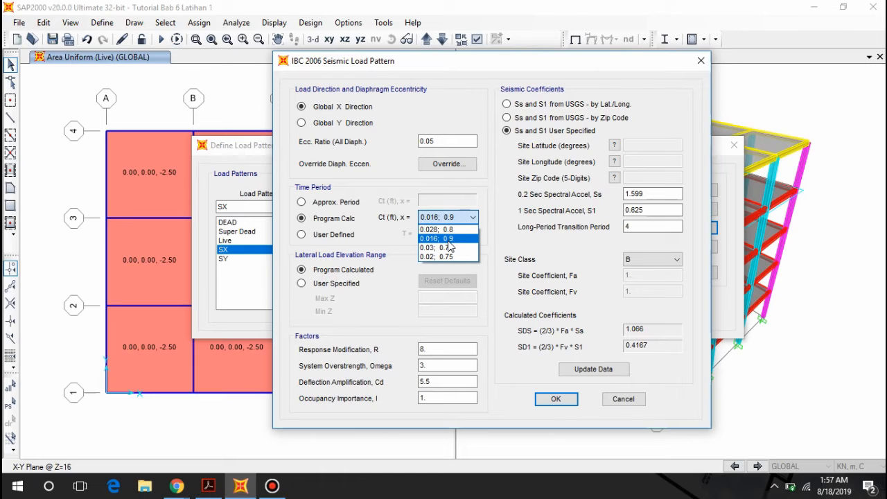
click(448, 239)
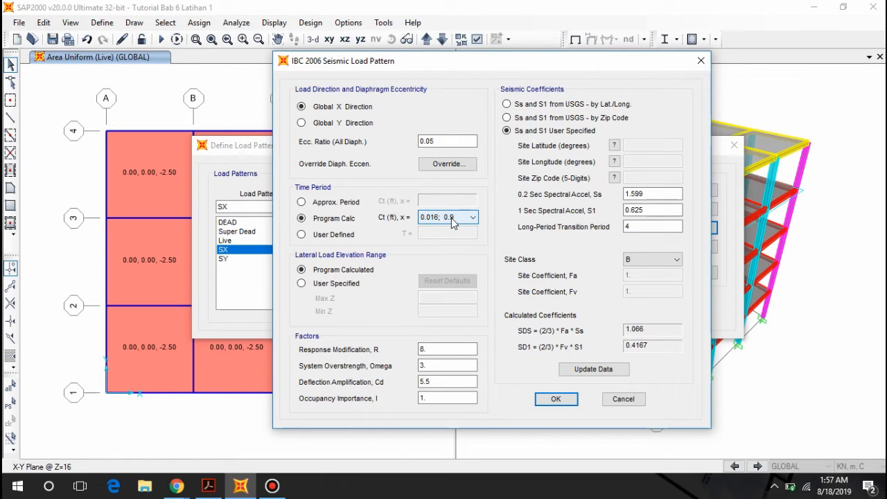
click(317, 235)
click(435, 233)
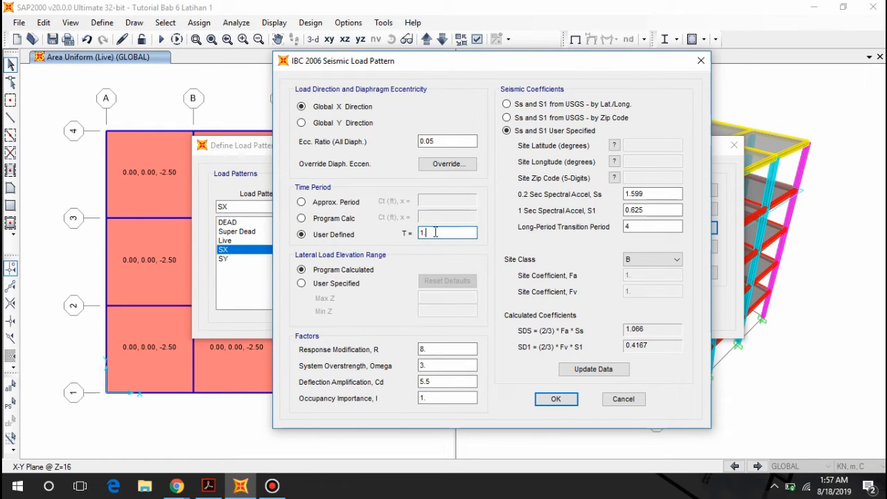
click(320, 219)
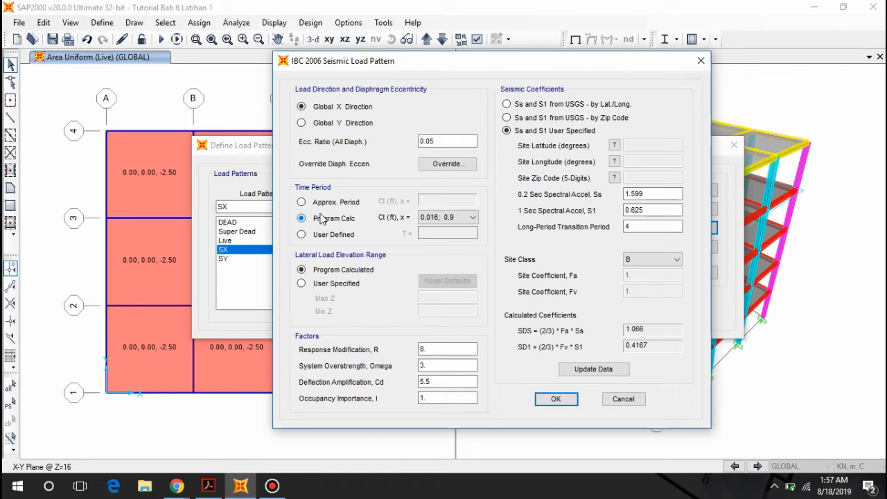
click(451, 217)
click(446, 244)
Step: Compare the R, Omega, Cd and I factors of SX with the values listed under Gambar 6.26 in the module PDF
click(441, 349)
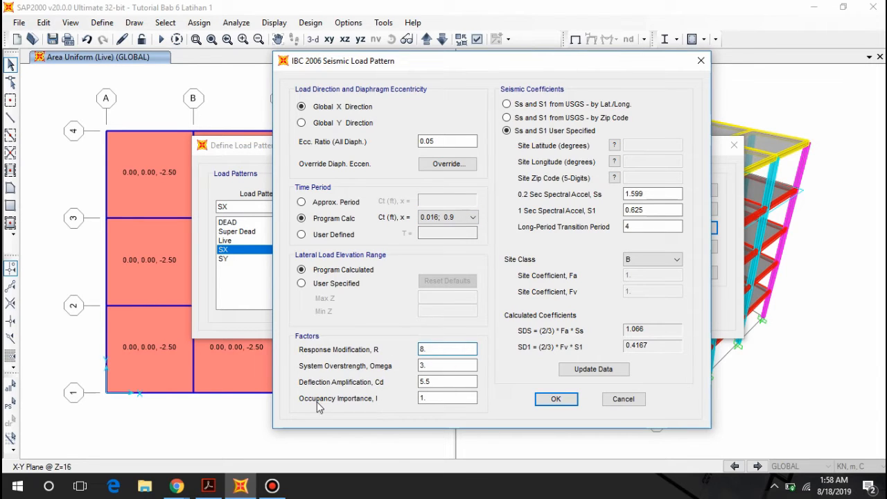
click(208, 486)
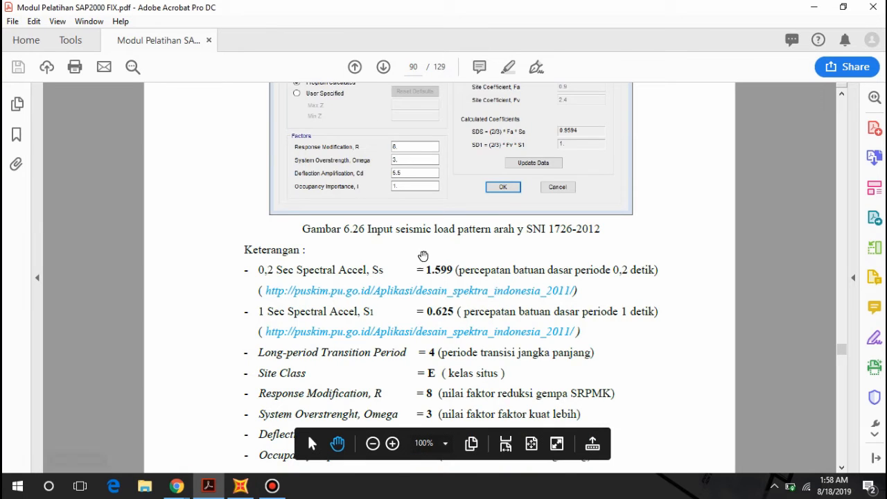
scroll(423, 256, down, 2)
scroll(434, 239, down, 1)
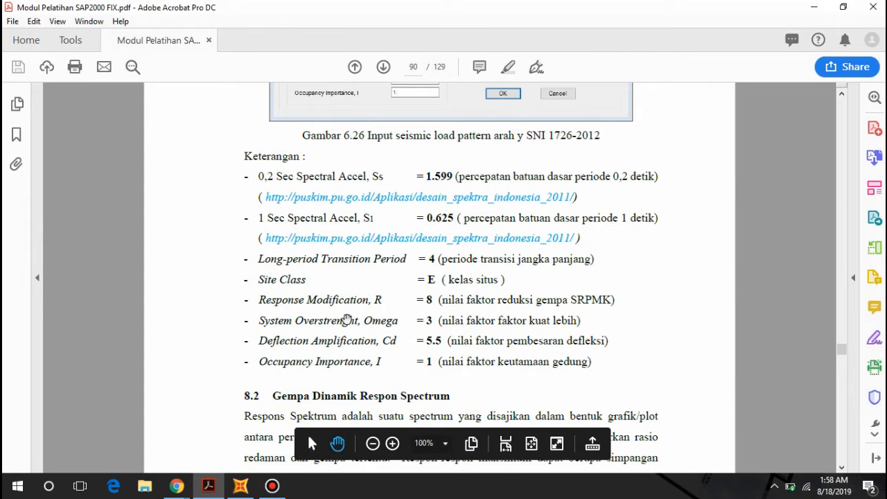
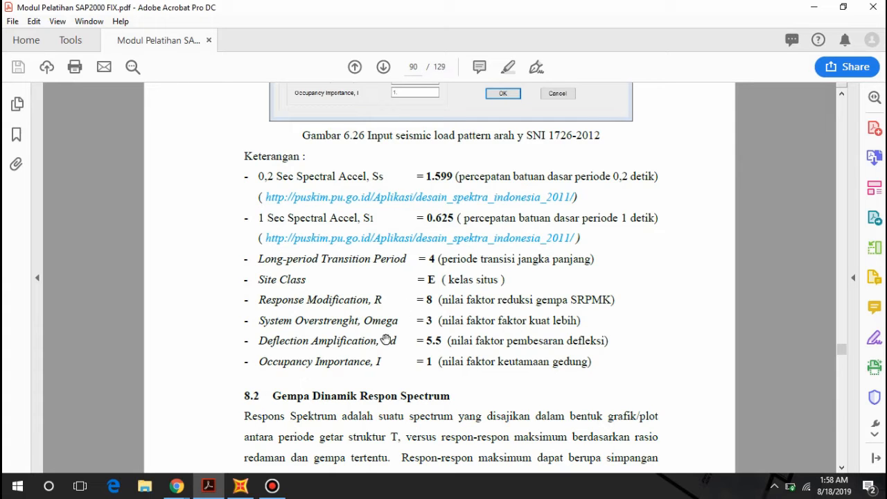
Step: Compare the System Overstrength, Omega factor of SX with the value listed under Gambar 6.26 in the module PDF
click(240, 485)
click(437, 365)
drag(436, 365, 395, 369)
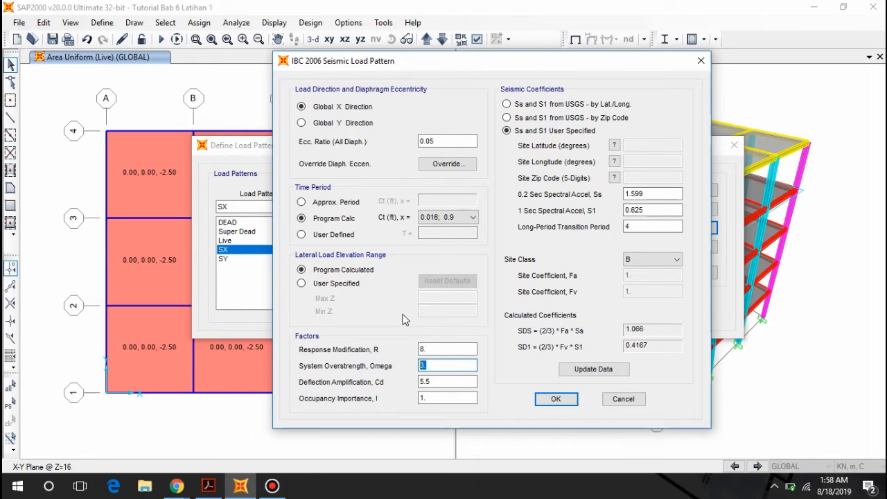
click(208, 486)
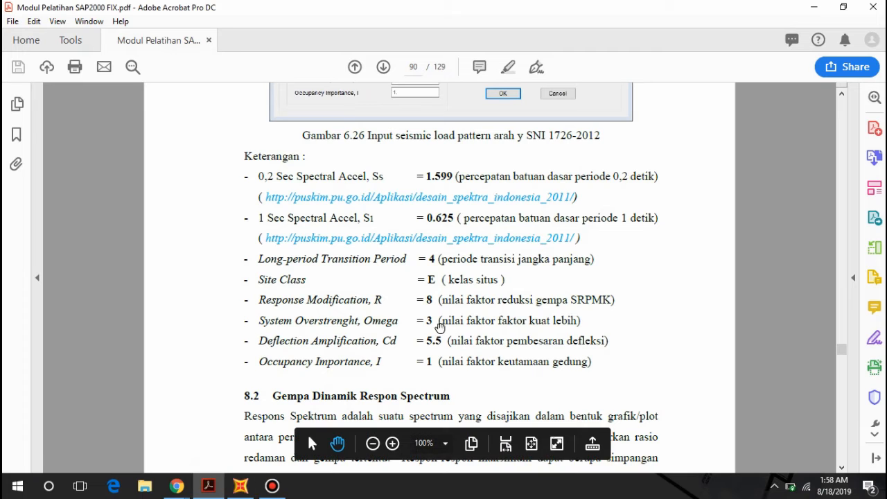
scroll(475, 328, down, 1)
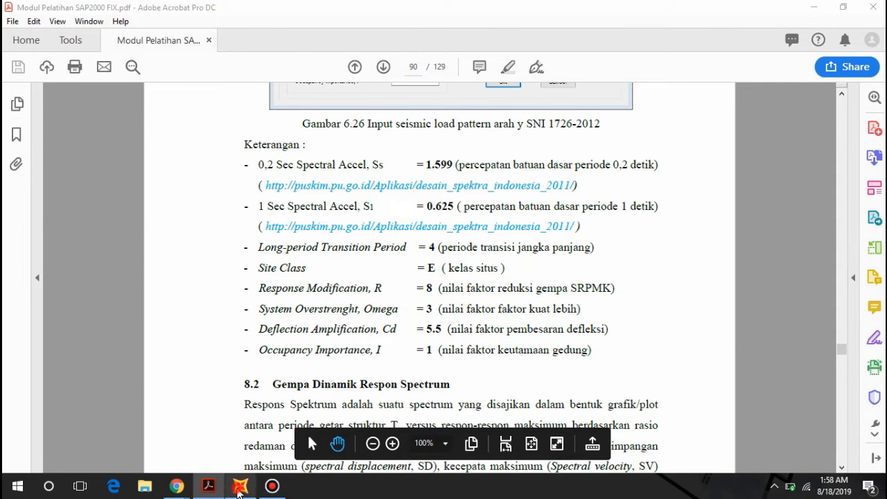
Step: Check the Deflection Amplification, Cd and Occupancy Importance, I factors of SX in SAP2000 against the list in the module PDF
click(241, 485)
click(435, 382)
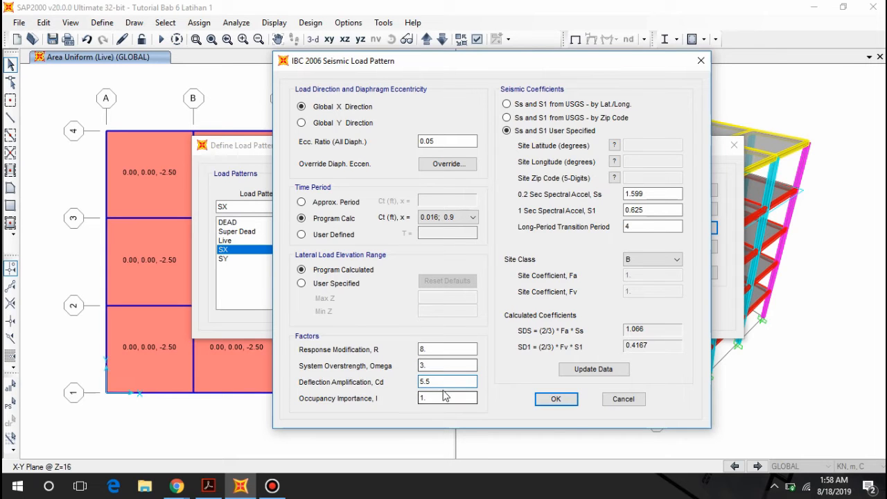
click(206, 489)
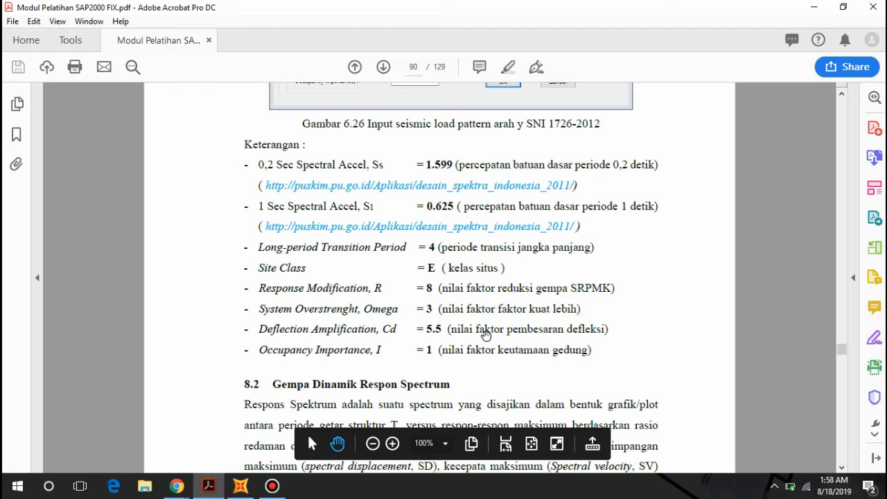
drag(457, 323, 454, 263)
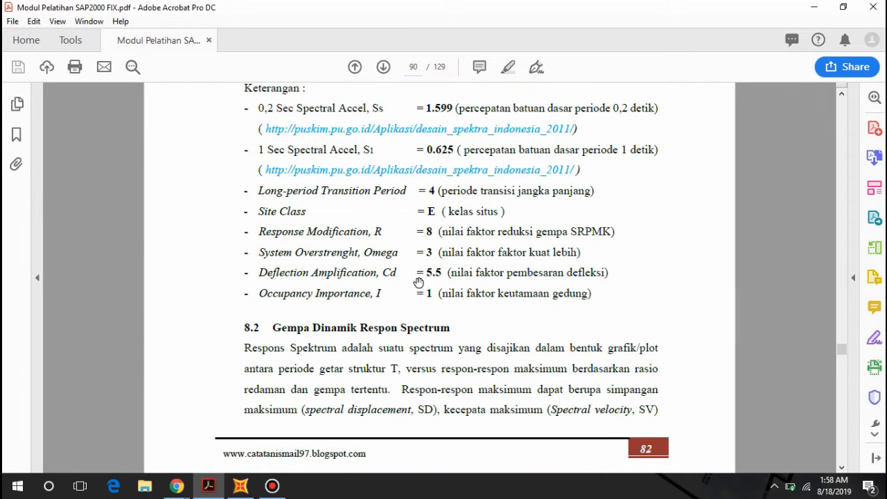
scroll(450, 274, up, 2)
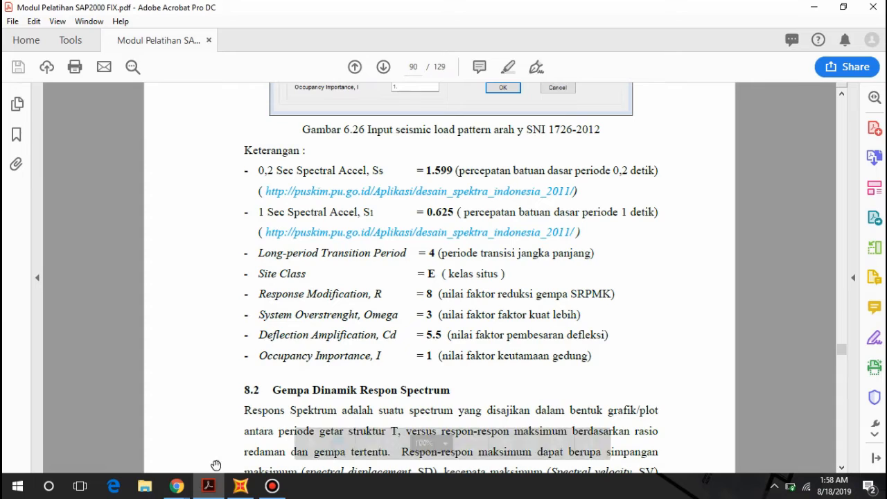
click(241, 486)
click(437, 394)
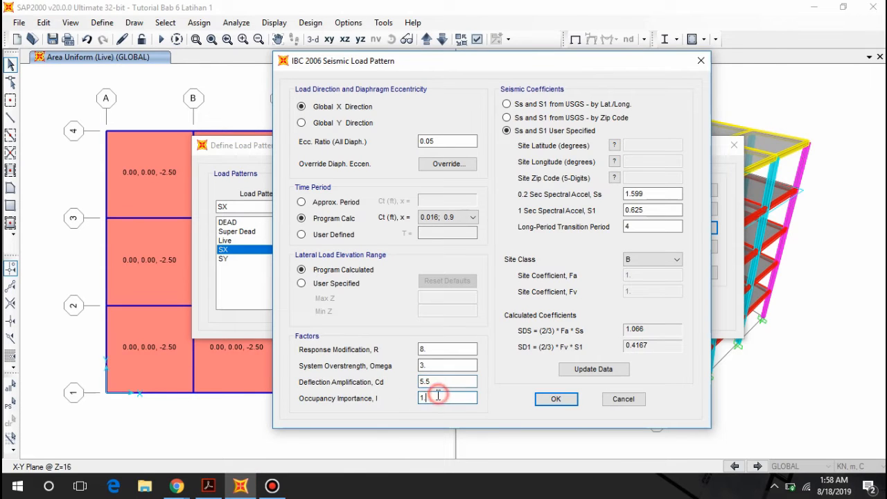
click(201, 486)
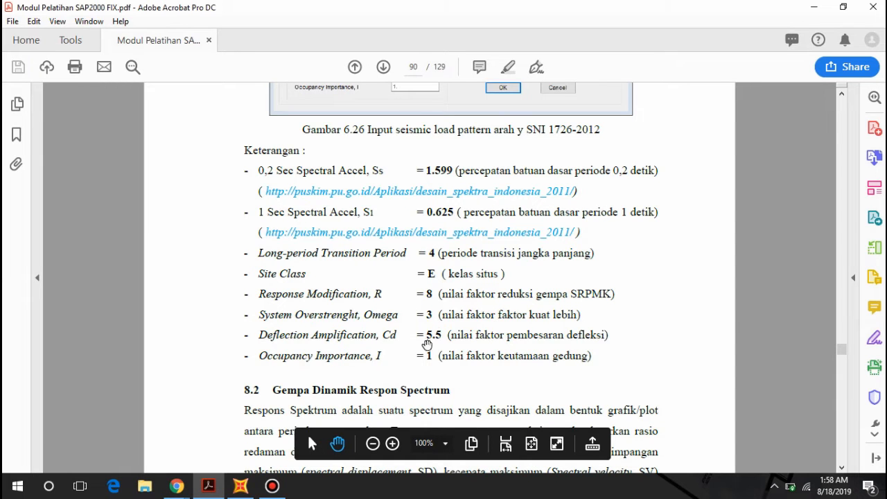
click(240, 485)
click(424, 381)
click(425, 350)
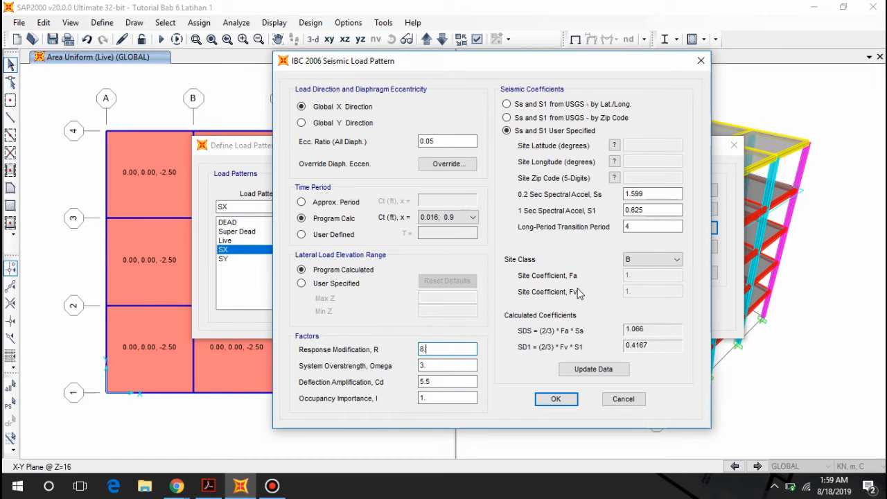
Step: Set the Site Class of SX to E and accept its IBC 2006 seismic load pattern
click(639, 260)
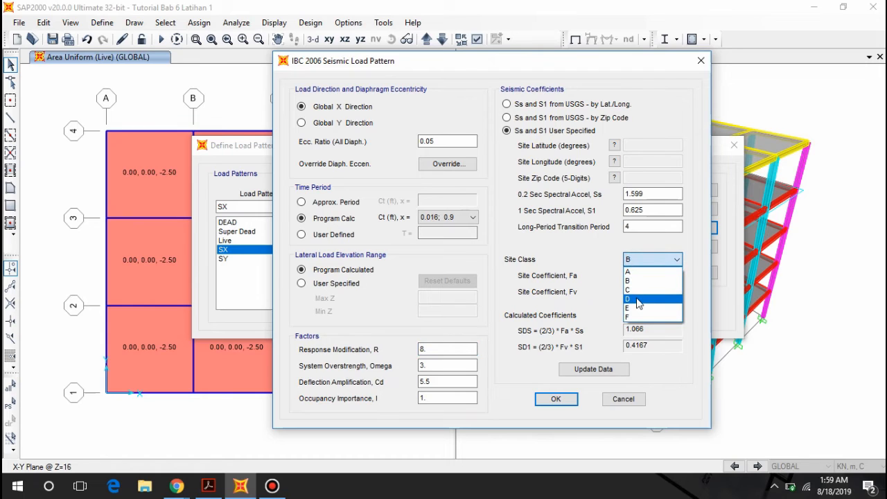
click(641, 309)
click(638, 260)
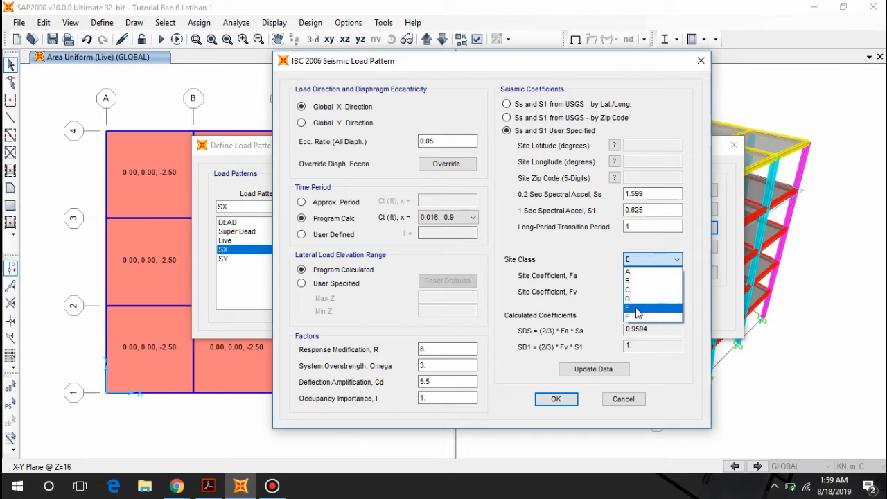
click(638, 313)
click(627, 258)
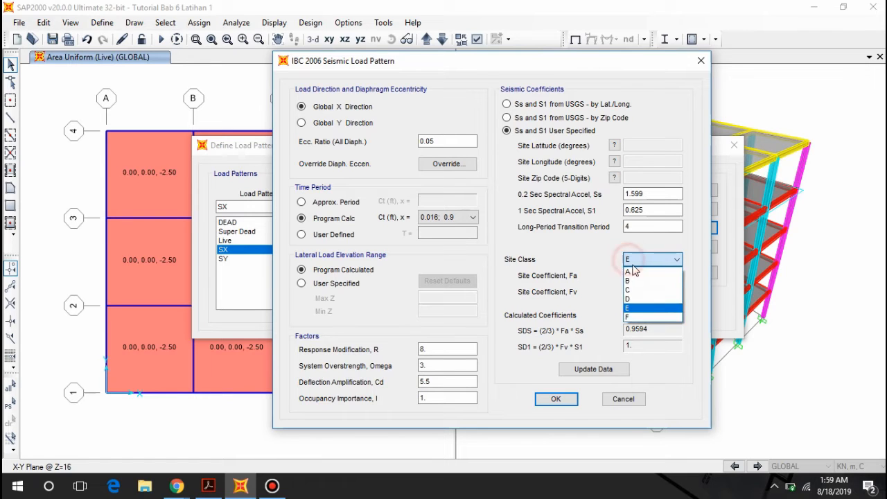
click(637, 299)
click(629, 259)
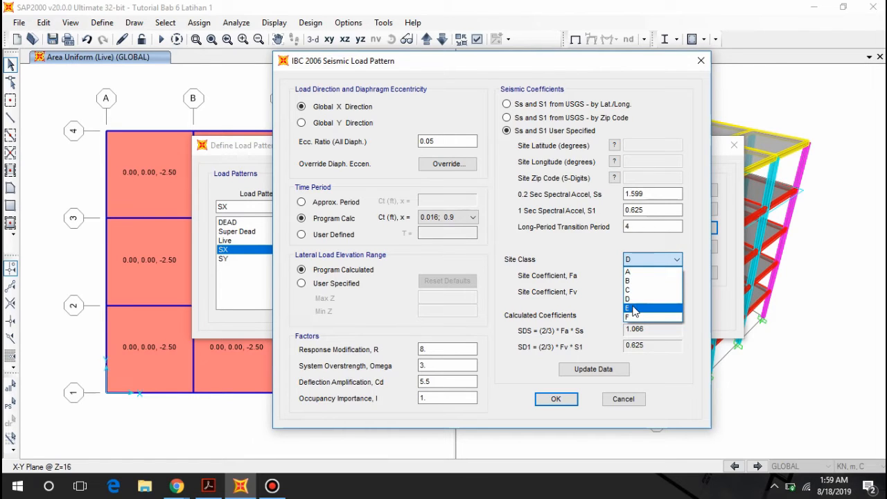
click(633, 308)
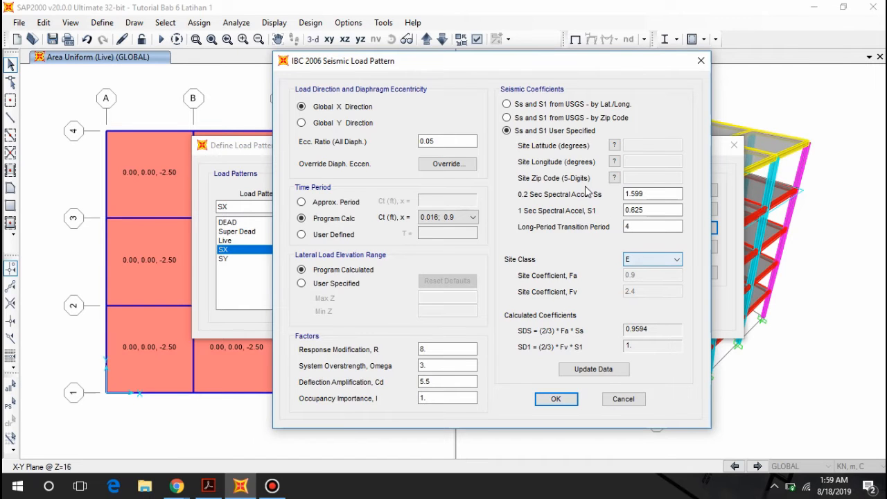
click(555, 399)
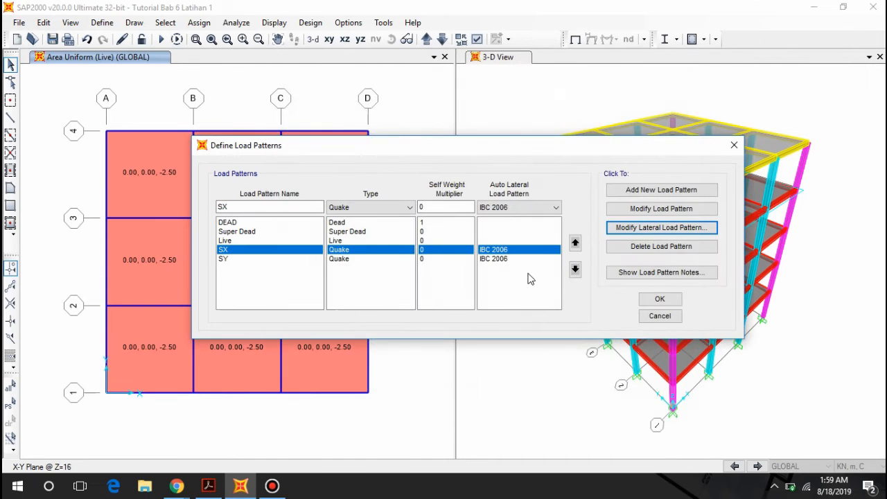
Step: Open the IBC 2006 lateral load pattern of SY and set its load direction to Global Y
click(496, 260)
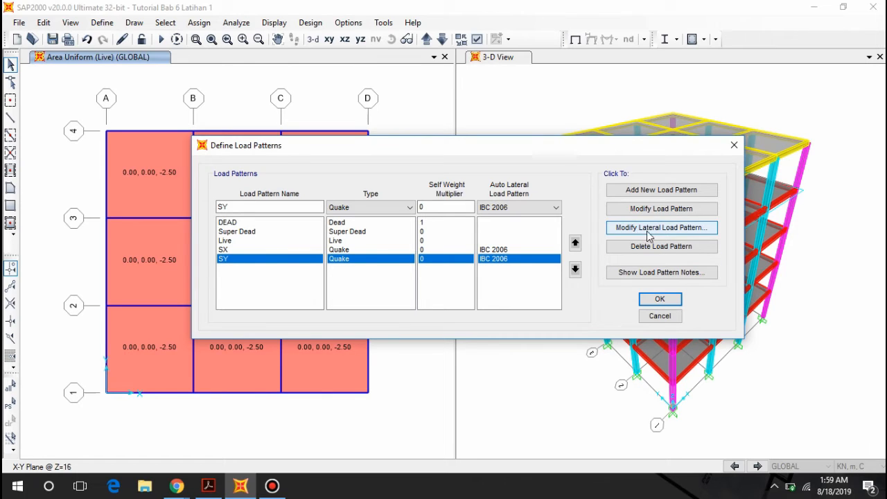
click(635, 231)
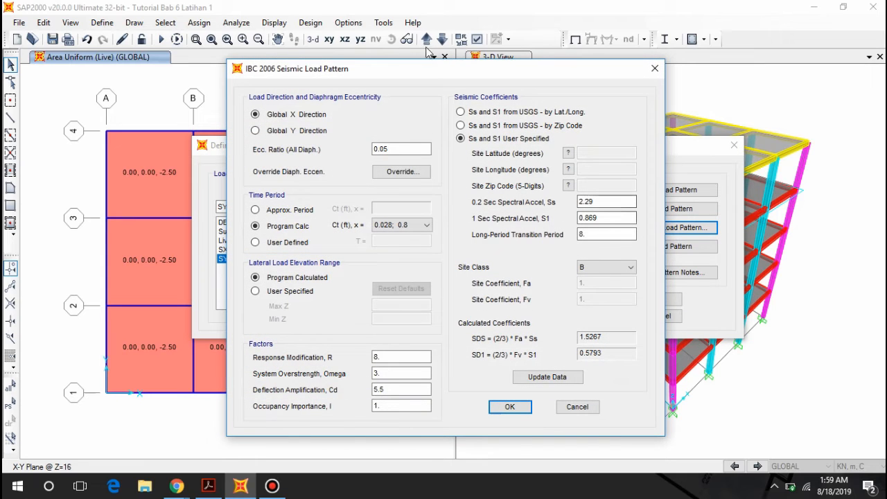
click(255, 131)
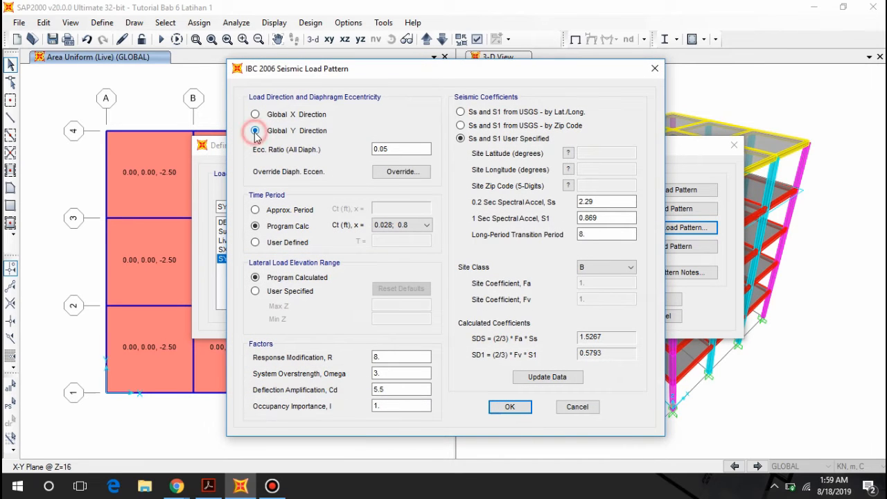
Step: Set Ss to 1.599 and S1 to 0.625 for SY, using the spectral values from the Hasil Perhitungan page in Chrome
double_click(606, 201)
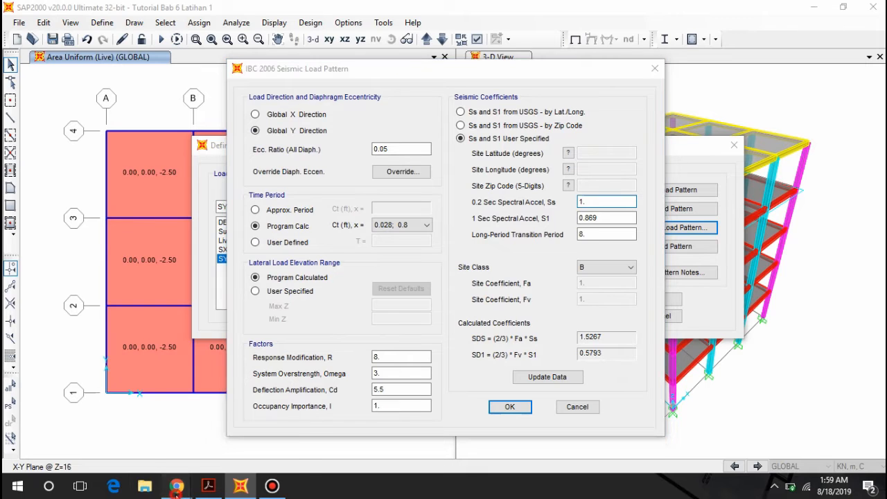
mouse_move(177, 486)
click(208, 438)
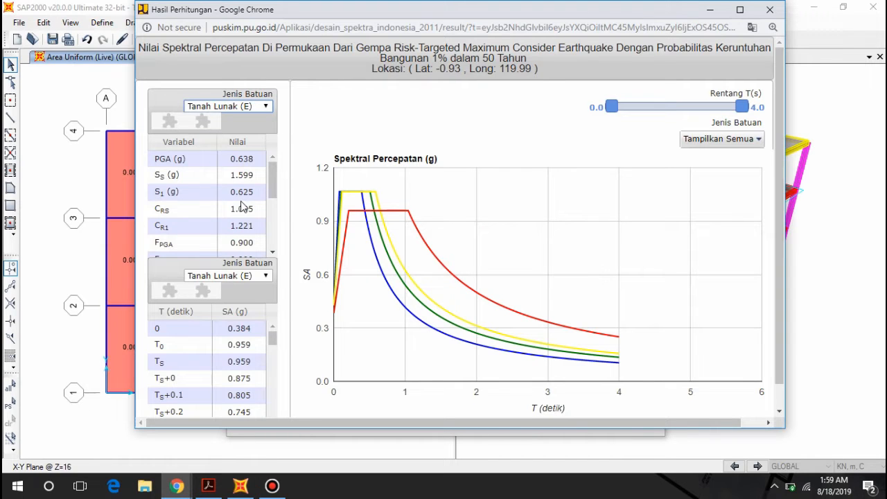
click(241, 485)
text(1.599)
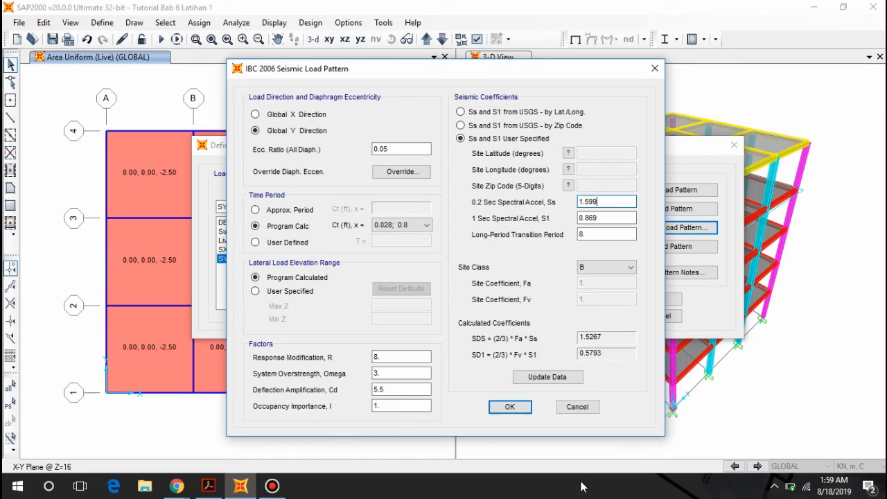
double_click(613, 222)
text(0.8)
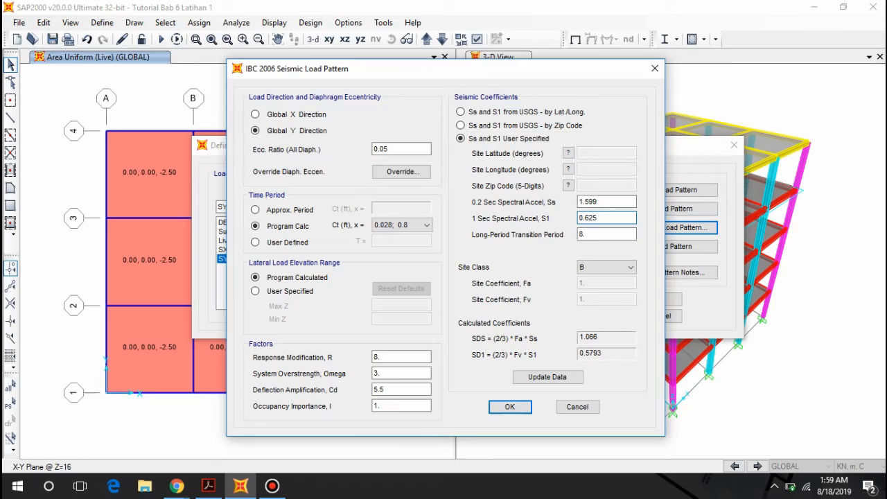
Step: Set the Long-Period Transition Period of SY to 4 and its Site Class to E, checking the soil condition in module section 6.1
key(Tab)
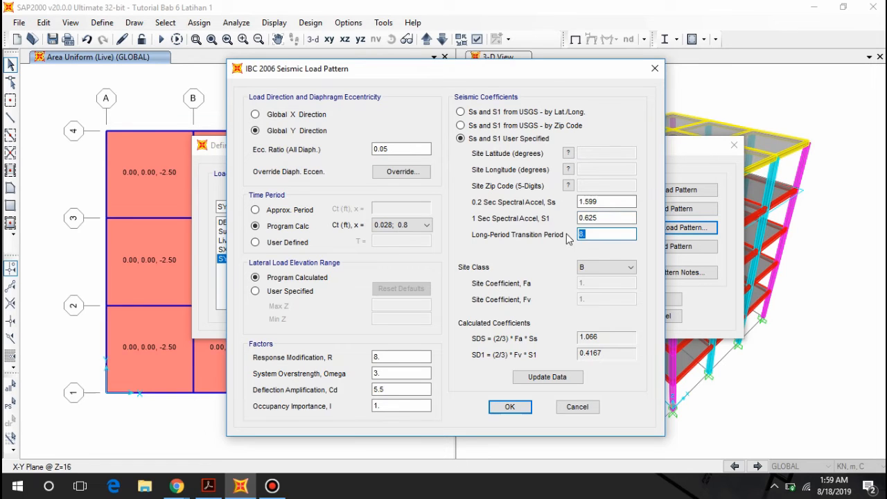
click(598, 267)
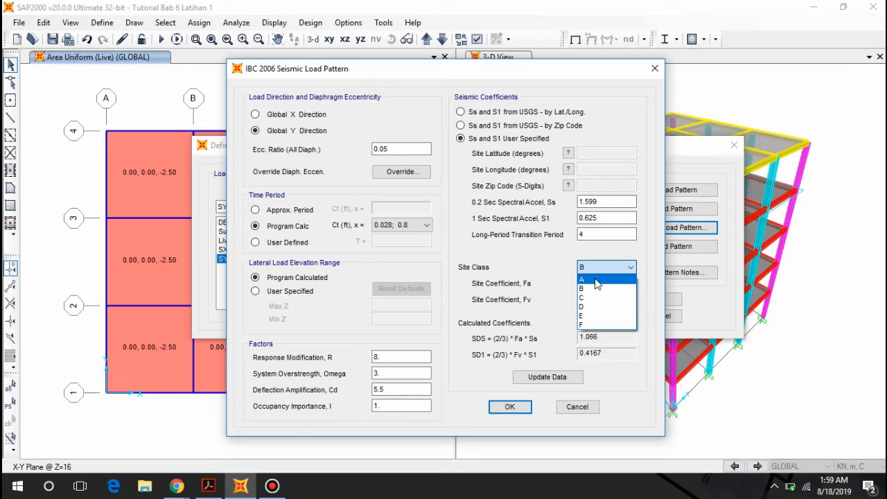
click(593, 316)
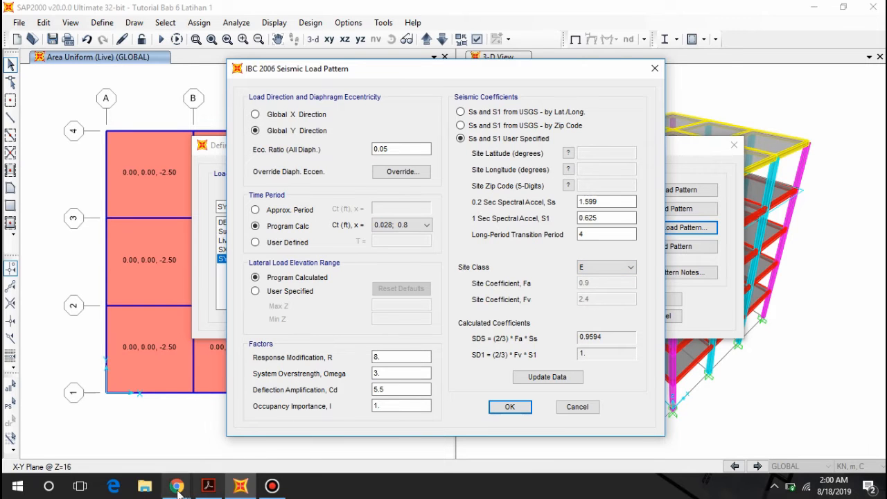
mouse_move(177, 486)
mouse_move(242, 434)
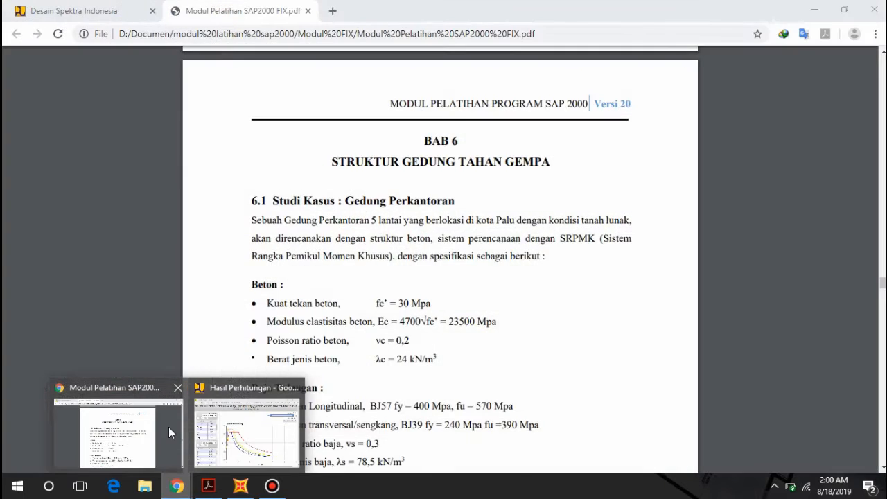
click(169, 427)
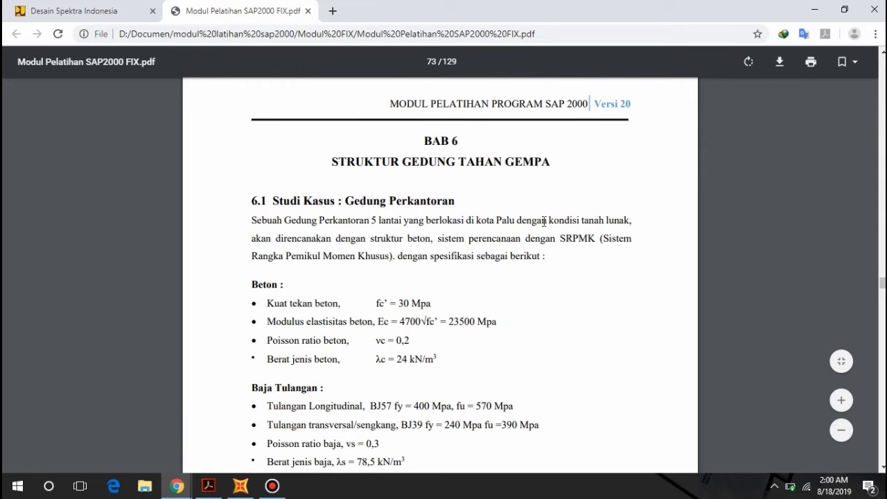
Step: Return to SAP2000, set Ct and x of SY to 0.016; 0.9, and accept the seismic pattern and the load pattern definitions
click(241, 486)
click(395, 225)
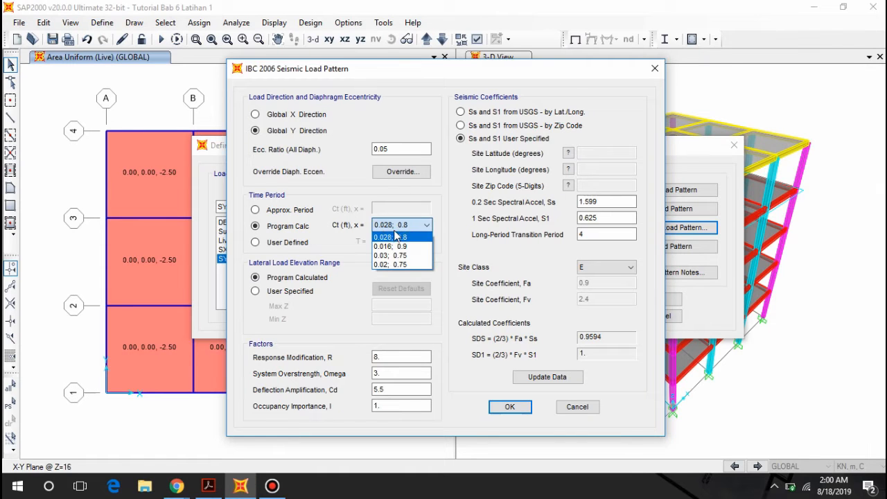
click(386, 247)
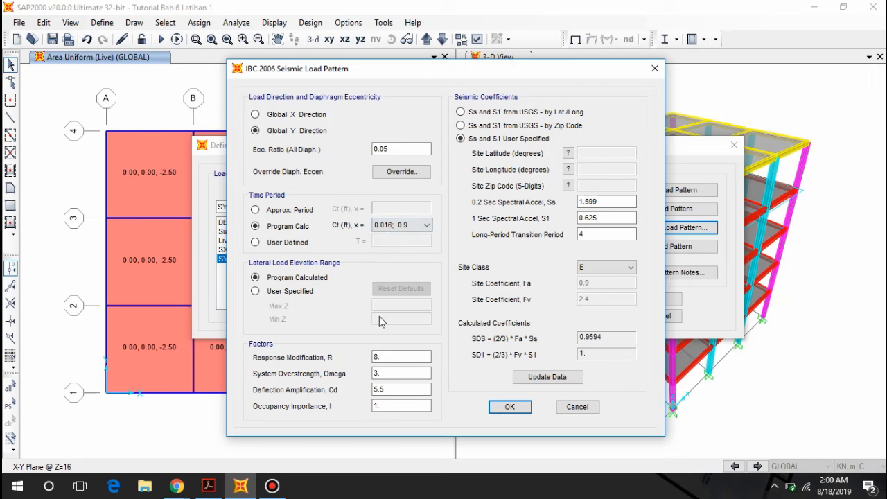
click(386, 374)
click(388, 386)
click(384, 409)
click(395, 389)
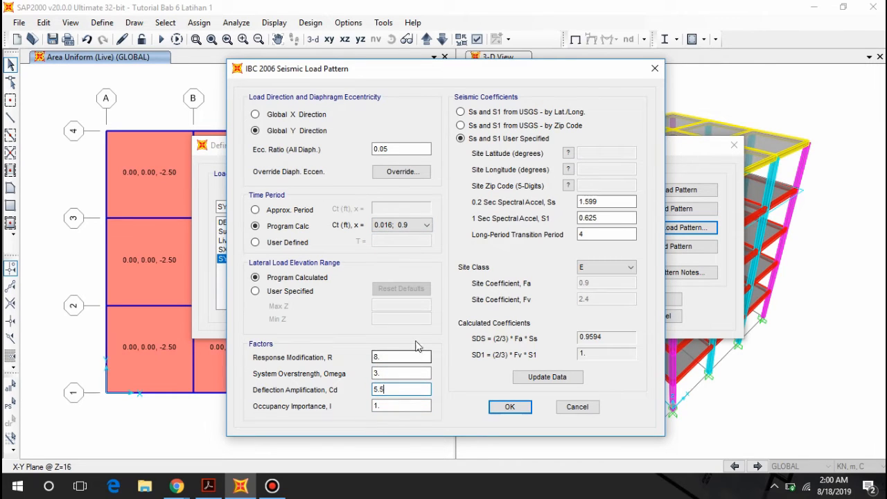
click(517, 407)
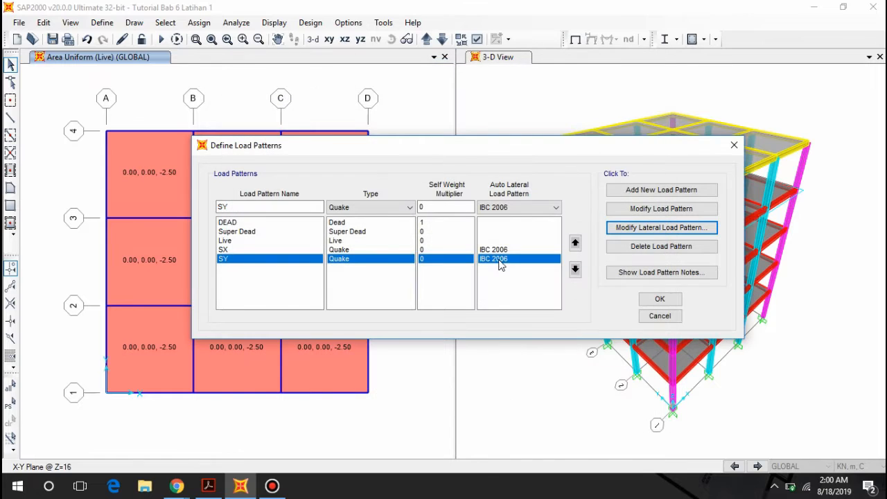
click(660, 301)
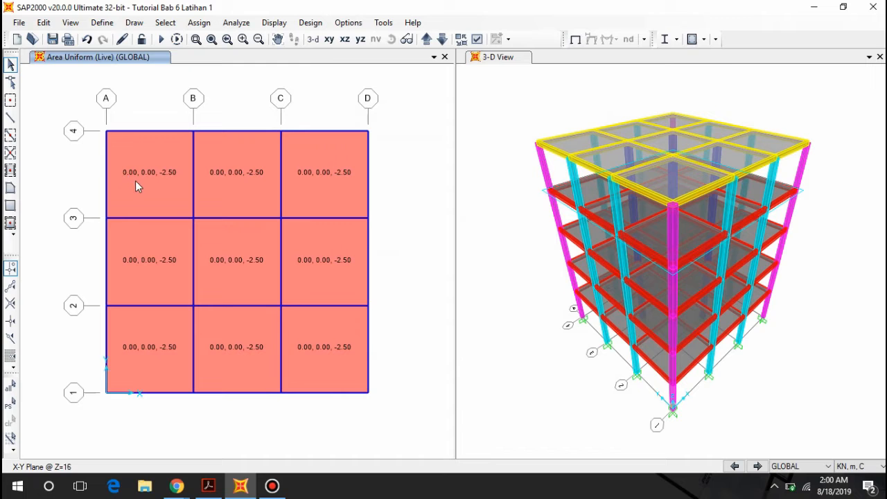
Step: Review the module's section 8 in Acrobat, covering the SX and SY seismic inputs and the equivalent static earthquake method
click(208, 485)
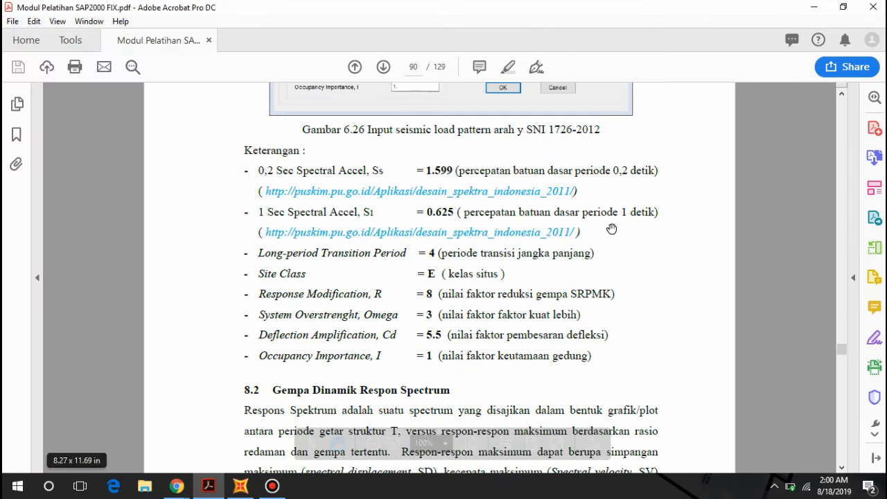
scroll(381, 276, up, 10)
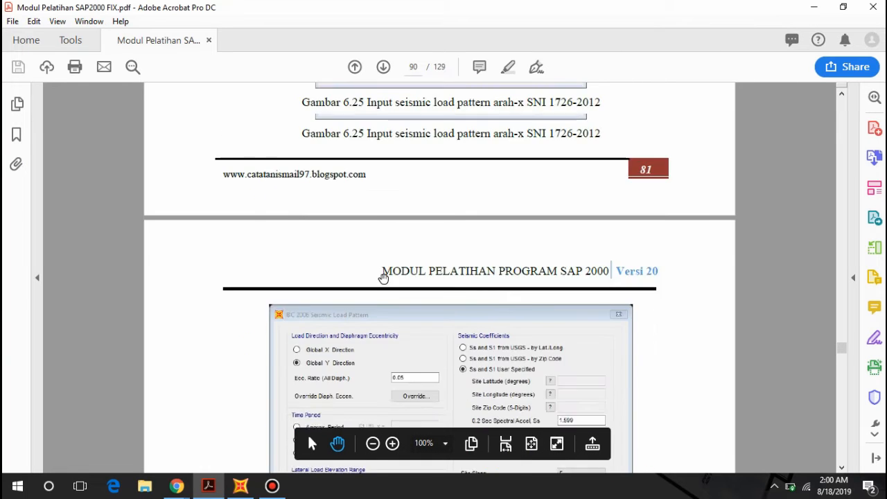
scroll(389, 274, down, 8)
scroll(391, 274, up, 10)
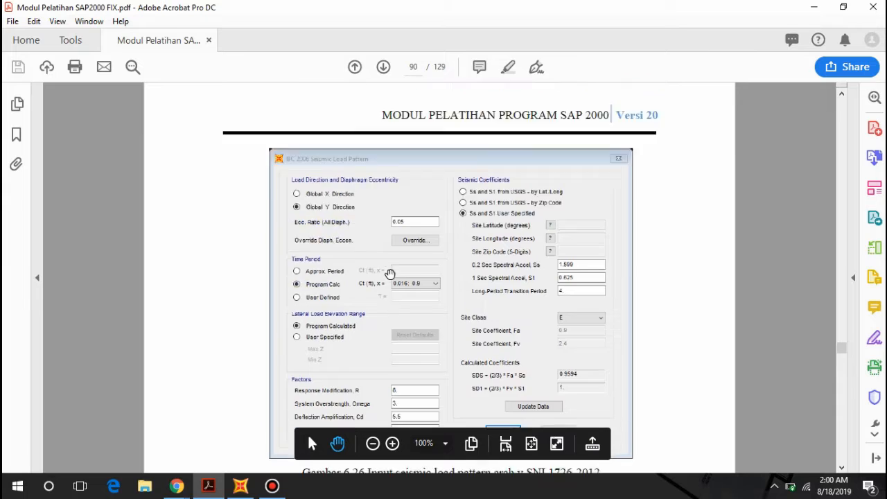
scroll(390, 275, up, 5)
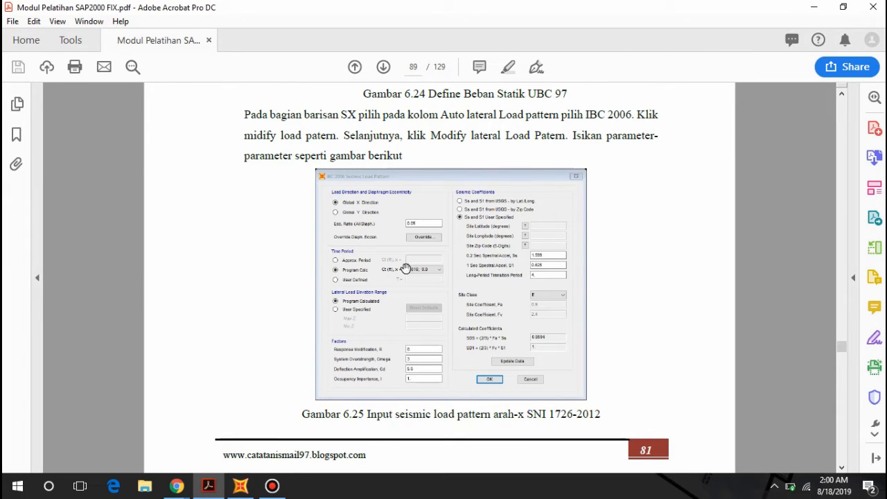
scroll(448, 286, up, 10)
scroll(448, 286, up, 5)
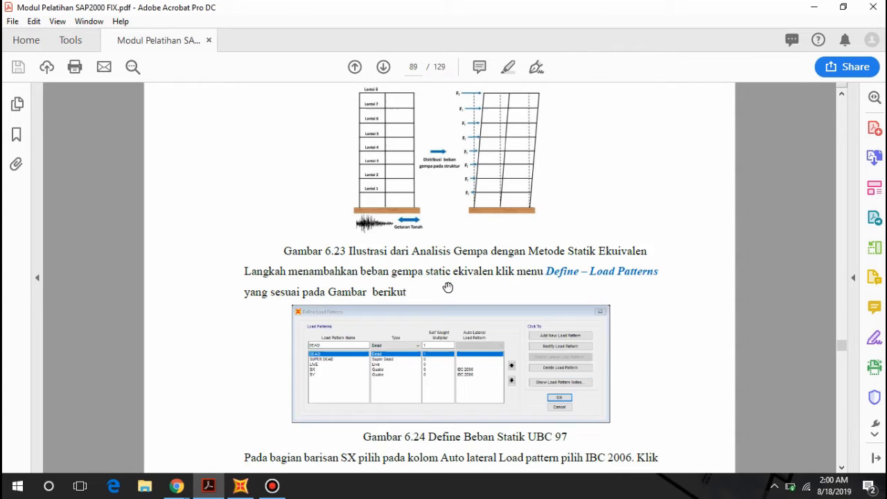
scroll(448, 286, up, 10)
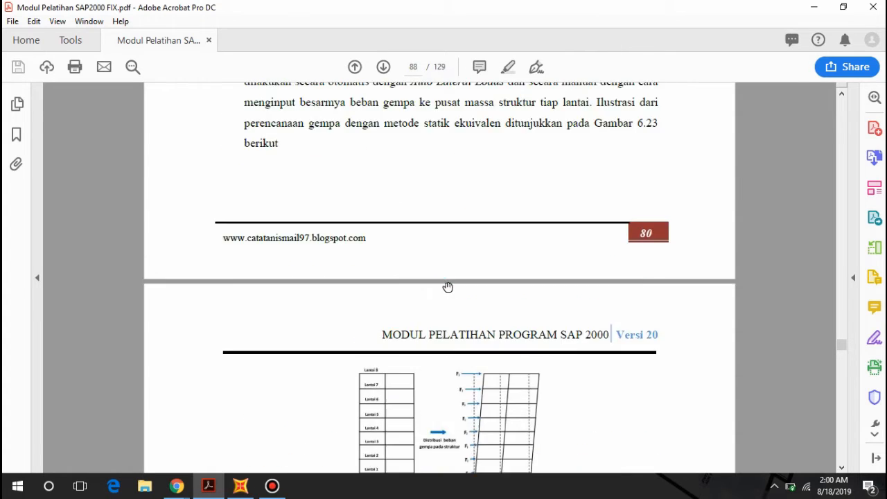
scroll(404, 286, up, 2)
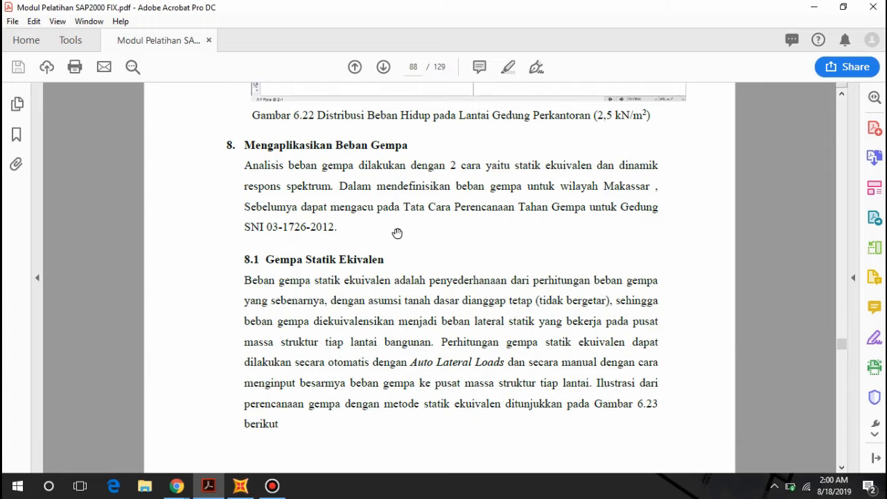
Step: Read module section 8.2 on the response spectrum earthquake, examining the IBC 2009 function procedure and its example parameters
scroll(398, 233, down, 20)
scroll(420, 210, down, 18)
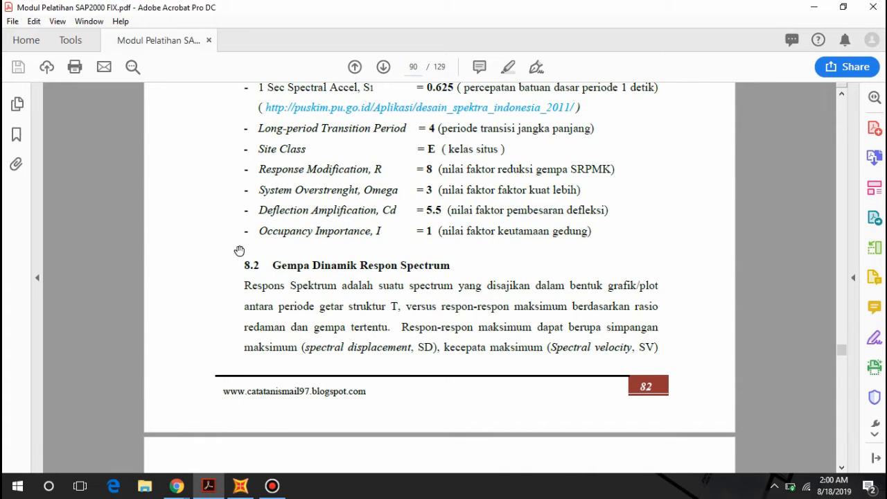
scroll(328, 219, down, 3)
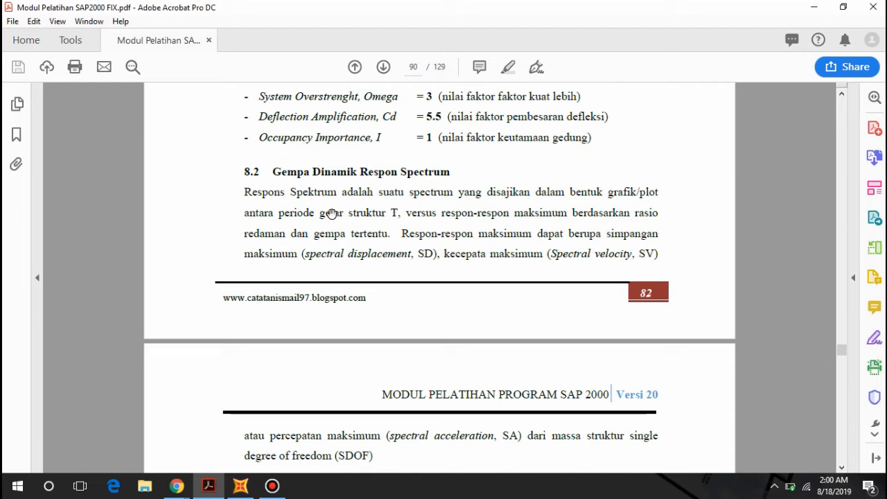
scroll(380, 187, down, 8)
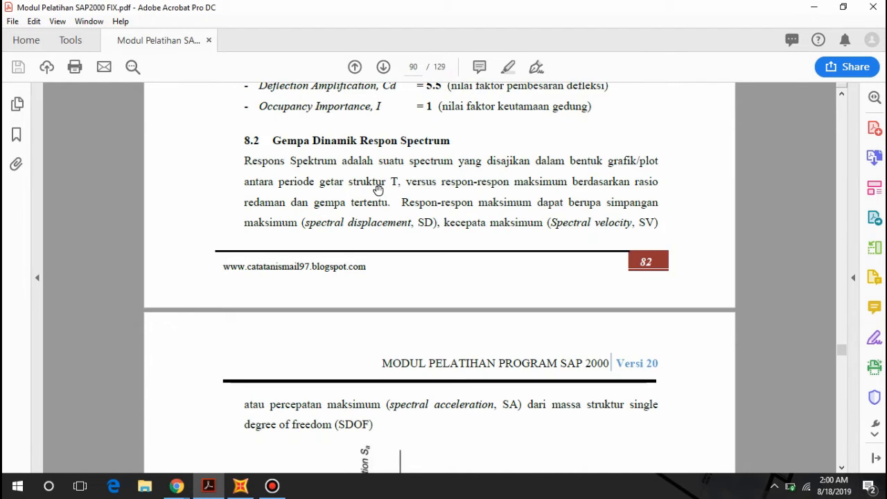
scroll(406, 273, down, 3)
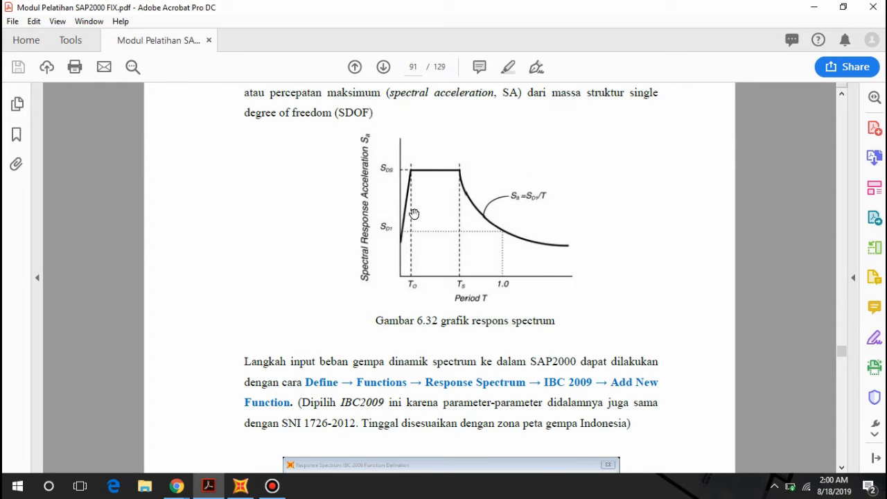
scroll(527, 243, down, 6)
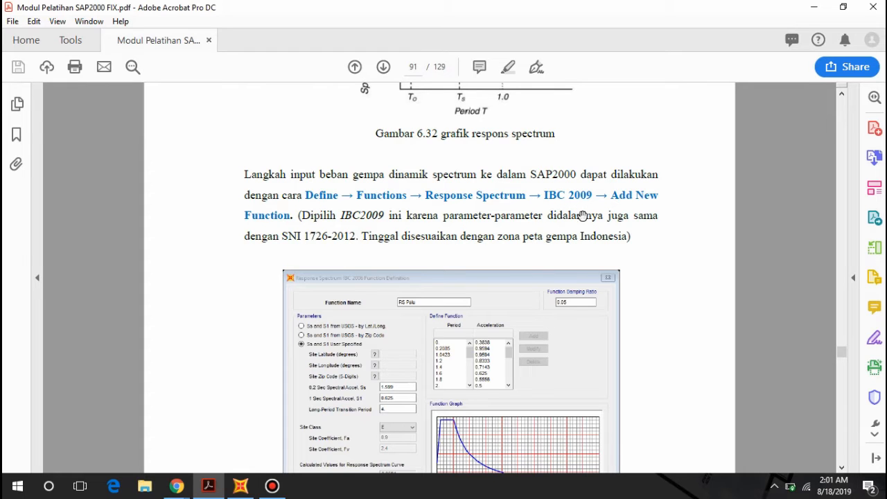
scroll(579, 184, down, 3)
scroll(580, 184, up, 2)
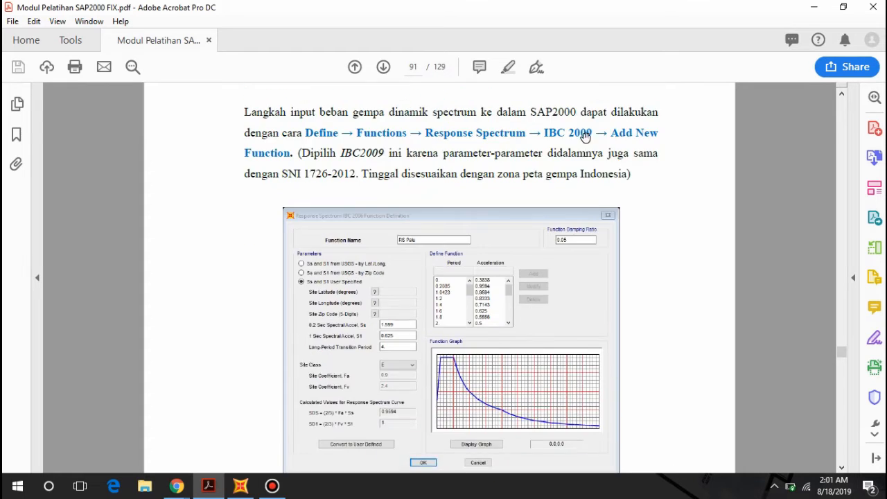
scroll(586, 136, down, 3)
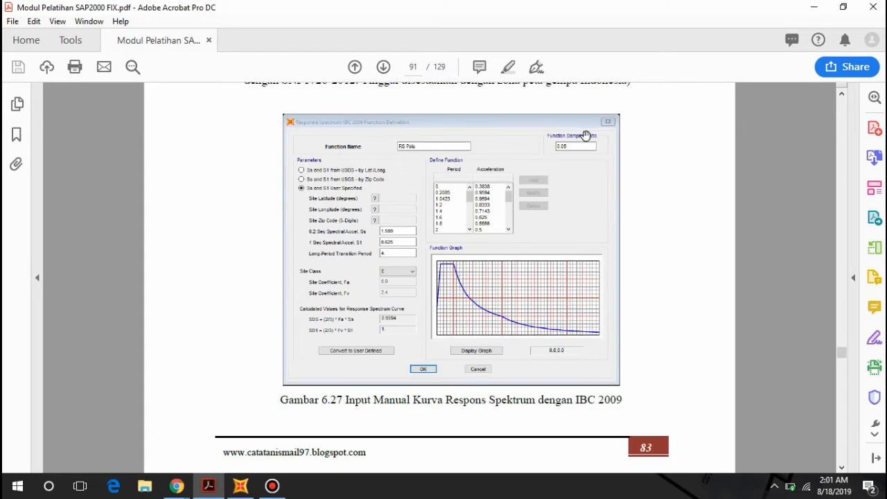
scroll(586, 136, up, 2)
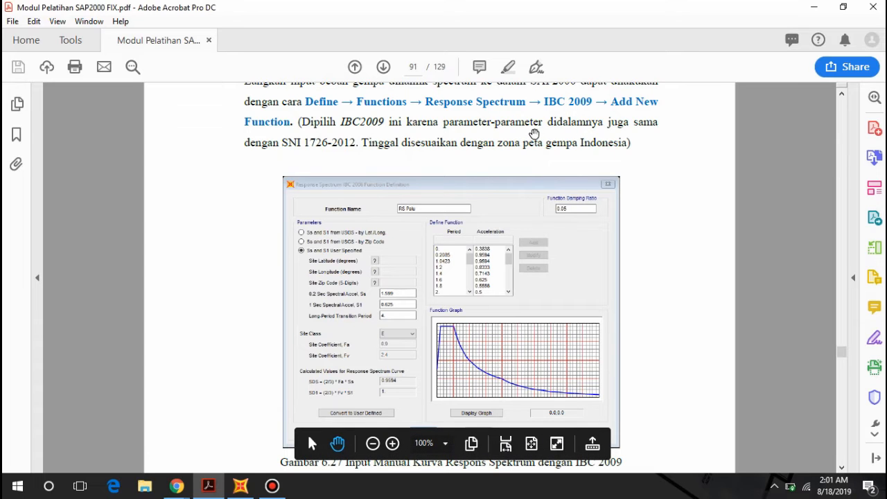
scroll(528, 143, down, 1)
scroll(521, 147, up, 1)
scroll(578, 144, down, 1)
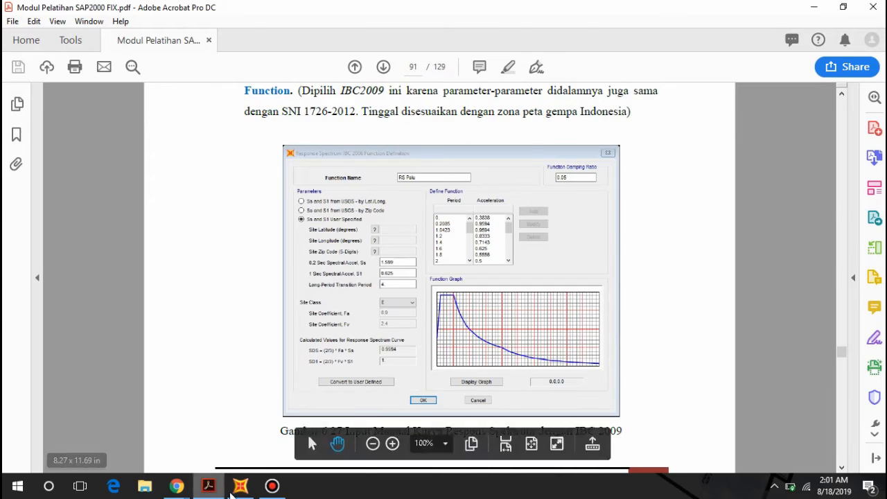
Step: Return to SAP2000 and dismiss the low-battery notice
click(241, 485)
click(110, 21)
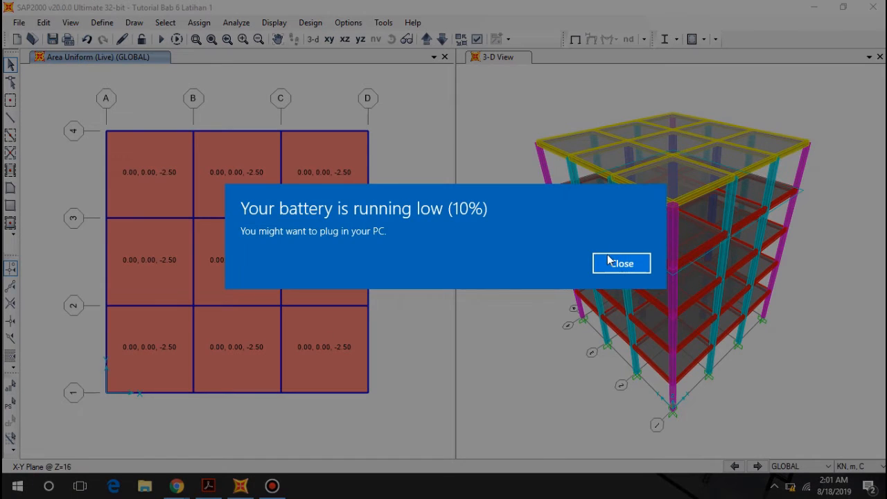
click(610, 261)
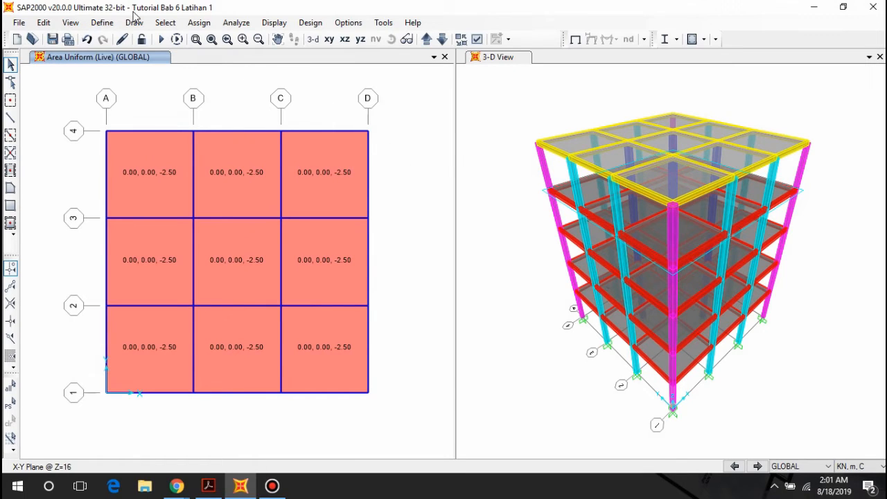
click(103, 22)
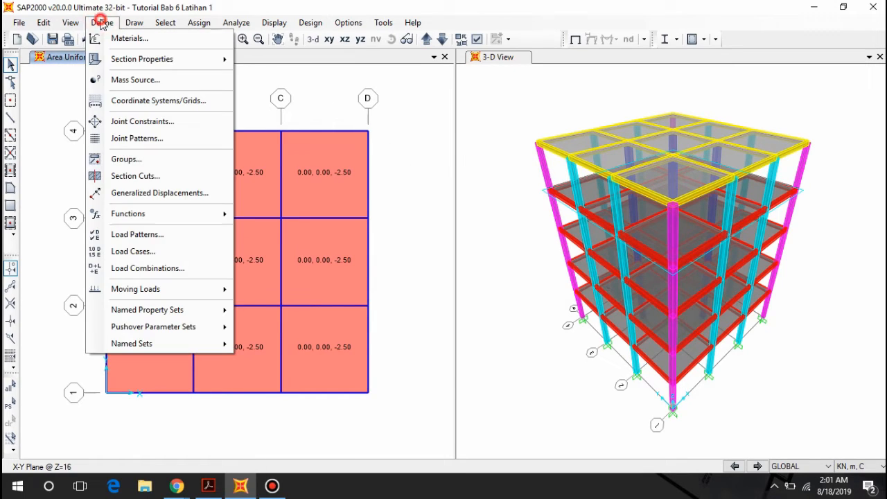
click(160, 251)
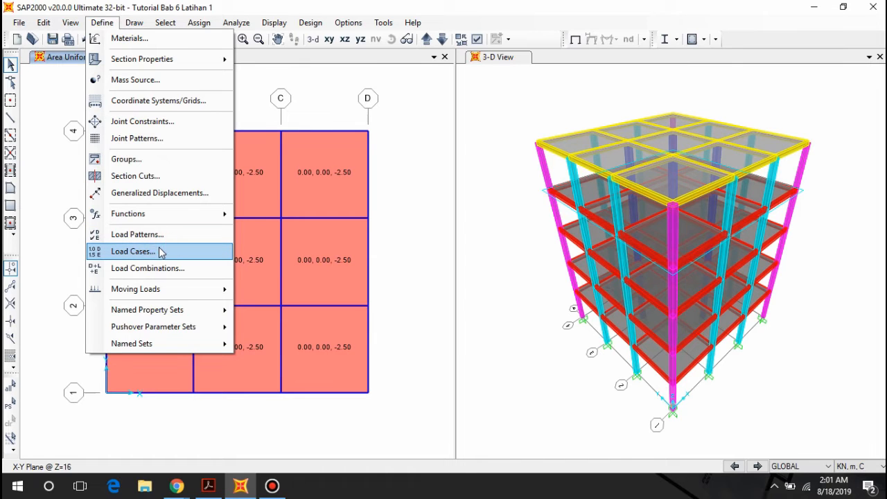
click(651, 151)
Step: Reopen the load pattern definitions and select the SX earthquake pattern
click(103, 22)
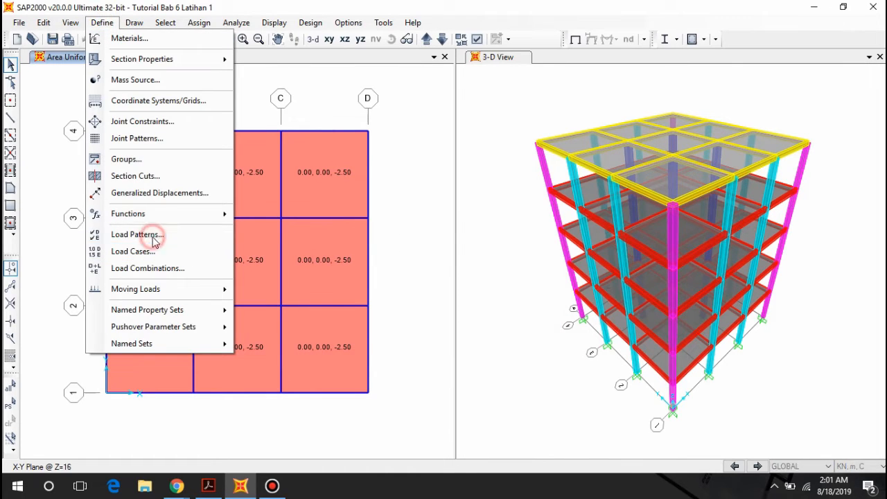
click(153, 234)
click(479, 260)
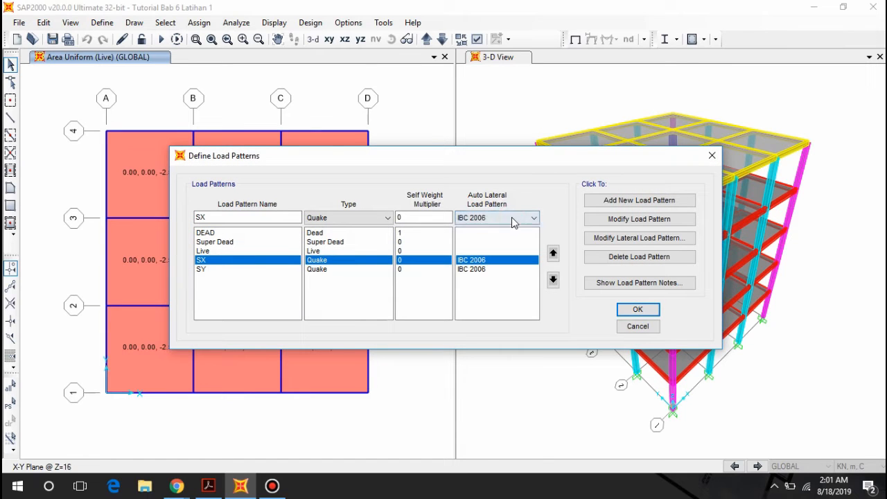
Step: Try to switch SX to another auto lateral load code, inspecting its IBC 2006 seismic load pattern
click(515, 219)
click(481, 330)
click(648, 244)
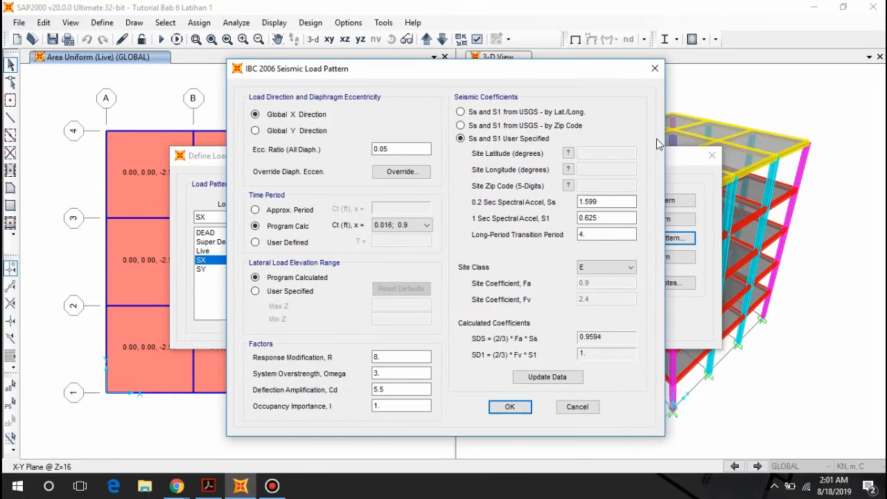
click(654, 69)
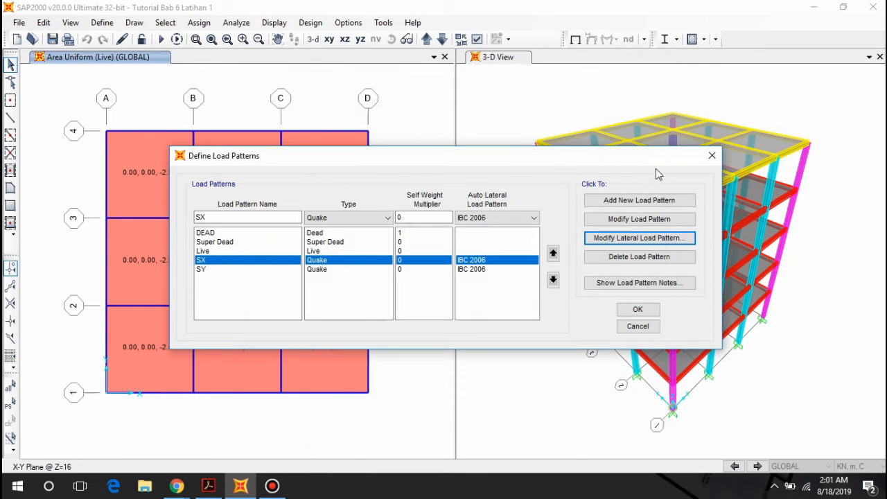
click(638, 238)
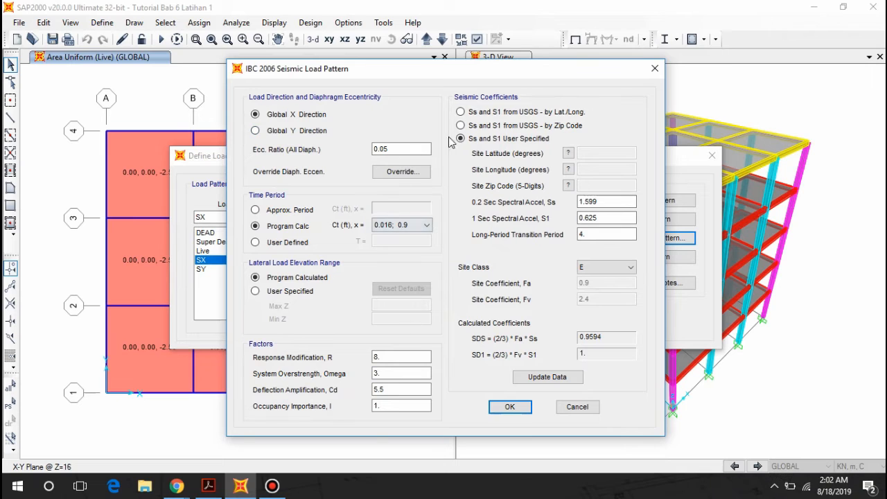
click(509, 407)
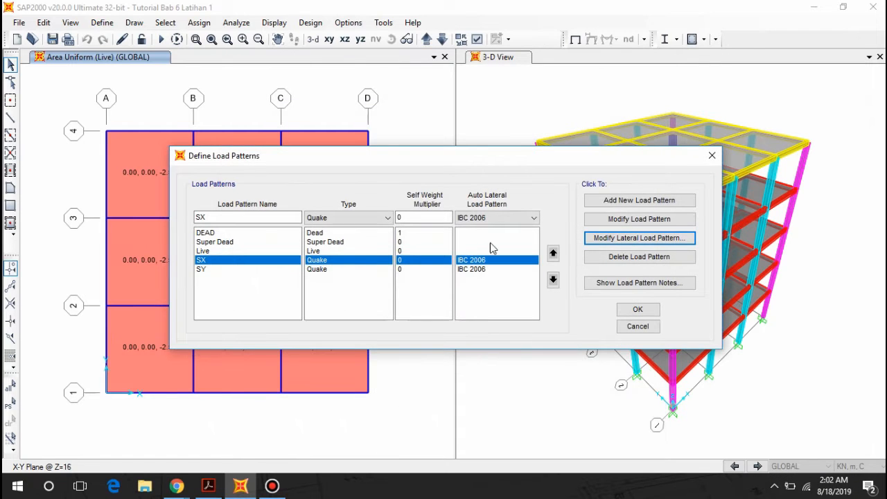
Step: Change the auto lateral load pattern of SX to IBC 2009, apply the modification, and open its seismic load parameters
click(495, 217)
click(484, 334)
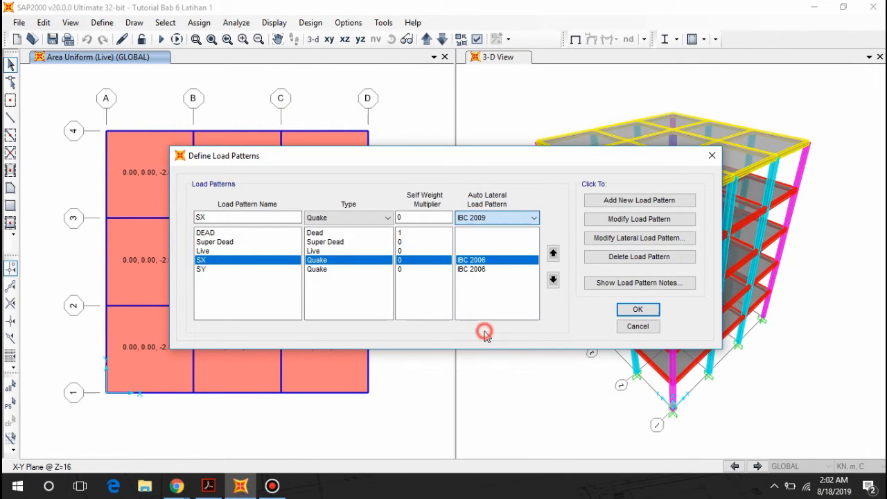
click(640, 219)
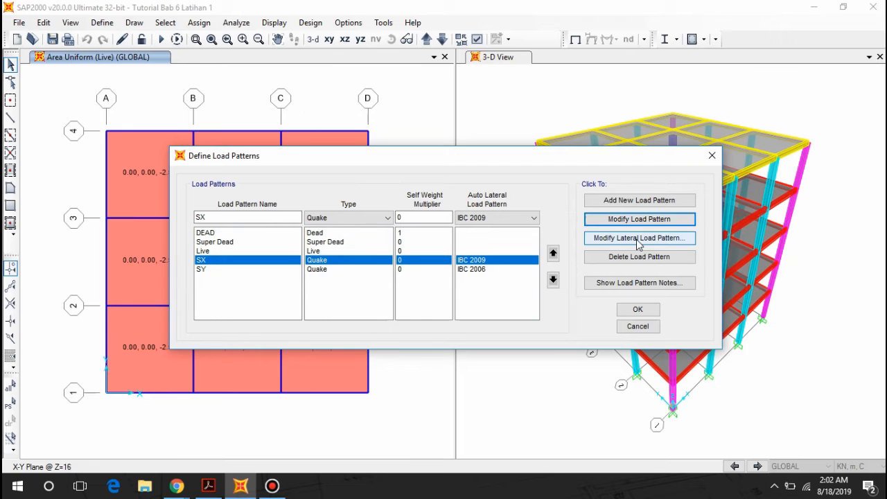
click(608, 238)
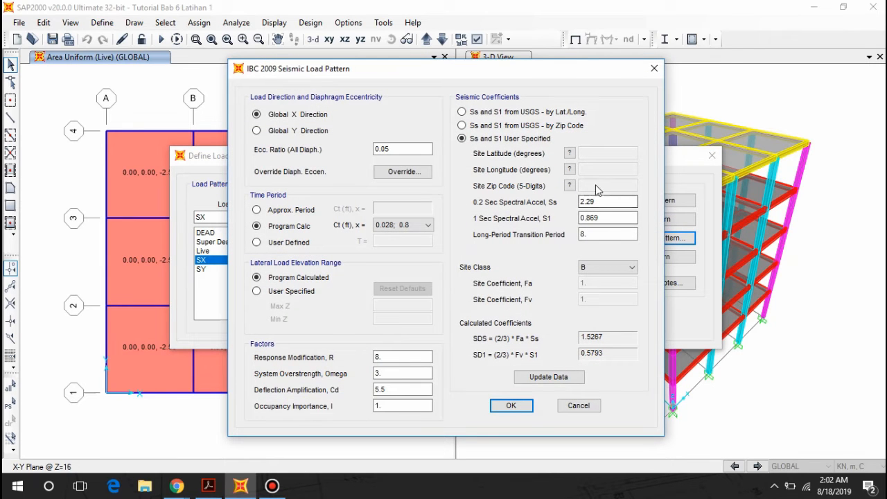
Step: Set the 0.2 Sec Spectral Accel Ss of SX to 1.599 and the 1 Sec Spectral Accel S1 to 0.625
double_click(613, 201)
text(1)
double_click(596, 217)
text(0)
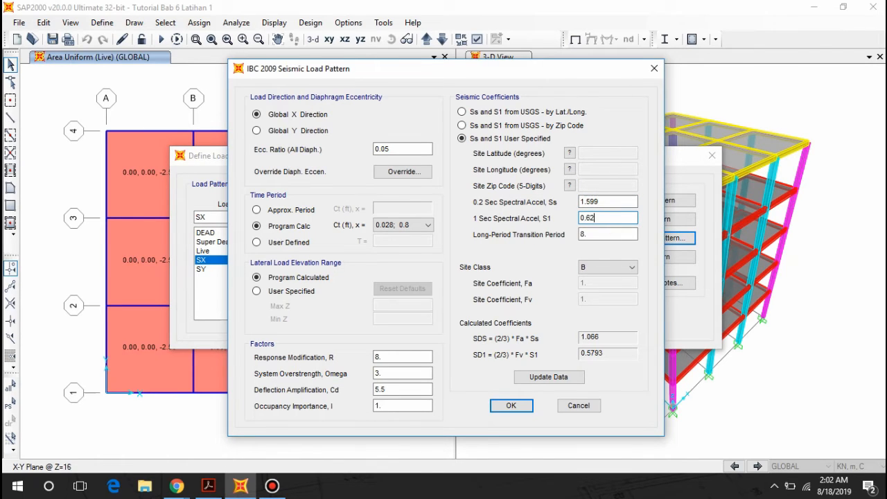
Step: Set the Long-Period Transition Period of SX to 4 and its Site Class to E
double_click(604, 234)
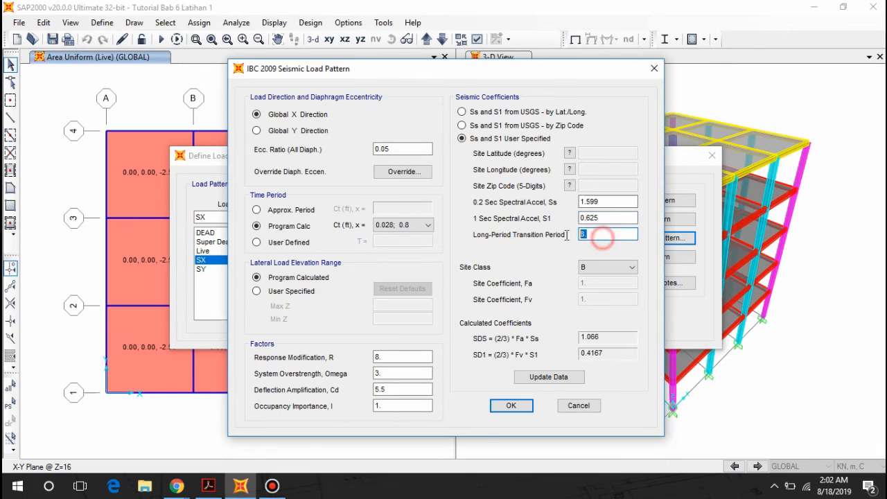
click(605, 270)
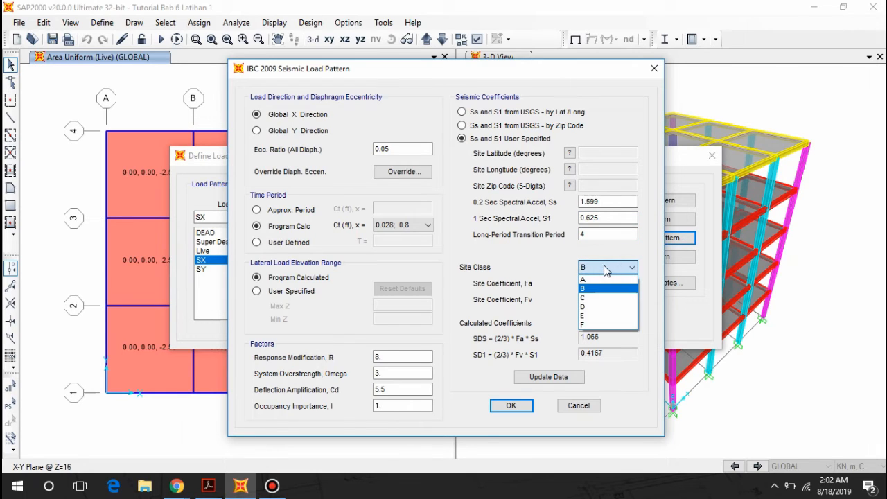
click(585, 315)
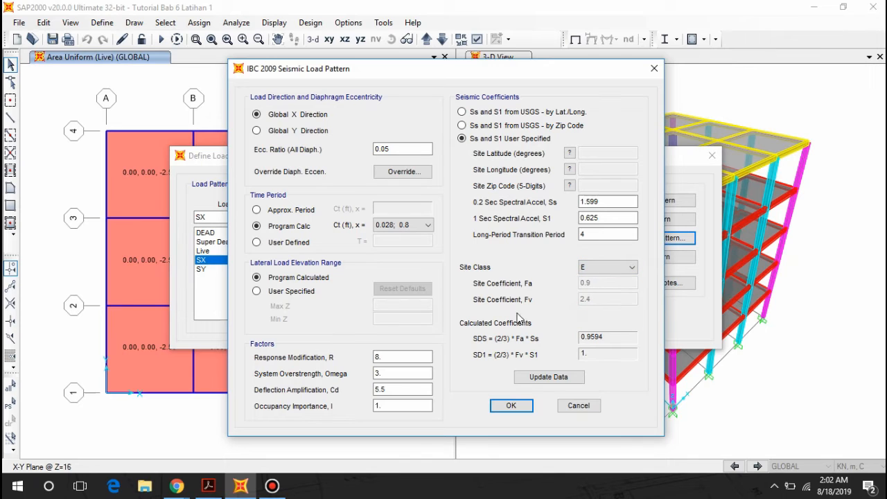
Step: Set Ct and x of SX to 0.016; 0.9 and check the Response Modification factor R
click(391, 231)
click(398, 244)
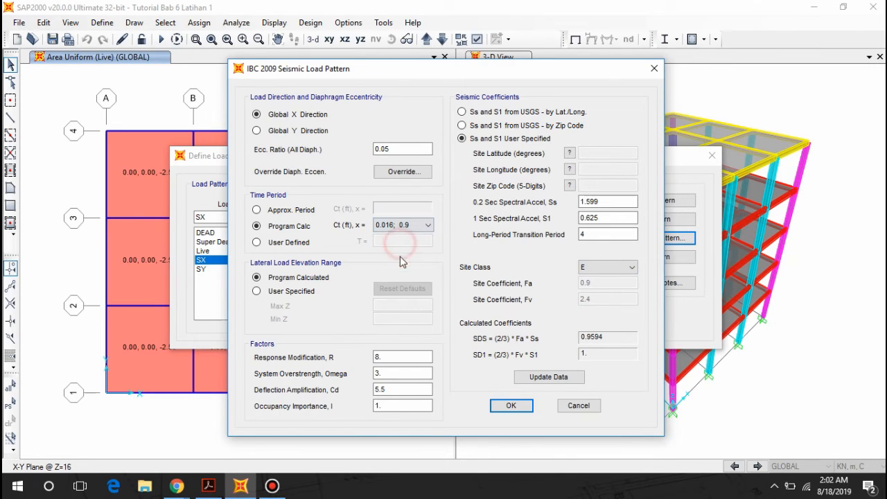
click(391, 357)
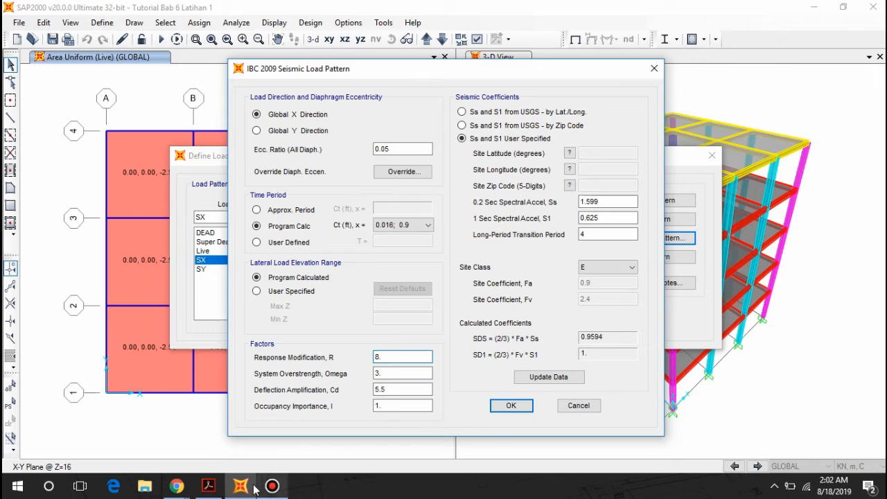
Step: Accept the seismic parameters of SX and change the auto lateral load pattern of SY to IBC 2009, applying the modification
click(510, 407)
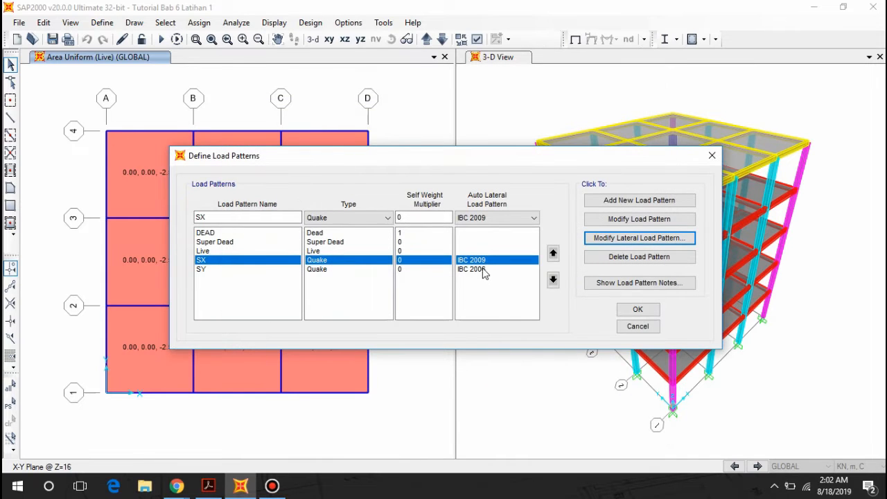
click(478, 269)
click(486, 217)
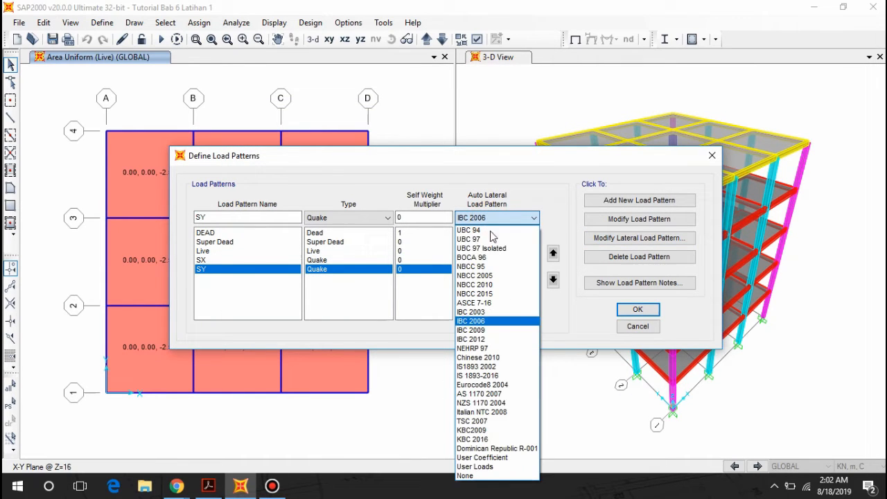
click(490, 331)
click(613, 219)
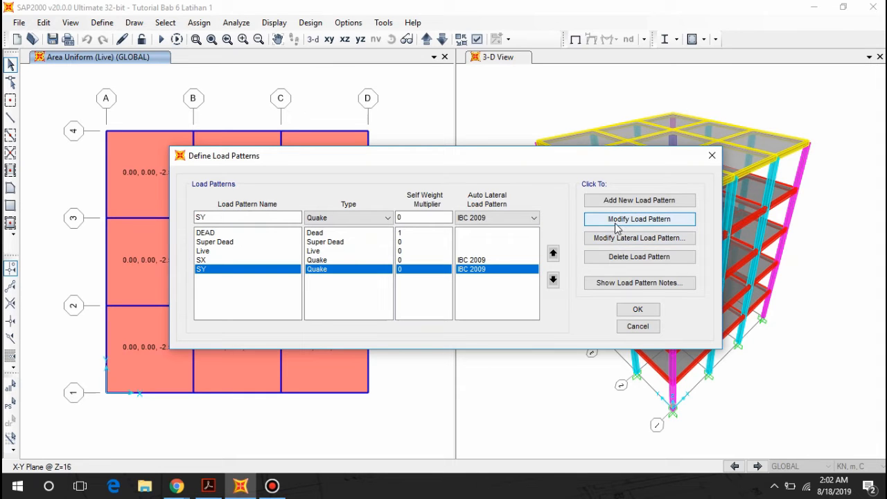
Step: Open the seismic load parameters of SY and set its 0.2 Sec Spectral Accel Ss to 1.599 and S1 to 0.625
click(609, 242)
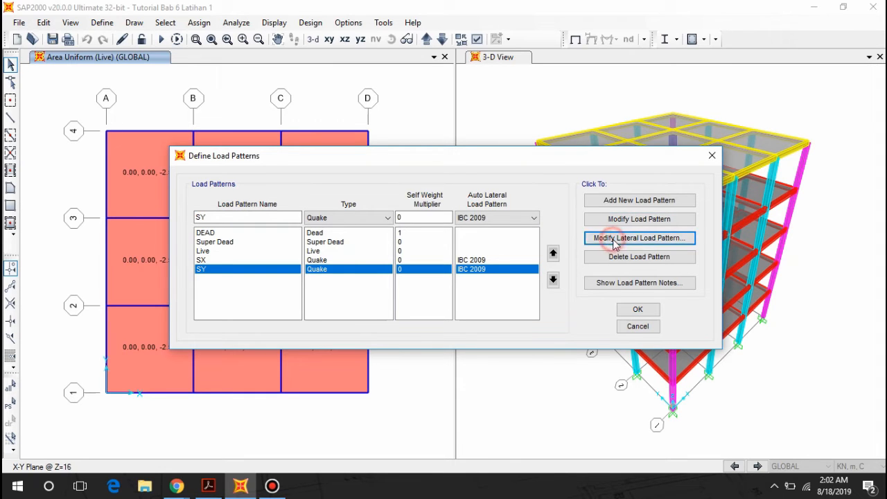
double_click(601, 203)
text(1.599)
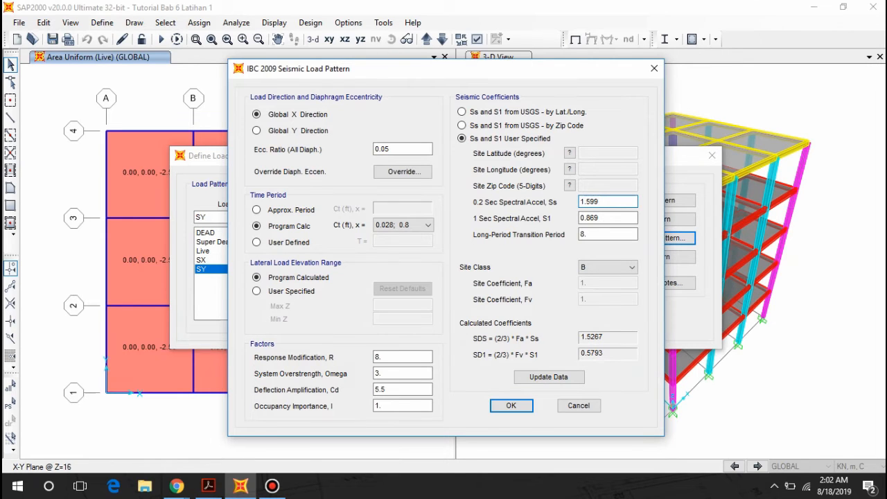
click(602, 216)
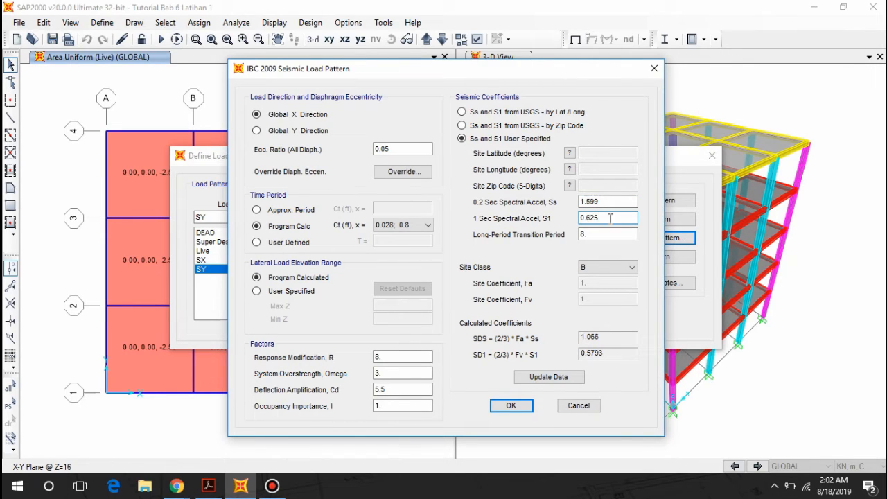
Step: Set the Long-Period Transition Period of SY to 4 and its Site Class to E
double_click(591, 234)
text(4)
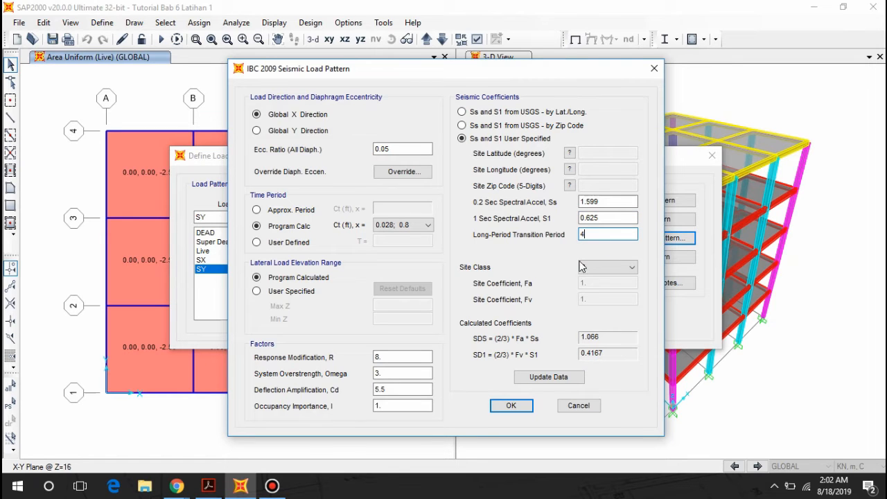
click(580, 267)
click(596, 316)
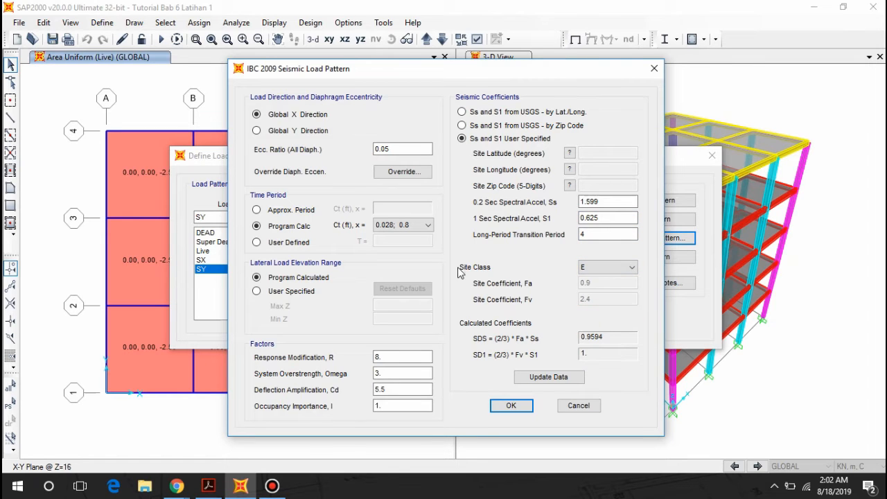
Step: Set Ct and x of SY to 0.016; 0.9 and accept its seismic load parameters
click(386, 227)
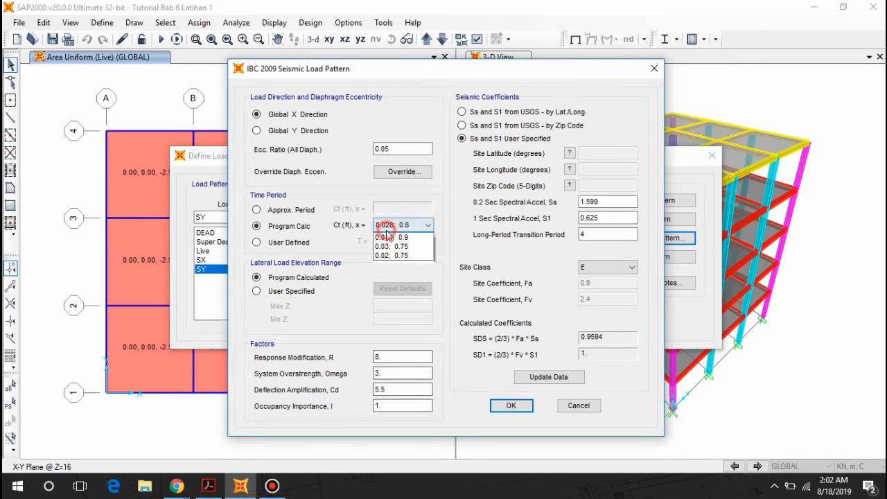
click(388, 237)
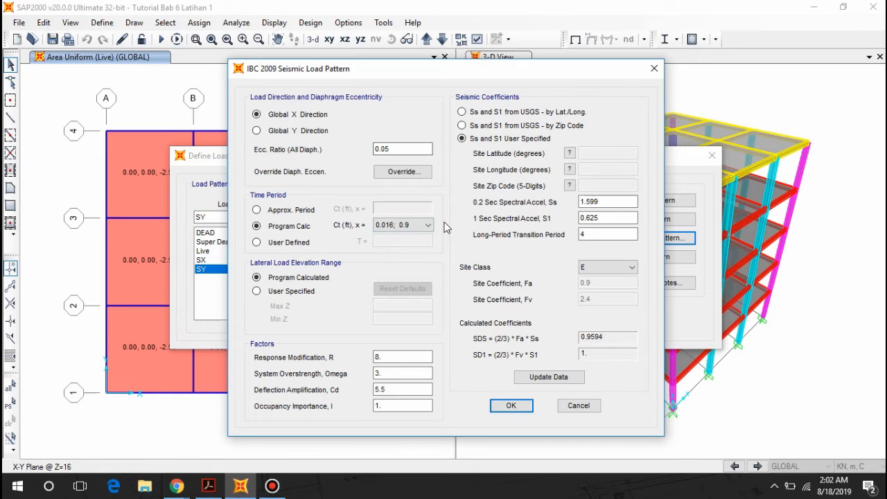
click(511, 405)
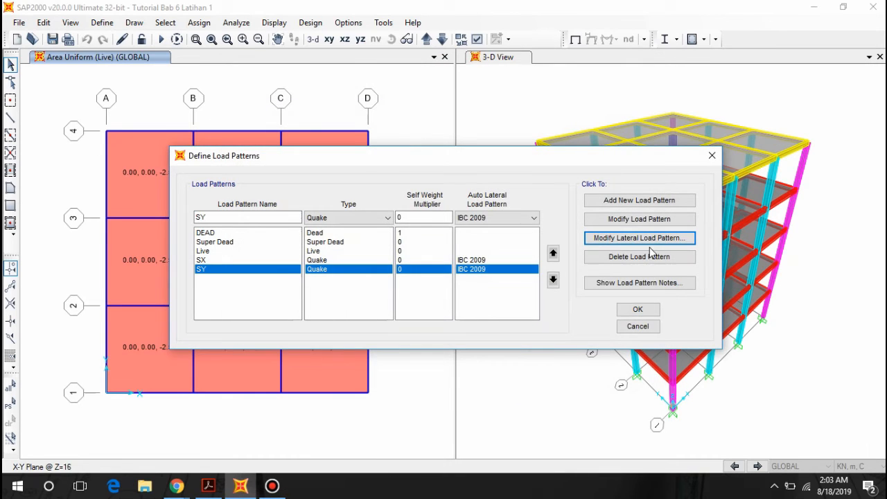
Step: Reopen the lateral load parameters of SY and set its load direction to Global Y Direction
click(629, 238)
click(257, 131)
click(503, 406)
click(485, 260)
click(484, 271)
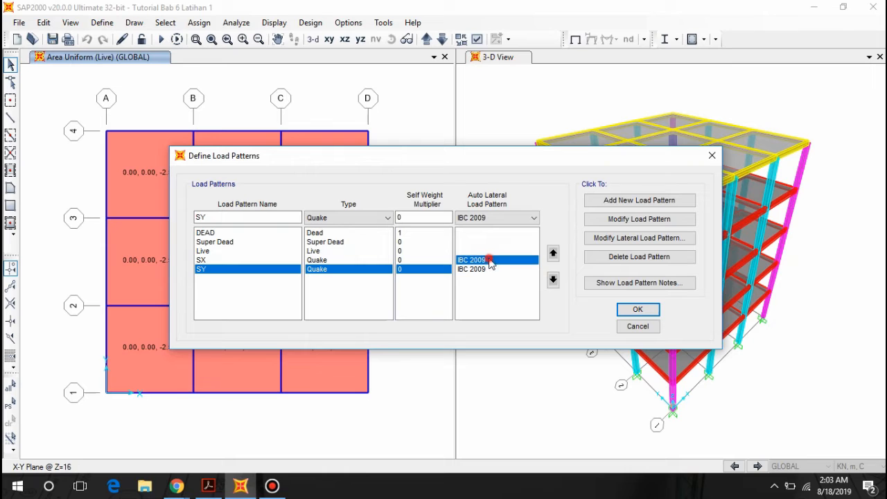
click(485, 260)
drag(509, 157, 509, 134)
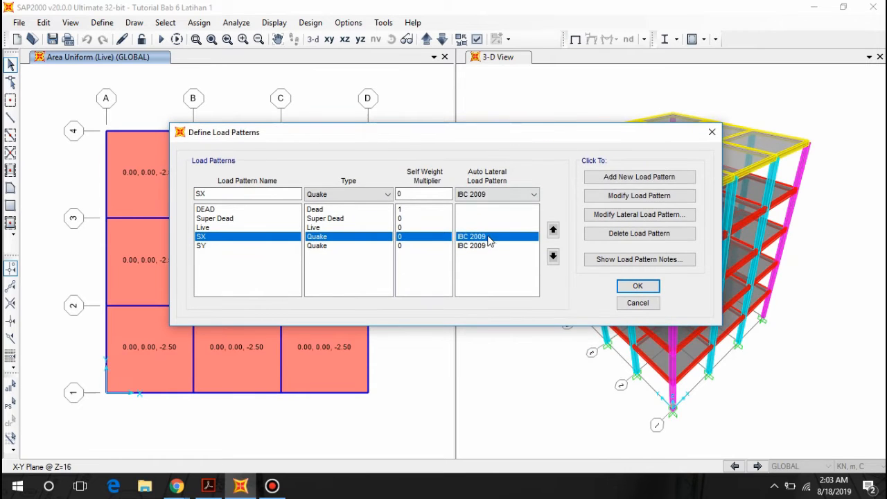
click(484, 248)
click(475, 236)
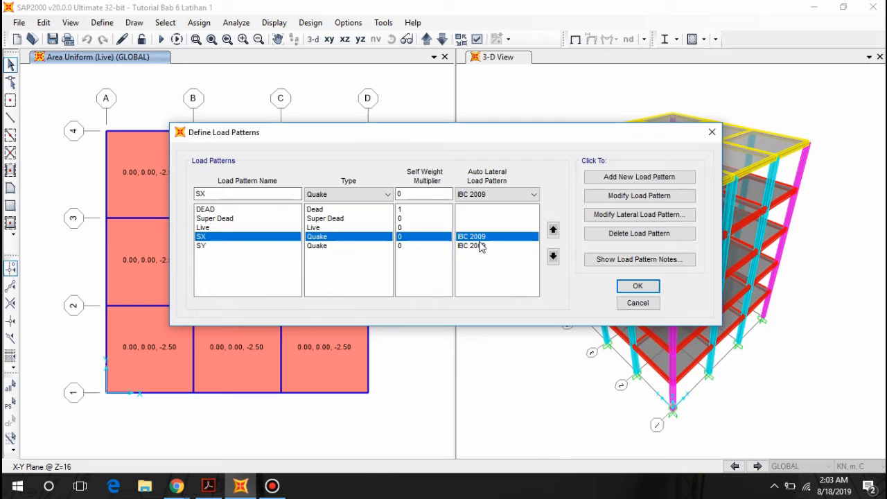
drag(543, 133, 529, 131)
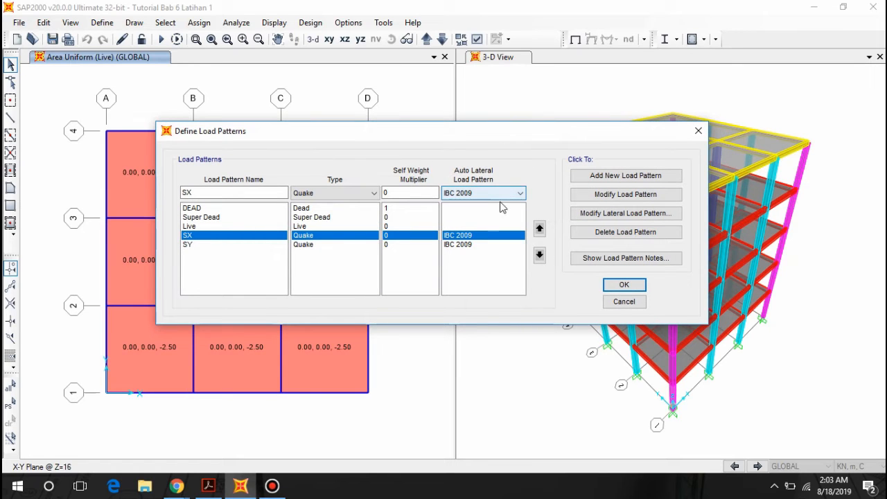
click(463, 246)
click(474, 235)
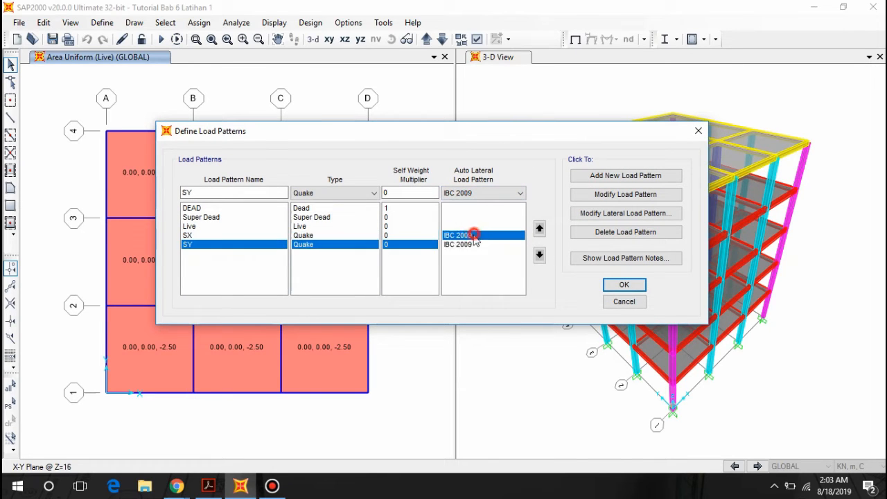
Step: Confirm the load pattern definitions and choose IBC 2009 as the response spectrum function type to add
click(623, 284)
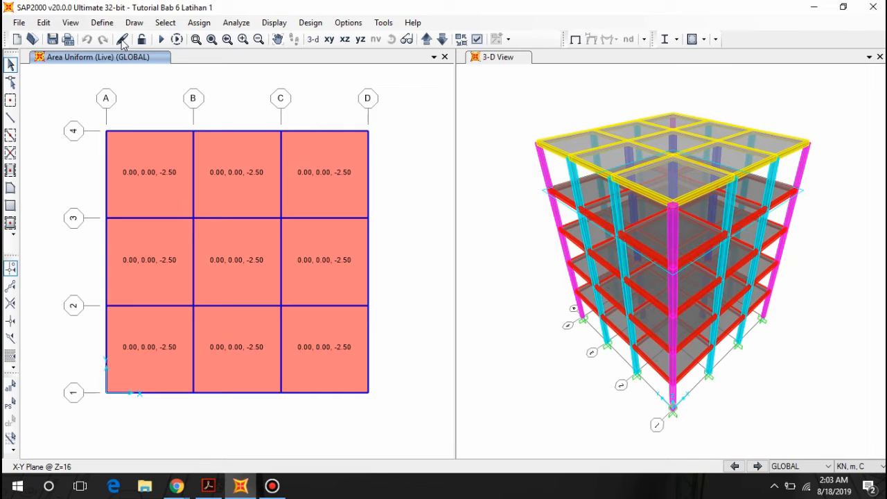
click(101, 23)
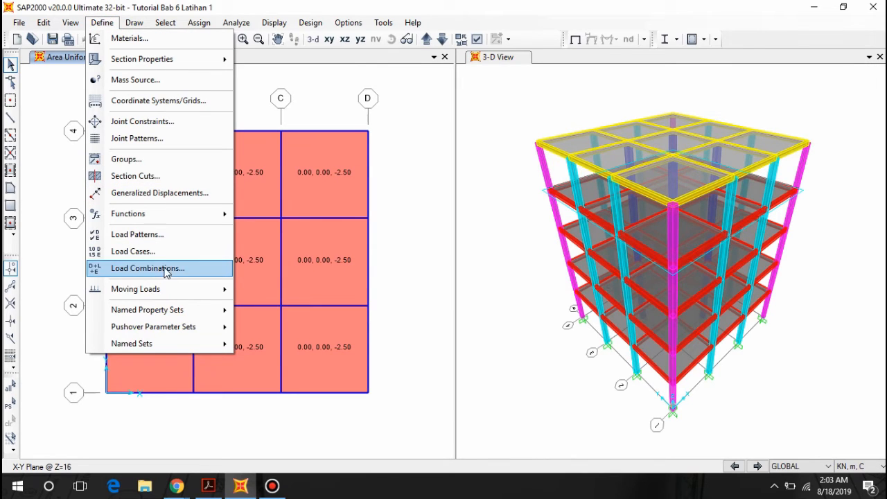
mouse_move(156, 215)
click(281, 214)
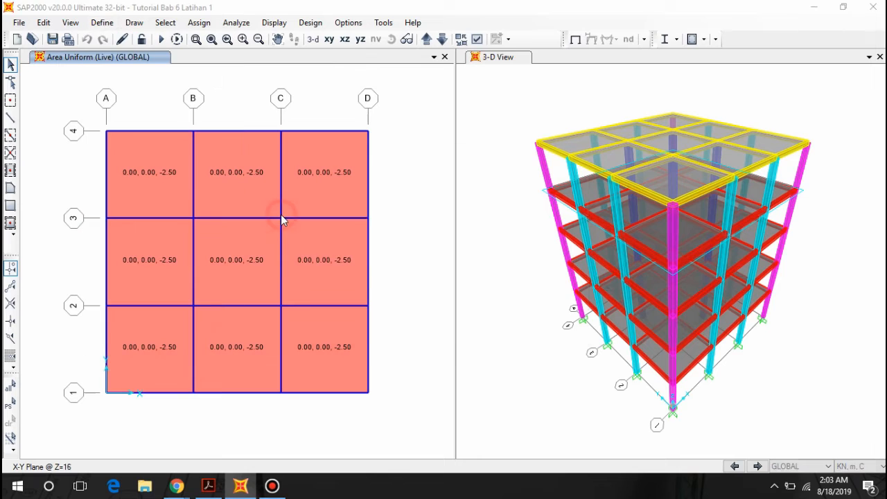
click(518, 206)
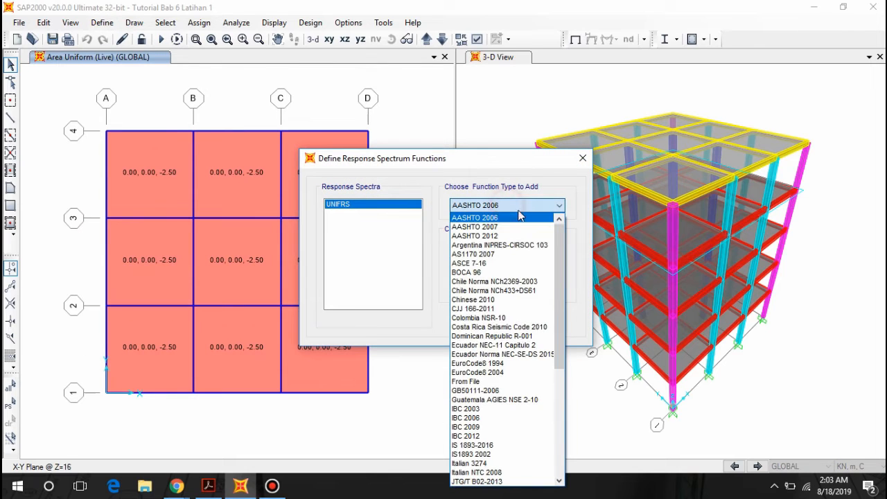
click(488, 428)
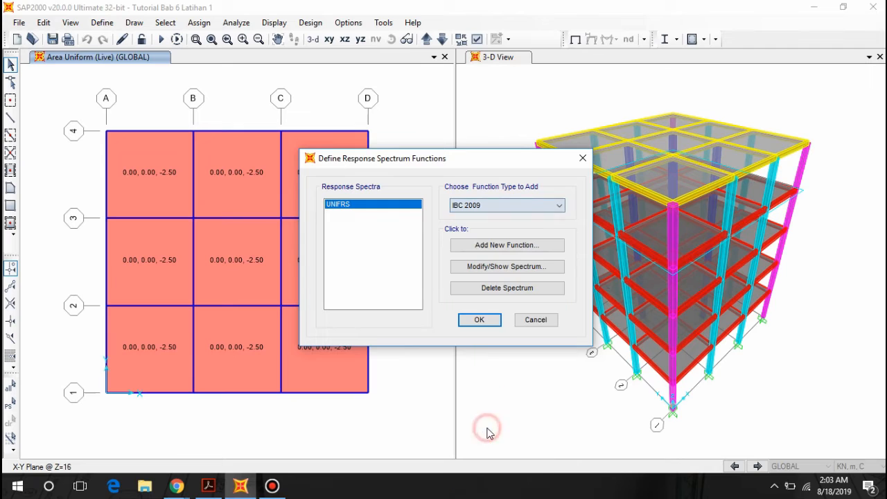
Step: Add a new IBC 2009 response spectrum function and name it RS Palu
drag(476, 158, 585, 116)
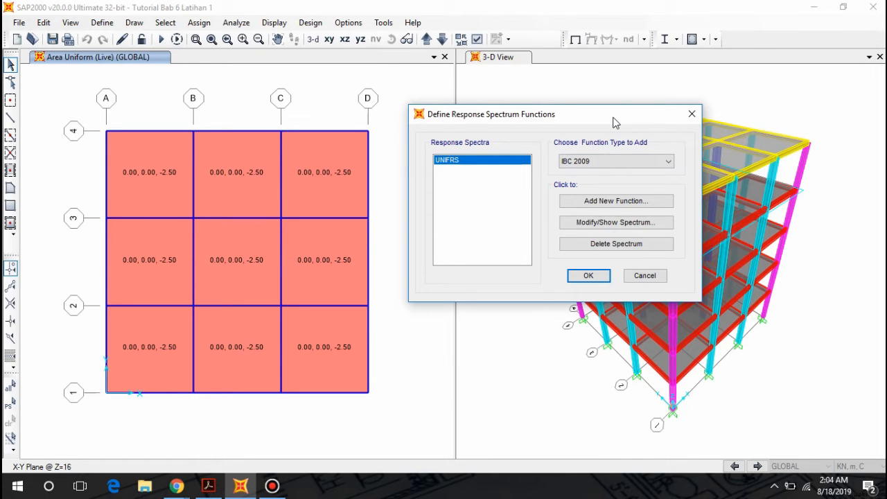
click(617, 203)
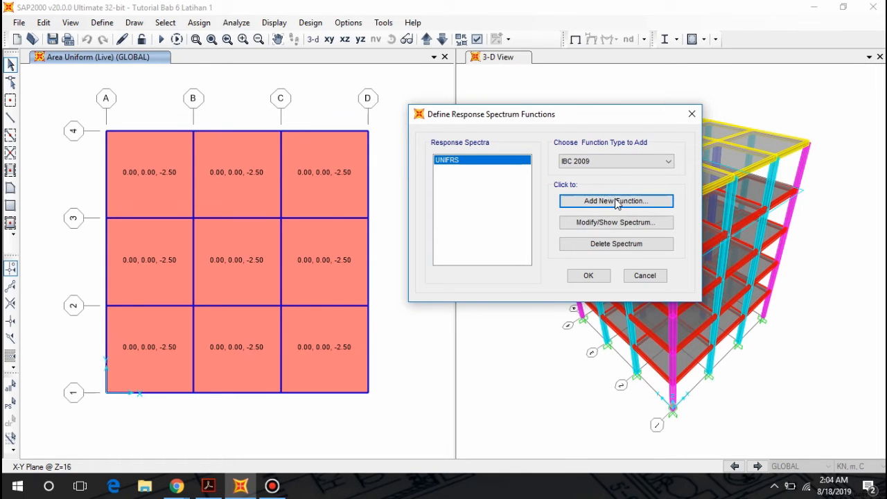
double_click(392, 97)
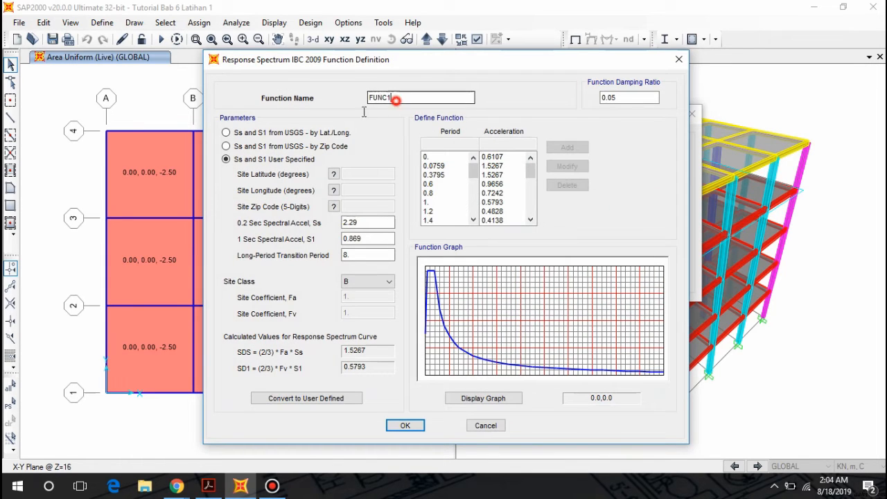
text(RS Palu)
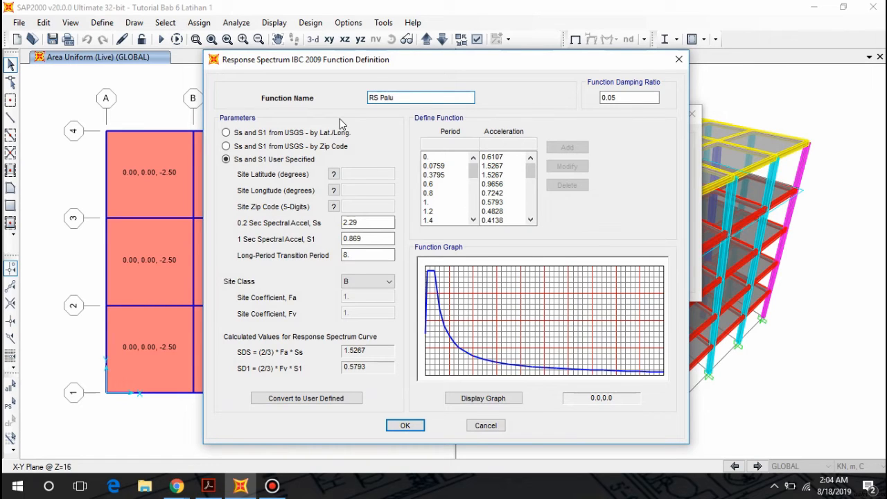
Step: Check Palu's spectral values in the Chrome results window, and in SAP2000 set Ss of RS Palu to 1.599 and S1 to 0.625
click(359, 222)
drag(388, 223, 340, 235)
click(177, 486)
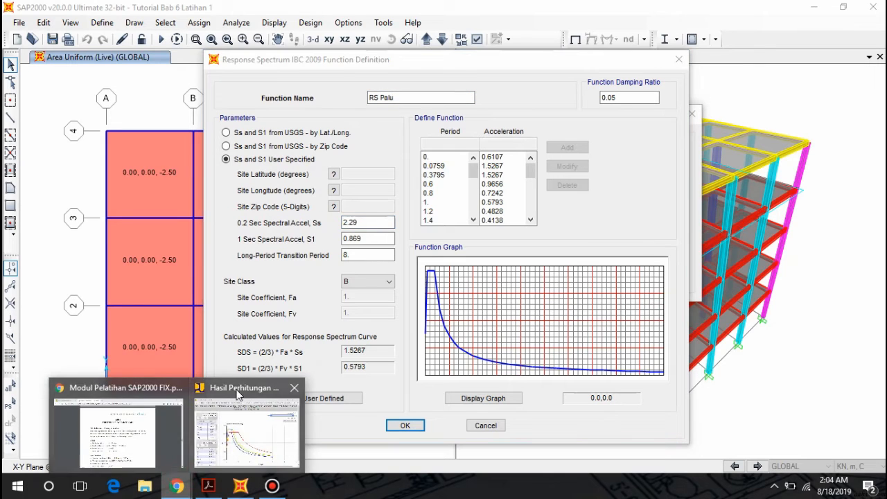
click(240, 416)
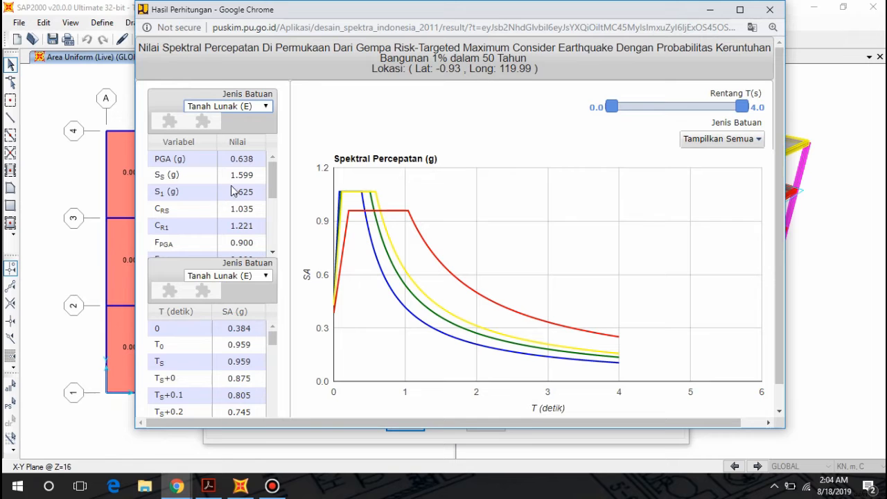
click(241, 485)
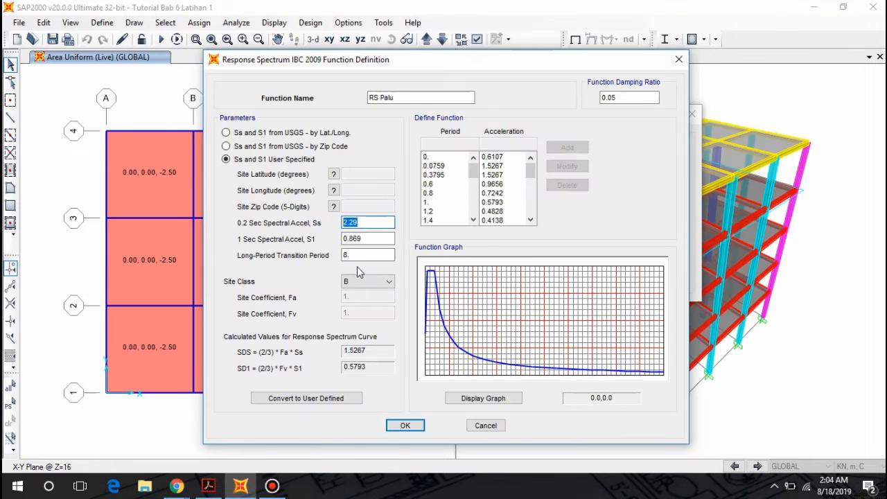
text(1.599)
click(378, 237)
key(BackSpace)
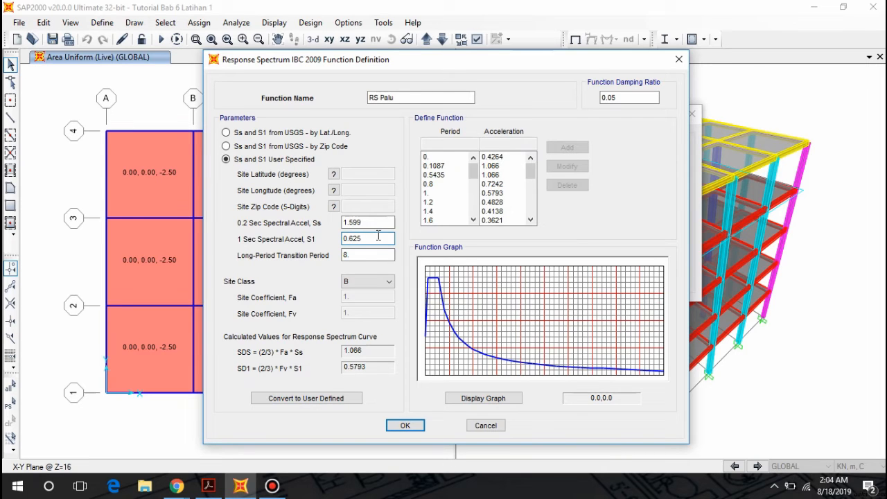
Step: Set the Long-Period Transition Period of RS Palu to 4 and its Site Class to E
key(Tab)
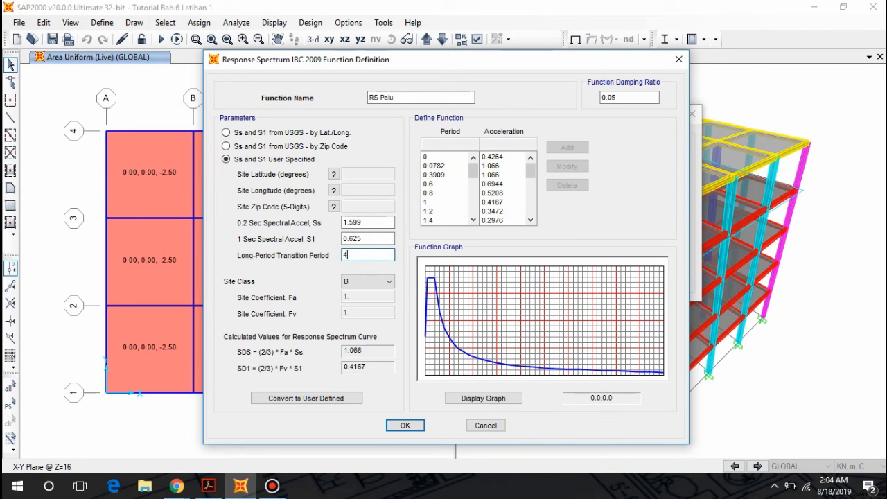
click(360, 281)
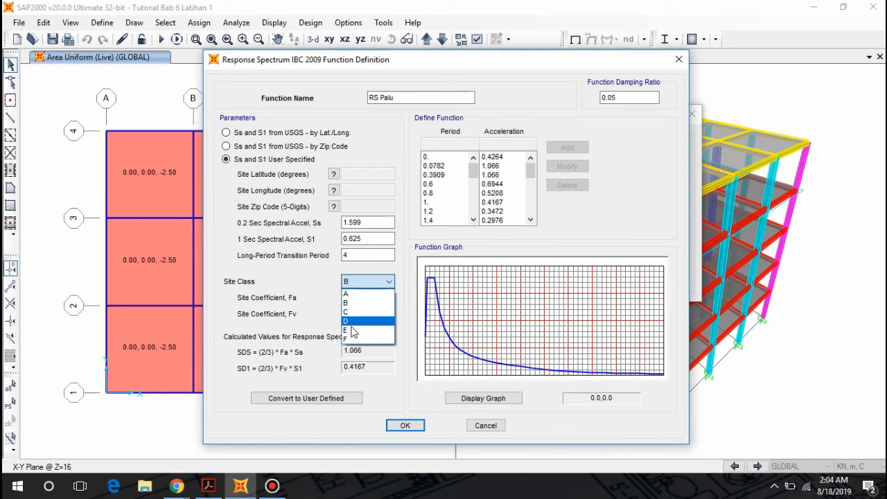
click(353, 330)
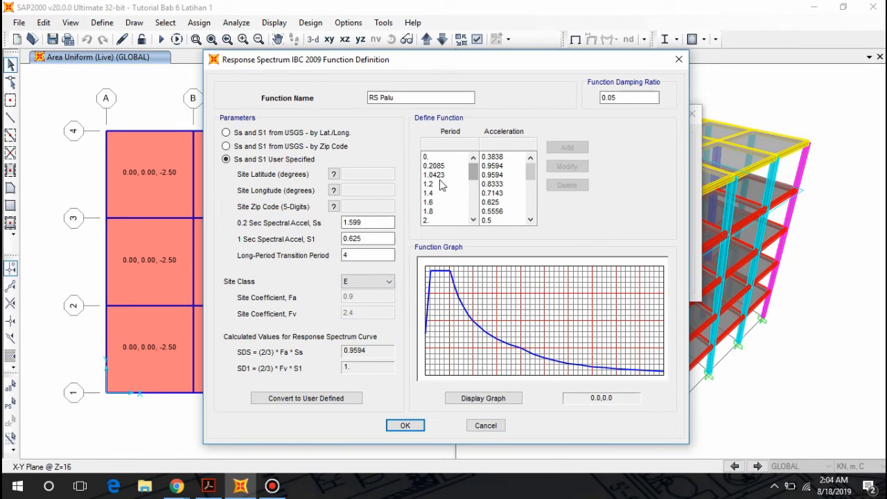
Step: Compare the first period and acceleration points of RS Palu in SAP2000 with the Tanah Lunak (E) spectrum table in the Chrome results window
mouse_move(472, 173)
mouse_down()
mouse_move(474, 218)
mouse_move(471, 159)
mouse_up()
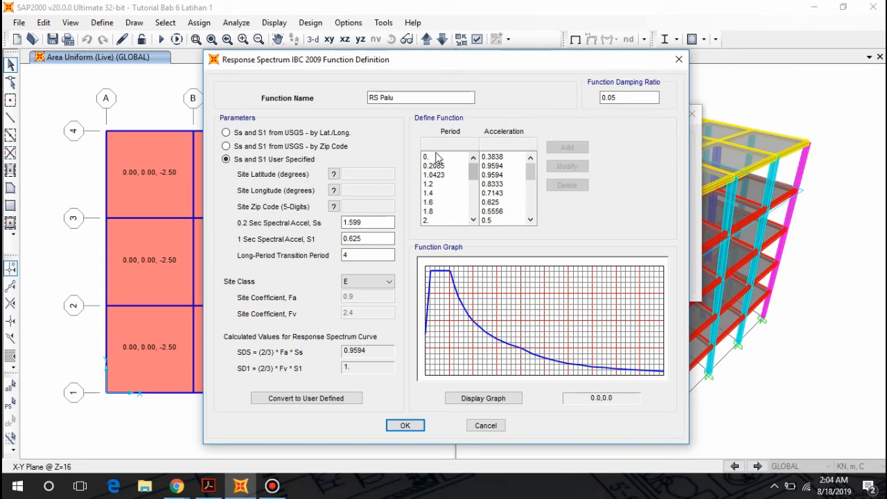
click(500, 158)
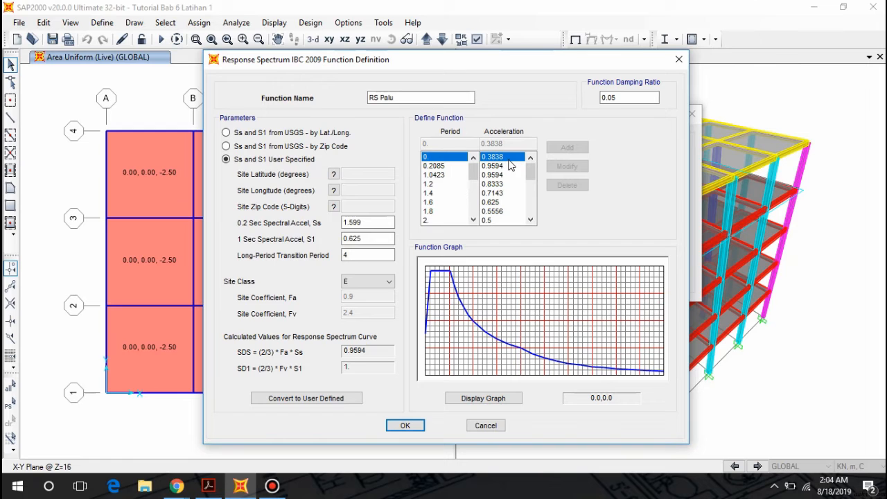
mouse_move(178, 486)
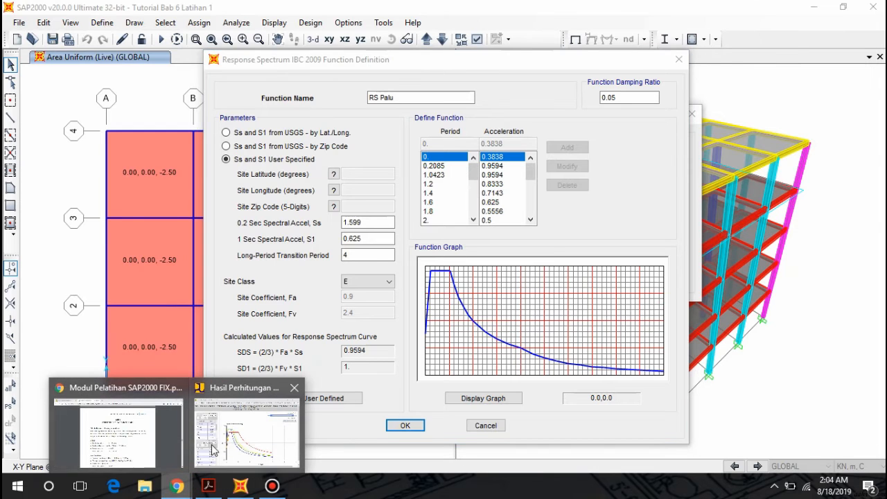
click(221, 444)
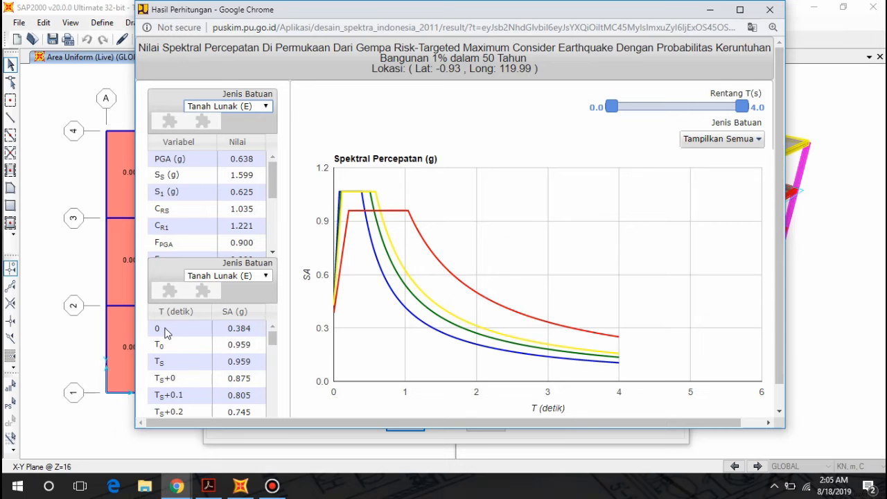
click(233, 488)
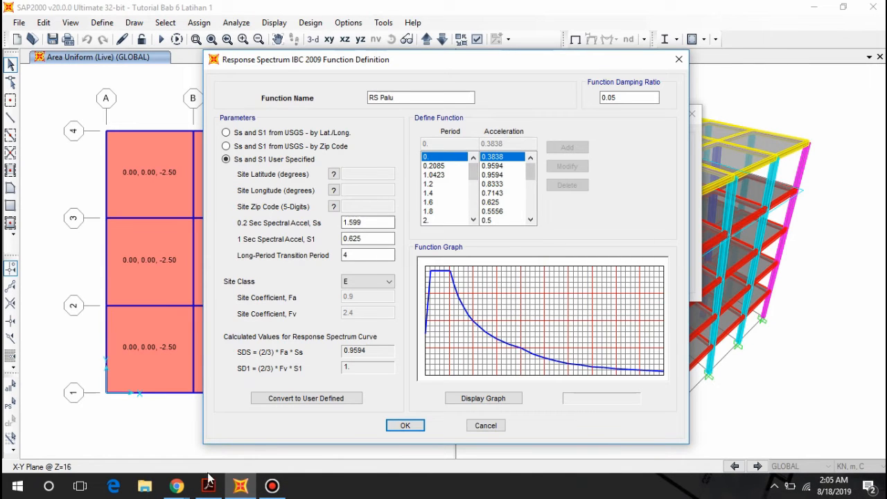
click(177, 486)
click(246, 427)
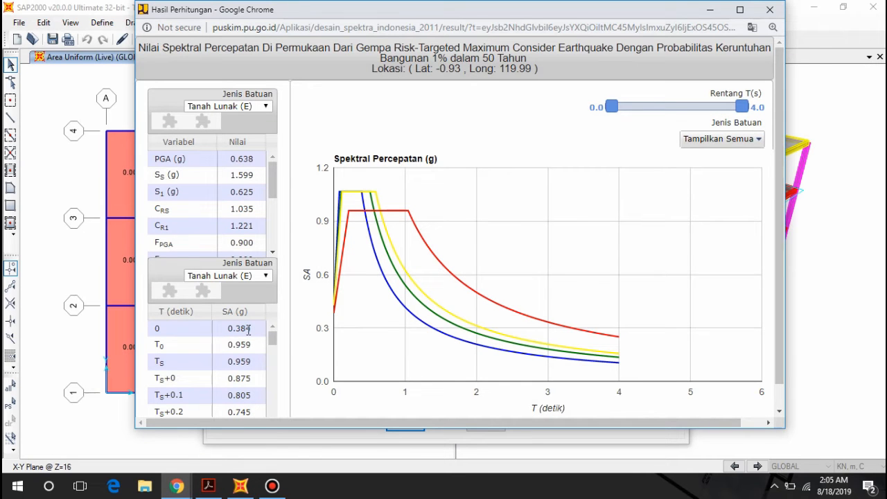
click(241, 486)
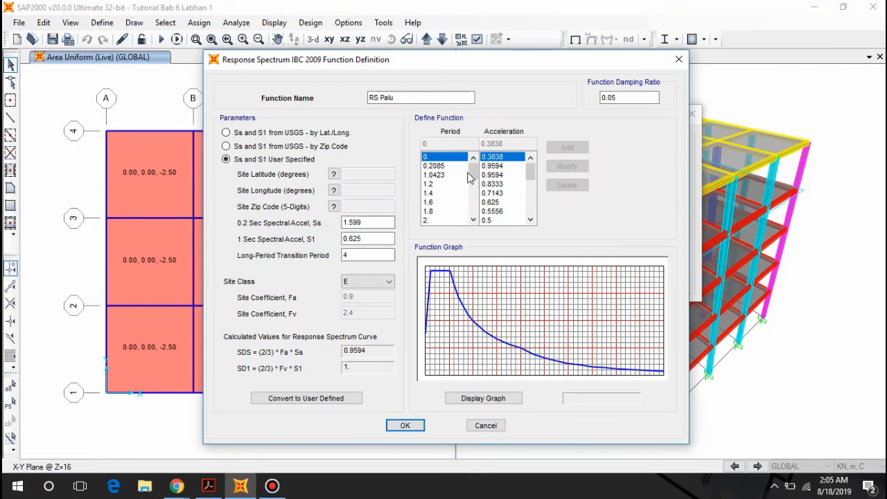
click(502, 166)
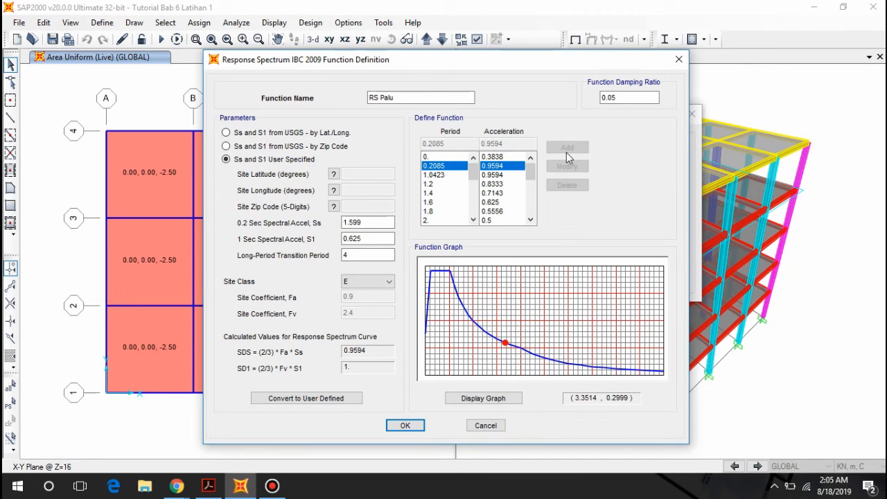
Step: Keep the function damping ratio of RS Palu at 0.05 and accept the function and the response spectrum definitions
click(626, 99)
click(621, 97)
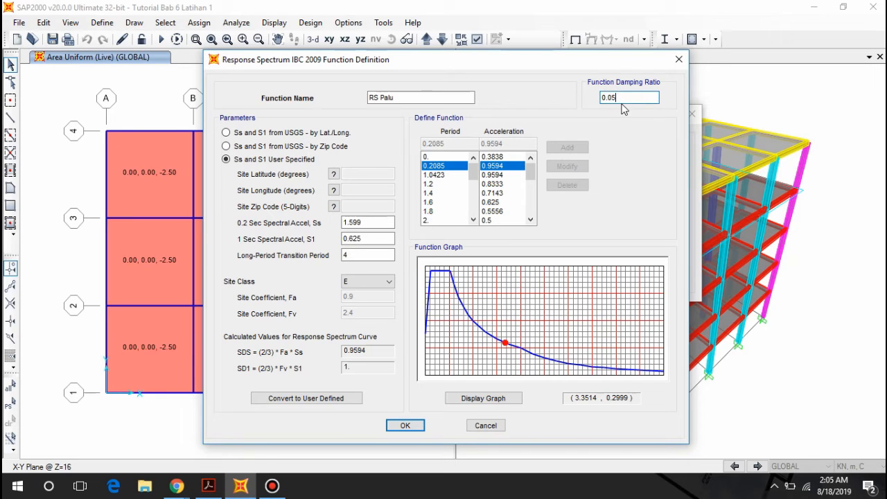
drag(617, 97, 597, 97)
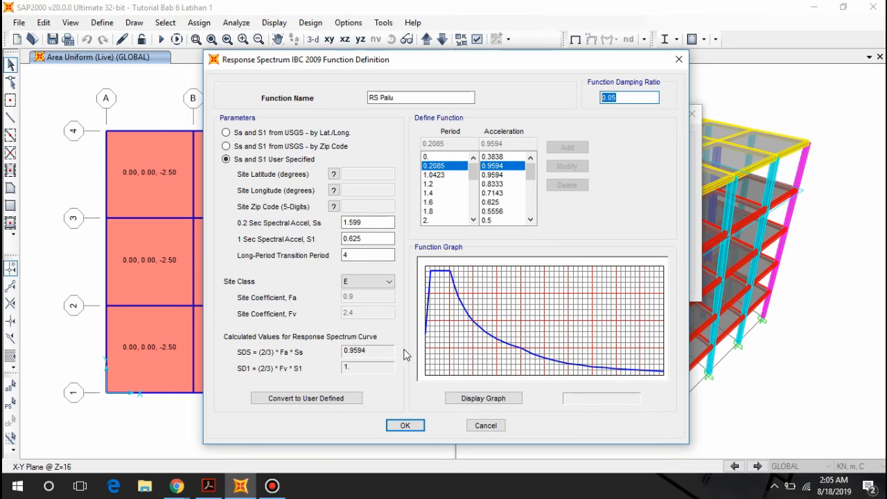
click(406, 427)
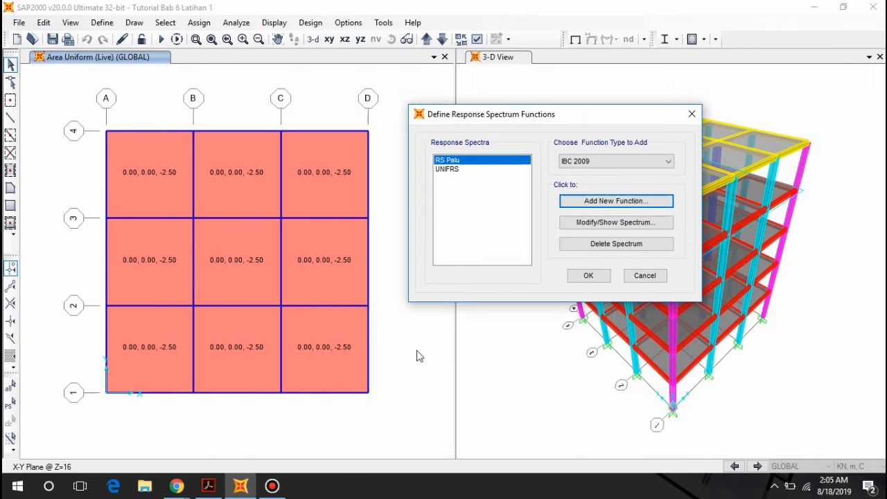
click(582, 275)
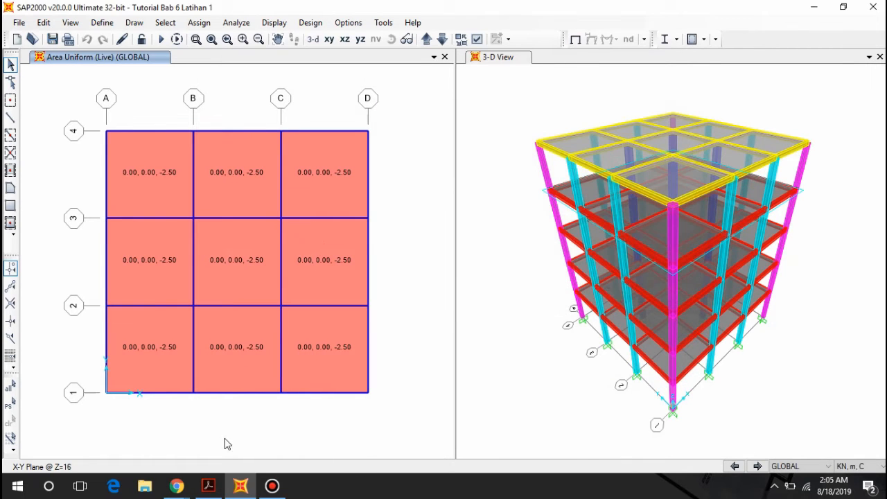
Step: Switch to the training module PDF in Adobe Acrobat and consult the instructions following the IBC 2009 response spectrum input
click(208, 486)
scroll(436, 289, down, 10)
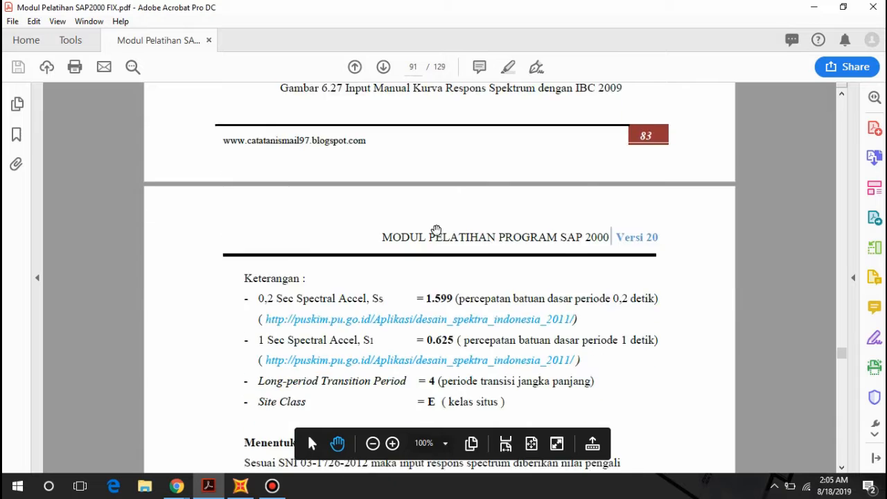
Step: Examine the training module's section on determining the response spectrum multiplier, g x I / R, and its load case input path
scroll(460, 236, down, 5)
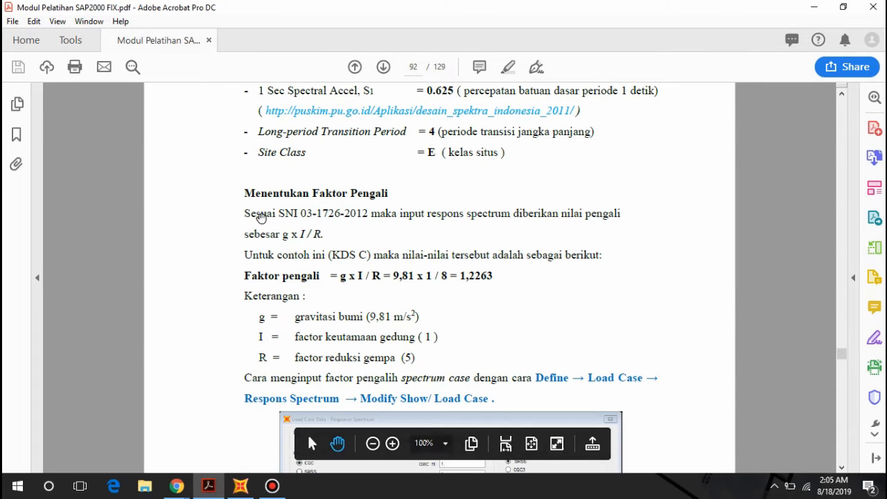
scroll(311, 243, down, 2)
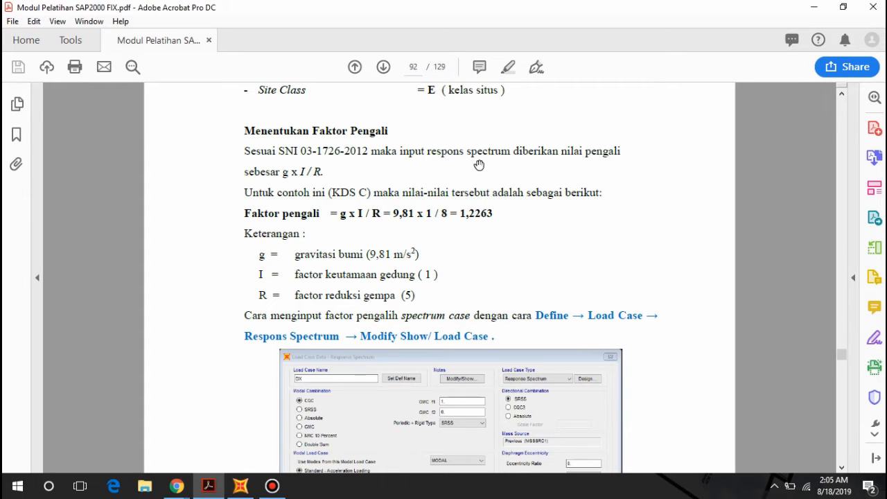
scroll(395, 185, down, 1)
scroll(360, 215, up, 2)
scroll(287, 240, down, 2)
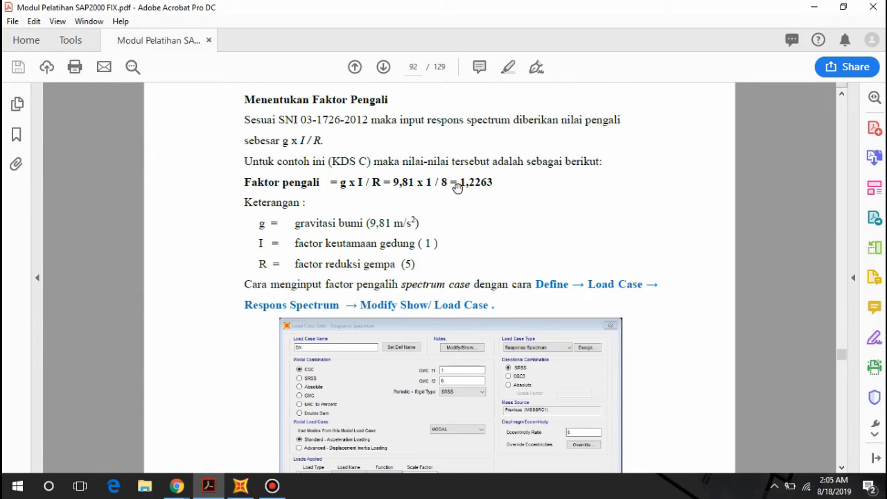
scroll(457, 178, down, 1)
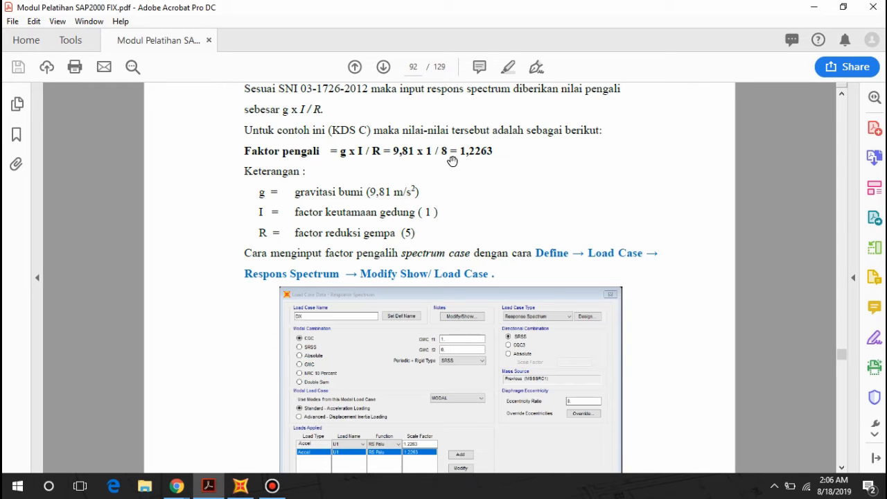
scroll(457, 168, down, 1)
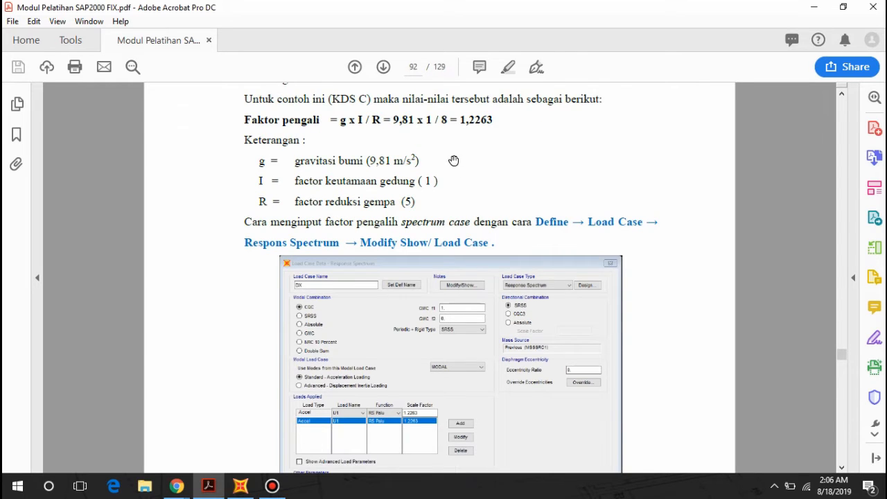
scroll(460, 159, up, 2)
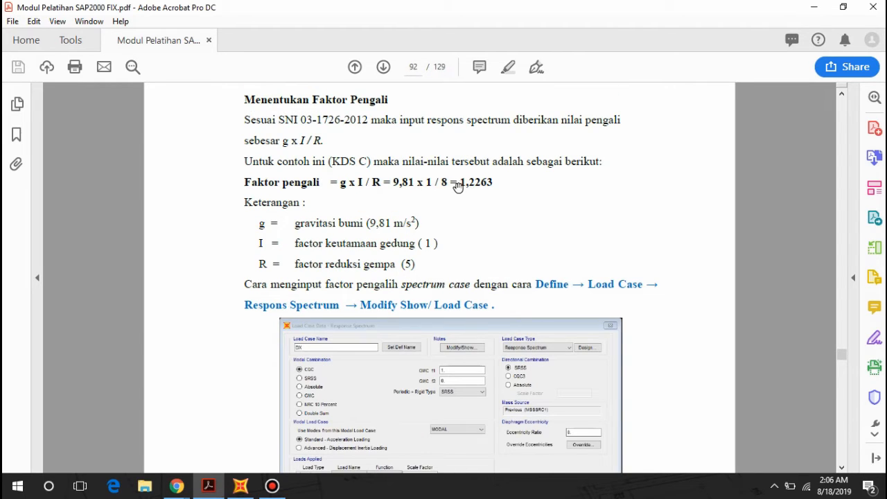
scroll(396, 184, up, 1)
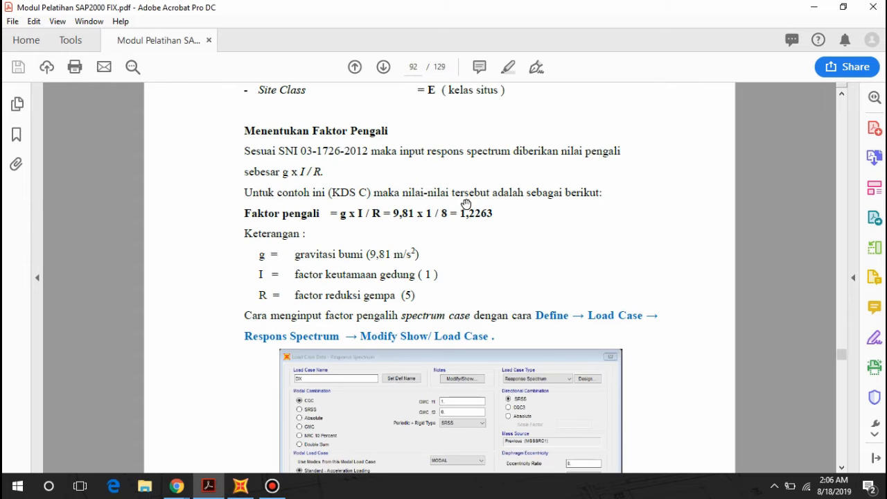
Step: Switch to SAP2000 and start a new load case named DX with the Response Spectrum type
click(249, 490)
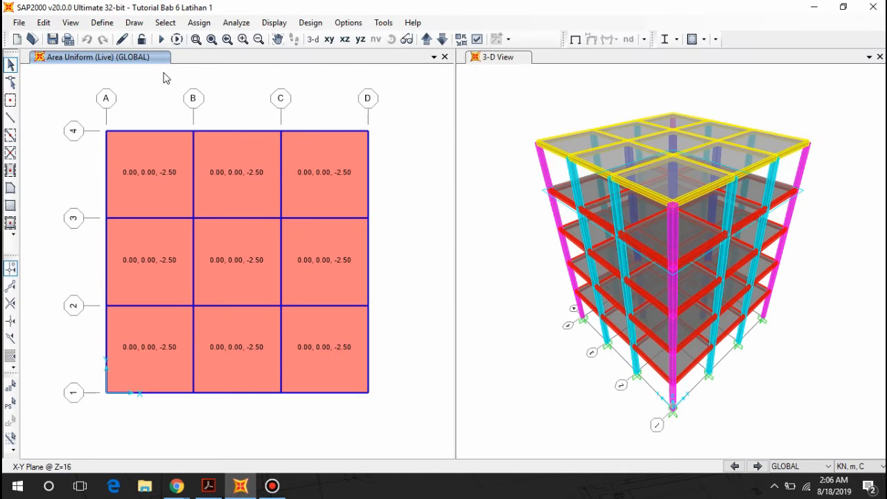
click(102, 23)
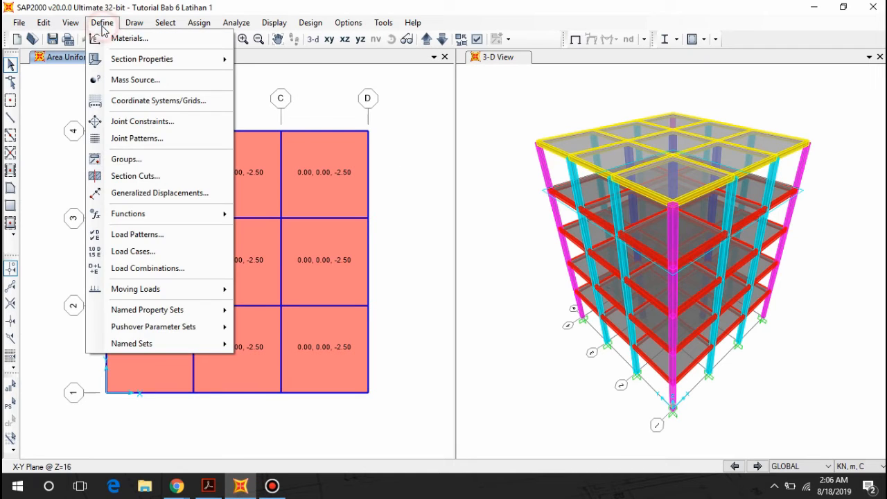
click(135, 252)
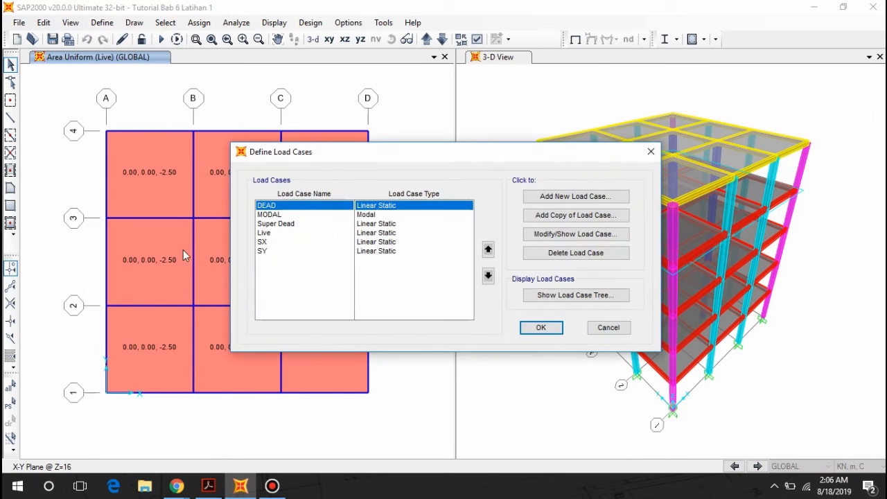
click(555, 200)
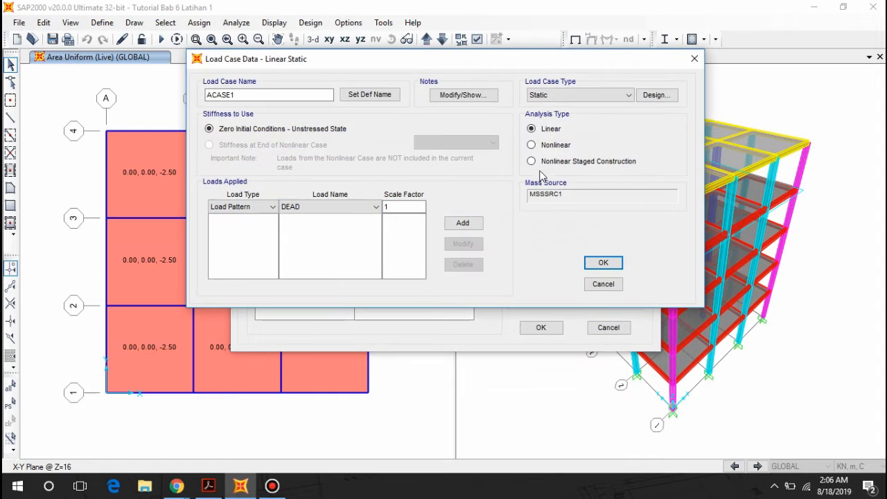
double_click(239, 94)
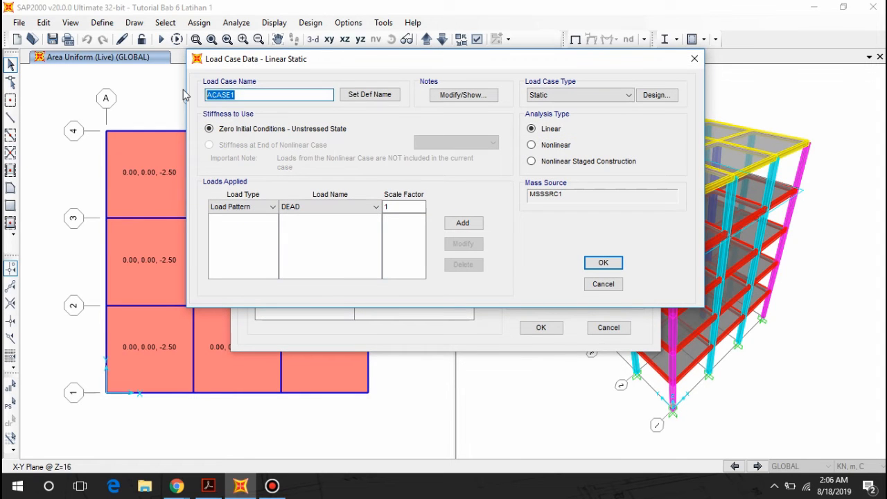
text(DX)
click(556, 95)
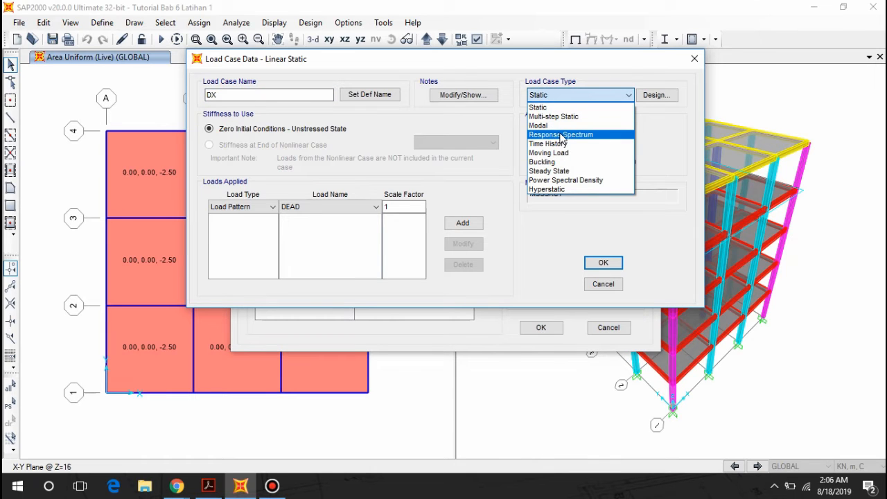
click(562, 135)
Step: Set the DX load's scale factor to 9.81*1/8 and compare it with the multiplier in the module PDF
click(380, 292)
double_click(379, 292)
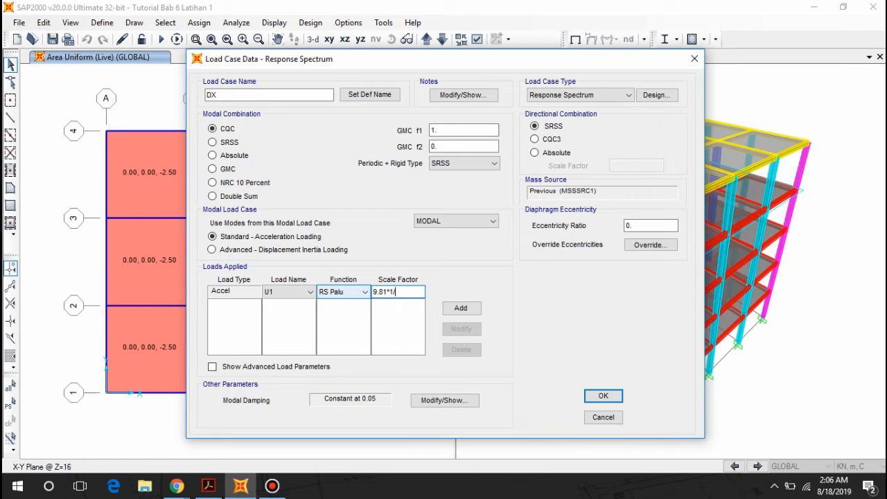
key(Return)
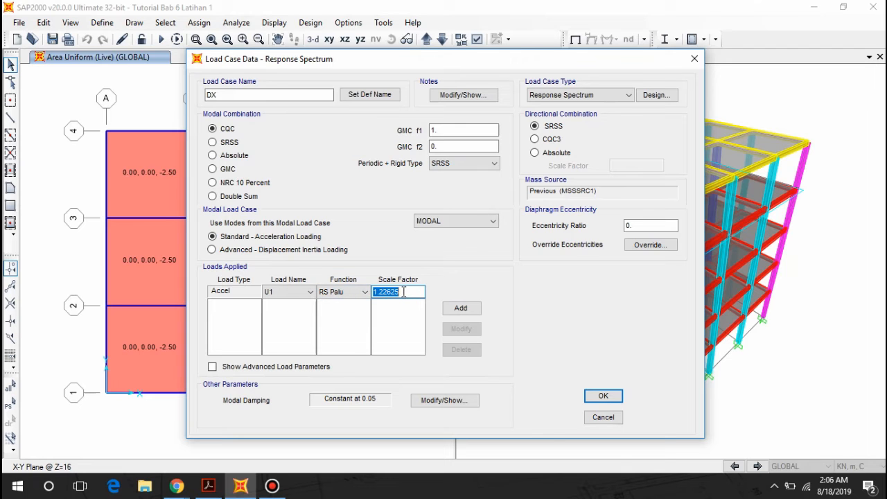
click(208, 485)
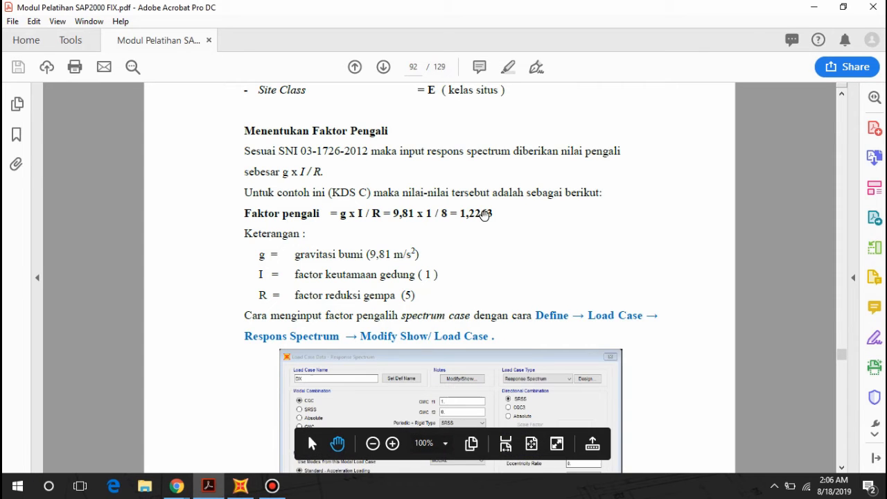
scroll(480, 214, down, 3)
click(240, 486)
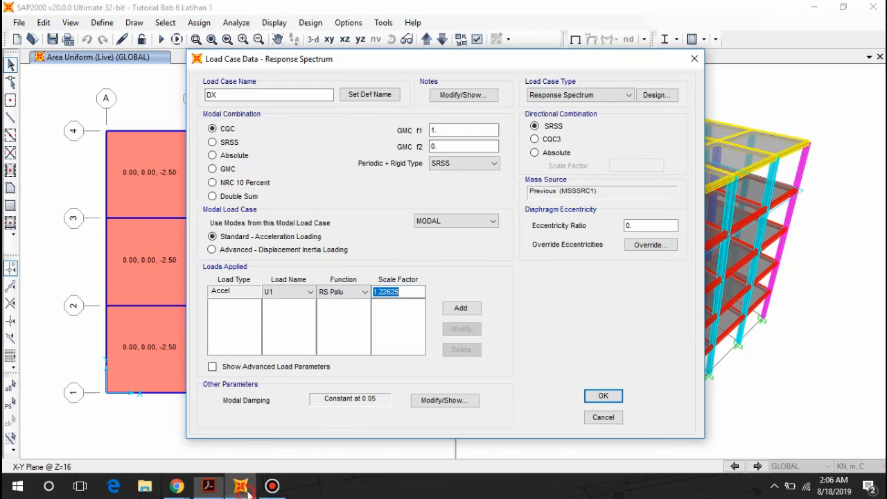
Step: Add the U1 acceleration load with the RS Palu function to the DX case and accept the load case
click(341, 294)
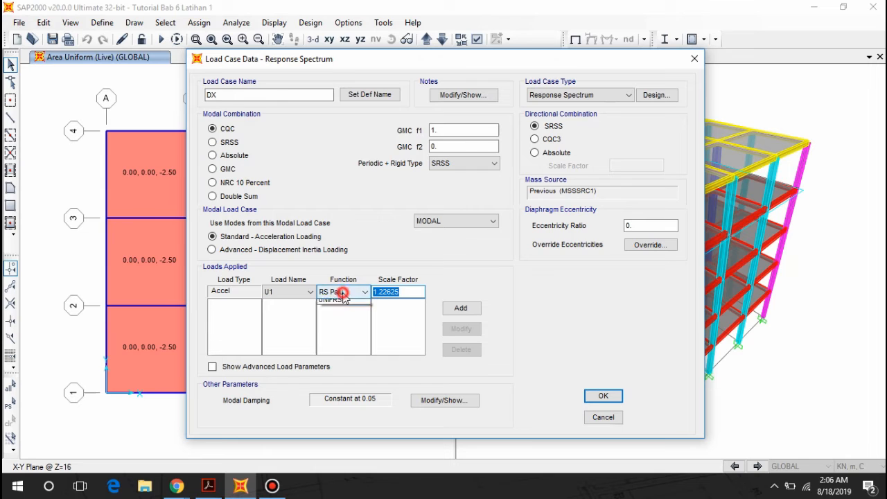
click(338, 305)
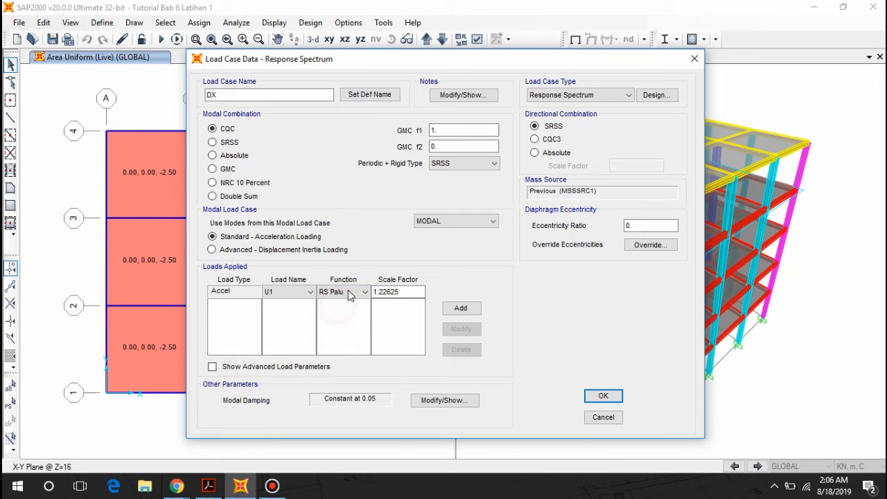
drag(372, 65, 386, 50)
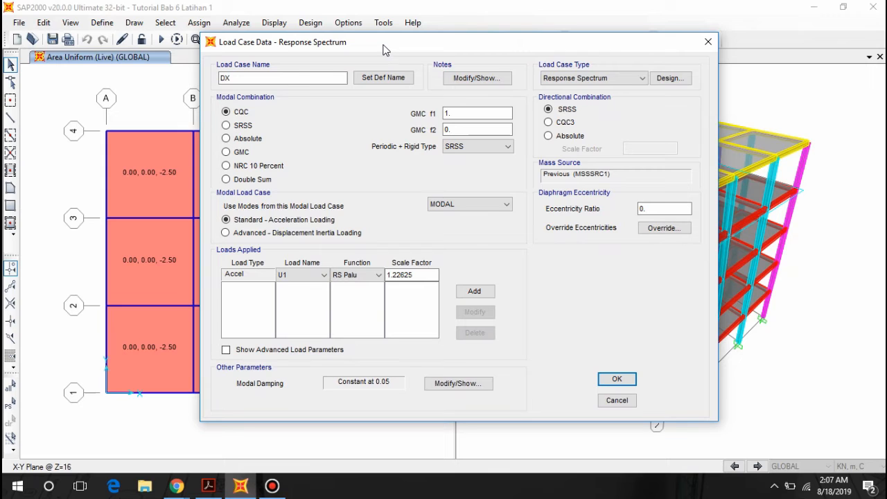
click(354, 275)
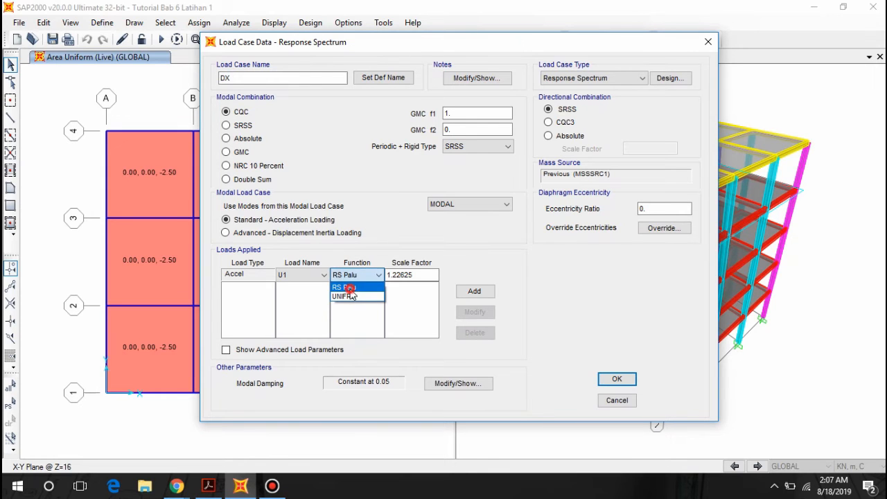
click(346, 287)
click(301, 275)
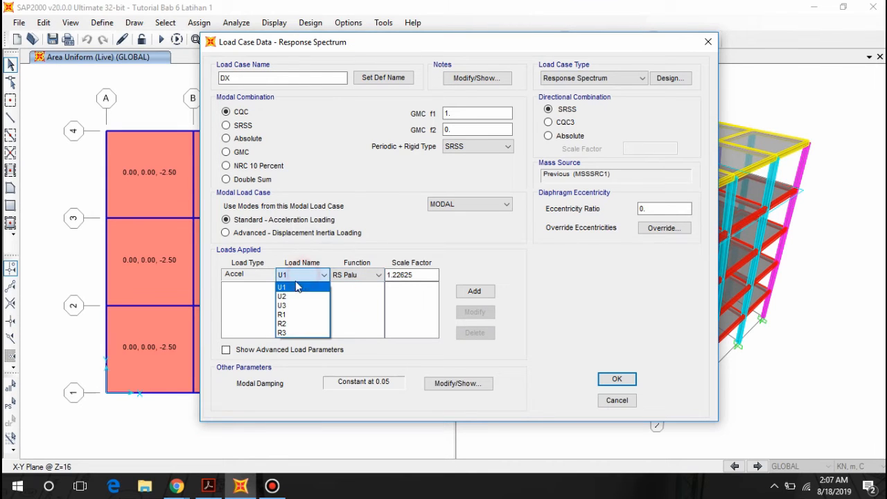
click(297, 287)
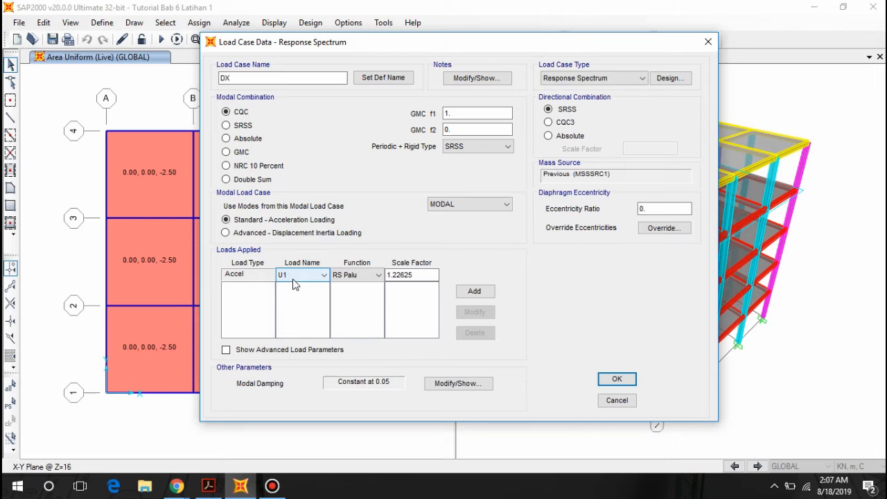
click(475, 292)
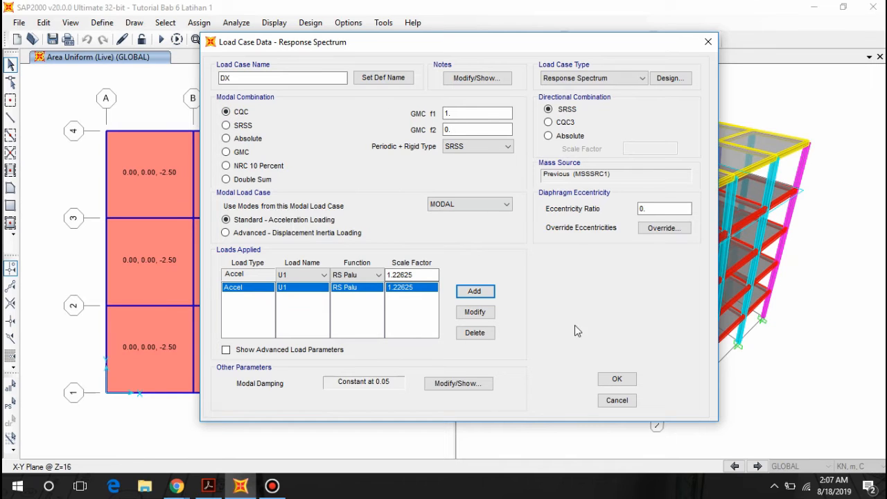
click(617, 383)
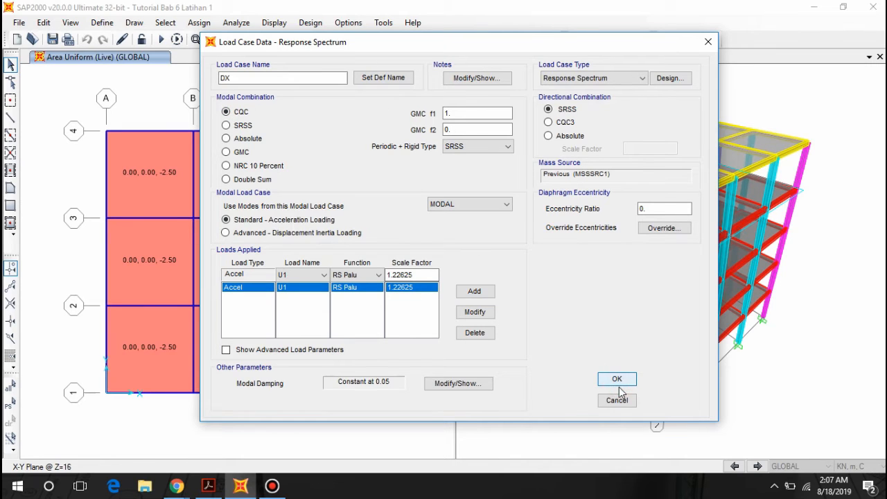
click(617, 383)
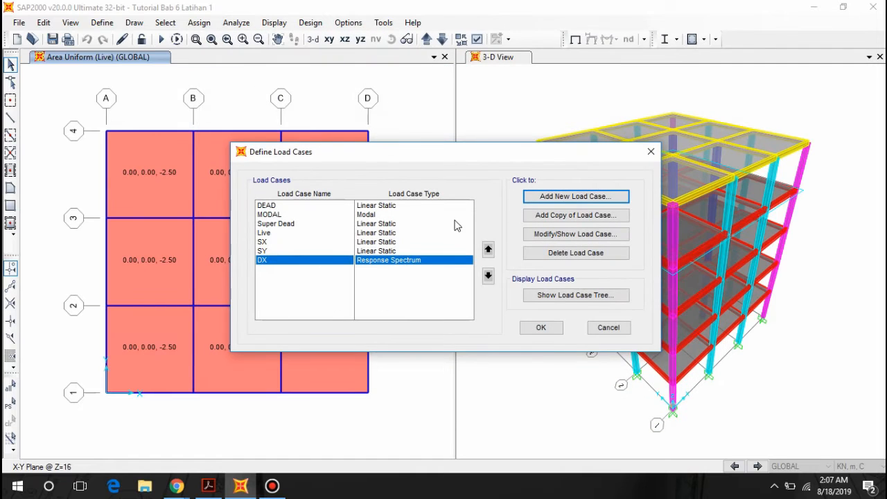
Step: Make a copy of the DX response spectrum load case and name it DY
drag(471, 157, 464, 134)
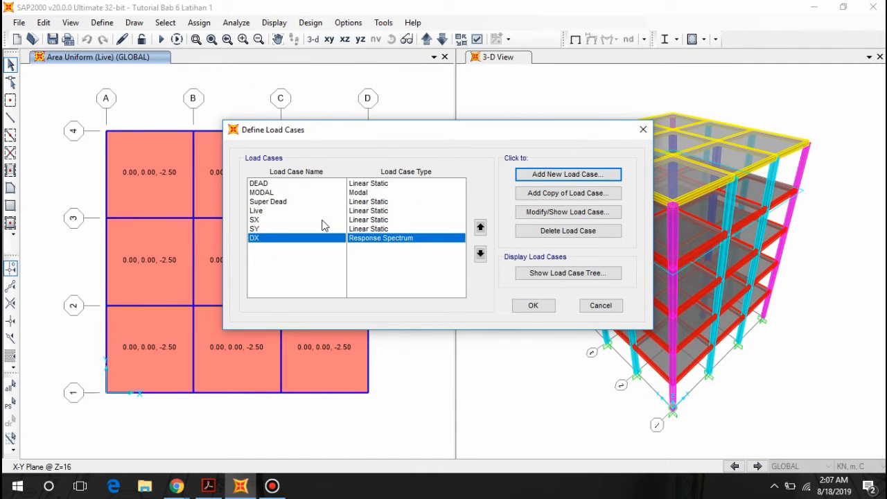
click(547, 193)
drag(242, 95, 158, 104)
text(DY)
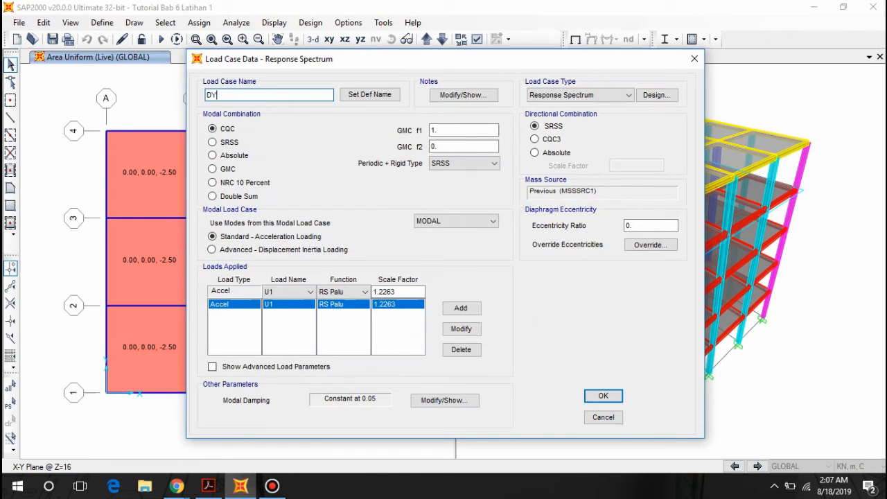
Step: Change the DY case's applied acceleration load from the X direction to U2
click(294, 292)
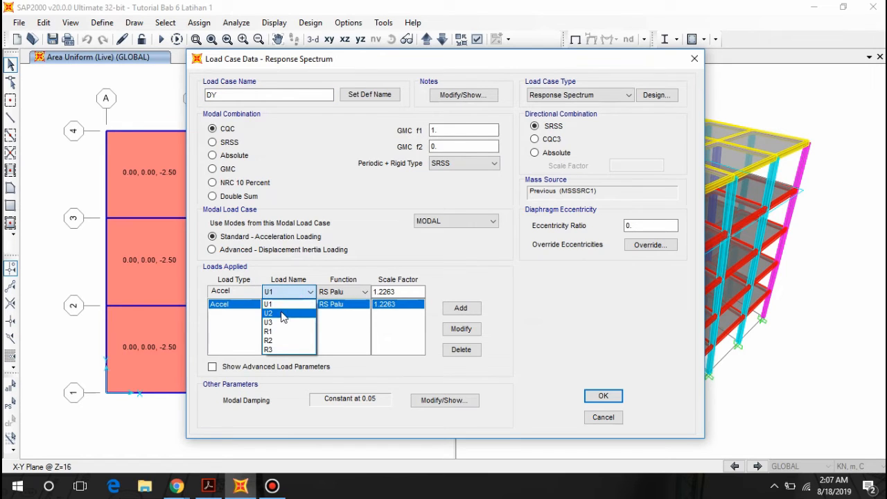
click(281, 314)
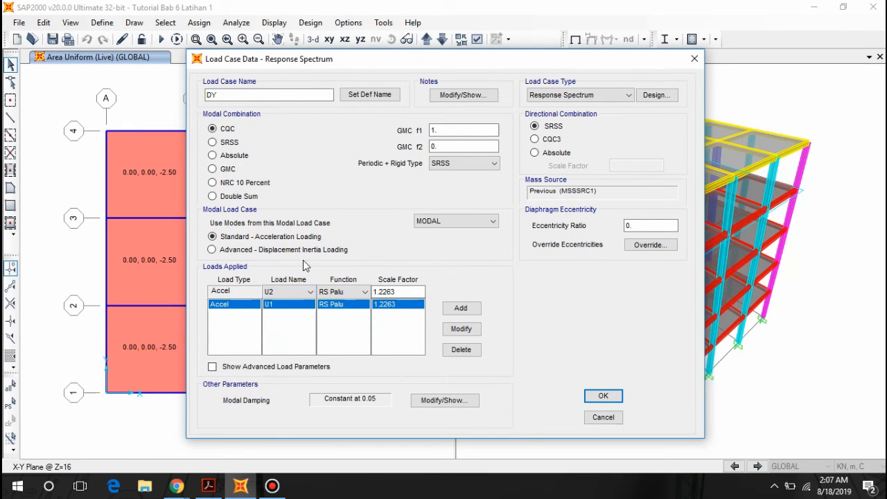
click(462, 330)
click(401, 291)
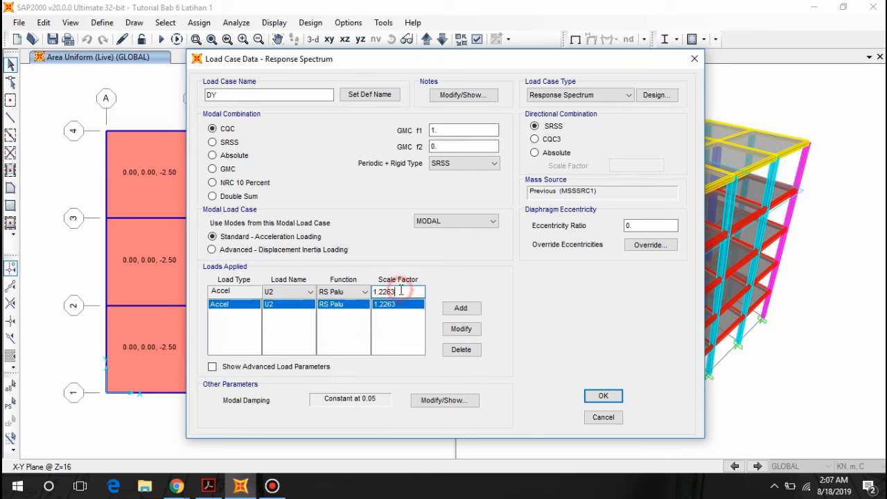
Step: Check the module PDF's Y-direction earthquake instructions, return to SAP2000 and reapply the U2 load entry in DY
click(220, 479)
scroll(443, 197, up, 2)
scroll(467, 189, down, 9)
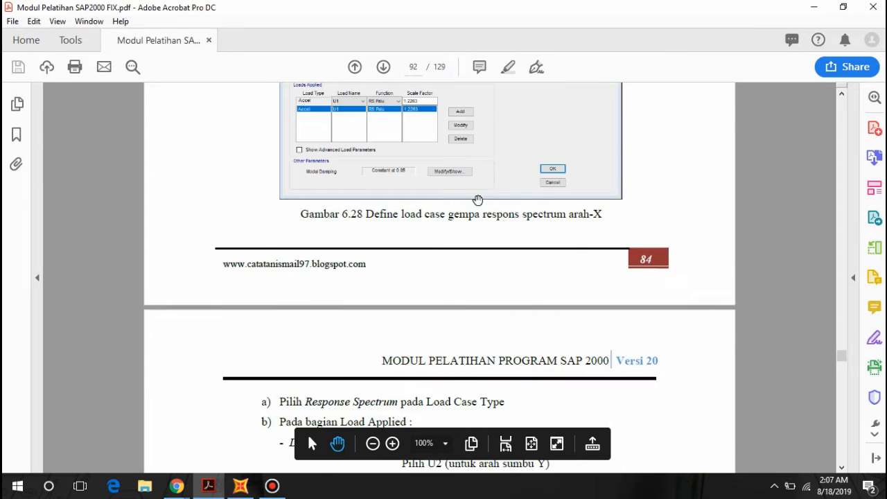
scroll(478, 200, down, 10)
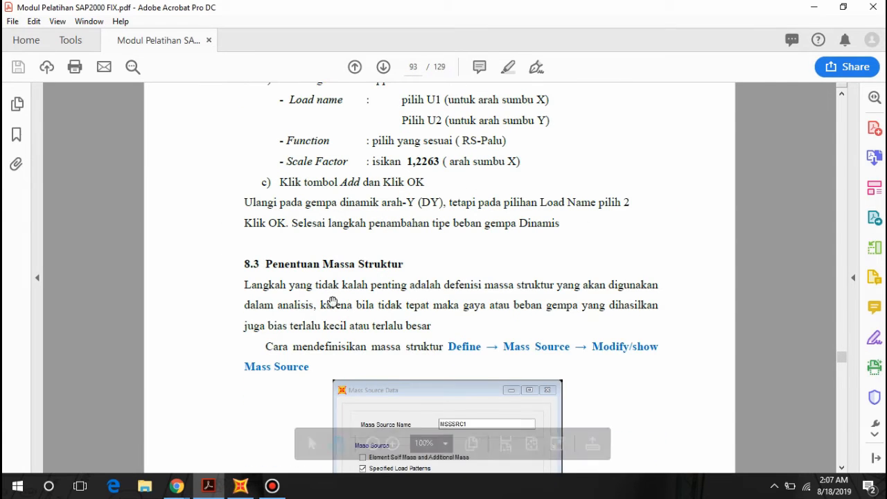
click(240, 486)
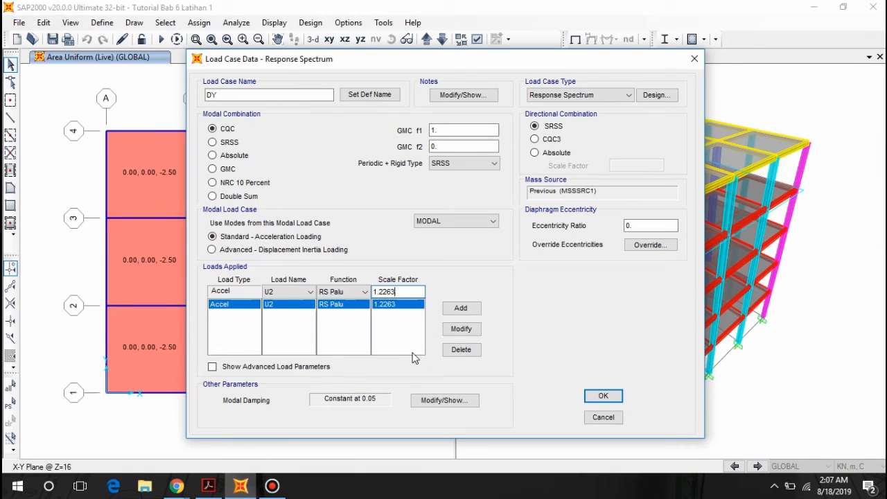
click(462, 329)
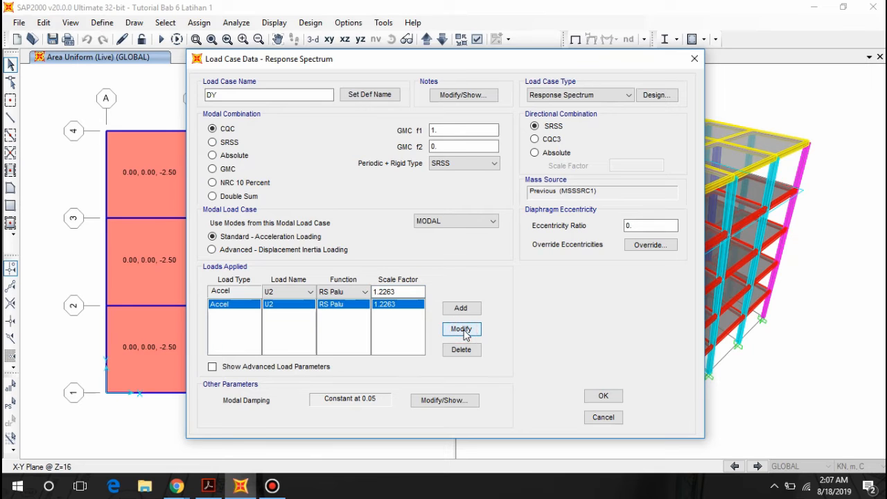
Step: Accept the DY response spectrum load case and confirm the load case definitions
click(601, 397)
click(533, 306)
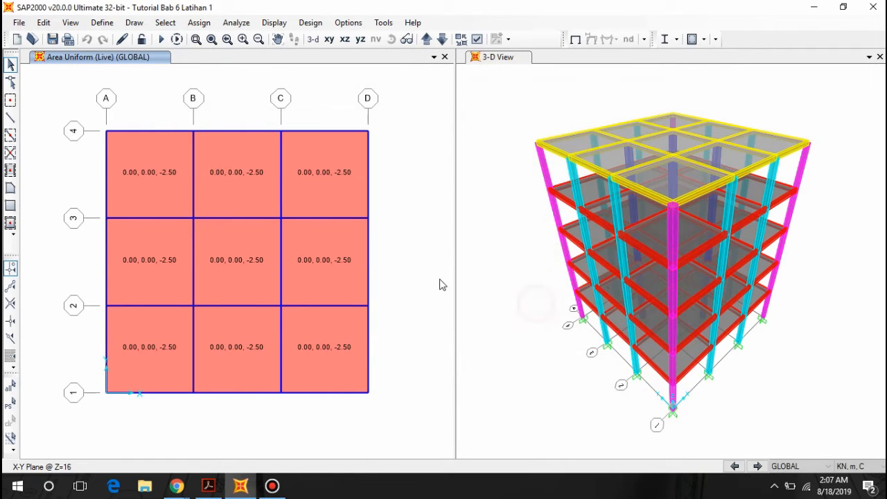
Step: Switch to the module PDF in Acrobat and read section 8.3 on defining the structural mass through the Mass Source settings
click(208, 486)
scroll(441, 266, down, 5)
scroll(441, 266, down, 3)
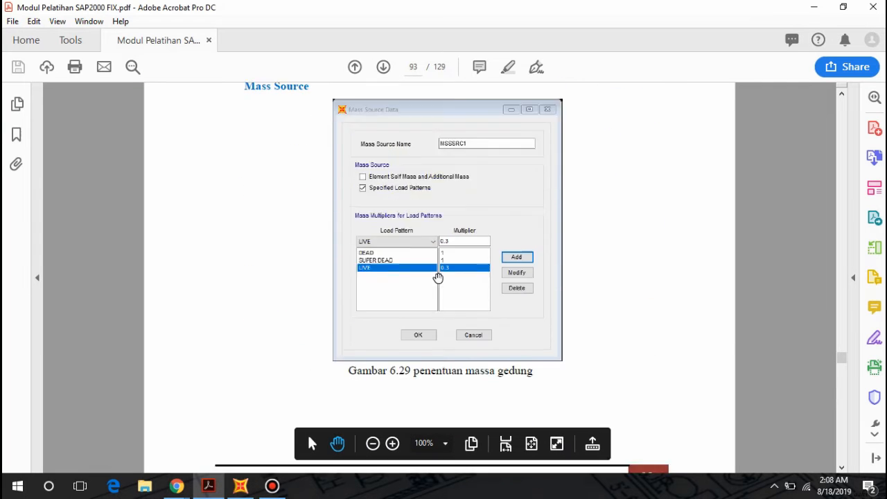
scroll(418, 273, up, 8)
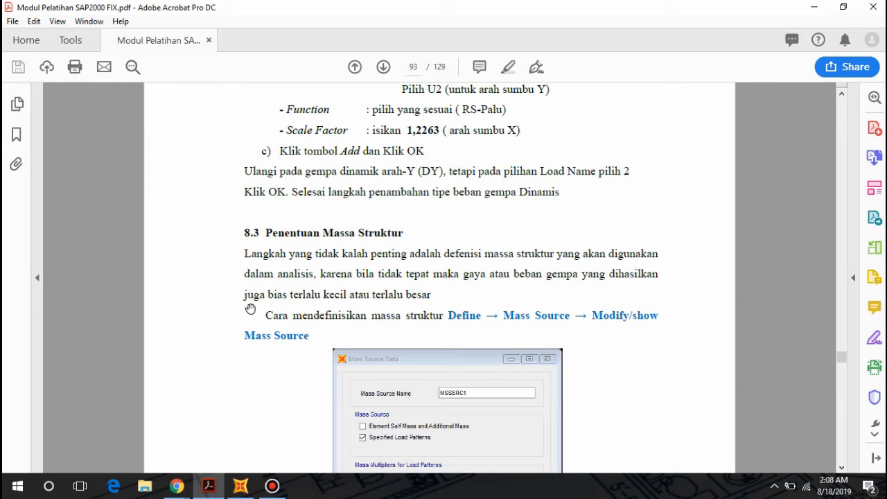
scroll(384, 243, down, 1)
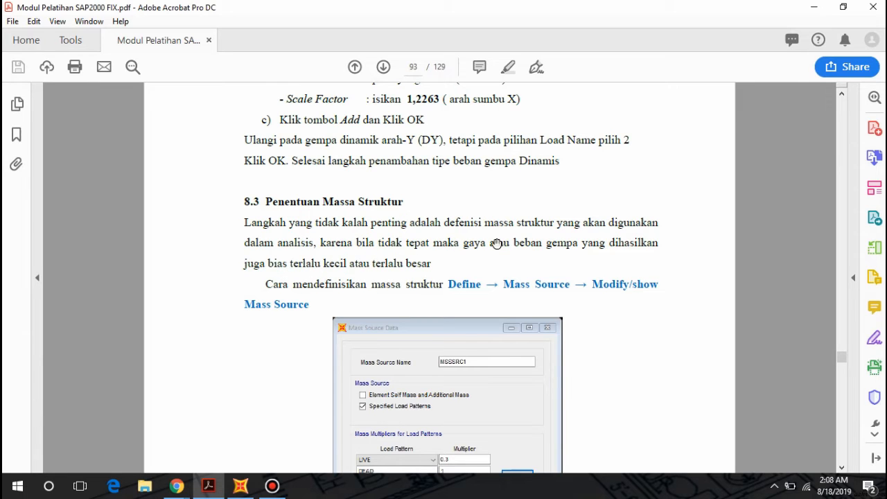
scroll(460, 217, down, 3)
scroll(447, 210, down, 2)
scroll(446, 208, up, 1)
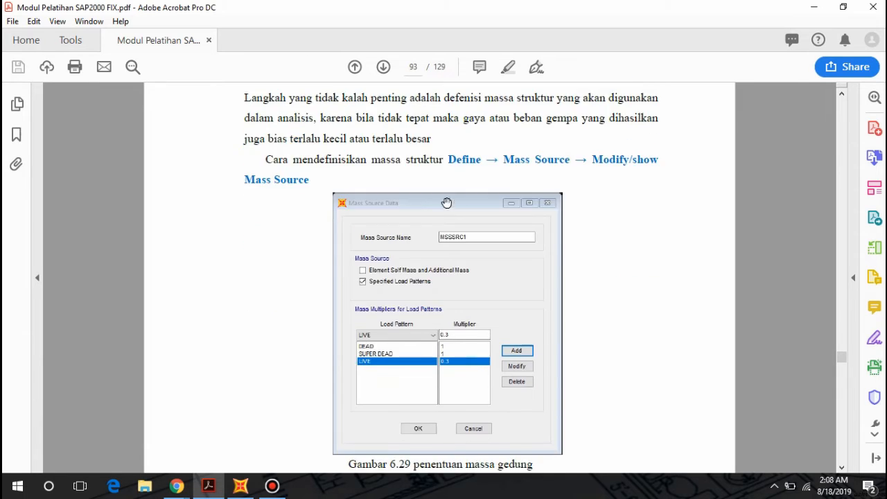
scroll(425, 257, up, 2)
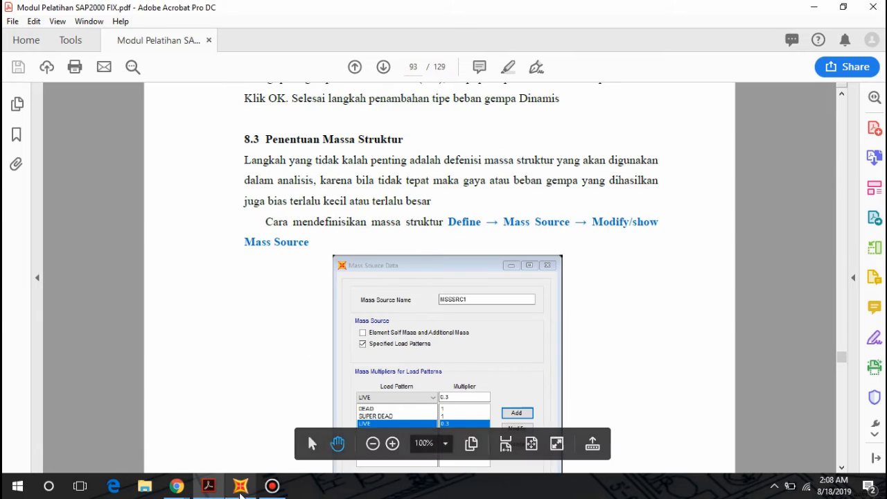
Step: Return to SAP2000 and set mass source MSSSRC1 to use Specified Load Patterns instead of Element Self Mass and Additional Mass
click(240, 486)
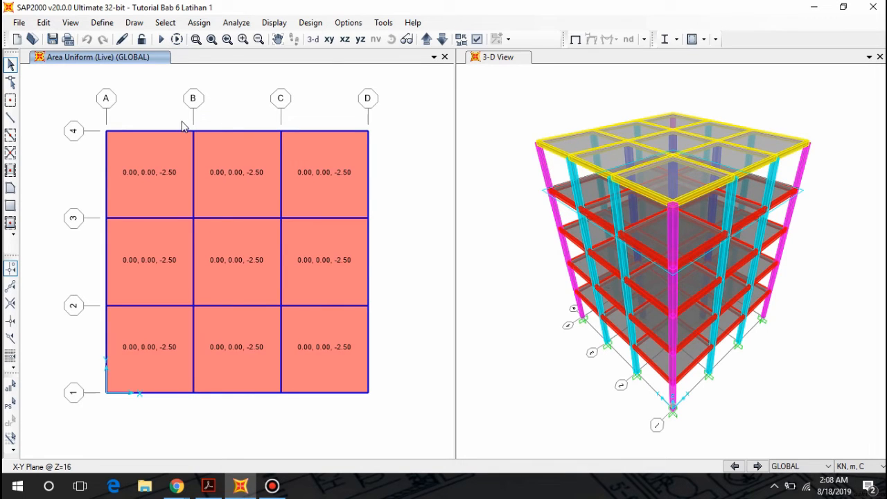
click(104, 24)
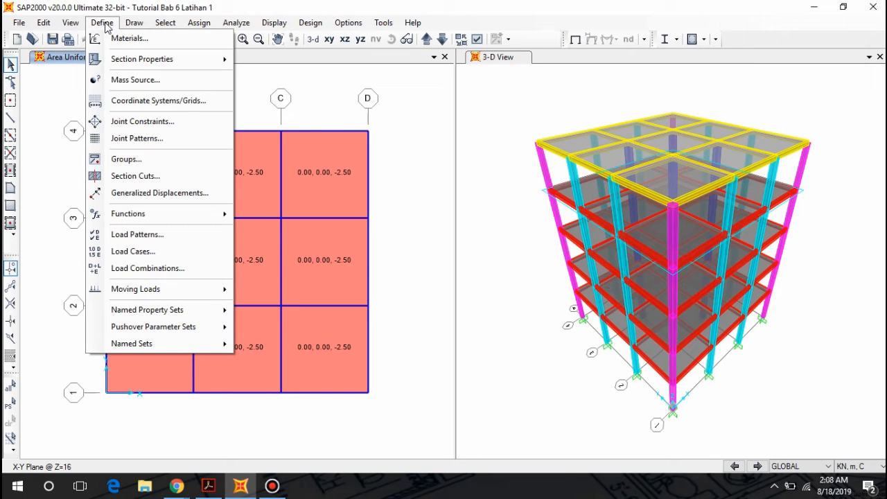
click(137, 79)
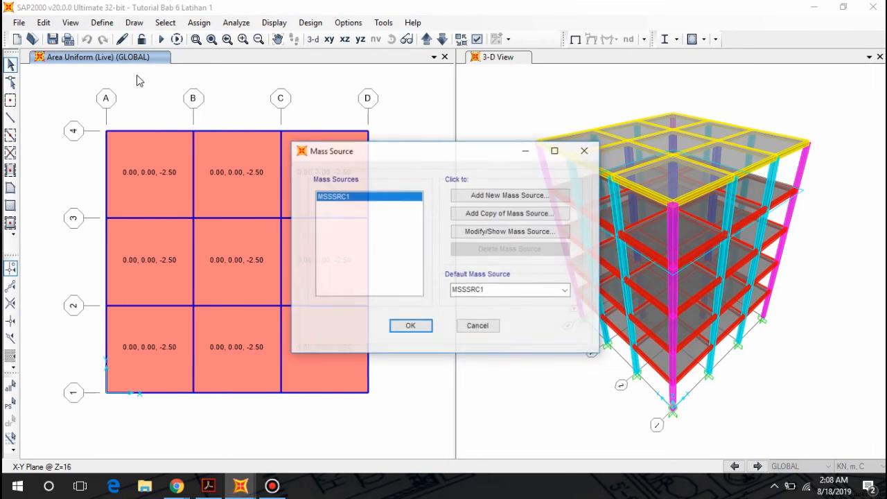
click(492, 232)
drag(479, 101, 500, 109)
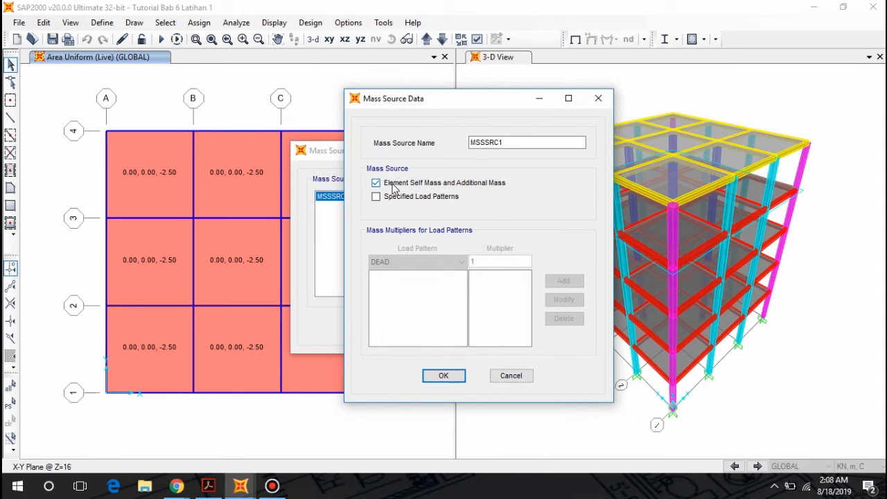
click(377, 198)
click(376, 183)
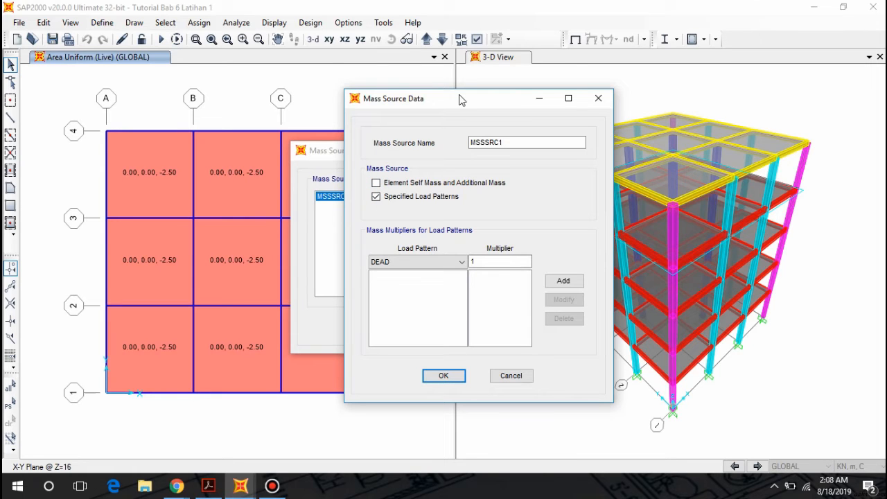
Step: Check the load pattern multipliers in the module PDF's mass source figure and return to SAP2000's Mass Source Data dialog
click(208, 486)
scroll(436, 269, down, 3)
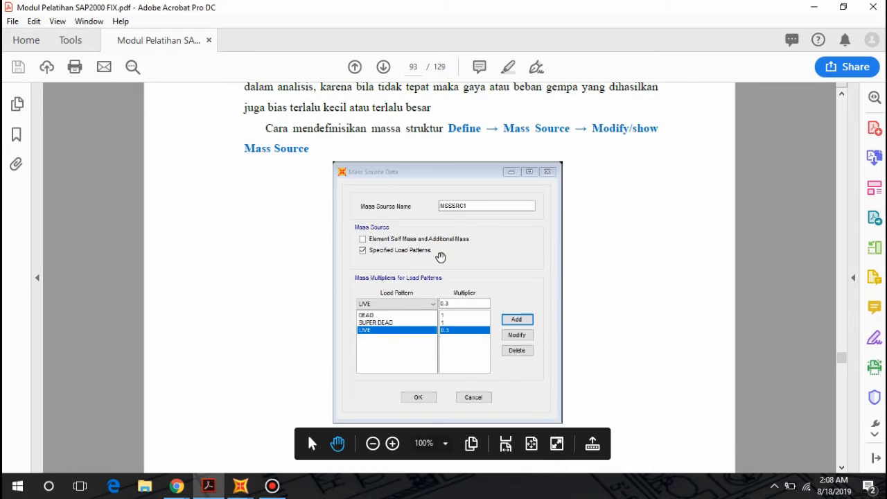
scroll(492, 319, down, 1)
scroll(471, 293, up, 1)
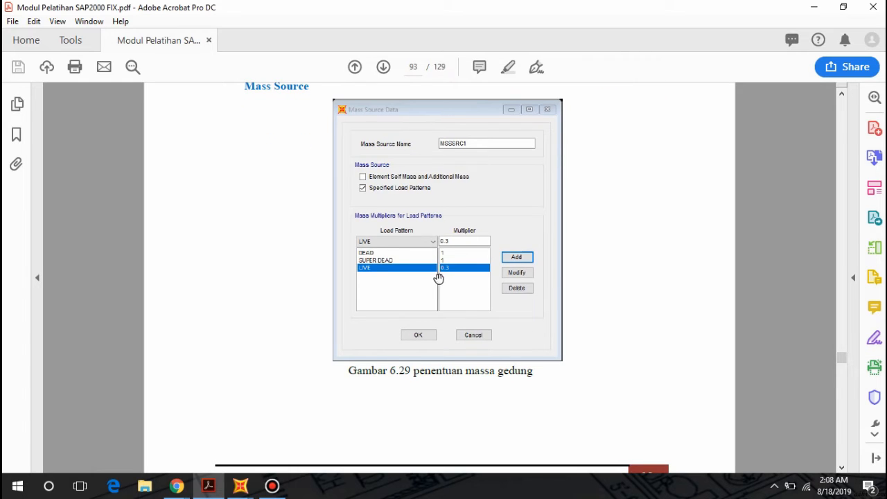
click(240, 487)
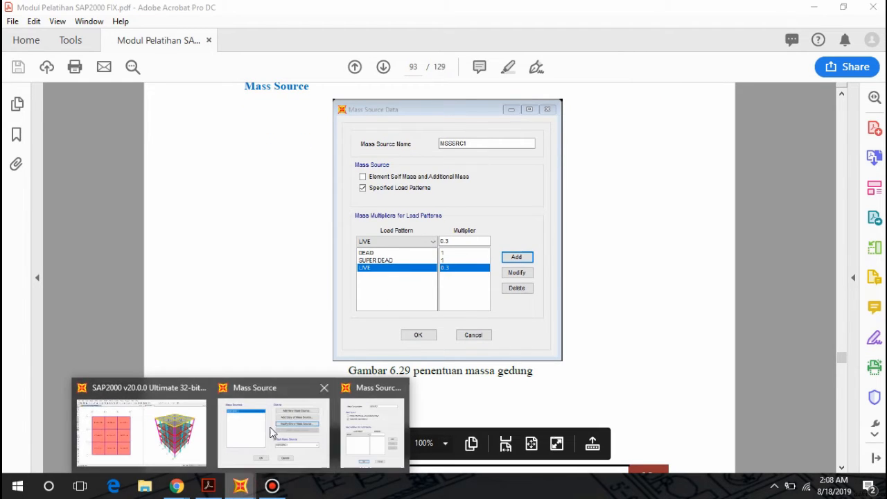
click(380, 439)
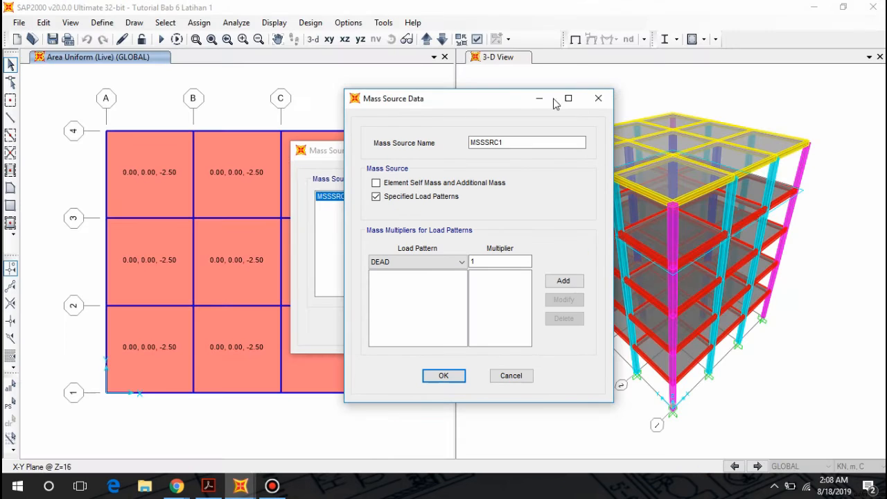
Step: Add the DEAD and Super Dead load patterns to the MSSSRC1 mass multipliers, each with a multiplier of 1
click(479, 263)
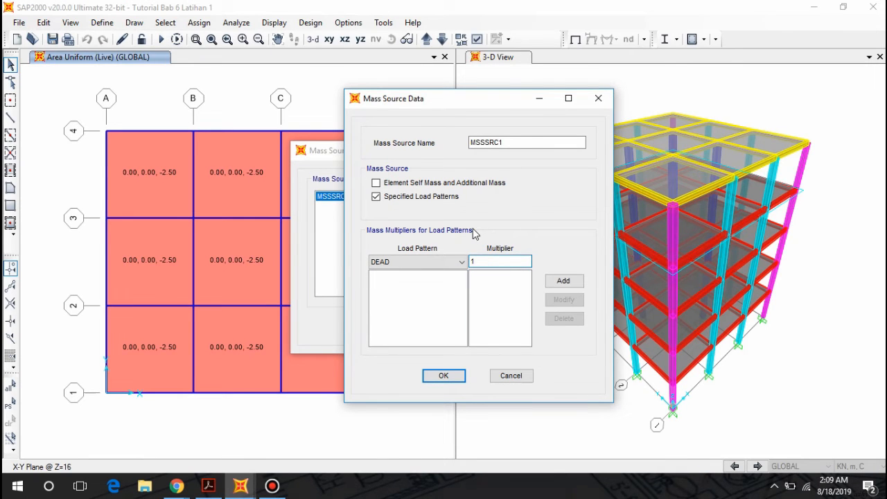
drag(487, 101, 473, 85)
click(552, 266)
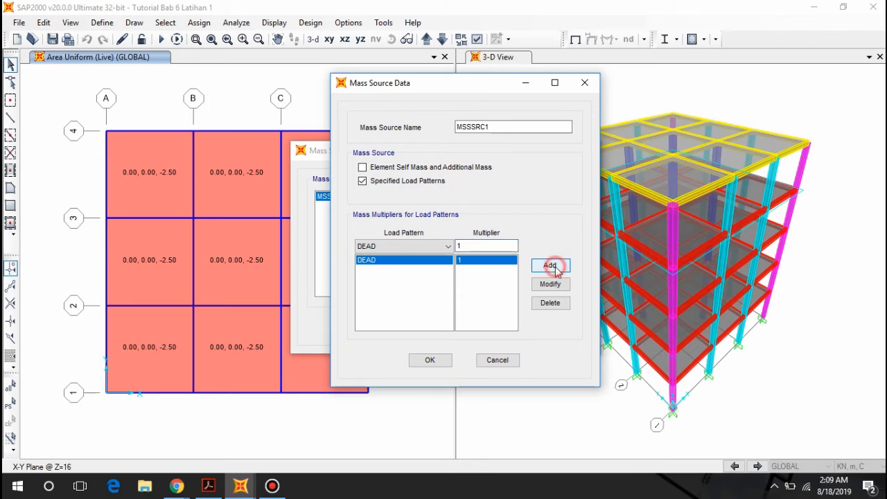
click(385, 246)
click(380, 268)
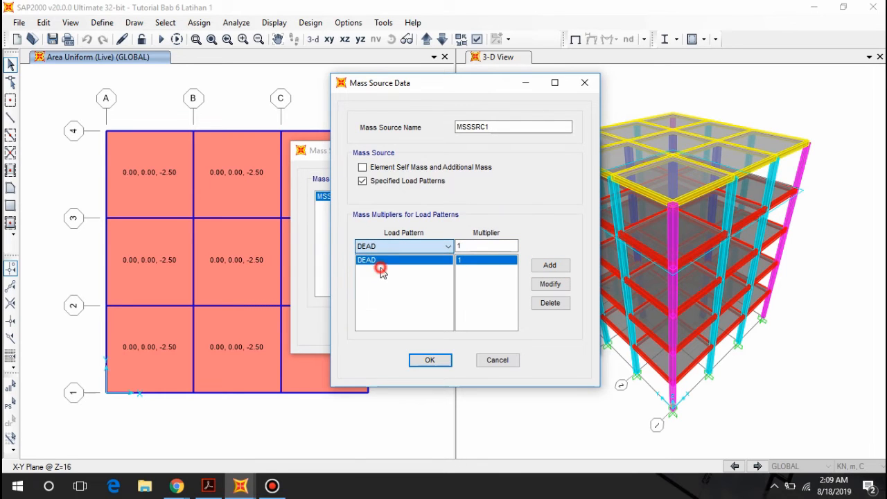
click(550, 265)
Step: Choose Live as the load pattern, check its multiplier in the module PDF's mass source figure and return to SAP2000's Mass Source Data dialog
click(407, 247)
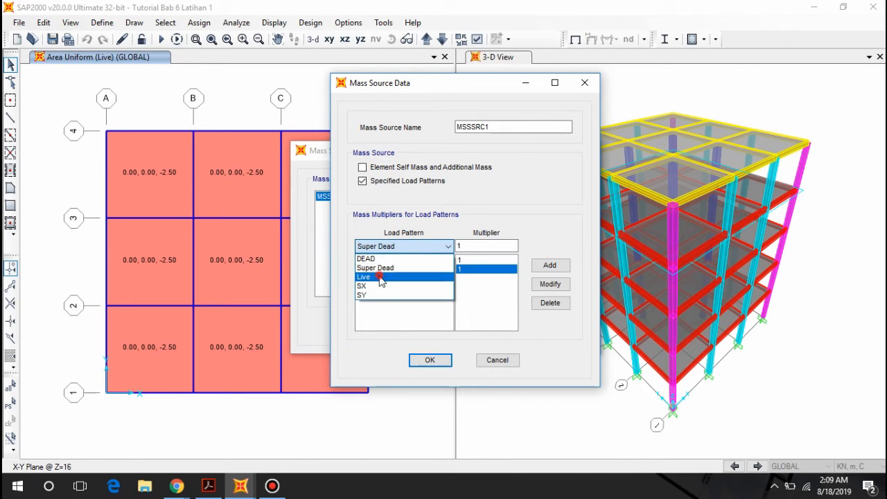
click(380, 278)
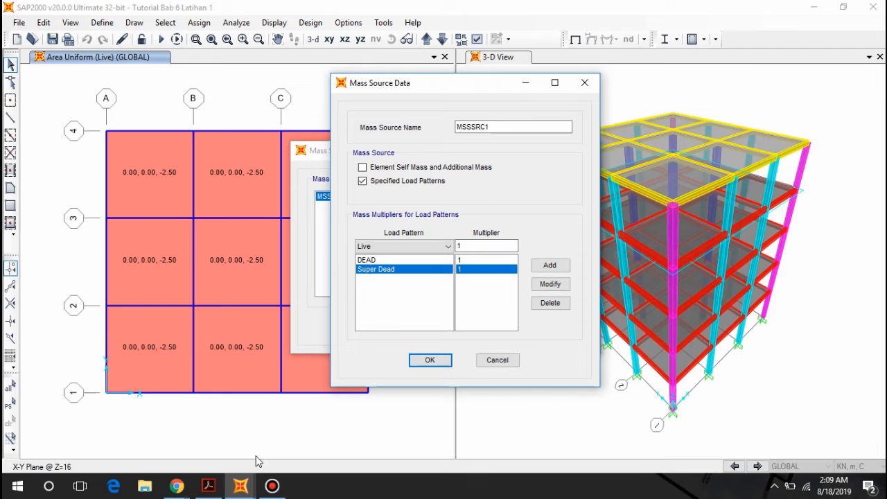
click(209, 486)
scroll(465, 272, up, 5)
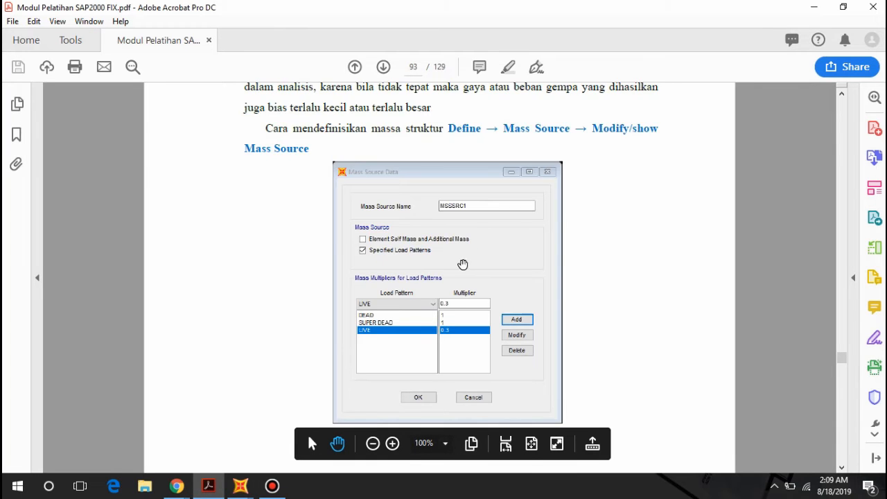
scroll(425, 195, down, 5)
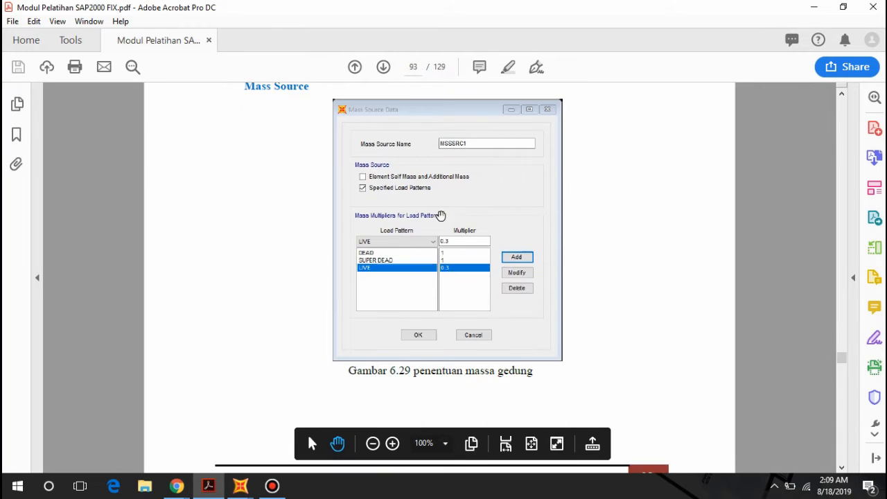
scroll(476, 271, up, 2)
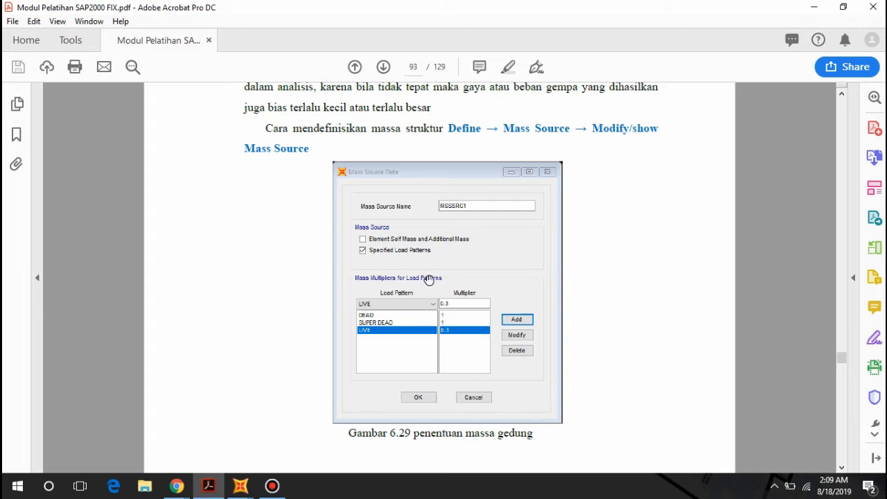
mouse_move(251, 487)
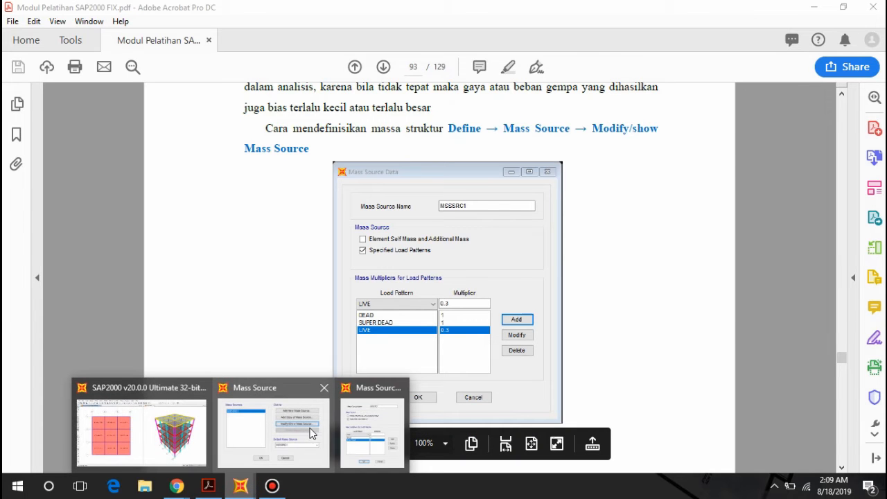
click(372, 429)
click(467, 243)
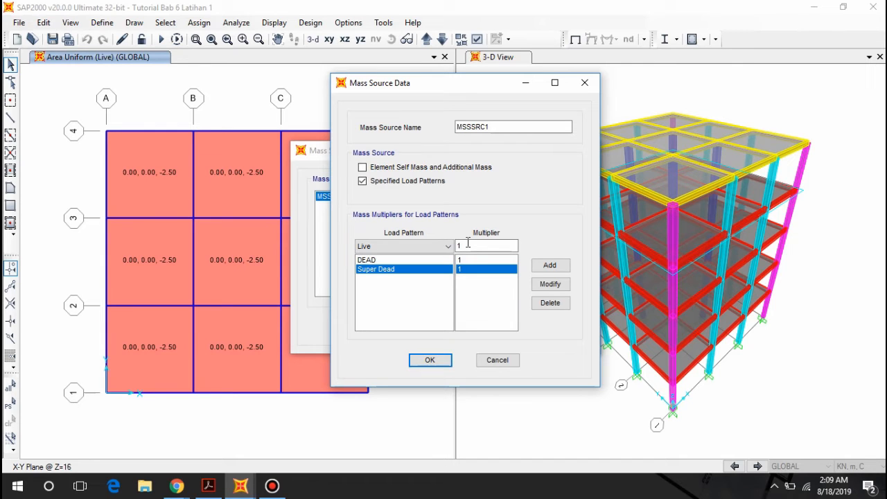
click(208, 486)
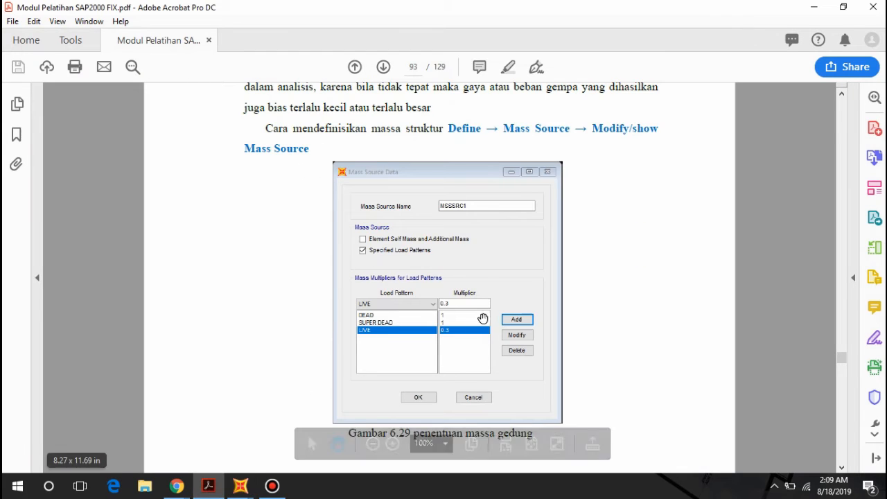
scroll(477, 303, down, 2)
scroll(506, 219, up, 2)
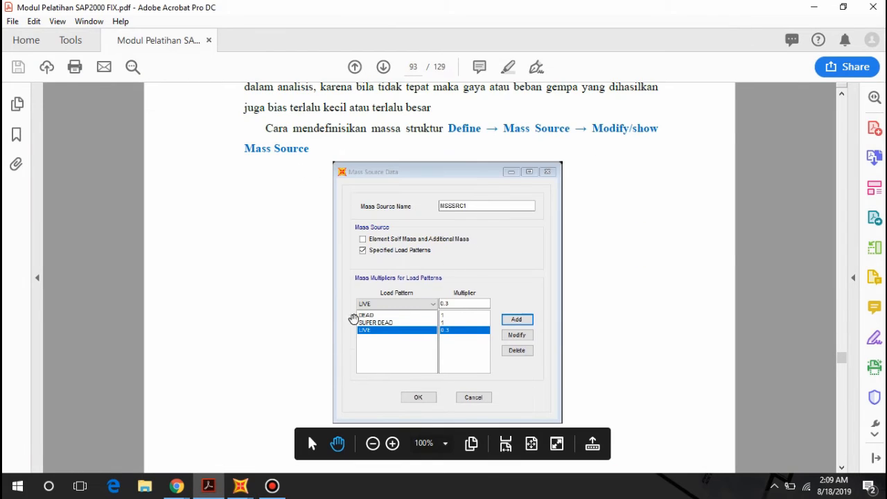
mouse_move(238, 494)
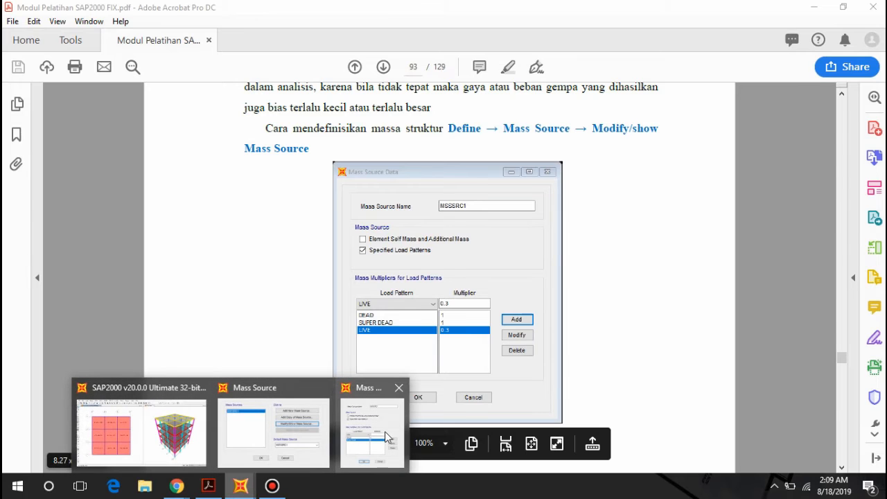
mouse_move(385, 432)
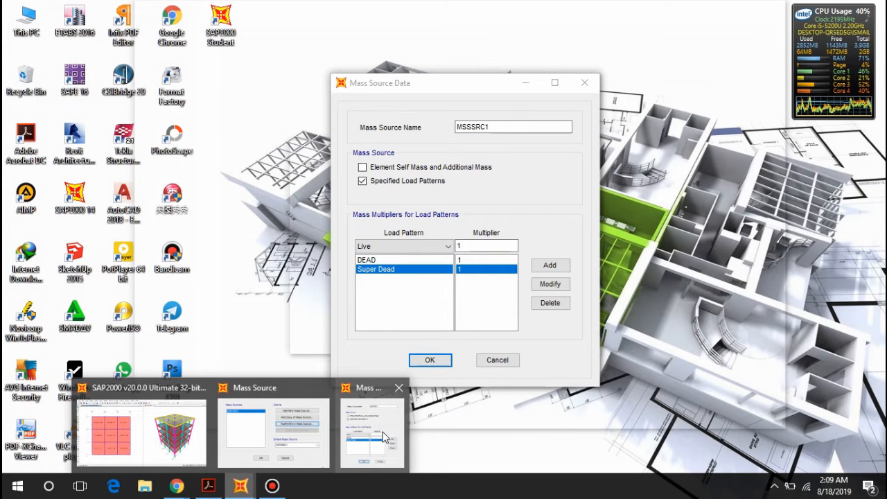
click(367, 435)
Step: Add the Live load pattern with a multiplier of 0.3 and accept the MSSSRC1 mass source definition
double_click(471, 245)
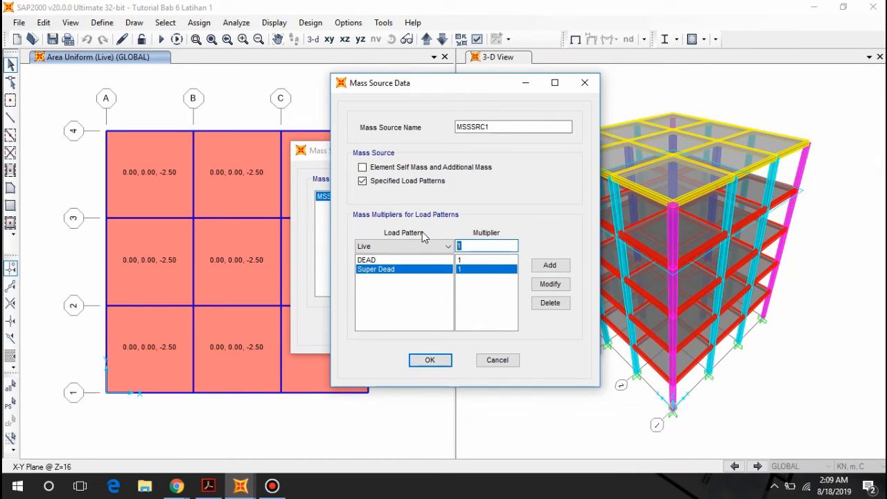
text(0.3)
click(550, 266)
click(466, 260)
click(468, 269)
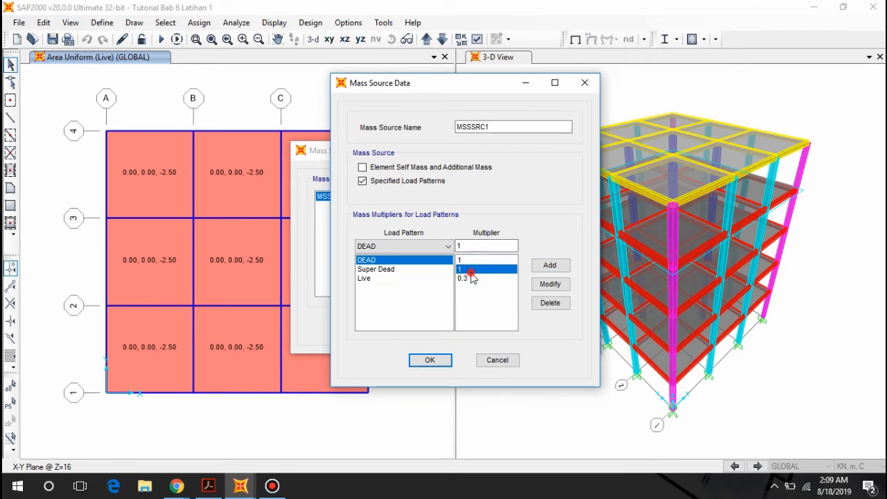
click(430, 360)
click(413, 325)
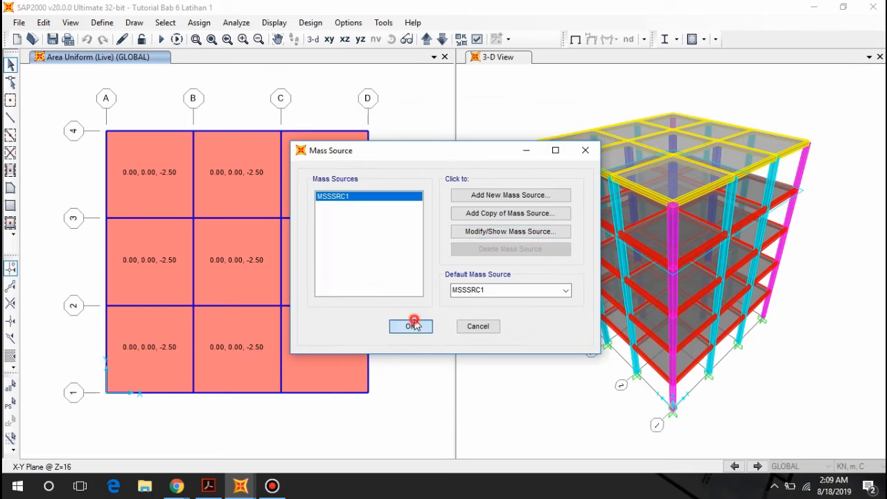
Step: Switch to the module PDF in Acrobat and read section 9 on assigning the story floors as diaphragms
click(208, 485)
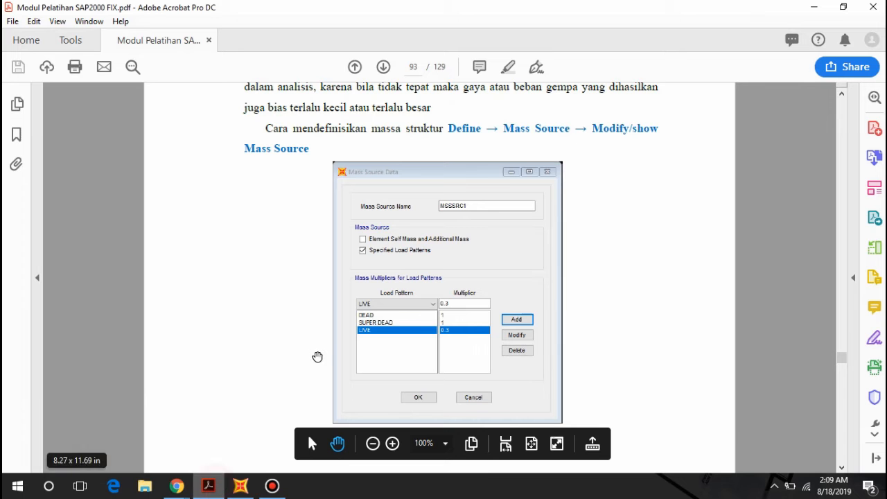
scroll(317, 357, down, 10)
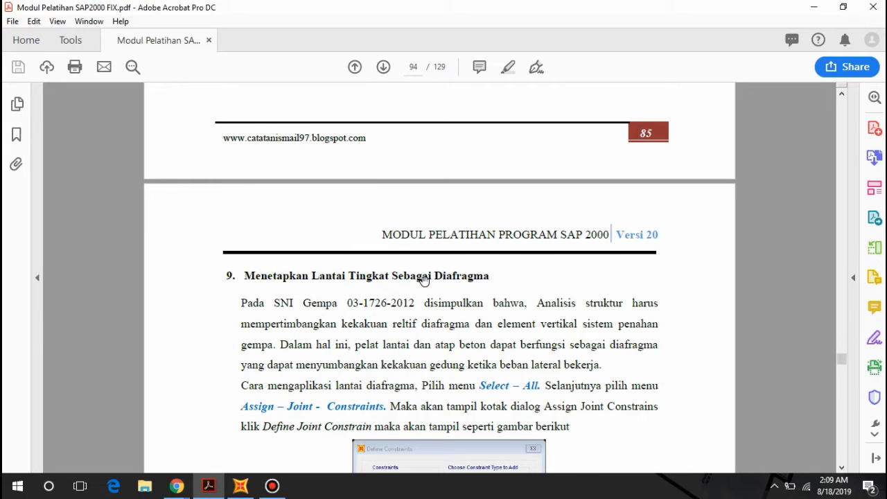
scroll(425, 279, down, 3)
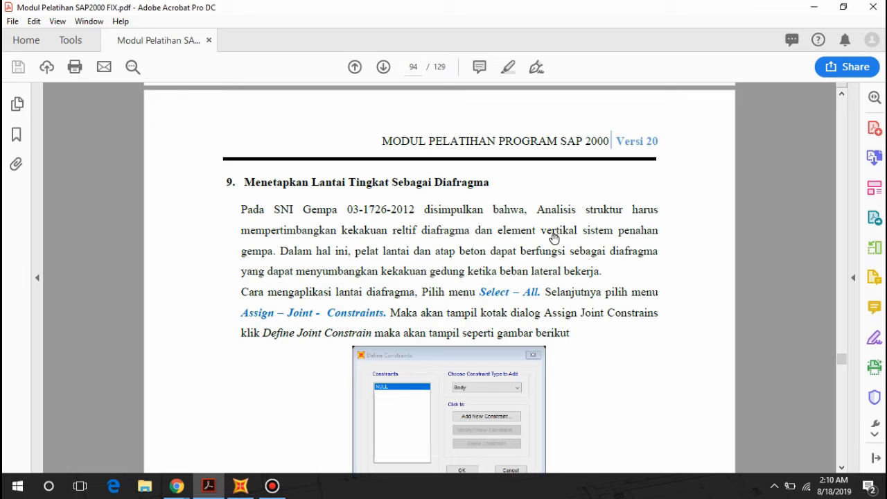
Step: Read the module's section 9 instructions on selecting all objects and defining joint constraints, and switch back to SAP2000
scroll(307, 253, down, 1)
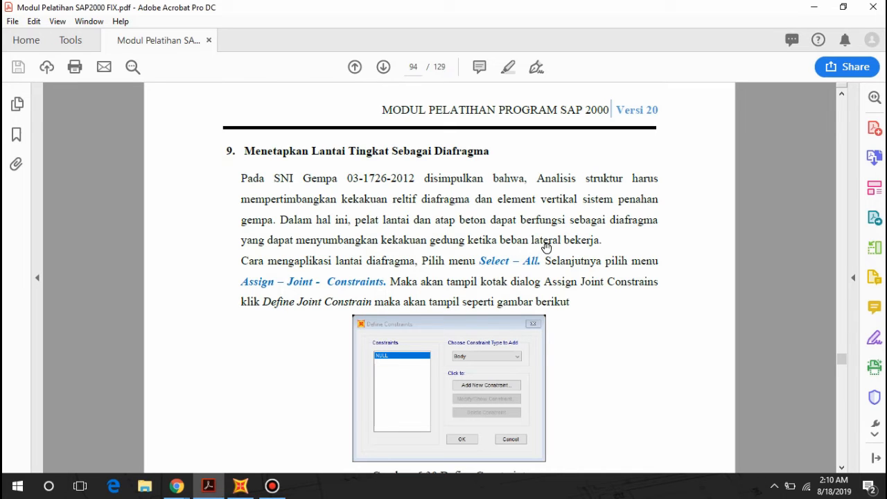
scroll(448, 206, down, 3)
scroll(514, 204, up, 2)
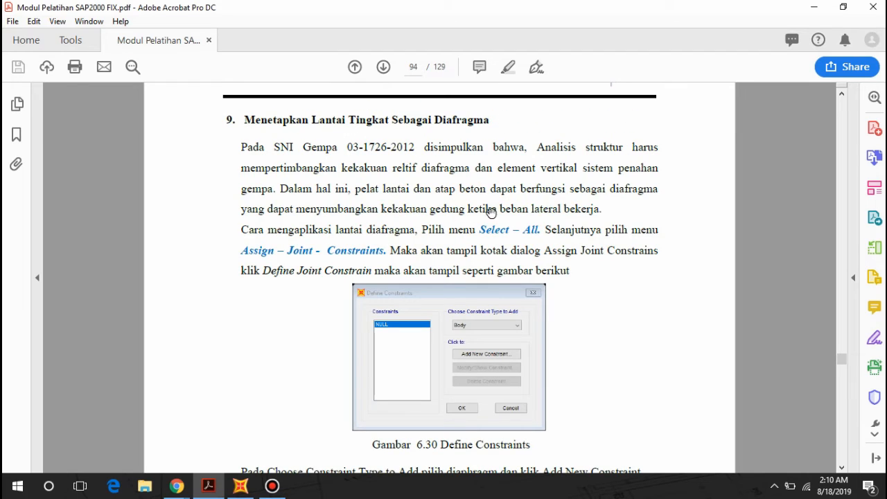
scroll(311, 239, down, 1)
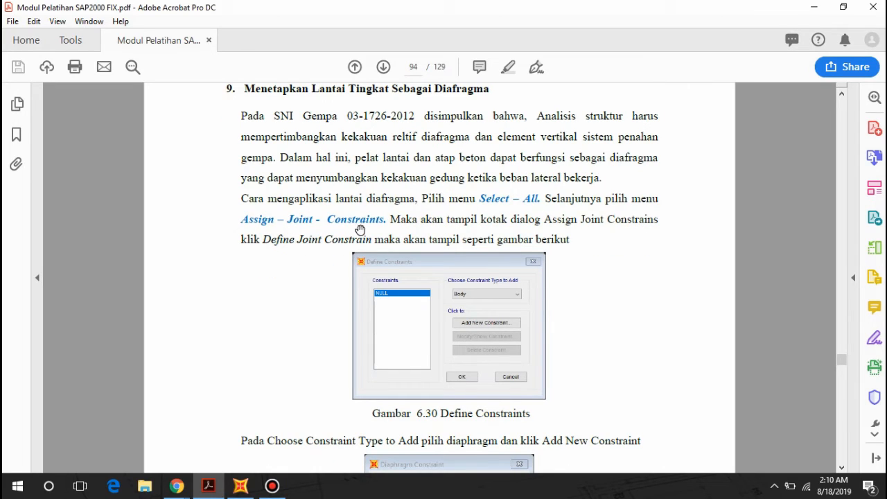
key(alt+Tab)
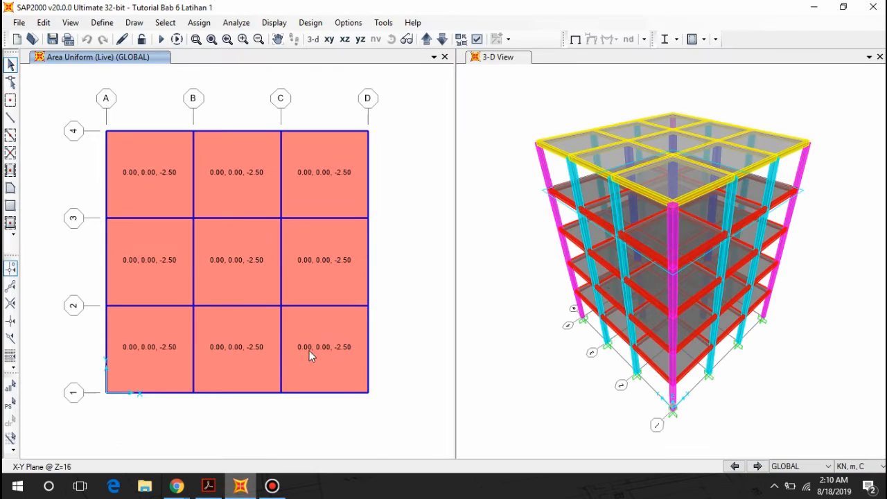
Step: Select the entire building model and open the joint constraints assignment for it
click(9, 391)
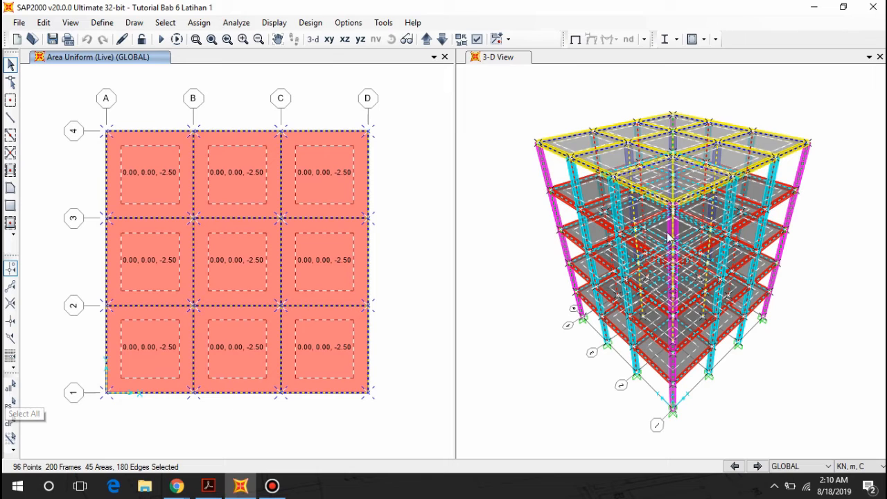
click(203, 23)
mouse_move(217, 40)
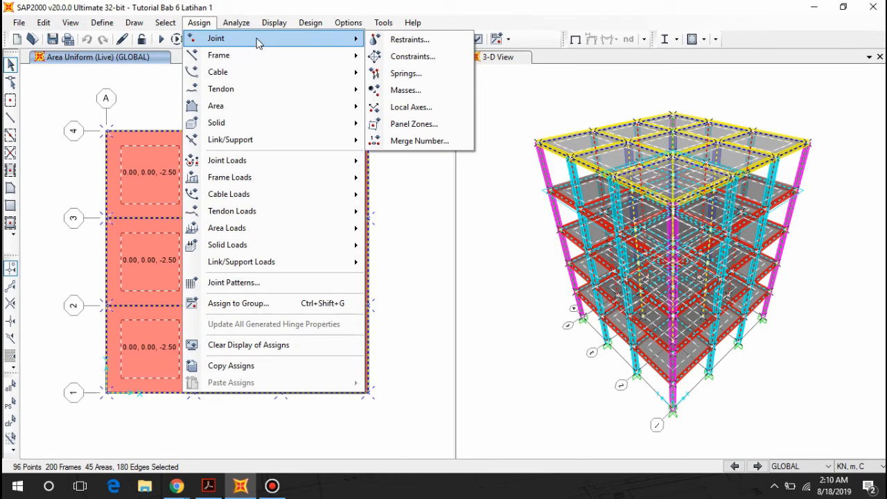
click(424, 61)
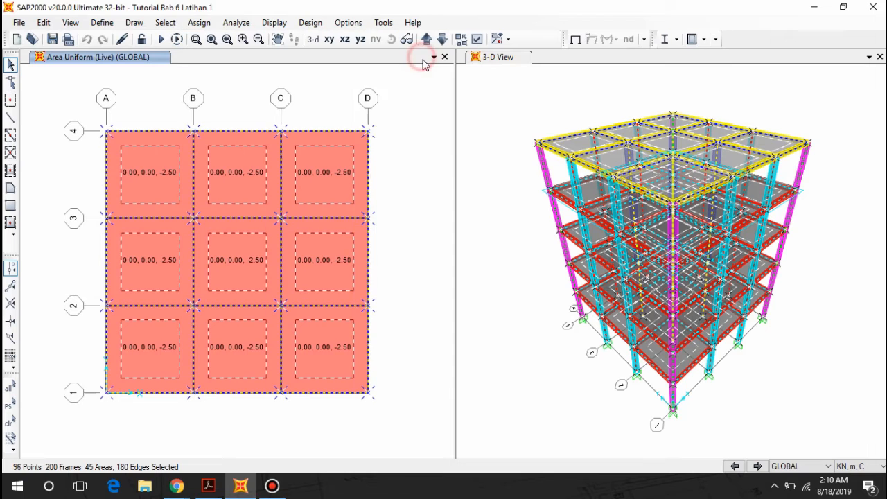
drag(412, 106, 501, 112)
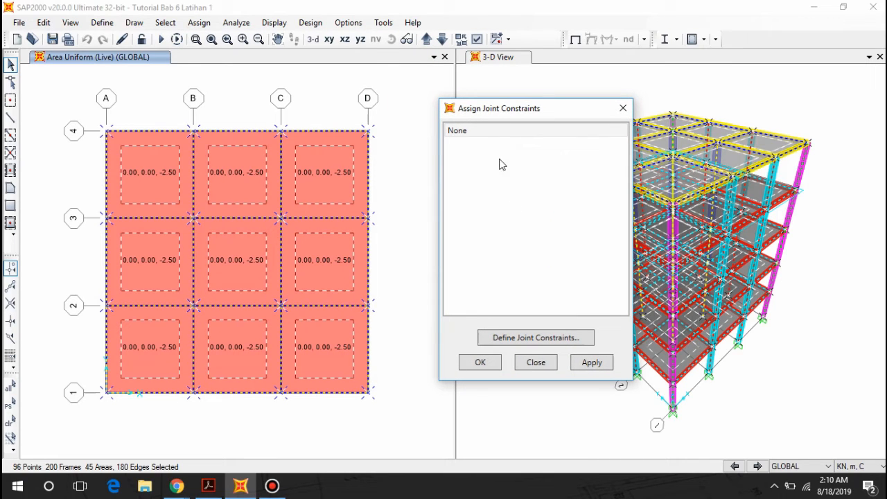
Step: Define a Z-axis diaphragm constraint DIAPH1 with a different constraint for each selected Z level, and assign it to the selected joints
click(540, 339)
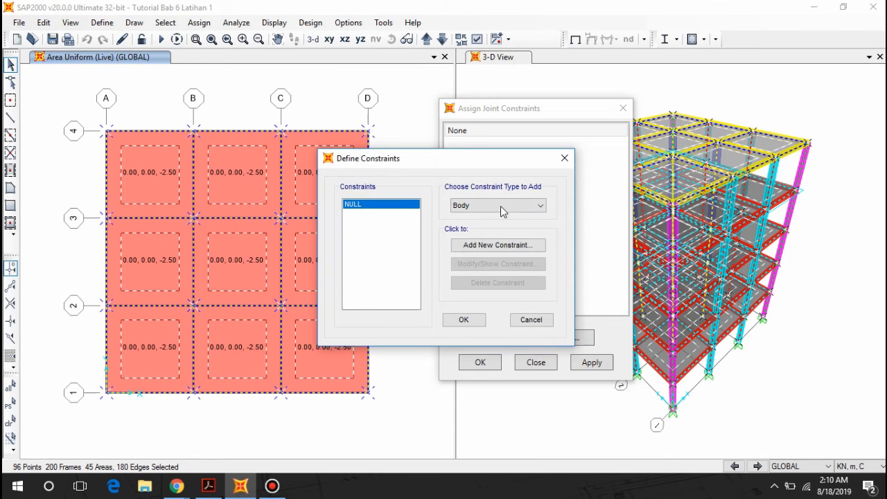
click(490, 205)
click(474, 226)
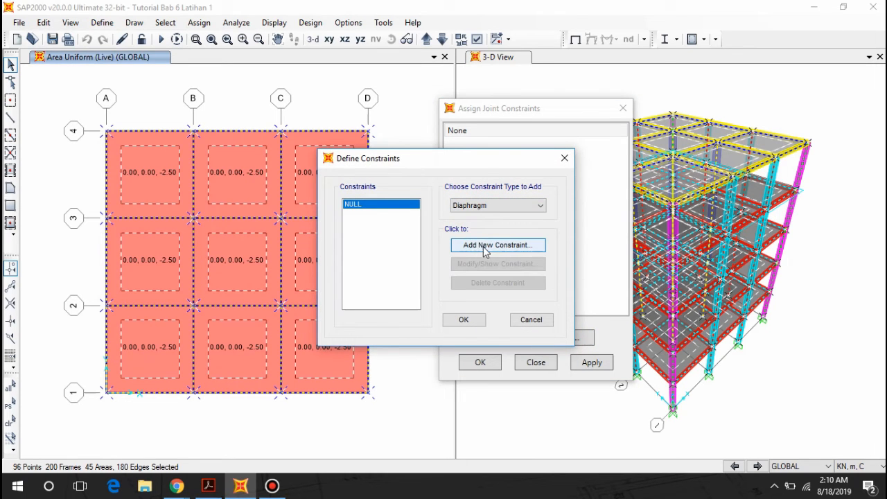
click(485, 247)
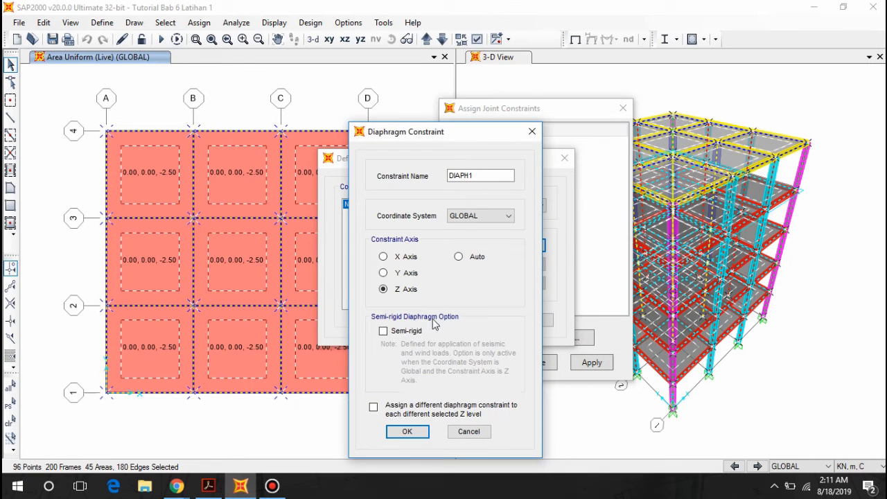
click(373, 407)
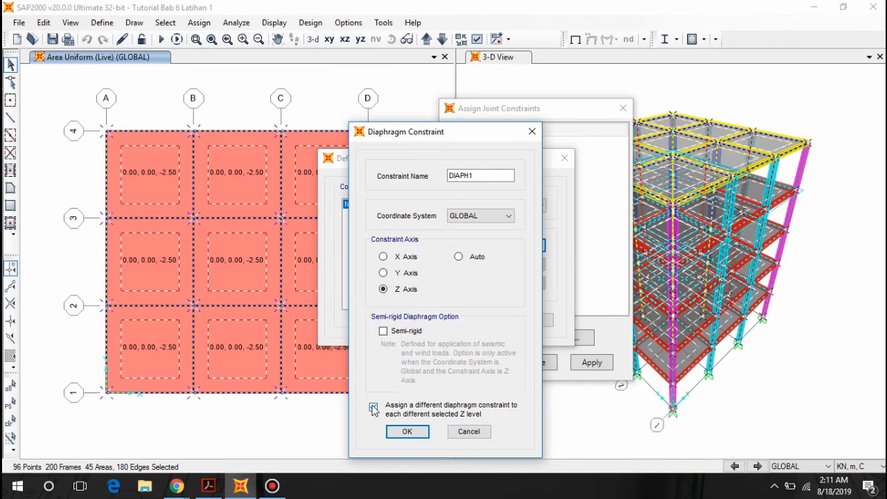
click(409, 431)
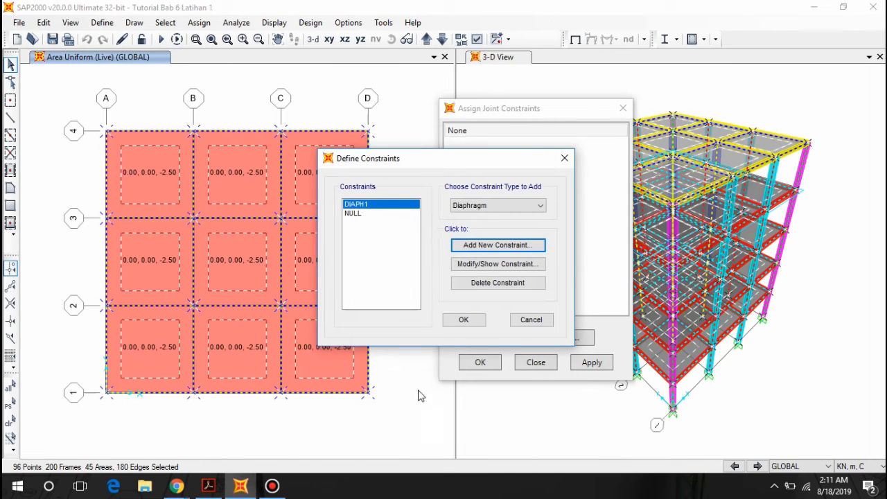
click(466, 318)
click(472, 130)
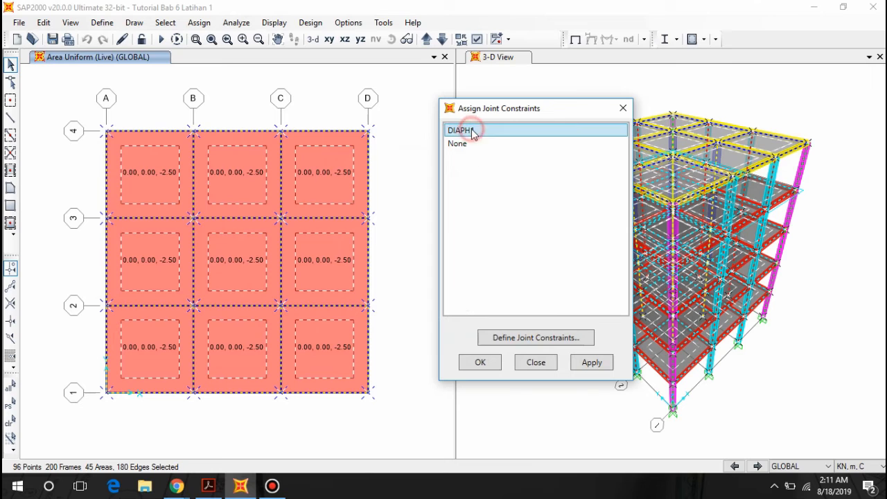
click(480, 363)
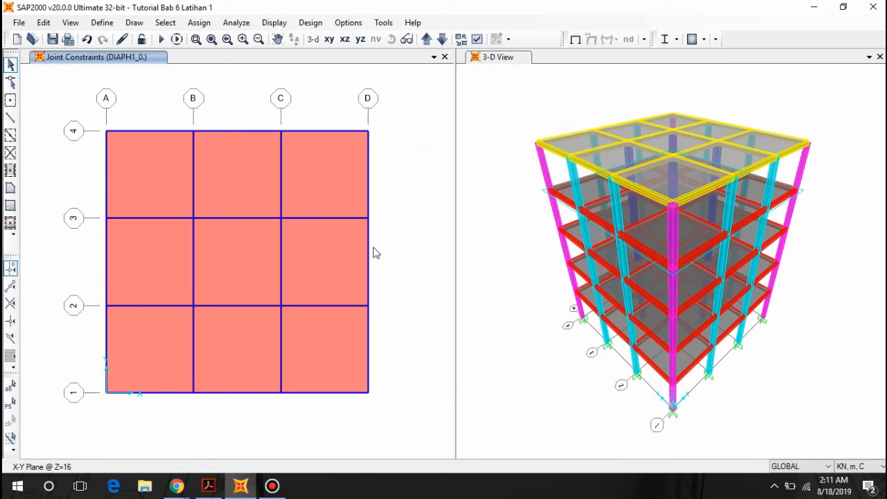
Step: Check the constraint assignments of joint C-3 on the Z=20 plan and joint D-4 on the Z=16 plan
click(427, 39)
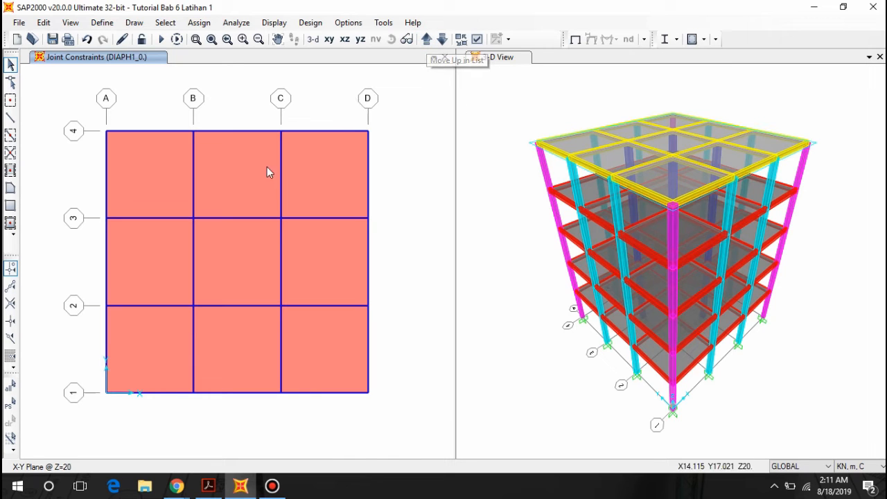
click(281, 218)
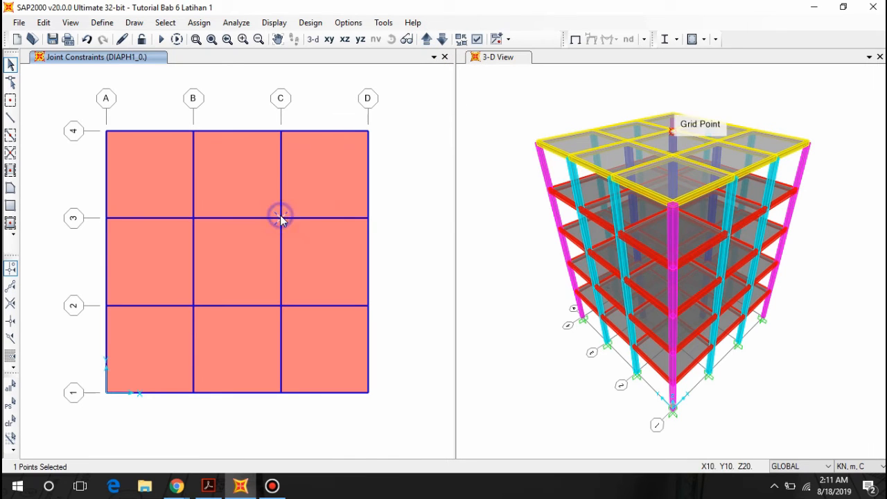
right_click(281, 218)
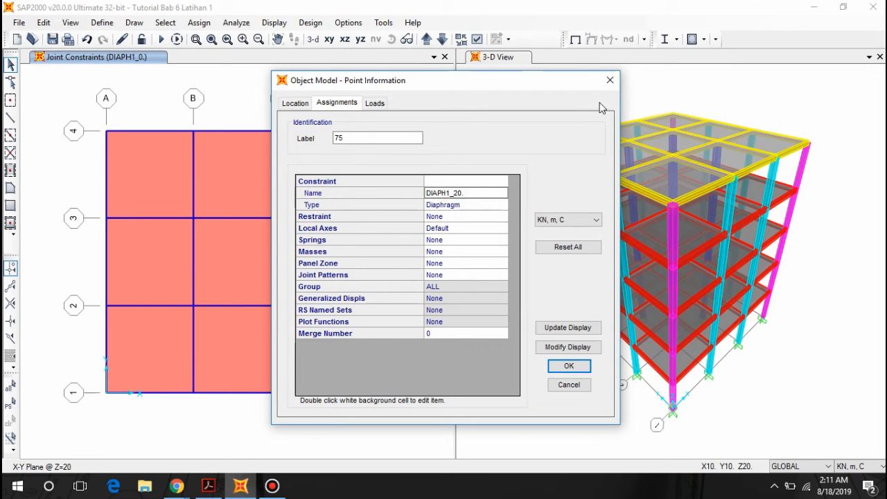
click(609, 81)
click(442, 39)
right_click(368, 132)
click(610, 81)
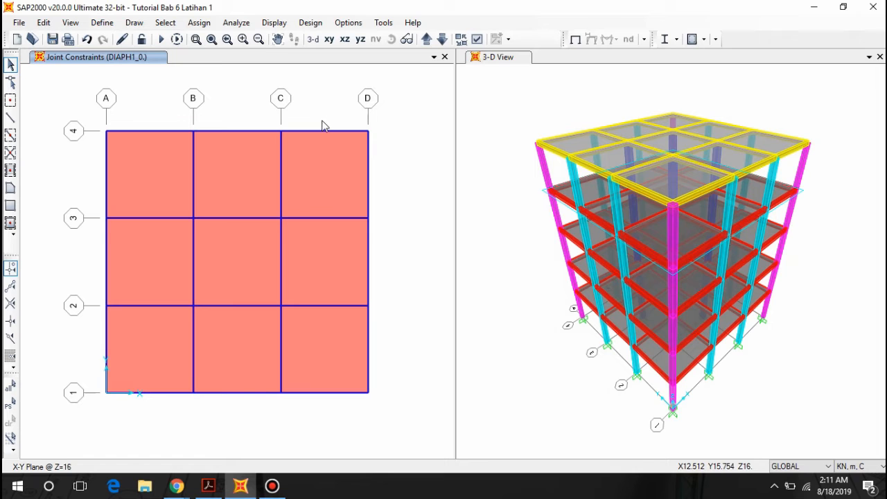
Step: Switch to the module PDF in Acrobat and read section 10 on the factored and earthquake load combinations
click(208, 485)
scroll(404, 204, down, 10)
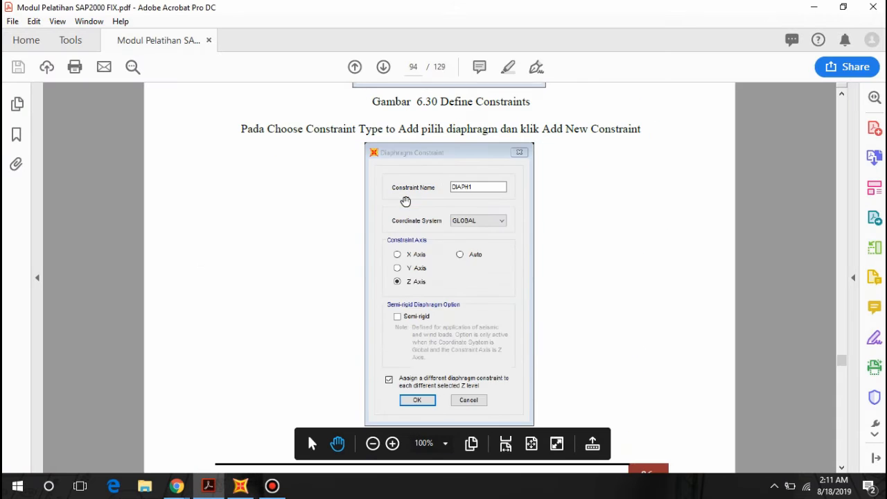
scroll(402, 208, down, 5)
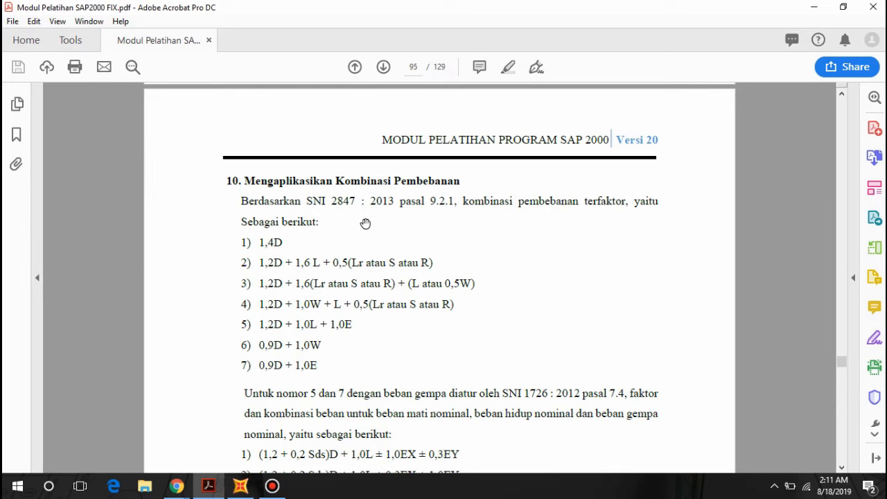
scroll(368, 220, down, 1)
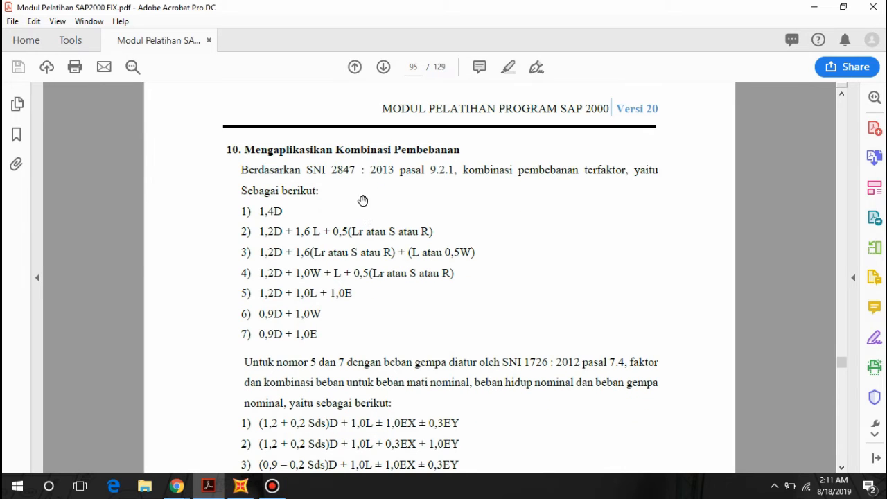
scroll(366, 199, down, 1)
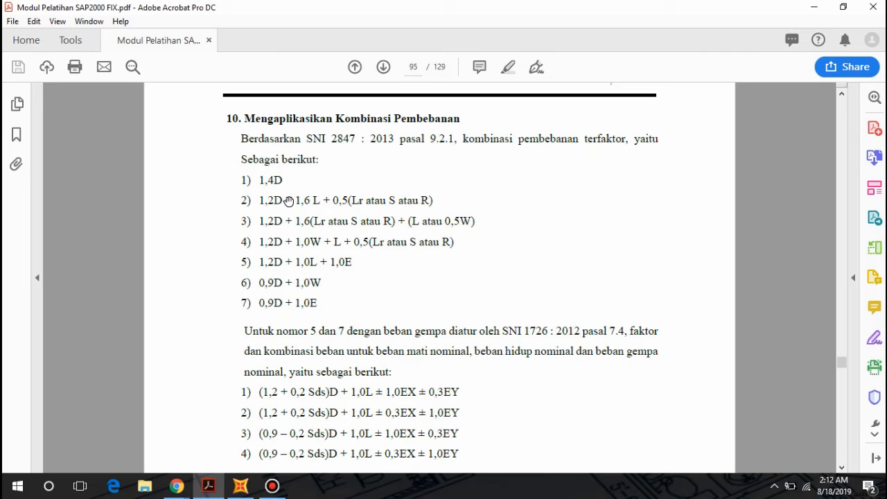
scroll(288, 200, down, 1)
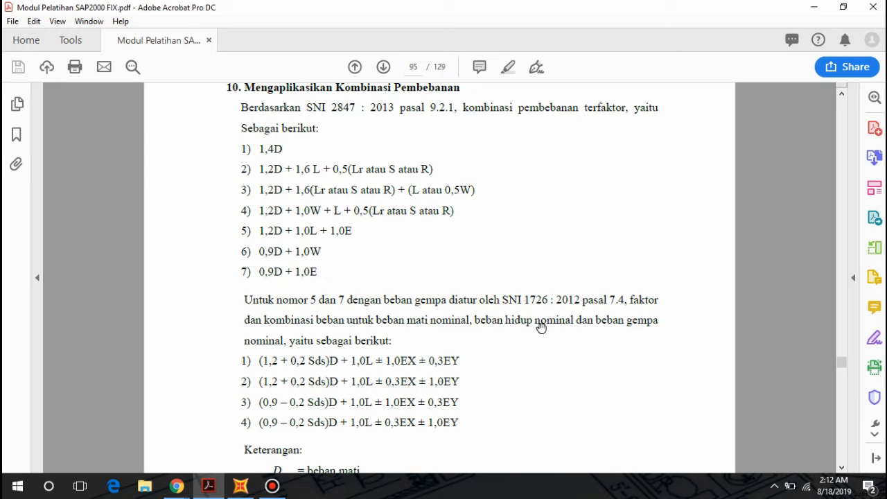
scroll(451, 206, down, 3)
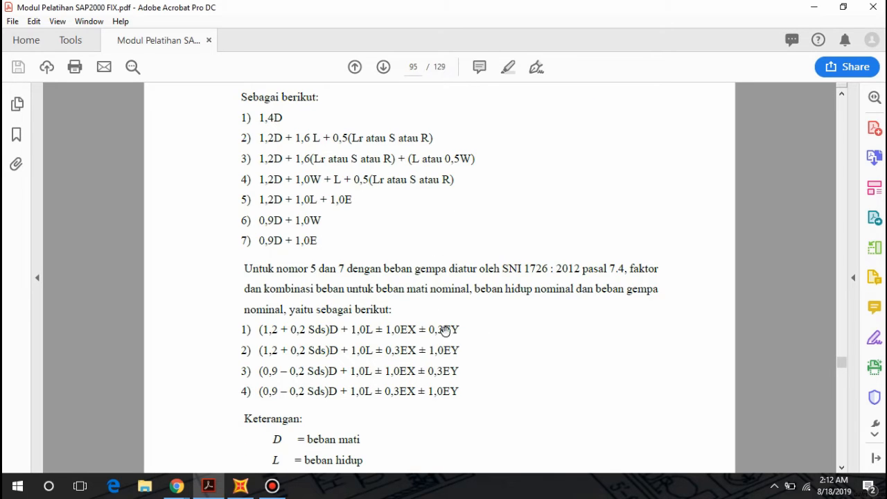
scroll(284, 285, up, 2)
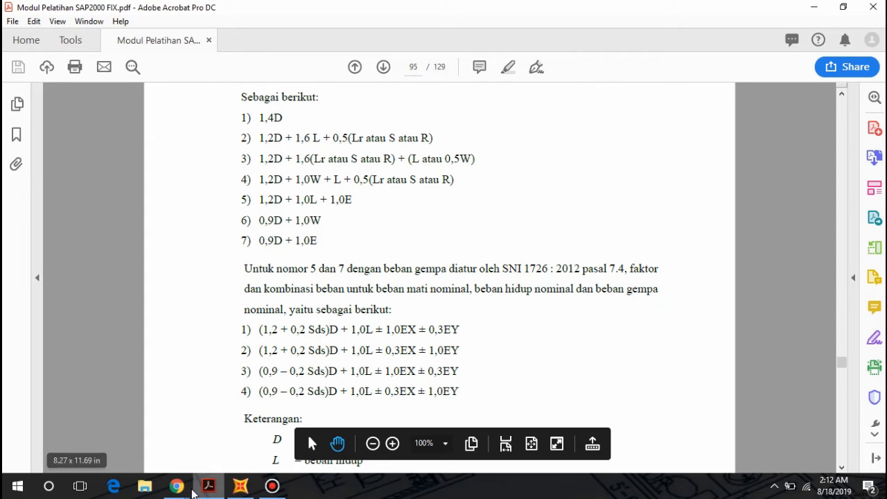
Step: Look up the soft soil SDS value in Chrome's spectral results window and return to the module PDF in Acrobat
mouse_move(176, 486)
click(249, 436)
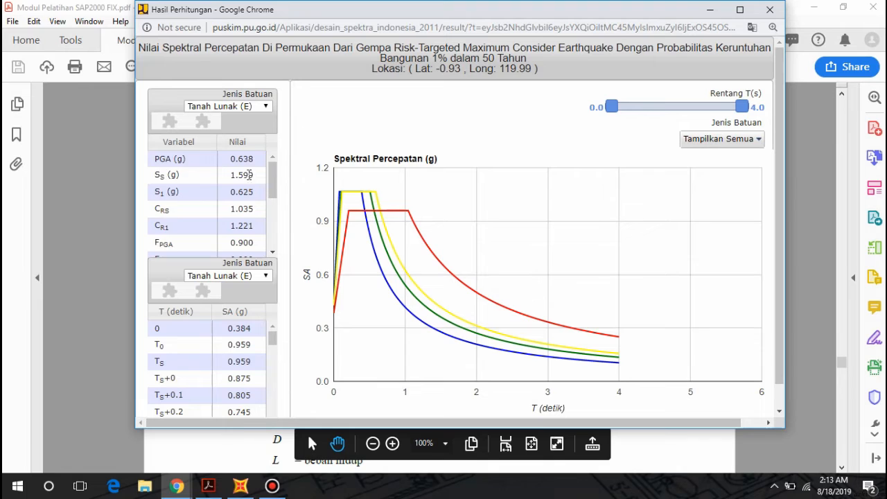
scroll(180, 210, down, 3)
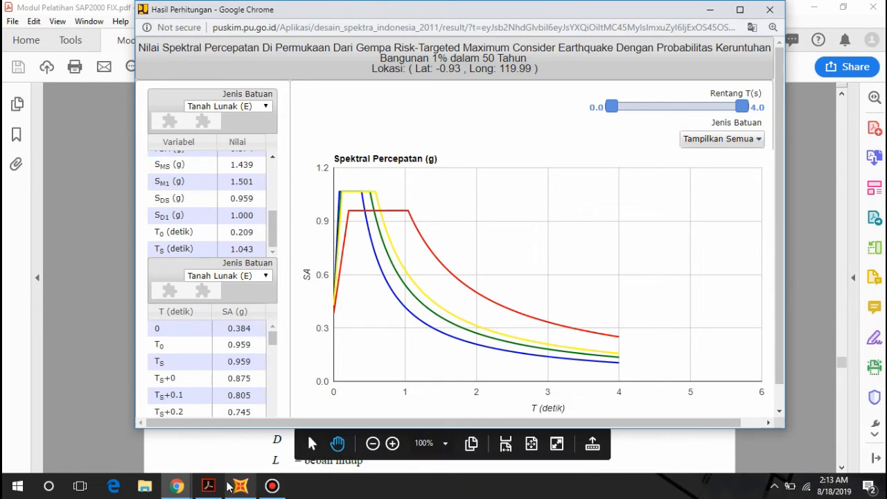
click(208, 487)
Step: Examine the load symbol definitions and the list of combinations Comb. 1 to Comb. 18 for input in SAP2000
scroll(347, 231, down, 10)
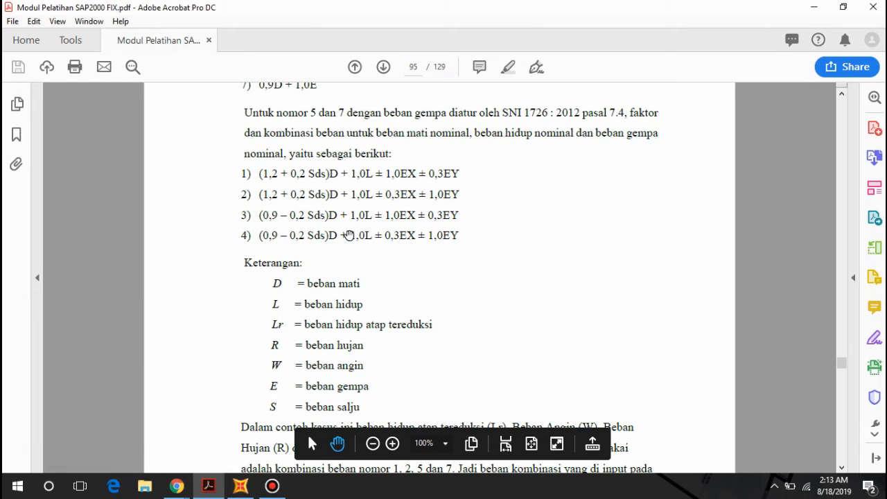
scroll(361, 186, down, 5)
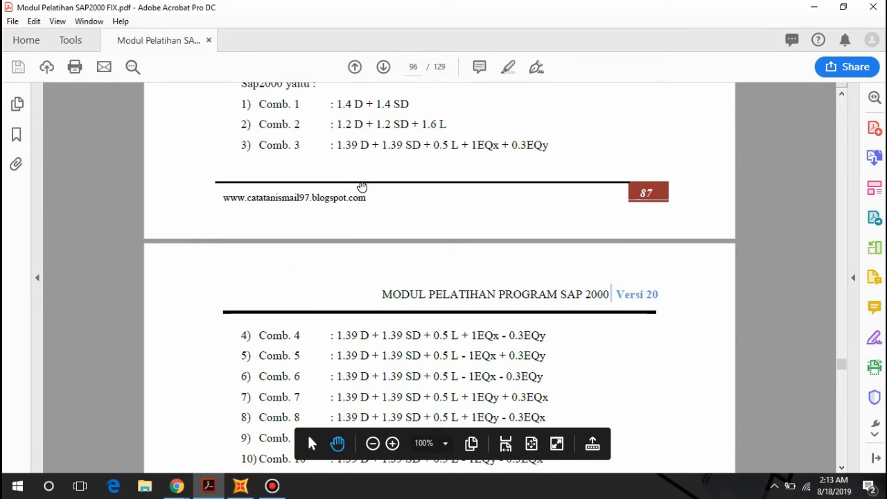
scroll(363, 187, up, 3)
scroll(365, 182, down, 14)
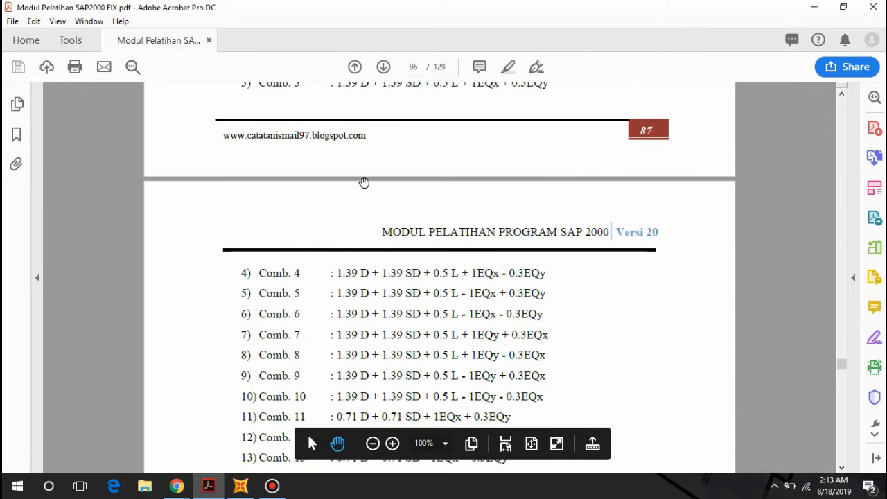
scroll(367, 183, up, 3)
scroll(370, 184, up, 8)
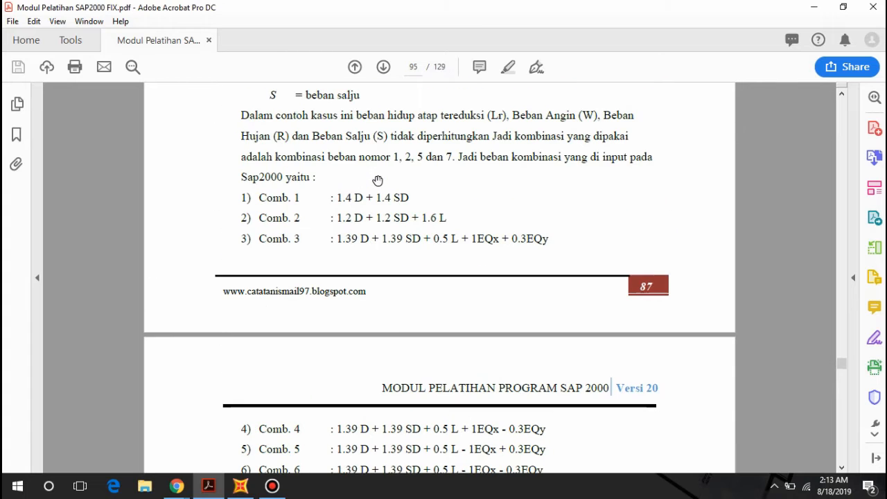
scroll(323, 159, up, 1)
scroll(312, 188, down, 9)
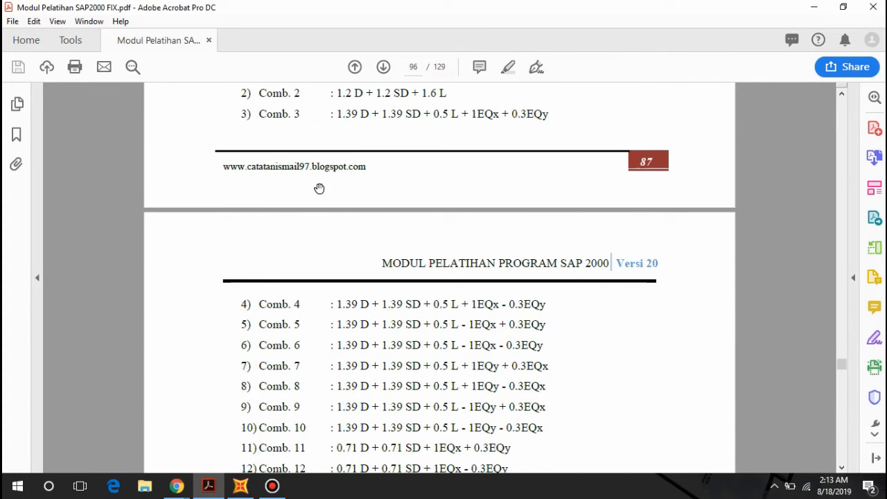
scroll(315, 221, down, 4)
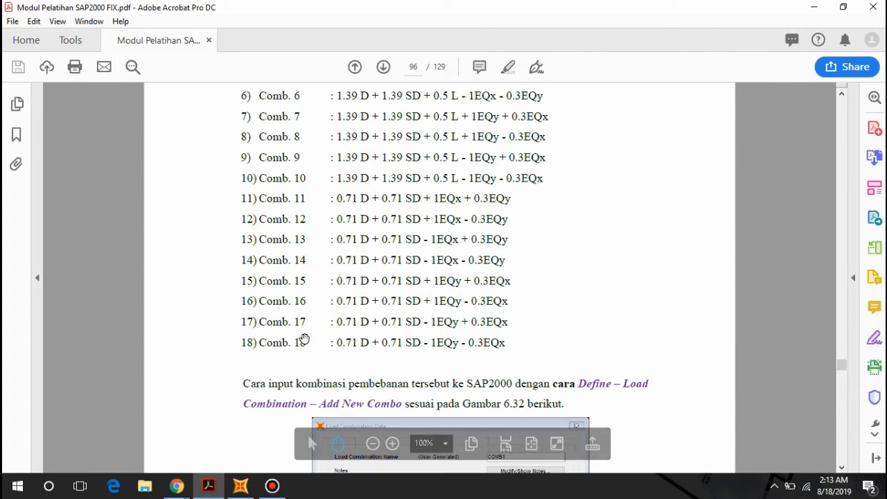
scroll(324, 309, up, 8)
scroll(324, 309, up, 6)
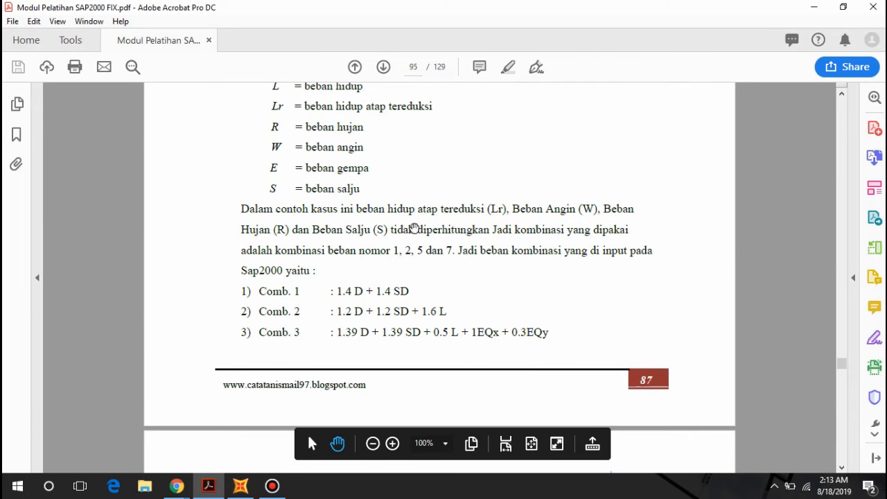
Step: Read which loads the example leaves out and which basic combination numbers it uses for the SAP2000 input
scroll(331, 267, down, 6)
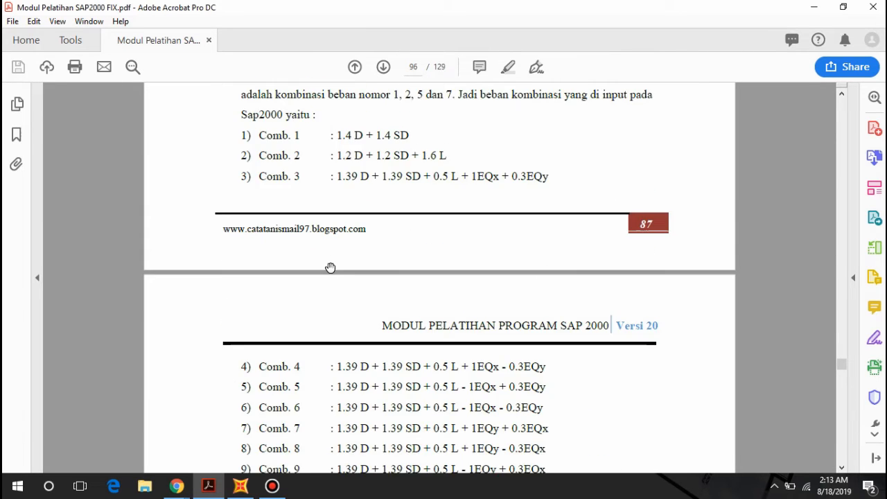
scroll(331, 267, up, 6)
scroll(332, 267, up, 1)
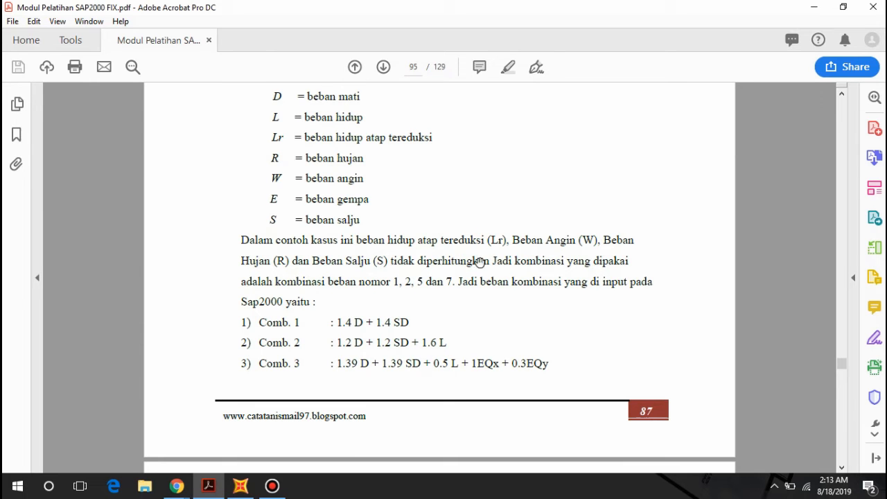
scroll(381, 283, up, 3)
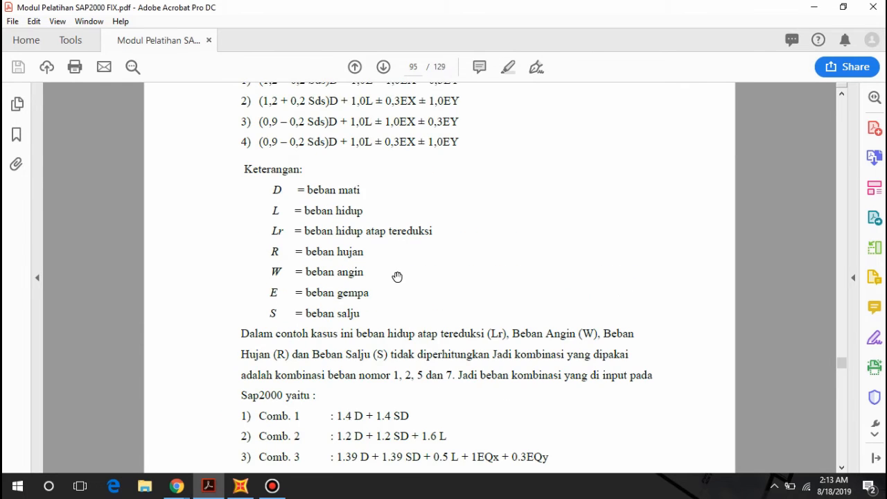
scroll(415, 271, up, 2)
scroll(485, 315, down, 1)
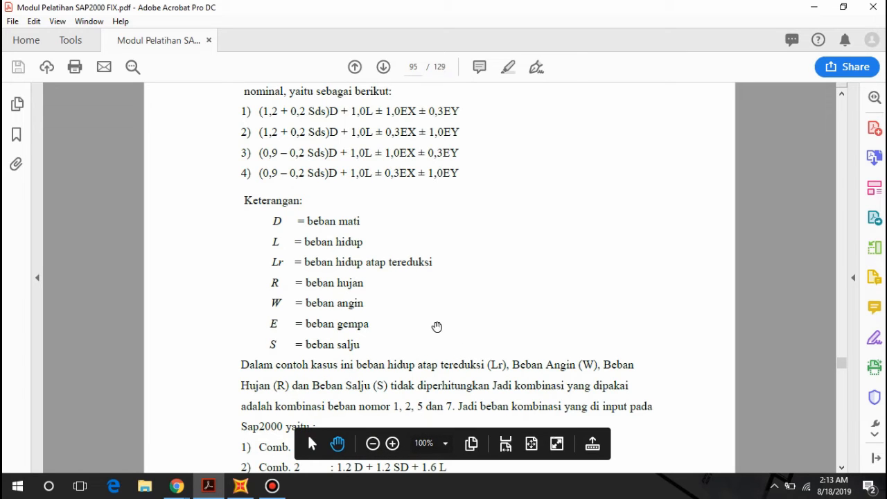
scroll(458, 322, down, 1)
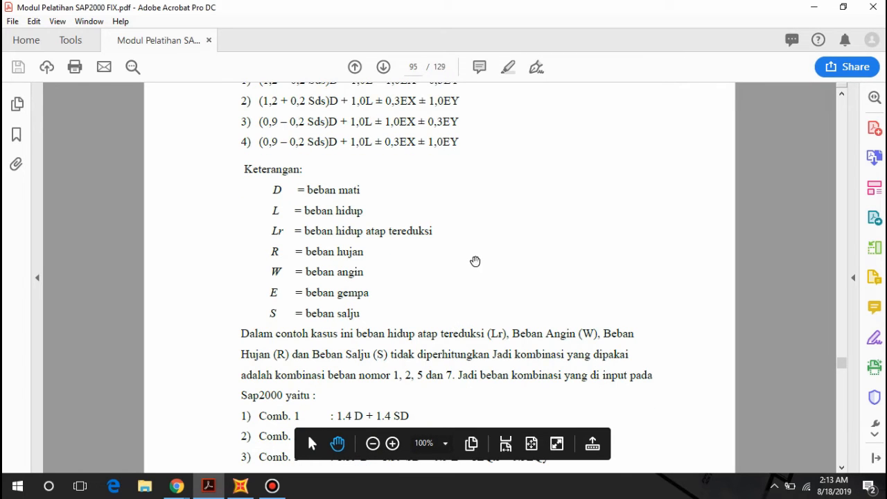
scroll(481, 222, down, 2)
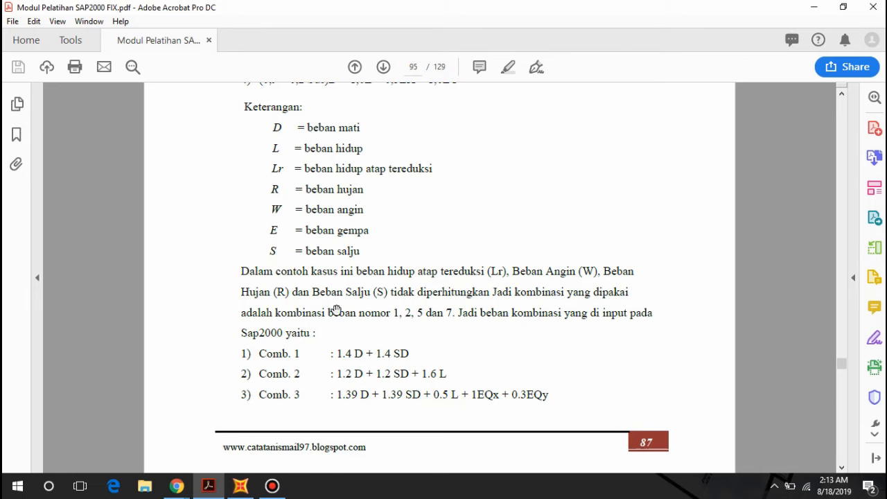
scroll(339, 309, up, 4)
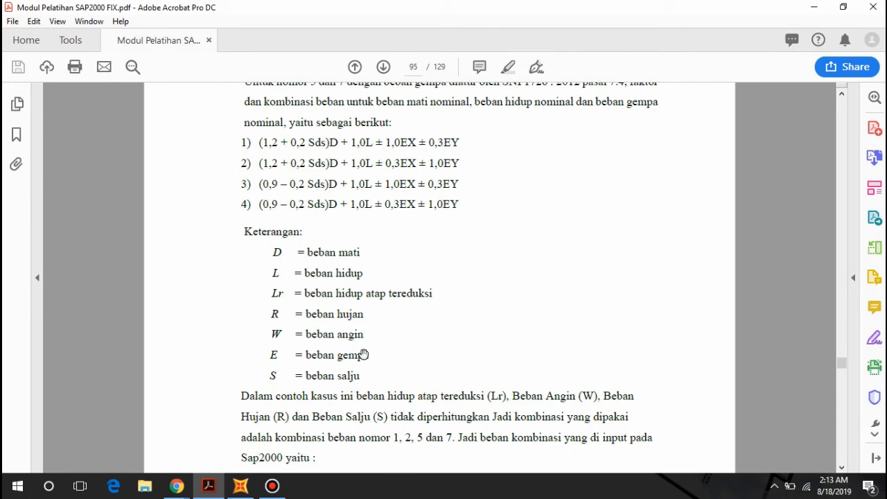
scroll(320, 276, down, 2)
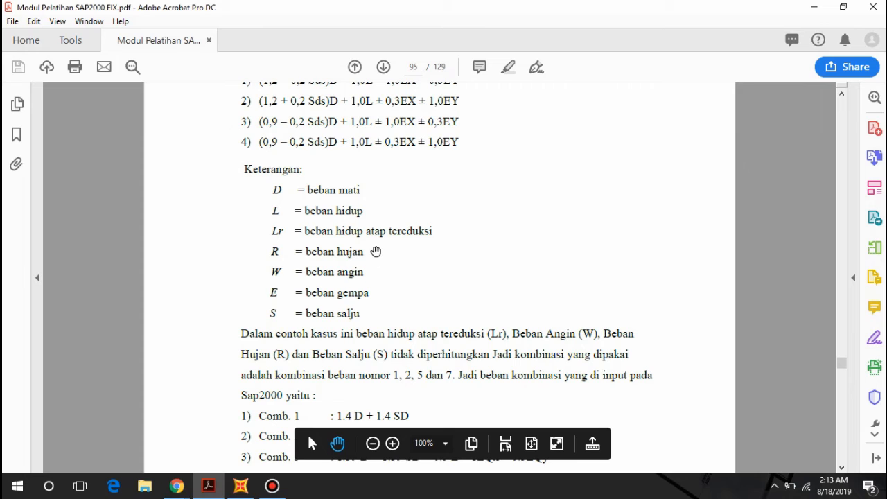
scroll(377, 251, down, 2)
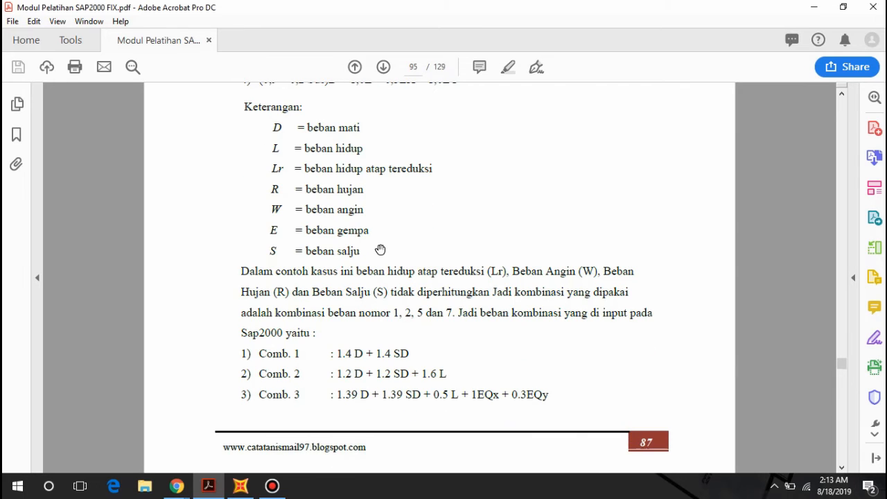
scroll(406, 330, up, 1)
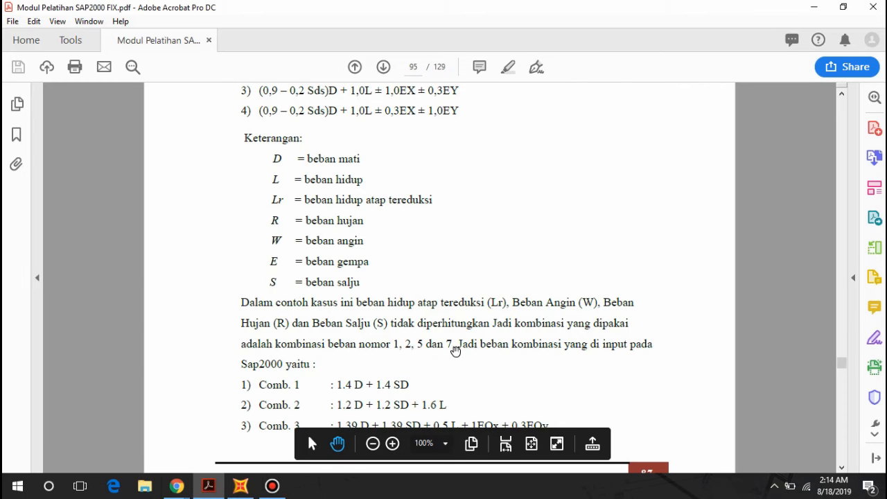
Step: Compare the basic combinations 1 to 7 with the Comb. 1 and Comb. 2 formulas listed for input
scroll(444, 347, up, 3)
scroll(253, 130, up, 6)
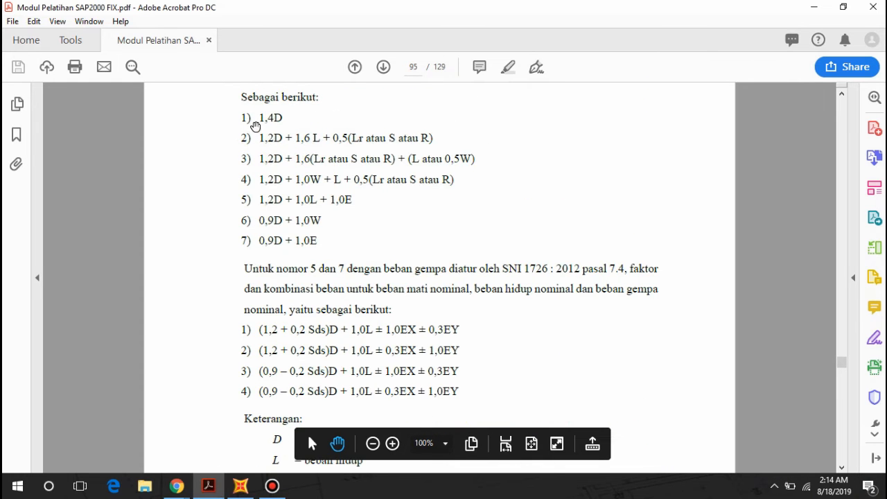
scroll(265, 239, down, 11)
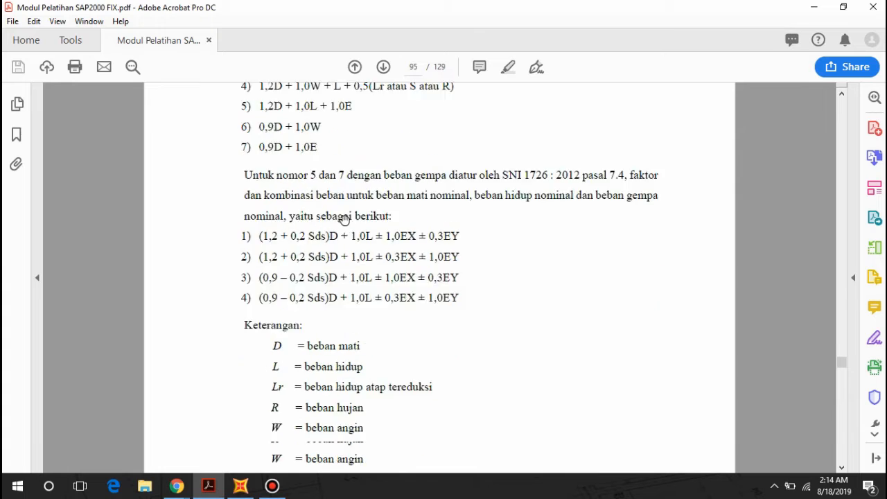
scroll(360, 216, down, 2)
scroll(376, 145, up, 2)
scroll(370, 200, down, 4)
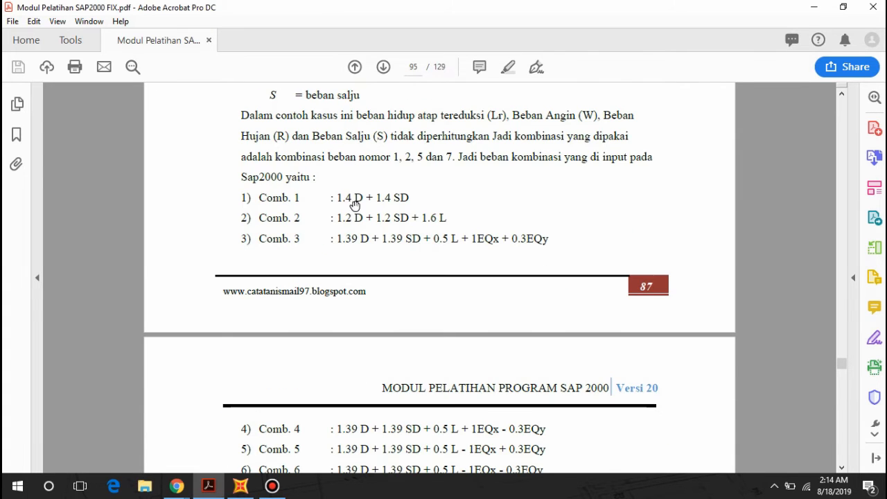
scroll(357, 203, down, 1)
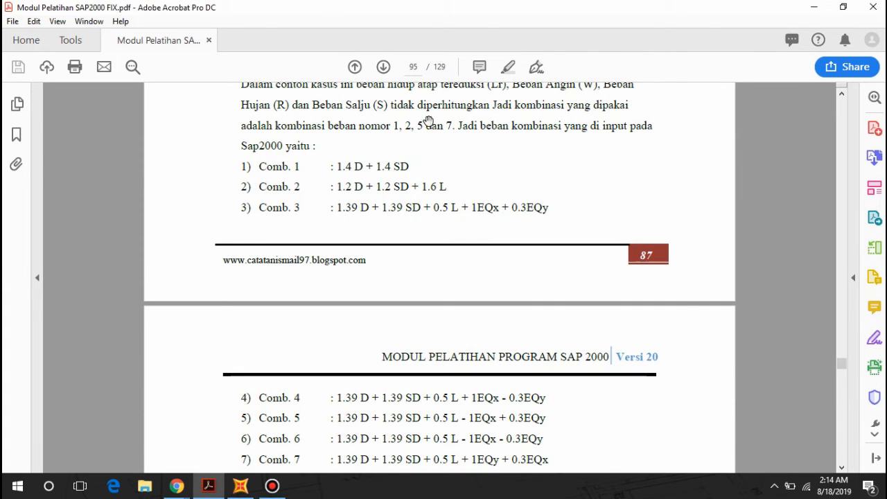
Step: Examine the factors and signs of EQx and EQy from Comb. 3 onward against the SNI 1726:2012 earthquake formulas
scroll(298, 209, down, 6)
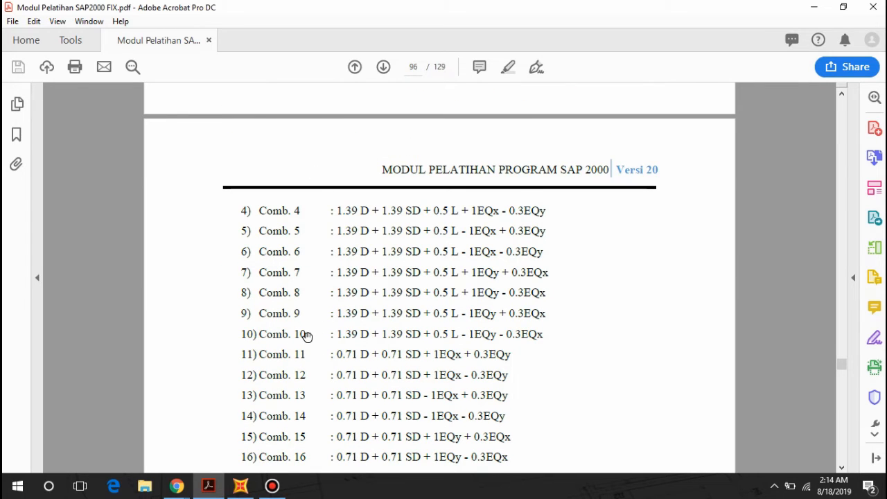
scroll(309, 338, up, 1)
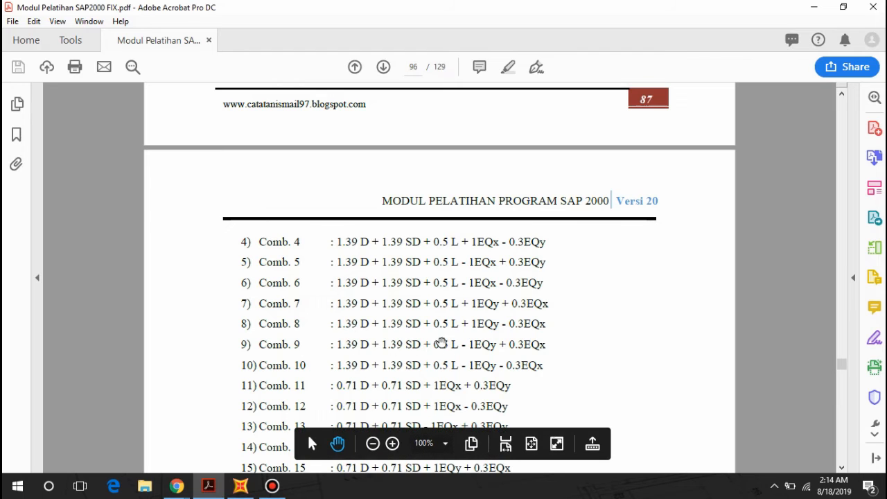
scroll(440, 347, up, 4)
scroll(439, 174, down, 1)
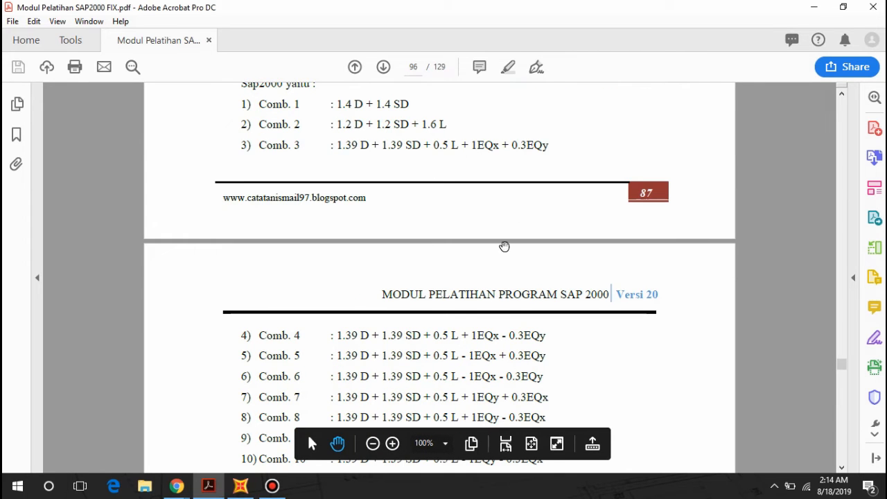
scroll(485, 235, down, 2)
scroll(513, 180, up, 2)
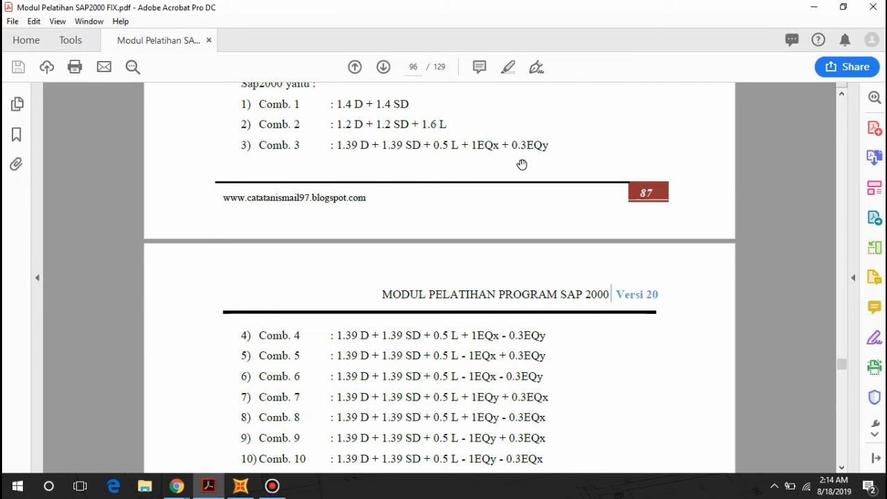
scroll(512, 173, up, 2)
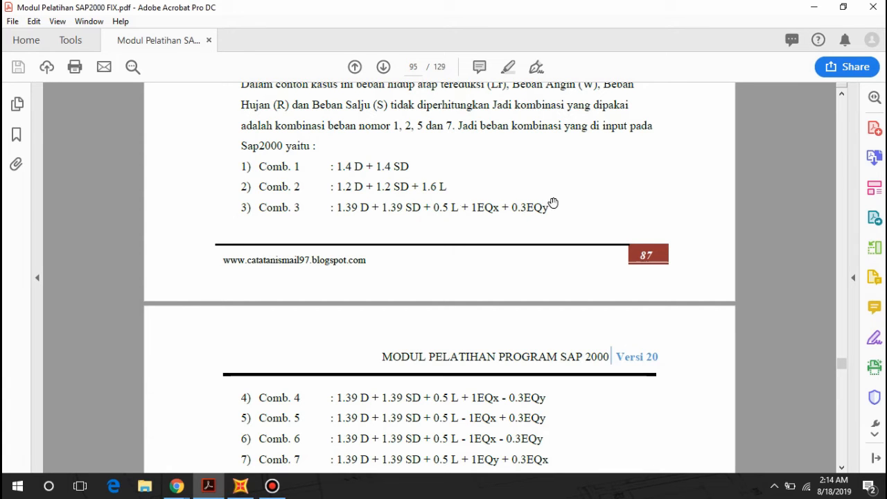
scroll(426, 194, up, 3)
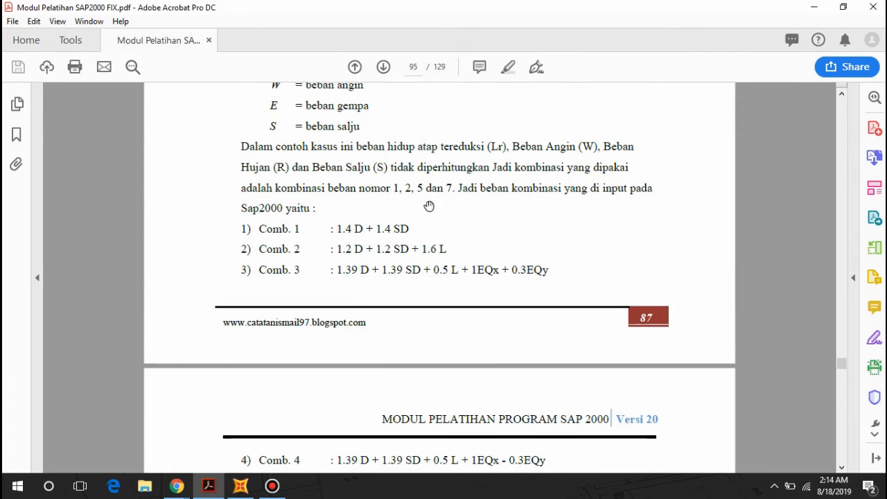
scroll(536, 307, down, 6)
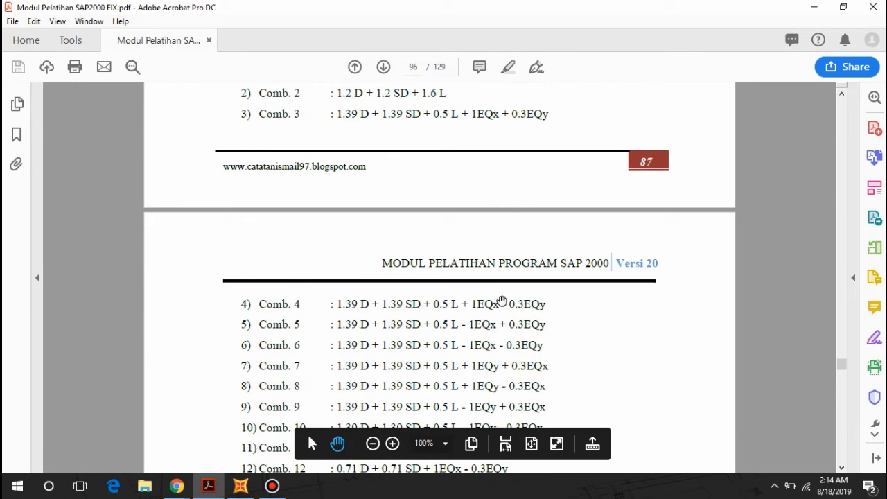
scroll(494, 316, up, 3)
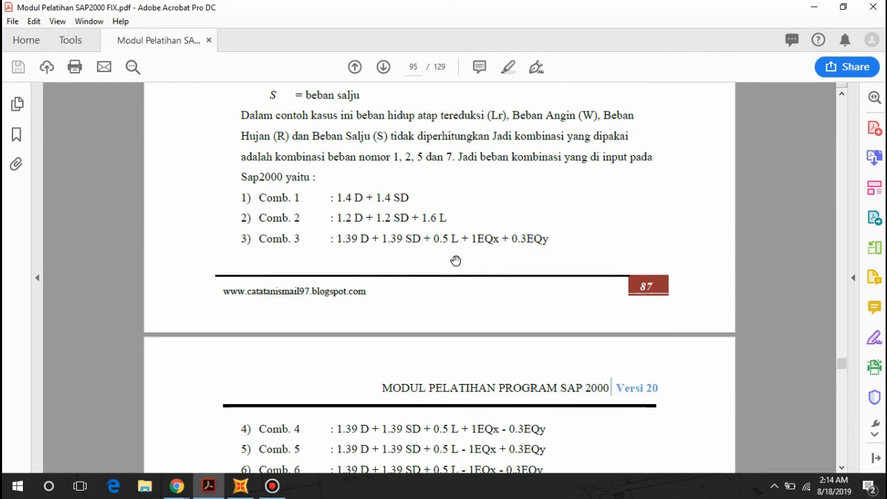
scroll(452, 258, up, 3)
scroll(440, 244, up, 6)
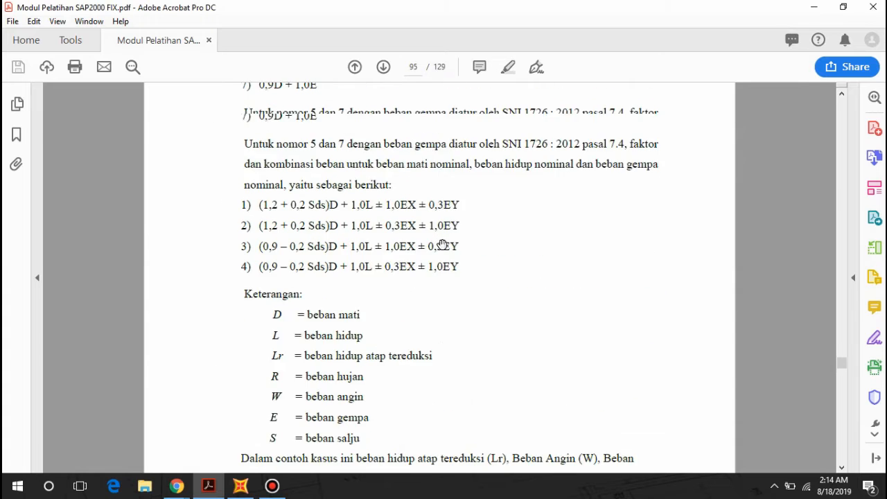
scroll(416, 267, down, 2)
Step: Switch to SAP2000 and start a new load combination named COMB1
click(243, 486)
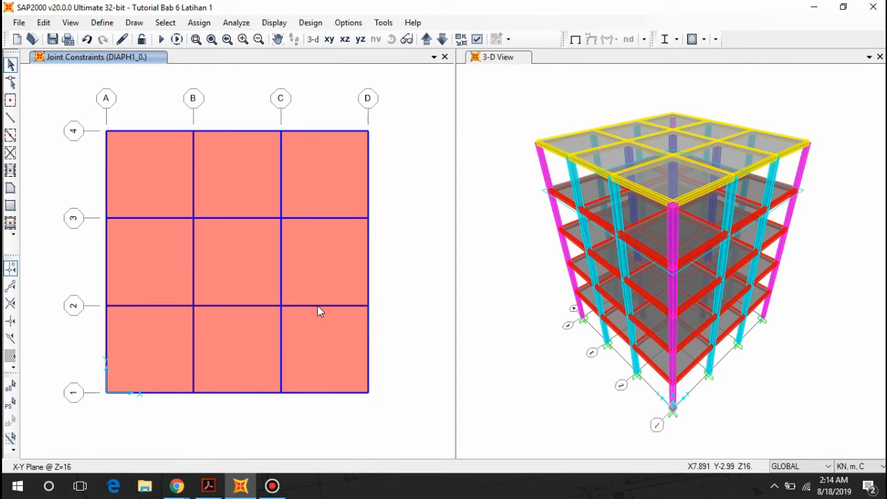
click(108, 25)
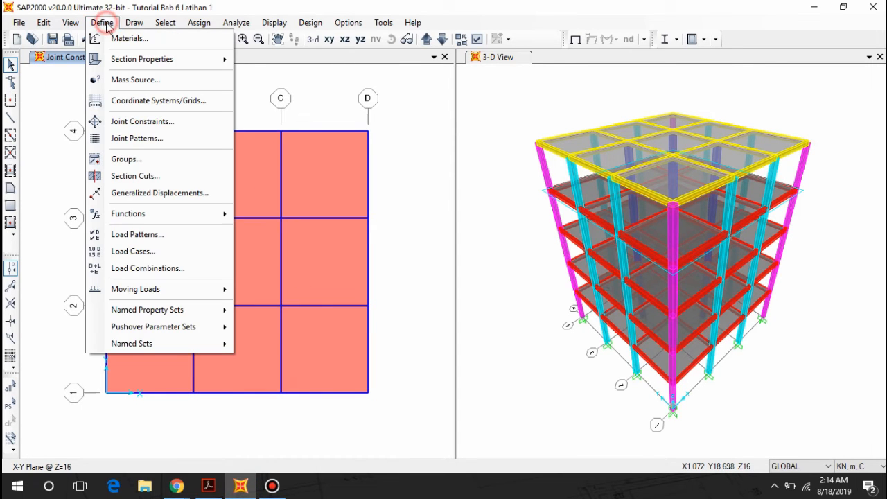
click(145, 270)
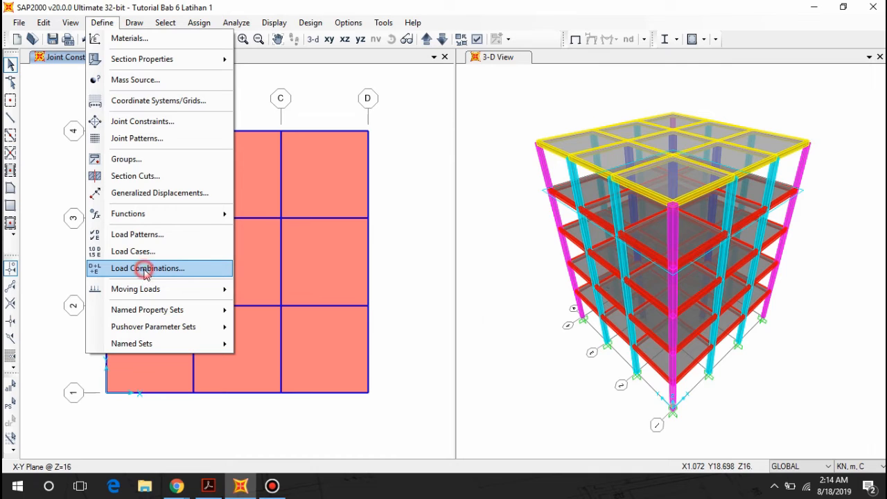
click(517, 186)
drag(467, 92, 492, 91)
click(550, 129)
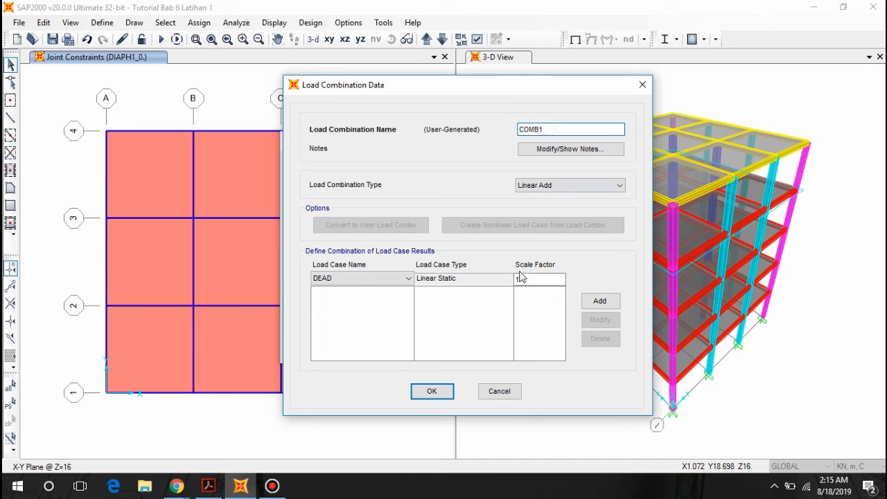
Step: Look up the Comb. 1 formula in the Acrobat module PDF and add DEAD with scale factor 1.4 to COMB1 in SAP2000
click(208, 485)
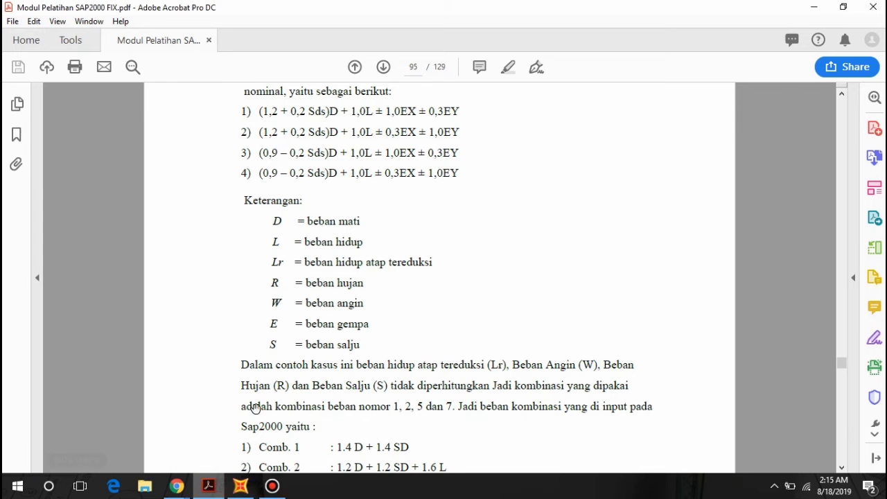
scroll(359, 292, down, 2)
scroll(382, 337, down, 1)
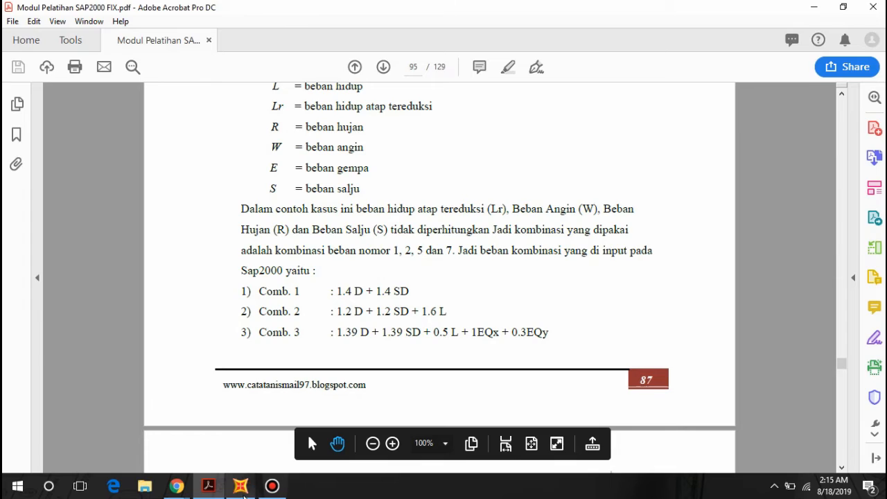
click(241, 485)
click(537, 284)
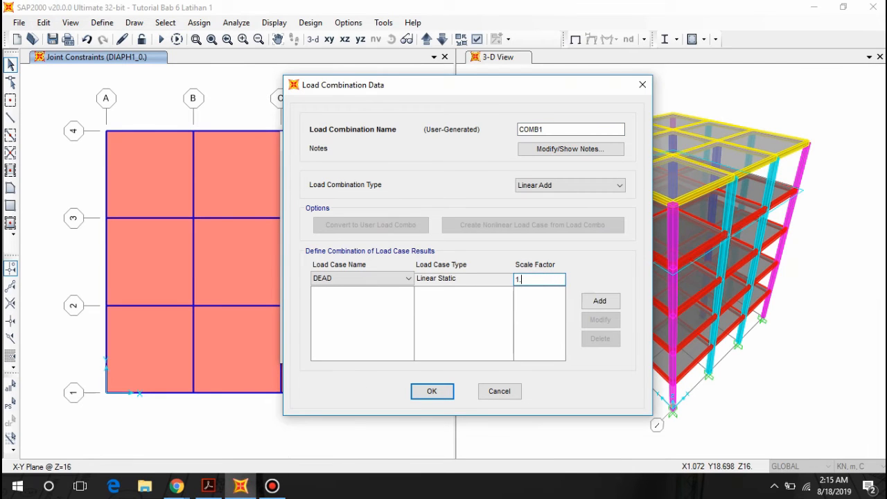
click(598, 299)
Step: Add the Super Dead case with scale factor 1.4 to COMB1 and save the combination
click(383, 278)
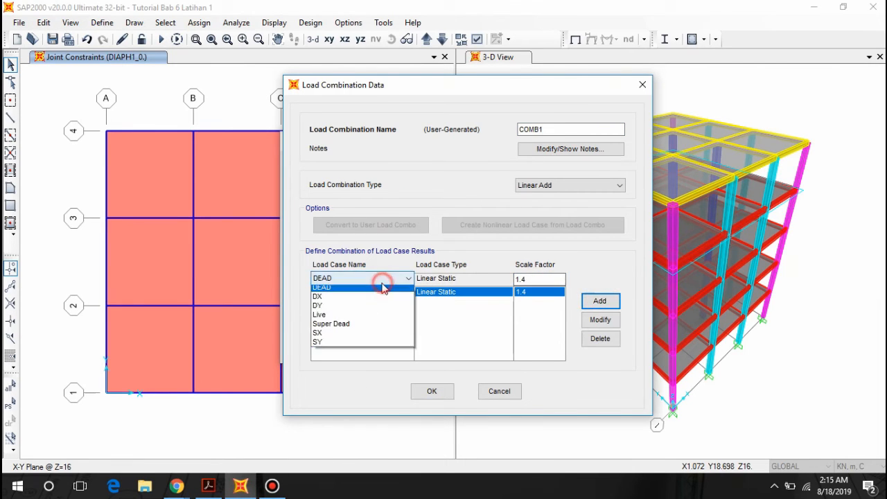
click(359, 327)
click(597, 301)
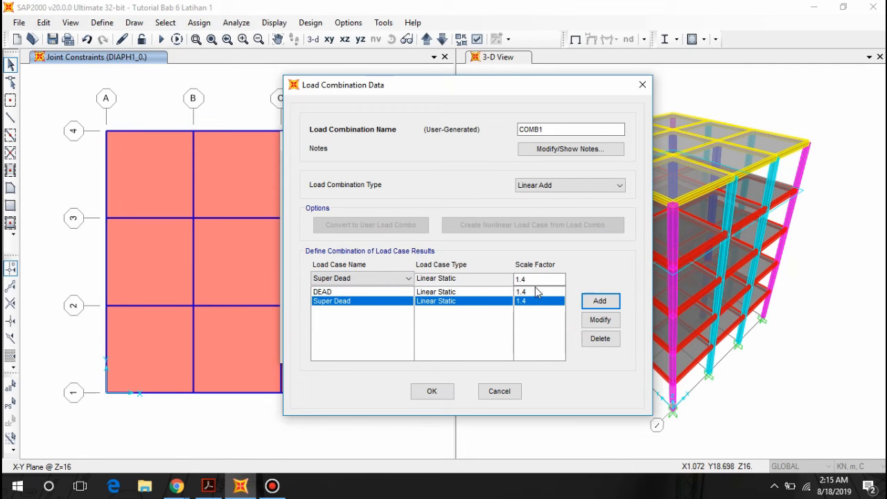
click(450, 393)
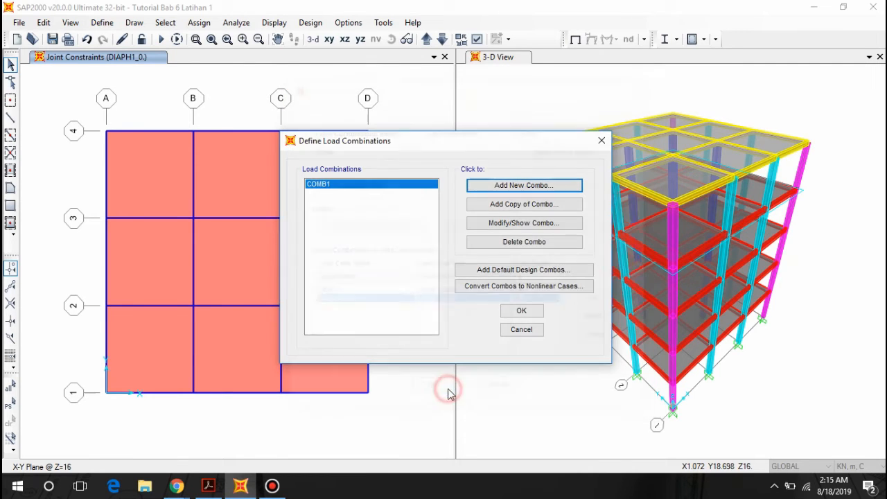
Step: Look up the Comb. 2 formula in the Acrobat module PDF, then create COMB2 in SAP2000 with DEAD at scale factor 1.2
click(202, 483)
scroll(338, 298, down, 3)
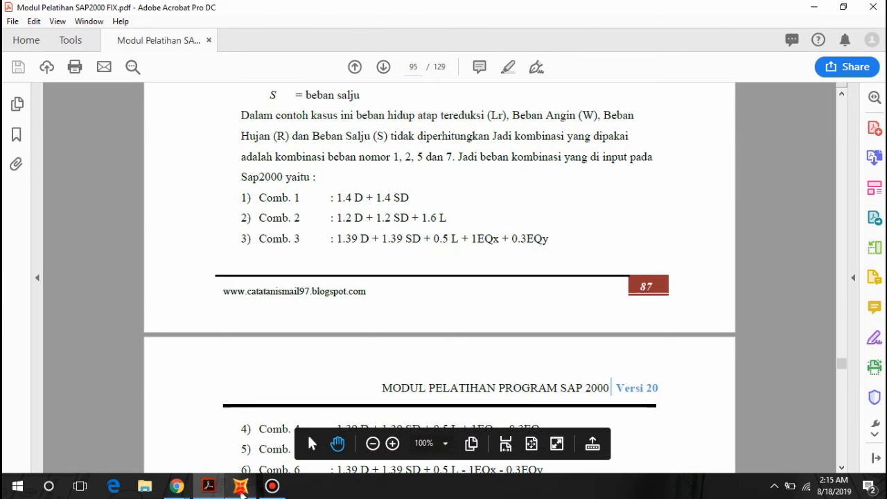
click(241, 485)
click(518, 189)
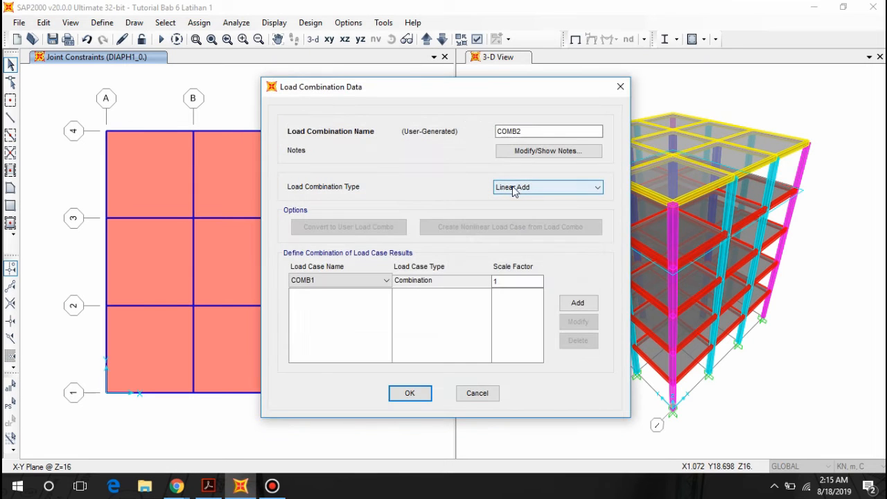
click(387, 281)
click(318, 304)
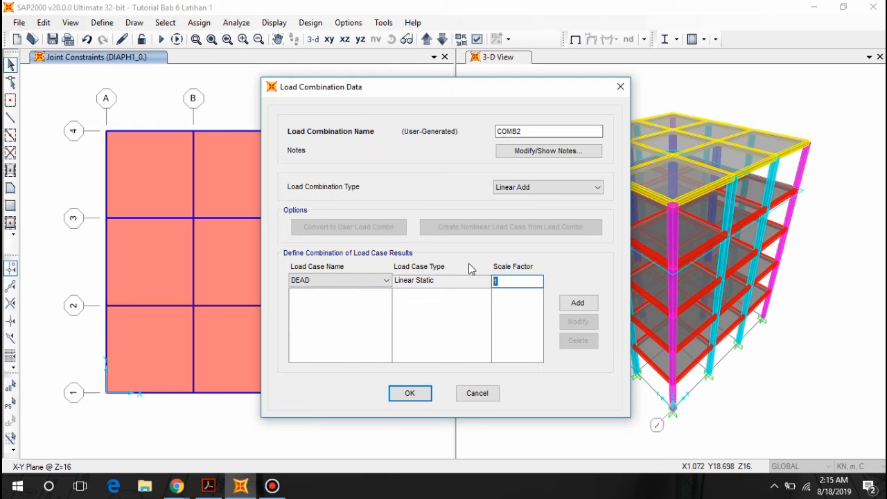
click(578, 303)
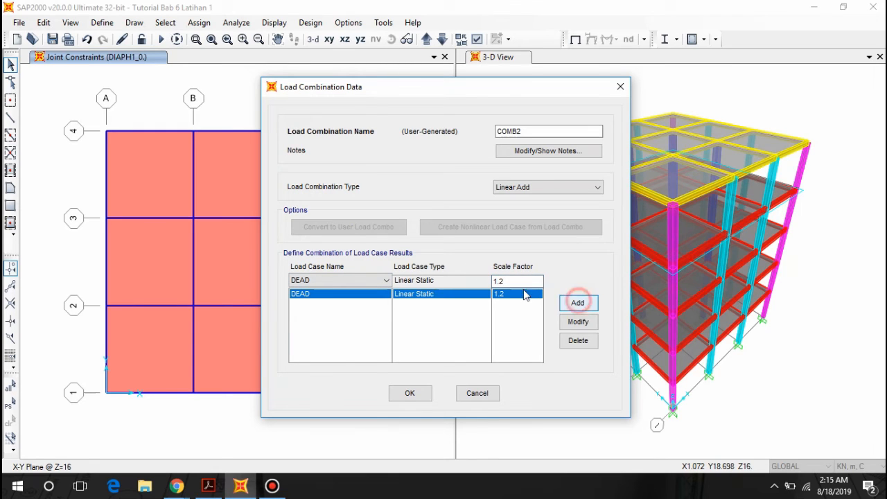
Step: Add the Super Dead case with scale factor 1.2 to COMB2
click(326, 280)
click(308, 338)
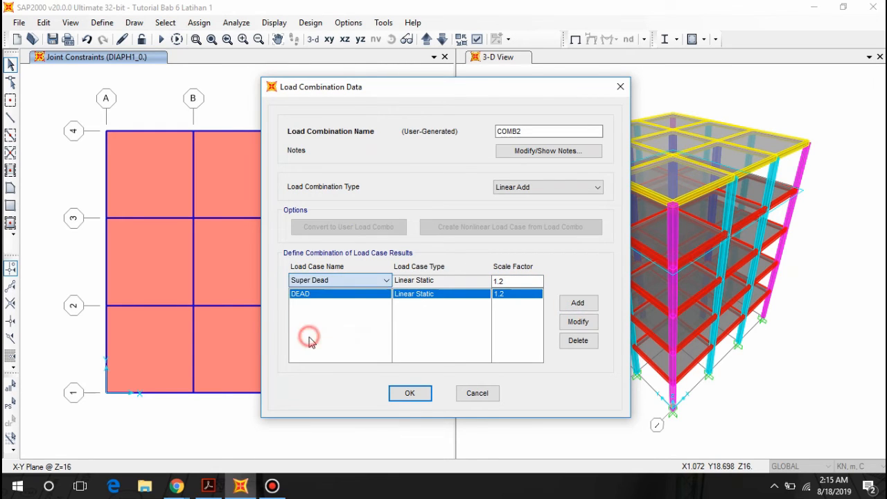
click(580, 303)
Step: Add the Live case with scale factor 1.6 to COMB2 and save the combination
click(366, 280)
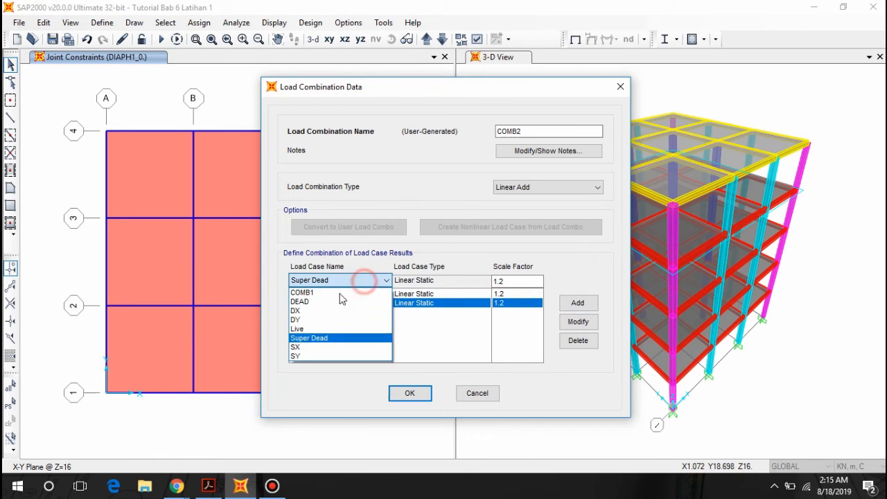
click(301, 324)
double_click(502, 280)
text(1.6)
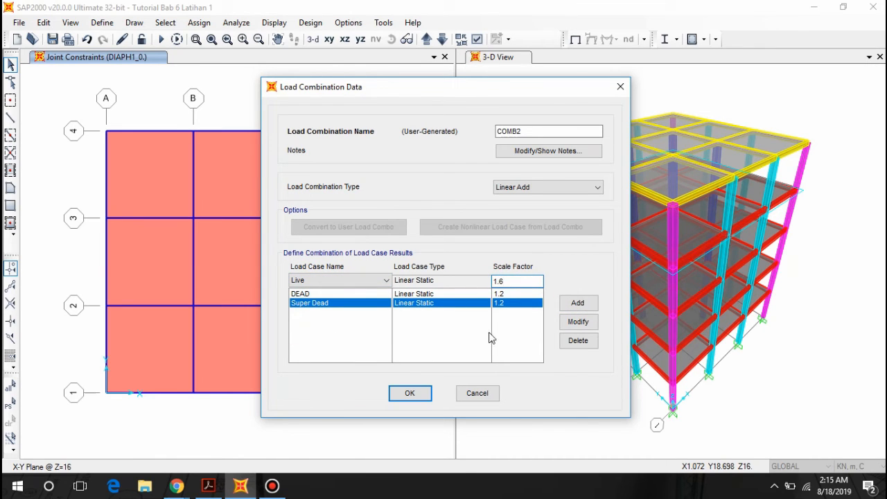
click(579, 303)
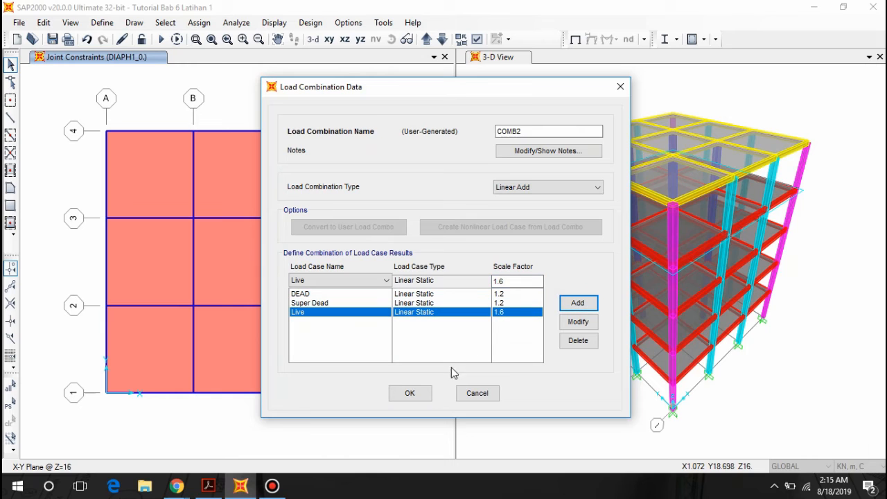
click(410, 393)
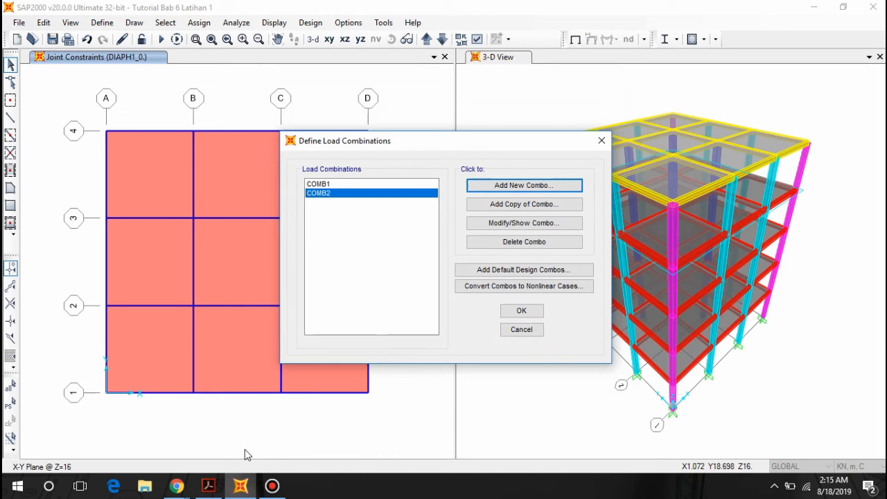
Step: Check the Comb. 3 dead load factor in the Acrobat module PDF against the SNI 1726:2012 formulas and the SDS value in Chrome's spectrum results
click(208, 486)
scroll(348, 270, down, 2)
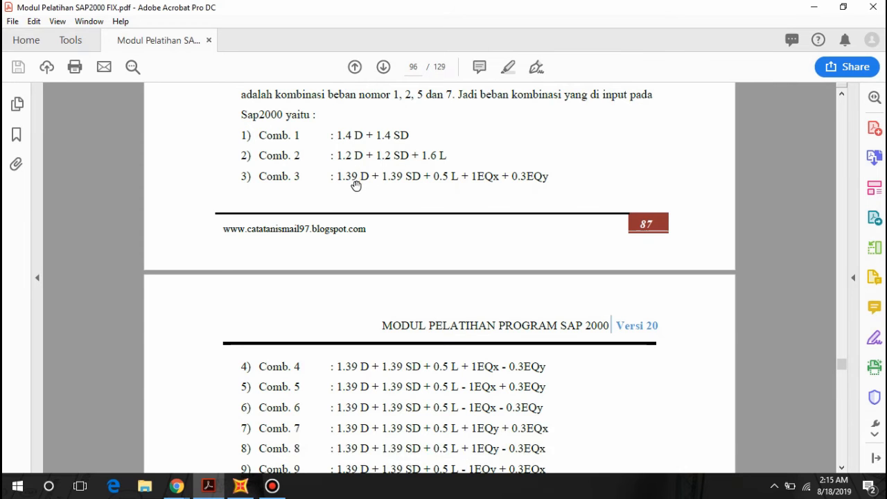
scroll(356, 180, up, 2)
scroll(363, 243, up, 15)
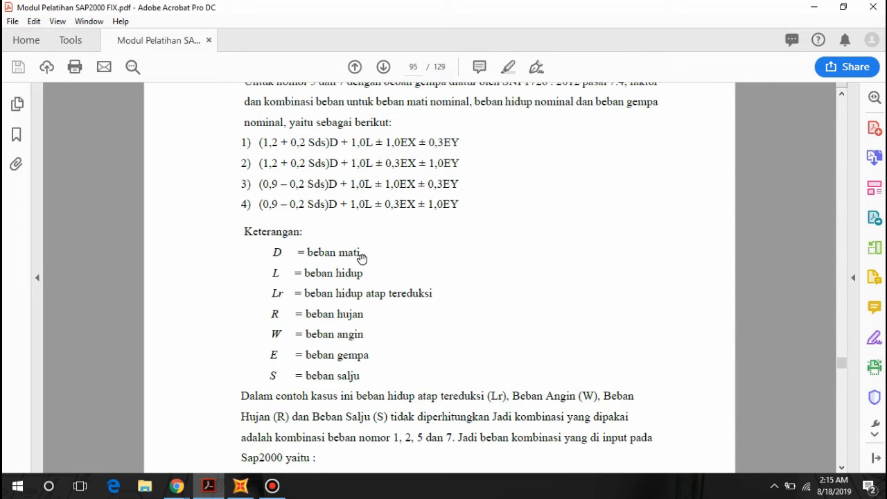
scroll(318, 256, down, 3)
scroll(343, 255, up, 1)
scroll(277, 311, down, 1)
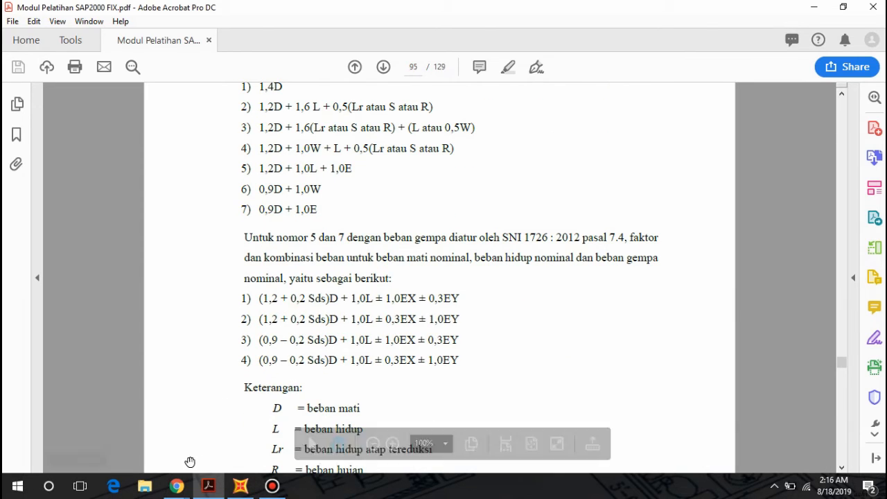
mouse_move(177, 486)
click(224, 447)
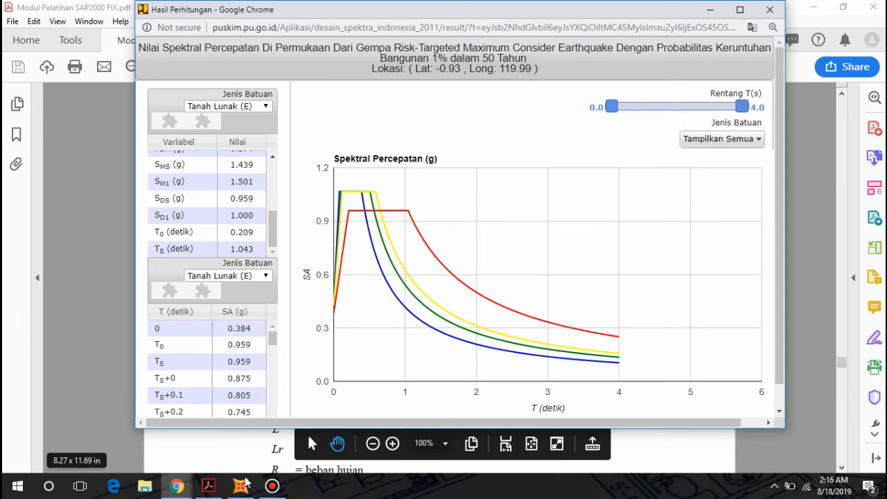
click(209, 487)
scroll(366, 231, down, 10)
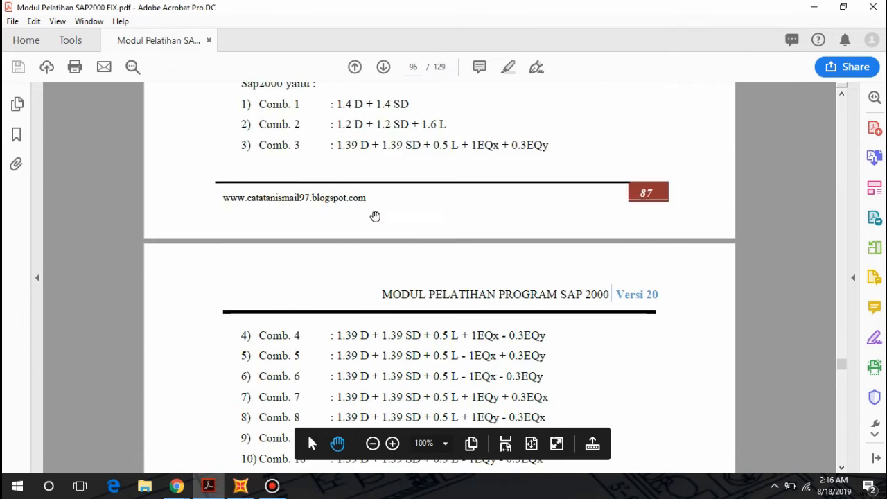
scroll(350, 145, up, 2)
scroll(361, 147, up, 2)
Step: Switch to SAP2000, start the new combination COMB3 and add DEAD with scale factor 1.39
click(240, 485)
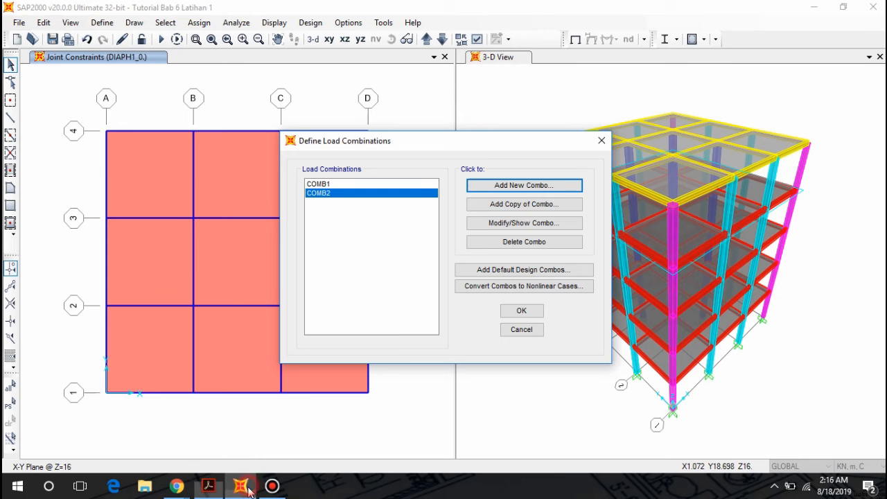
click(517, 186)
click(510, 280)
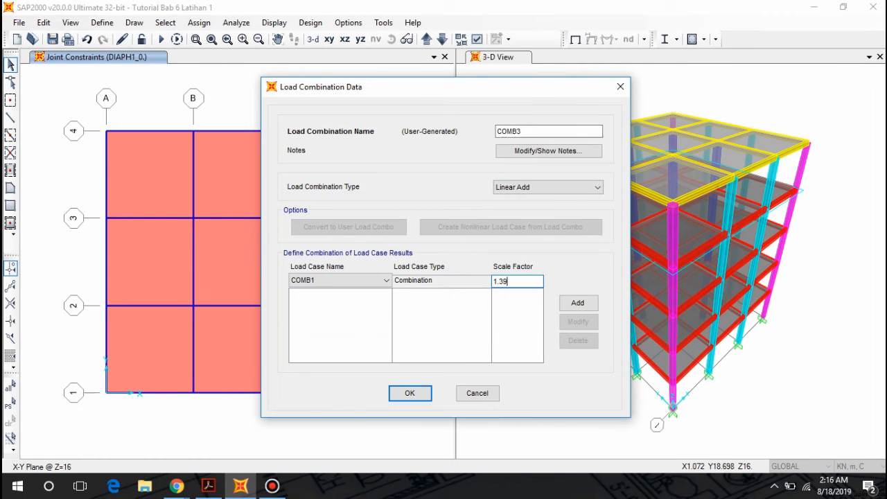
click(359, 280)
click(328, 311)
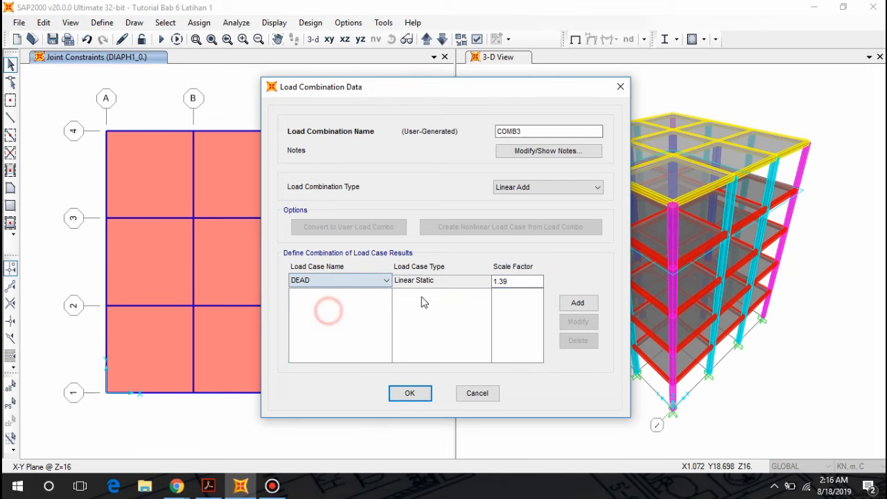
click(575, 304)
Step: Add the Super Dead case with scale factor 1.39 to COMB3 and select Live as the next load case
click(353, 279)
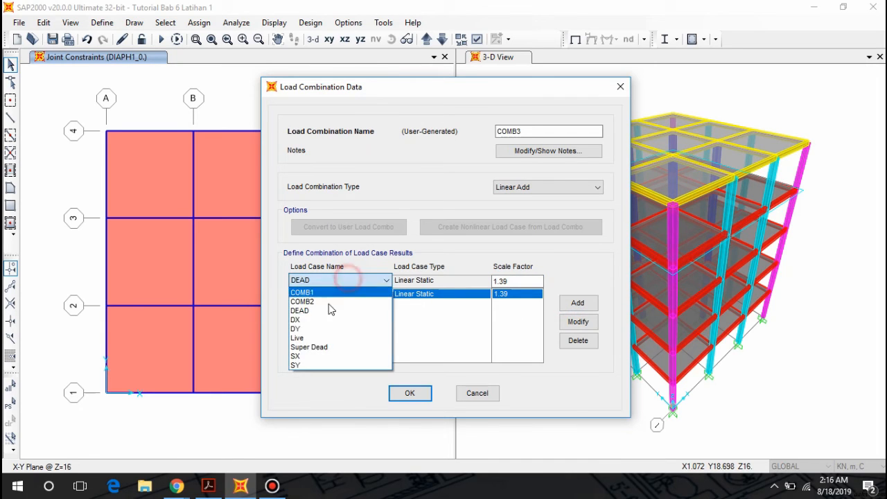
click(318, 346)
click(585, 303)
click(380, 284)
click(299, 341)
Step: Examine the live load factor of Comb. 3 and the following combinations in the Acrobat module PDF against the load definitions and formulas
click(208, 487)
scroll(416, 315, down, 2)
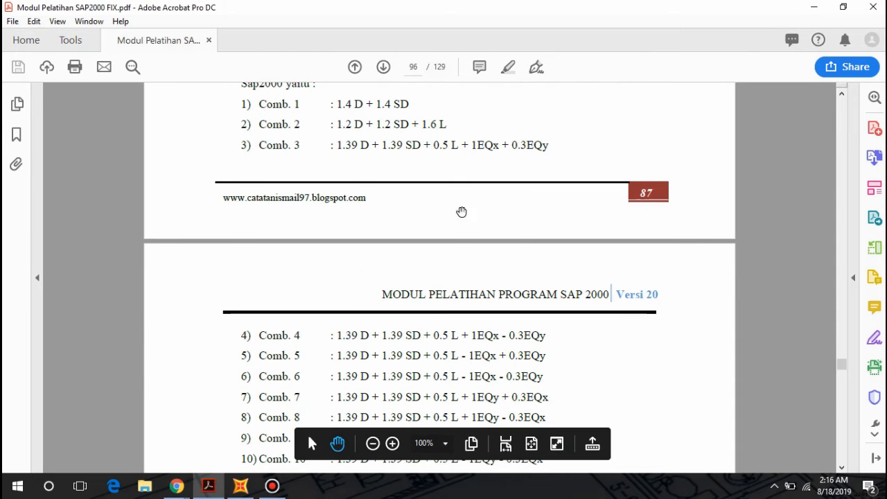
scroll(441, 183, up, 1)
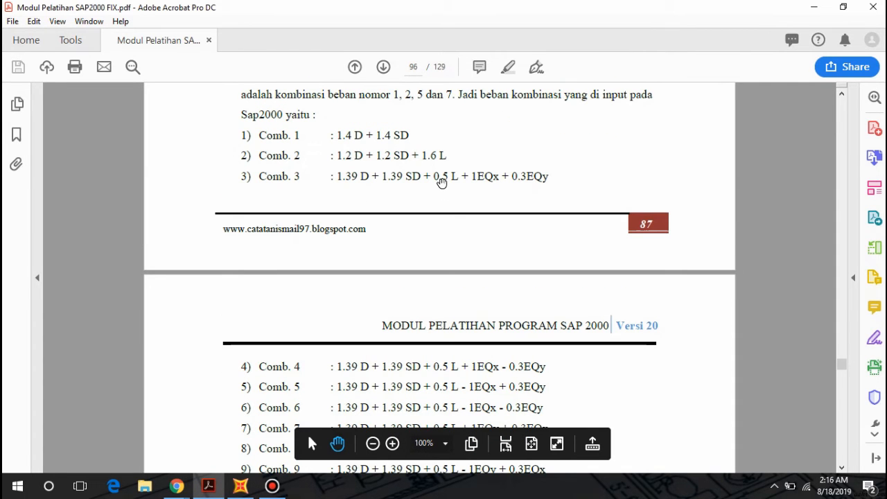
scroll(442, 182, up, 3)
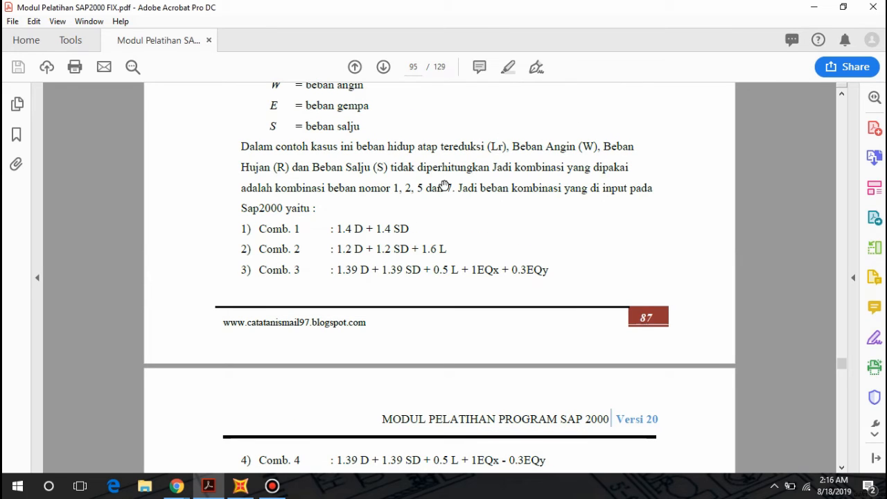
scroll(432, 170, up, 2)
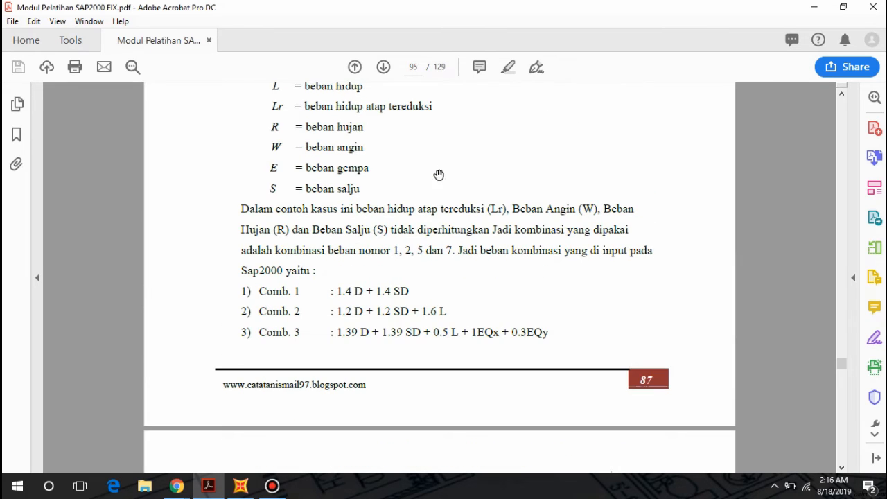
scroll(457, 209, up, 2)
scroll(447, 250, up, 1)
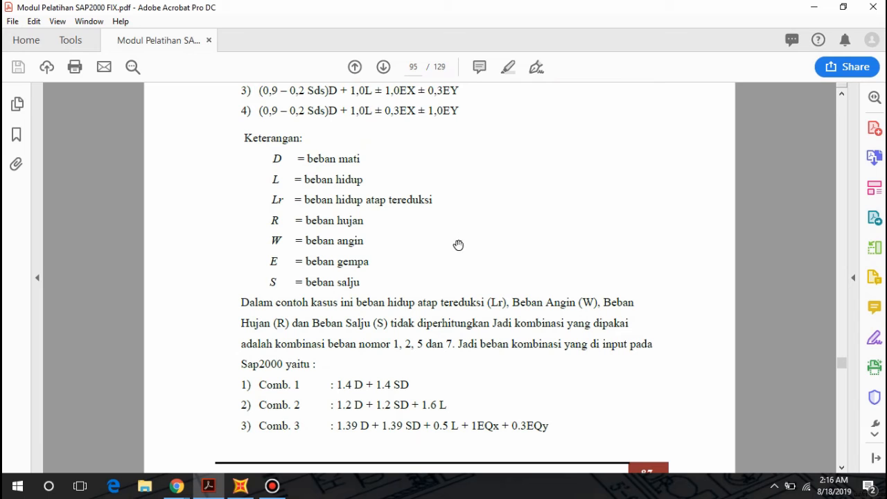
scroll(451, 217, down, 3)
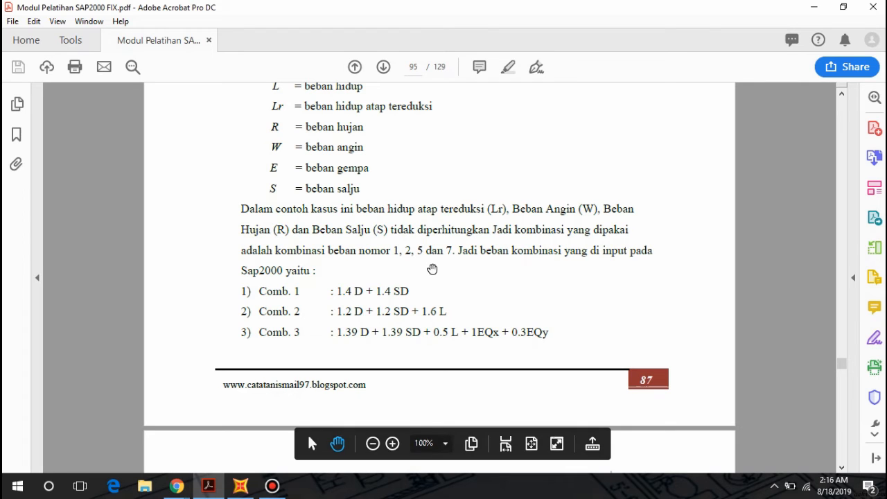
scroll(448, 216, up, 3)
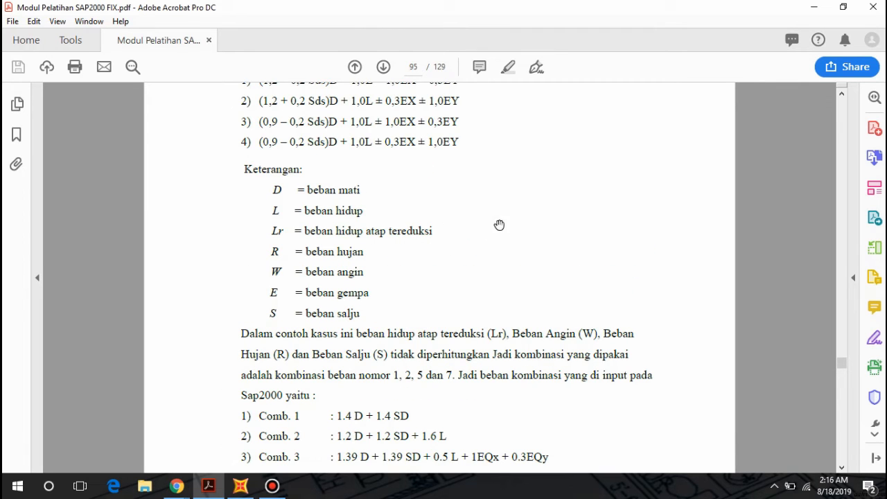
scroll(490, 205, down, 3)
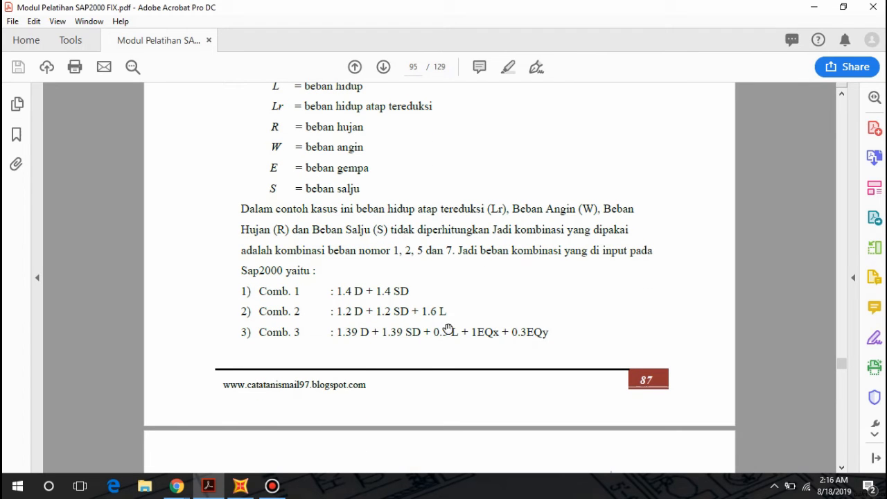
scroll(444, 314, down, 2)
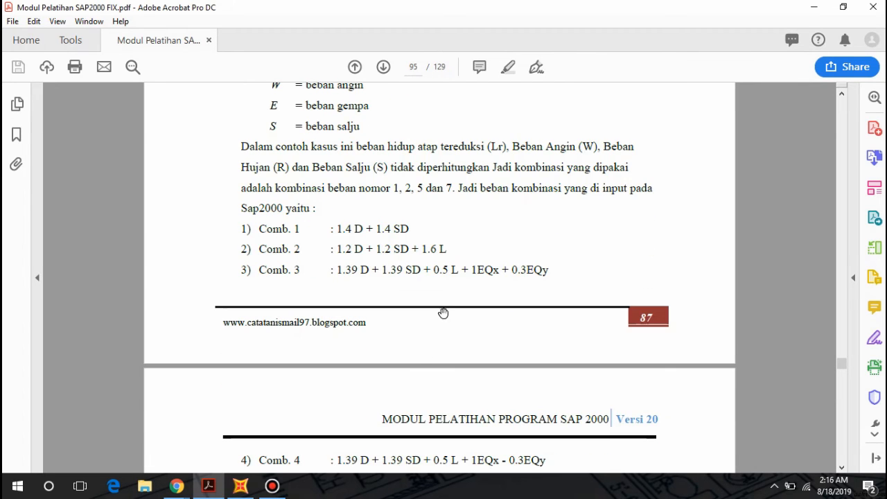
scroll(446, 208, down, 8)
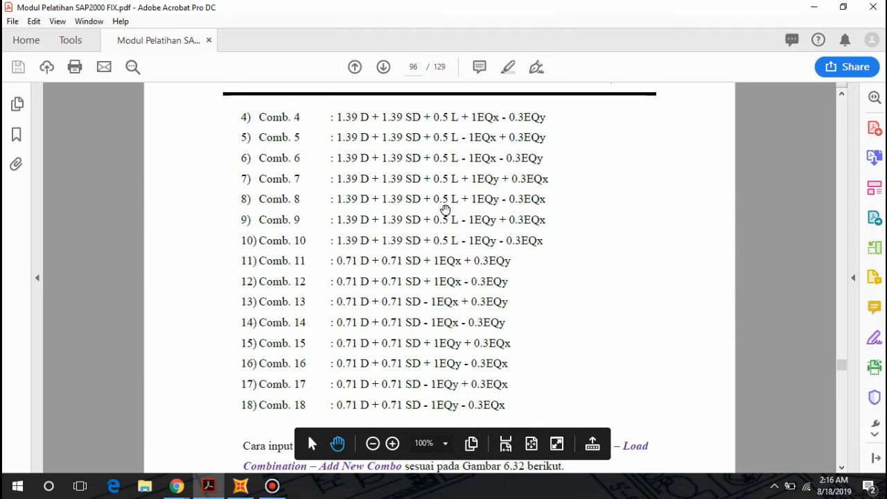
scroll(441, 255, up, 7)
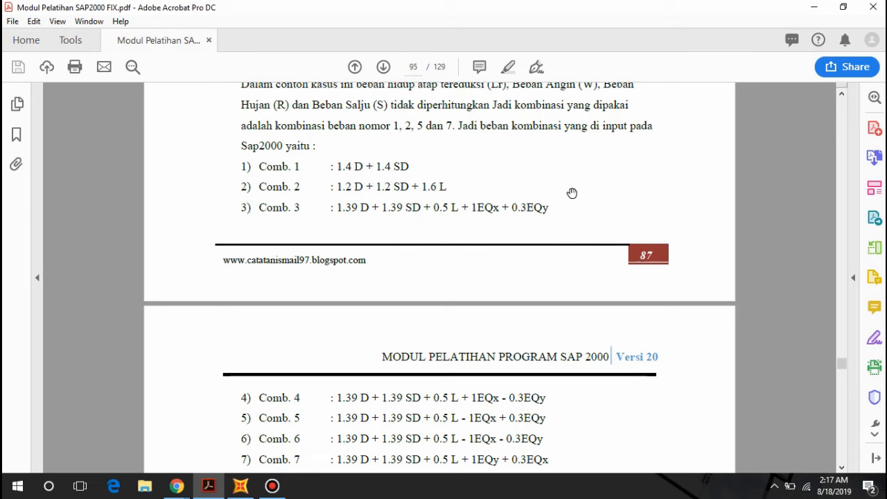
Step: Return to SAP2000 and add the Live case with scale factor 0.5 to COMB3
click(241, 486)
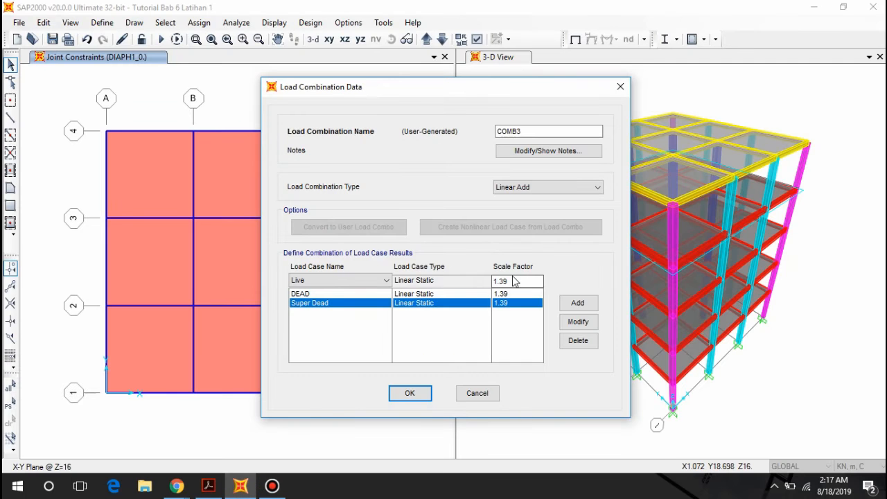
drag(515, 281, 436, 298)
click(577, 303)
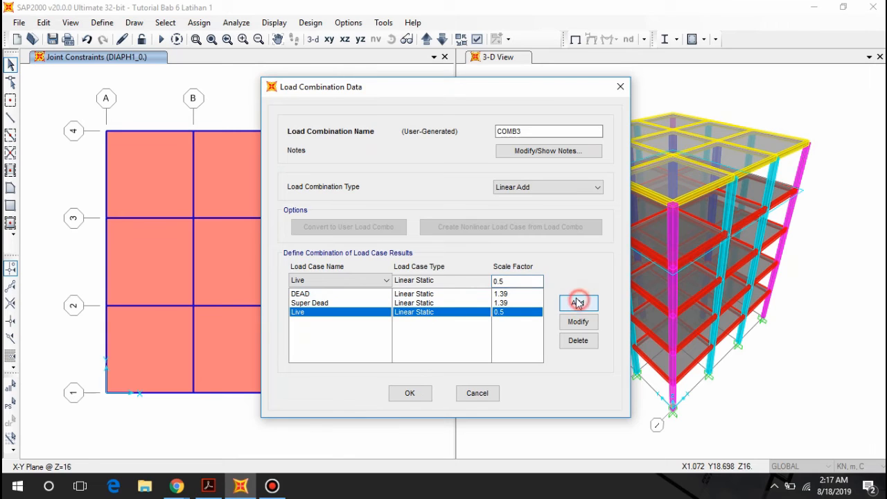
Step: Switch to the Acrobat module PDF and examine the earthquake terms of Comb. 3 and the combinations that follow it
click(374, 277)
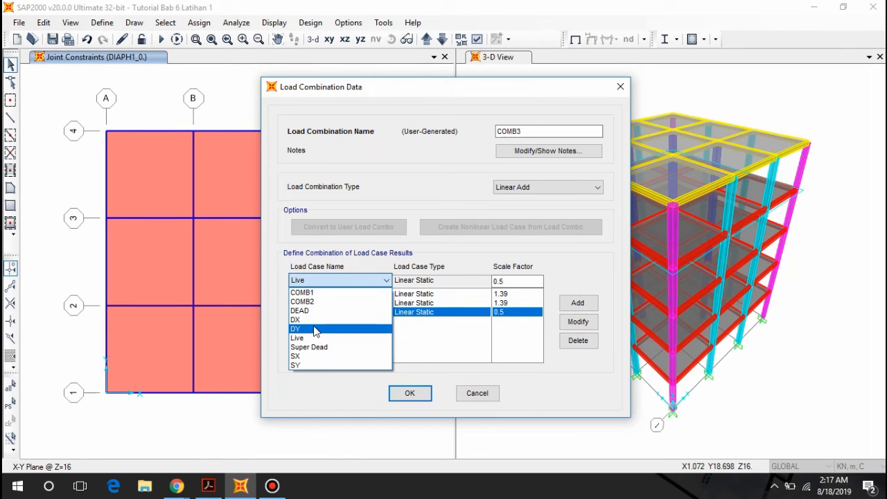
click(208, 486)
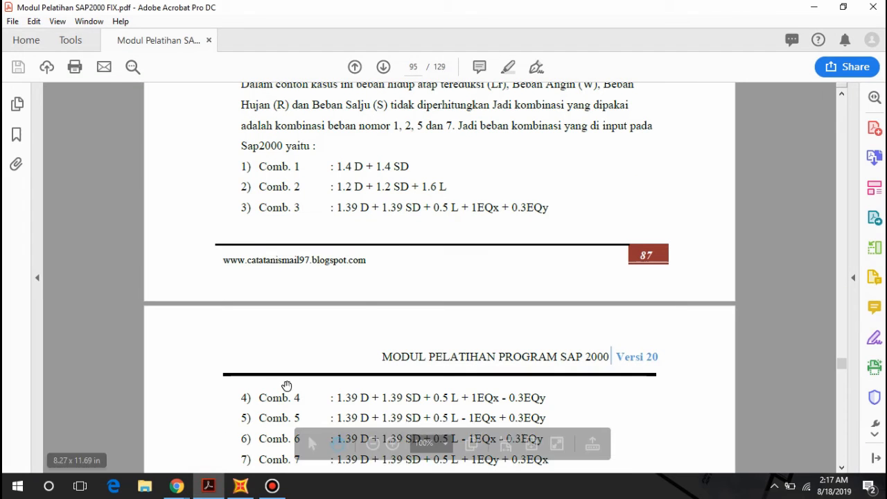
scroll(464, 153, down, 3)
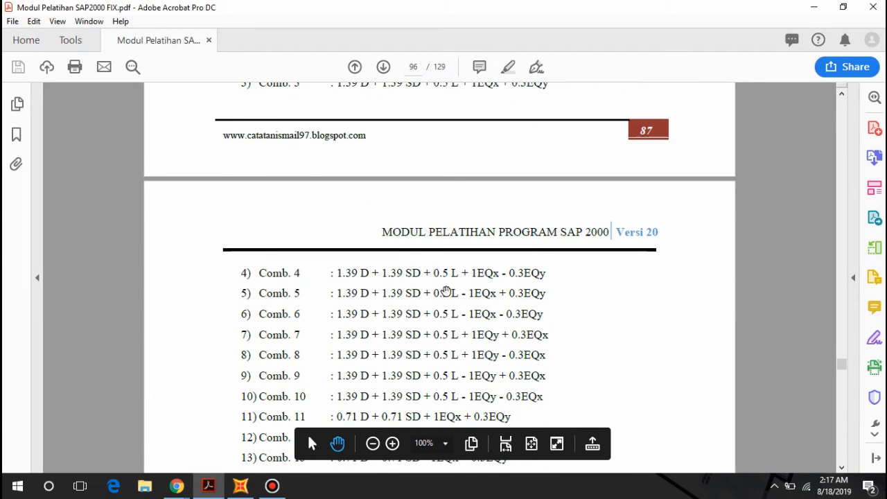
scroll(448, 289, up, 3)
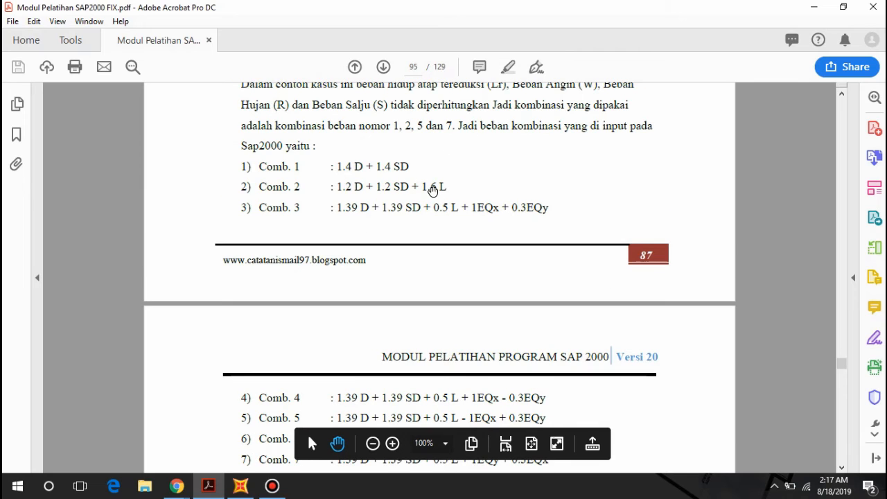
scroll(473, 215, down, 3)
scroll(461, 210, up, 5)
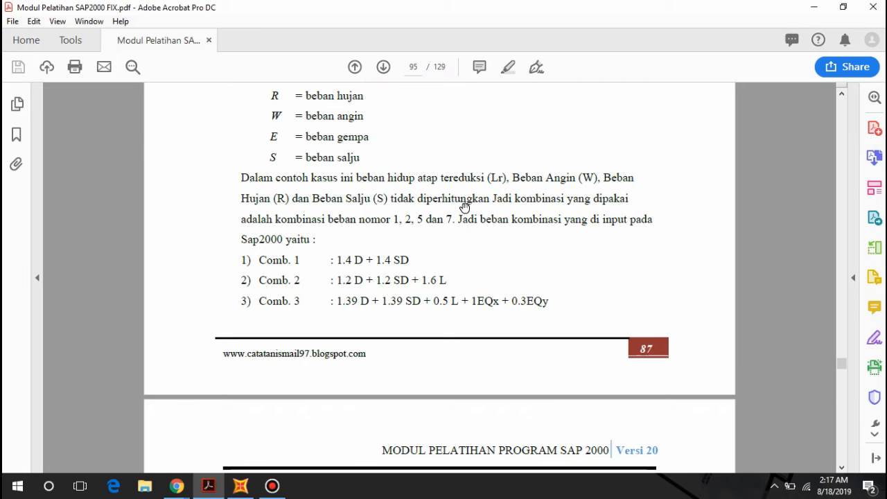
scroll(464, 206, down, 3)
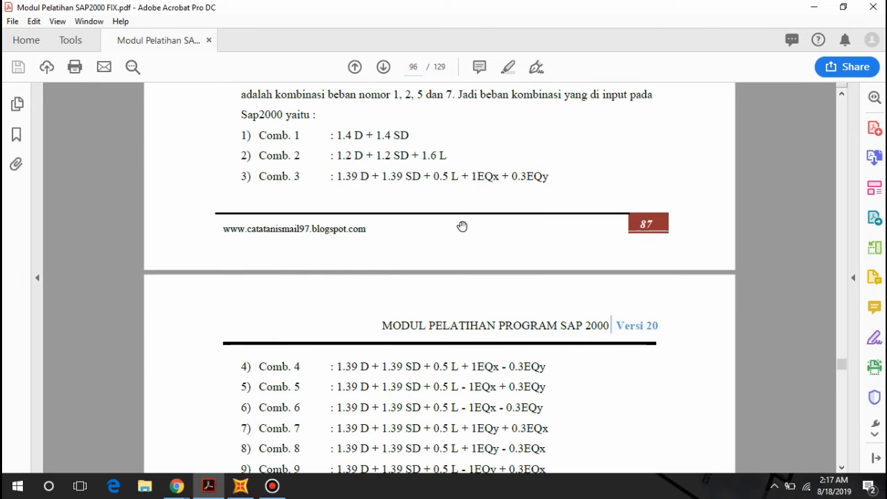
scroll(444, 298, down, 2)
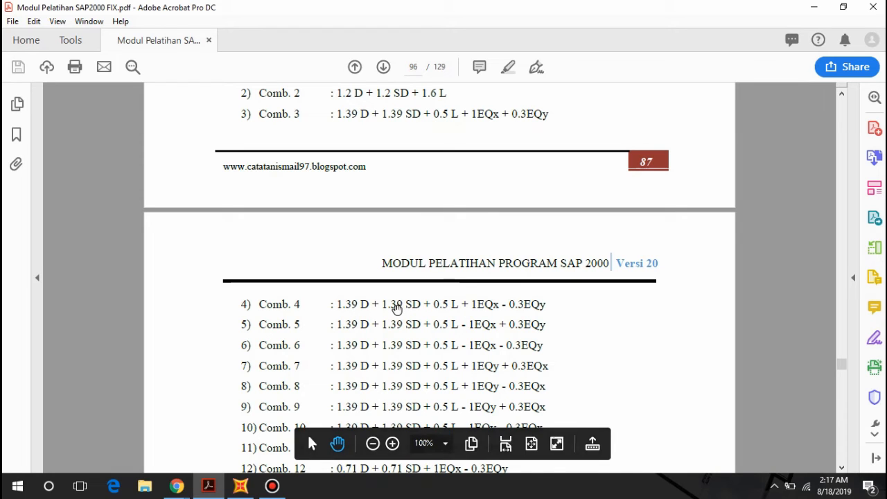
scroll(430, 287, down, 2)
scroll(444, 273, up, 2)
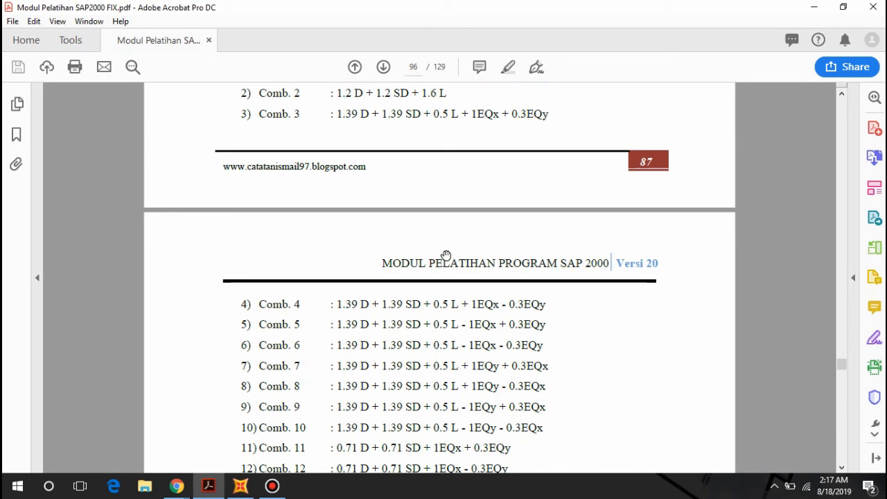
Step: Return to SAP2000 and add the DX response spectrum case with scale factor 1 to COMB3
key(alt+Tab)
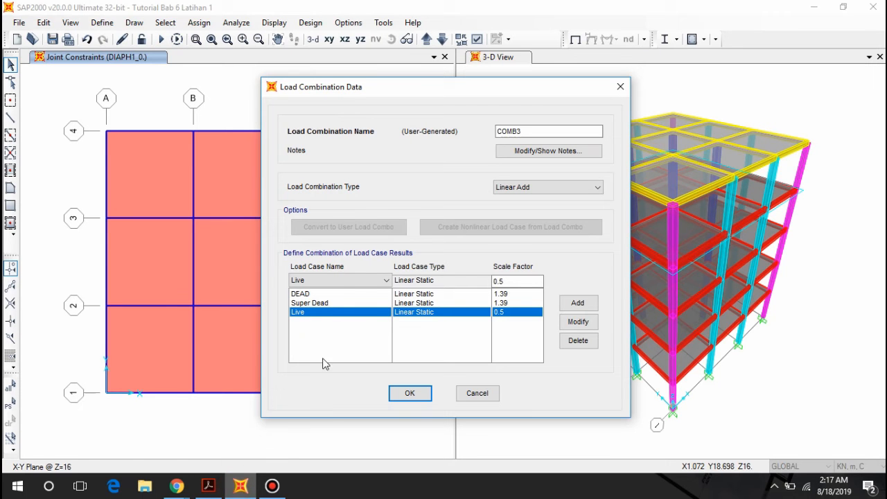
click(340, 280)
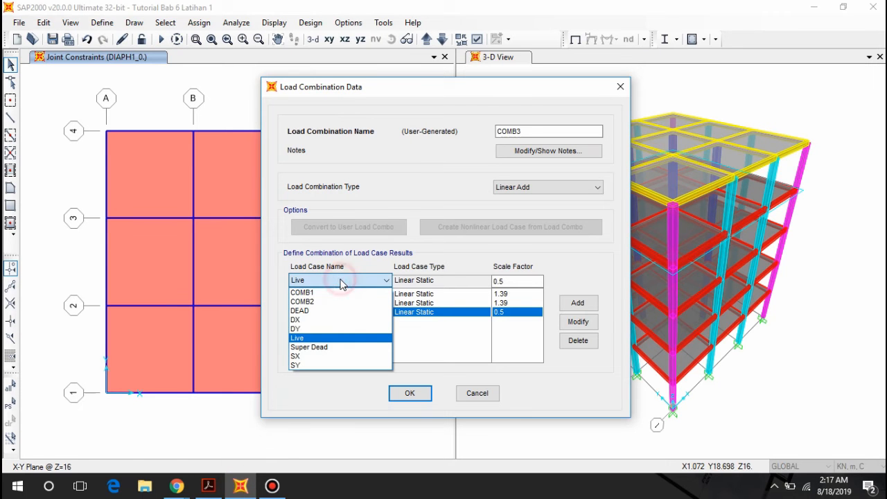
click(313, 320)
click(312, 280)
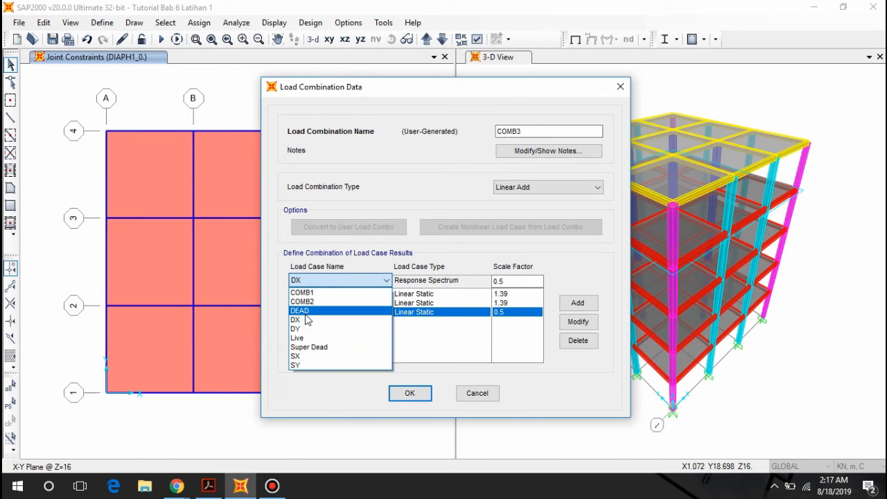
click(308, 320)
click(320, 281)
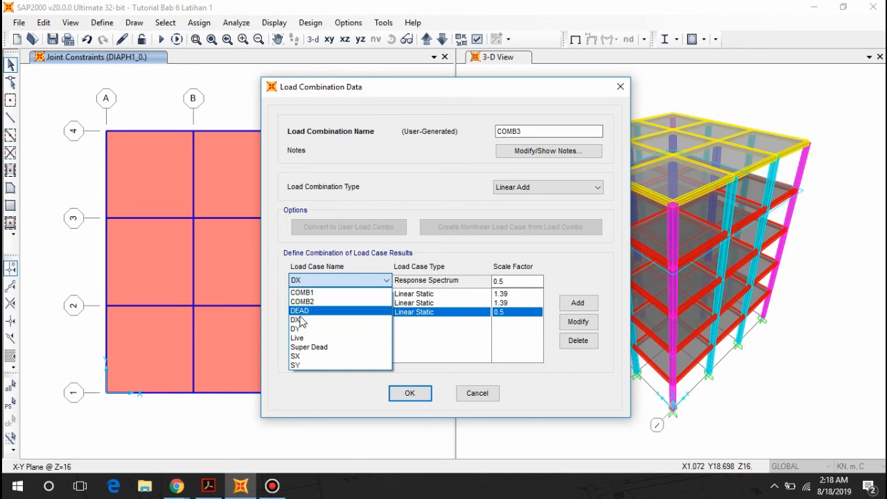
click(294, 321)
double_click(519, 282)
text(1)
click(574, 303)
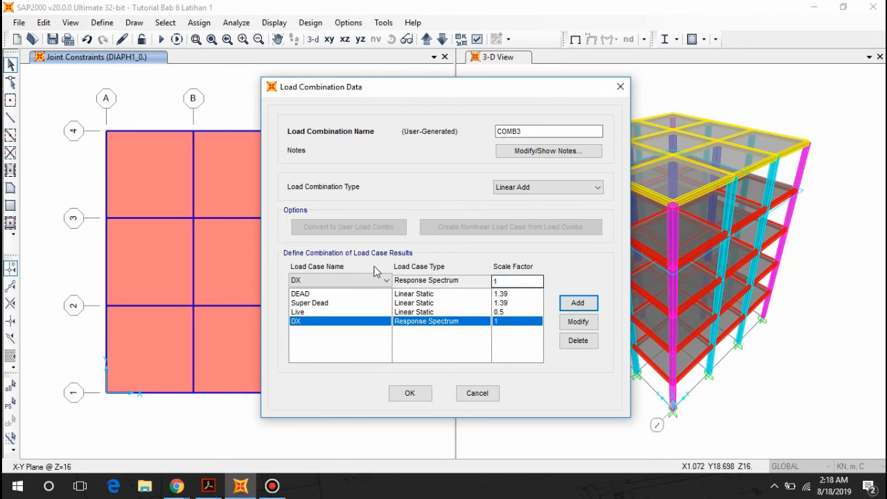
Step: Add the DY case with scale factor 0.3 to COMB3, checking it against the Acrobat module PDF, and save the combination
click(337, 280)
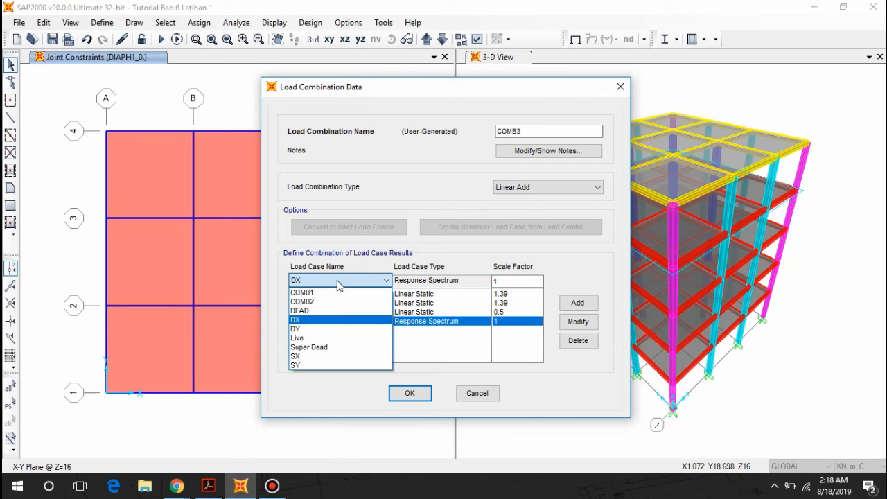
click(298, 329)
click(207, 486)
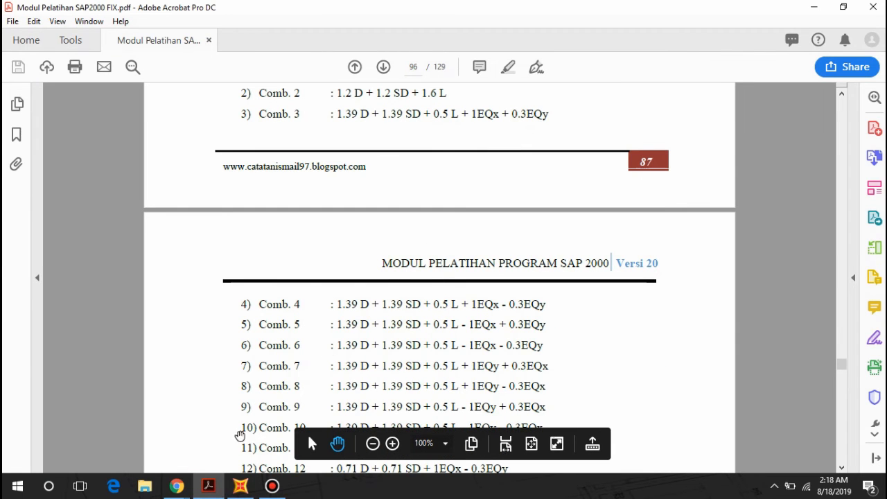
click(240, 486)
double_click(497, 280)
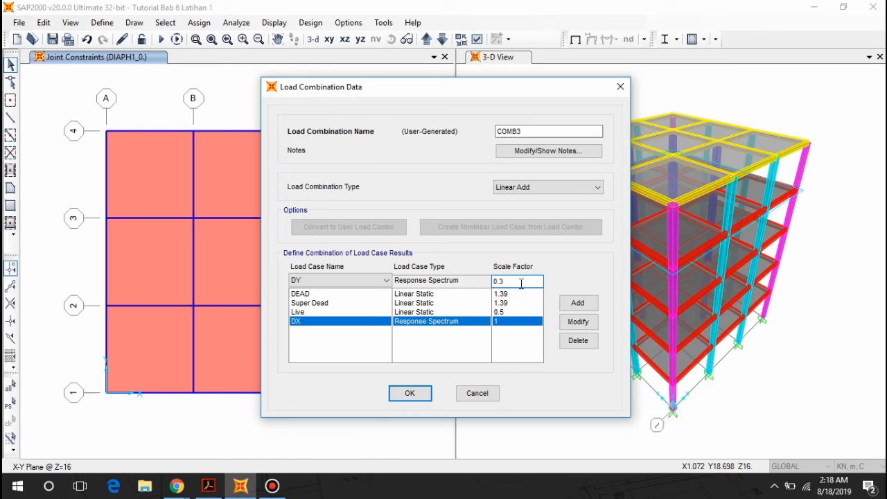
click(574, 302)
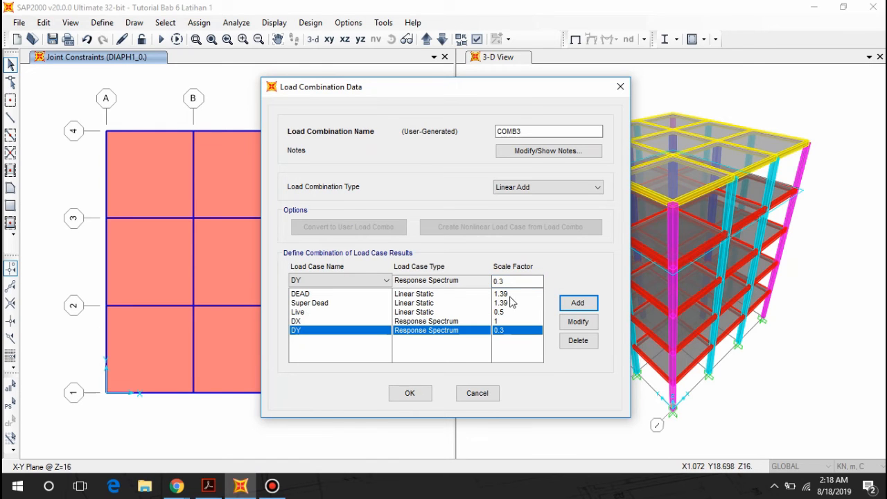
click(210, 485)
click(240, 484)
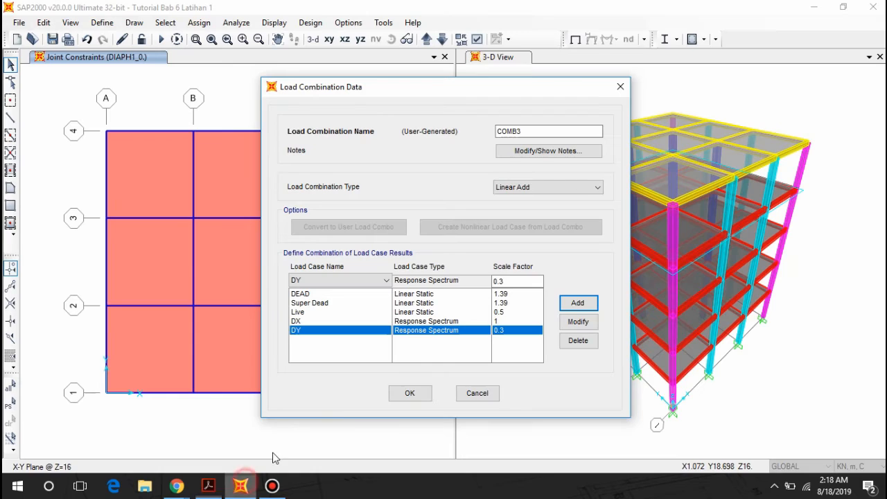
click(409, 393)
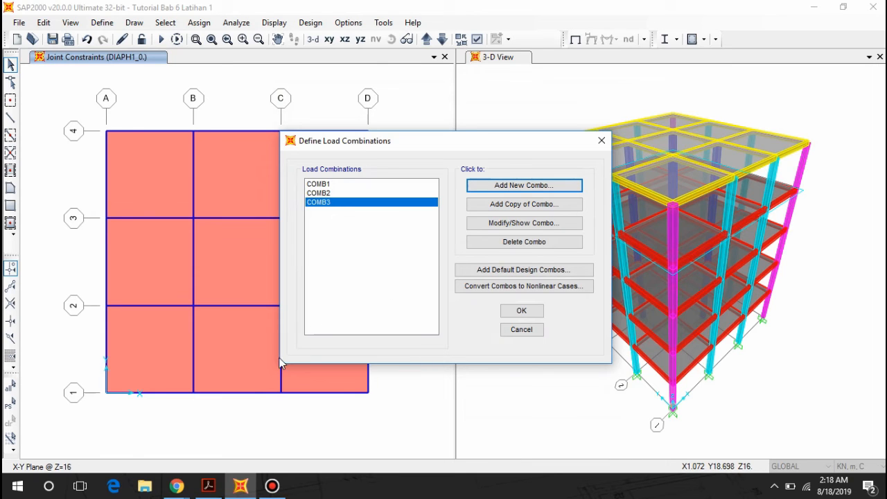
Step: Check Comb. 4 in the Acrobat module PDF, and in SAP2000 copy COMB3 as COMB4 with a DY scale factor of -0.3
click(209, 484)
scroll(361, 332, down, 1)
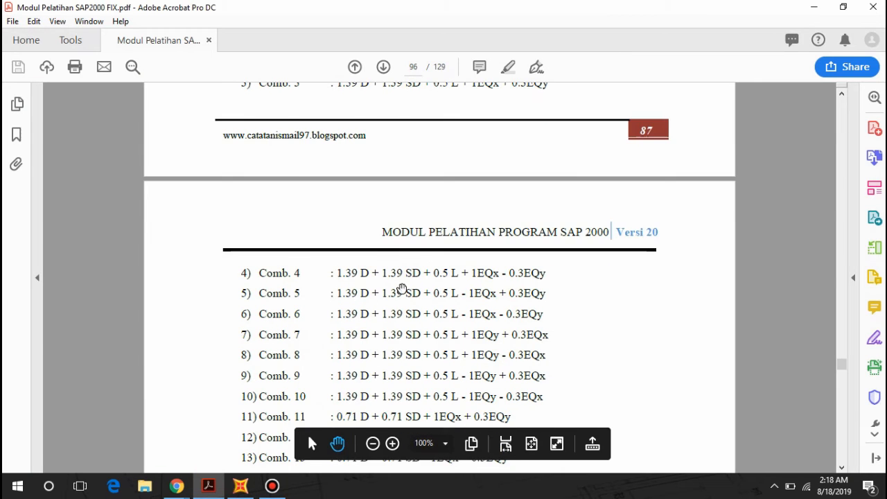
scroll(429, 250, up, 1)
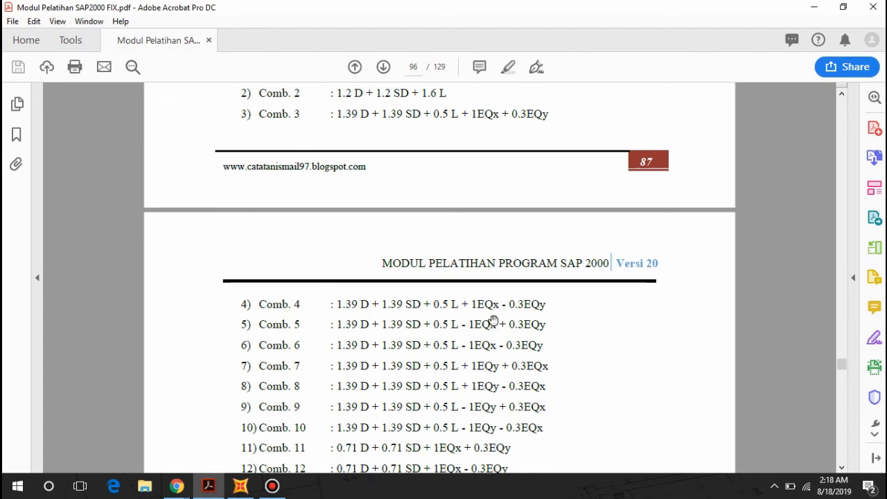
click(241, 485)
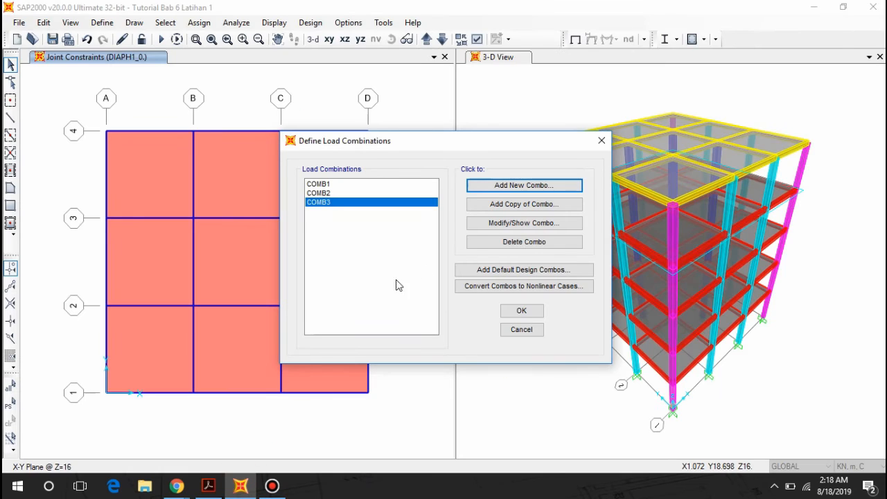
click(323, 206)
click(511, 205)
click(499, 330)
click(494, 281)
click(575, 322)
click(409, 393)
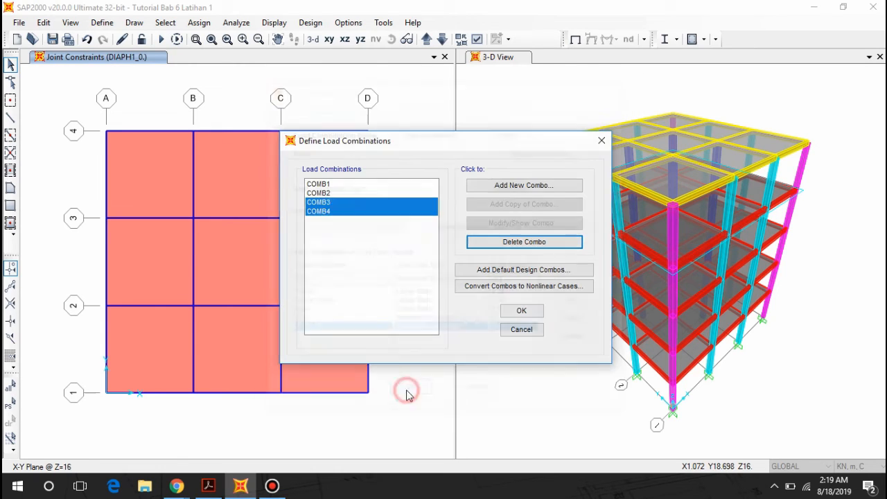
Step: Create COMB5 as a copy of COMB3 with the DX scale factor set to -1
click(313, 203)
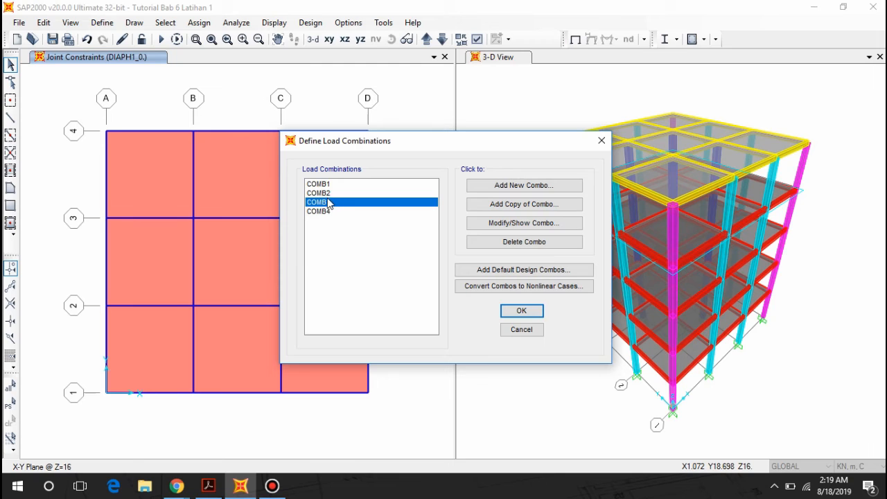
click(501, 204)
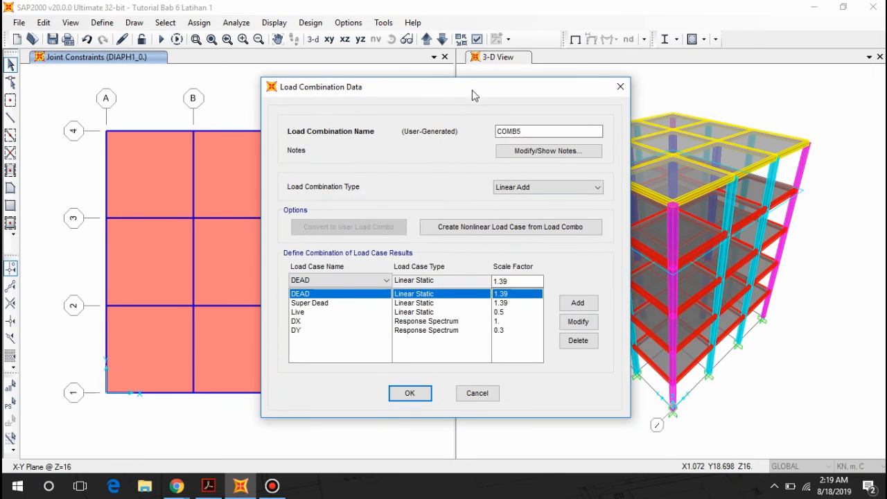
drag(477, 88, 485, 87)
click(509, 321)
click(502, 281)
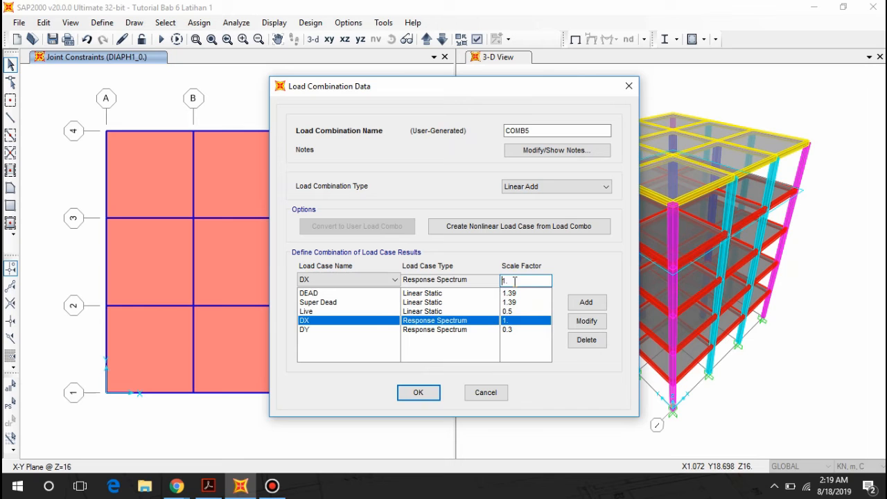
text(-)
click(587, 321)
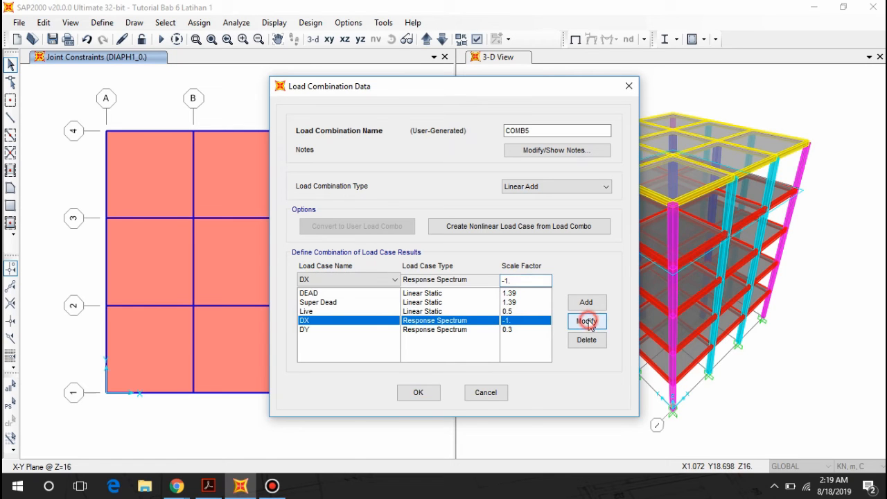
click(418, 392)
Step: Create COMB6 as a copy of COMB5 with the DY scale factor set to -0.3
click(339, 220)
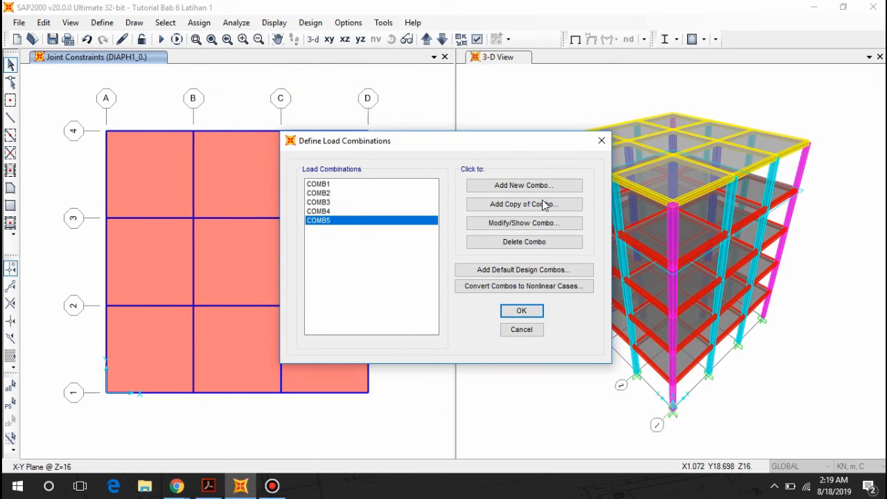
click(538, 206)
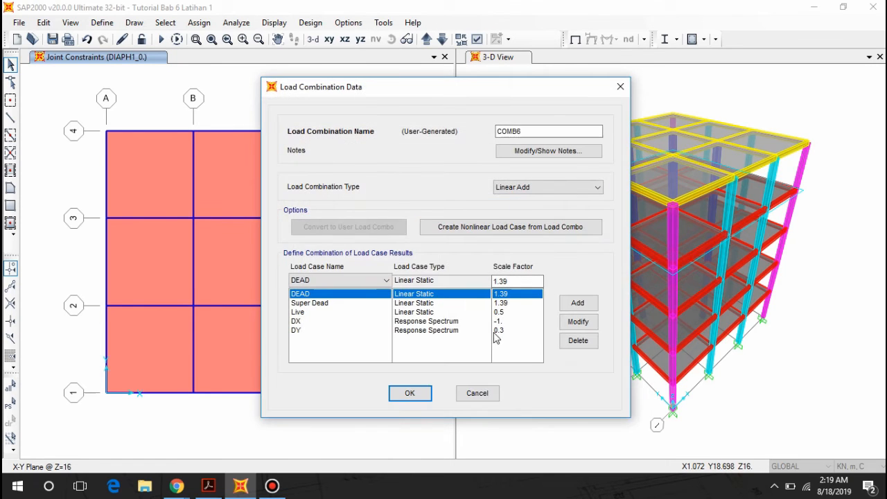
click(498, 330)
click(494, 281)
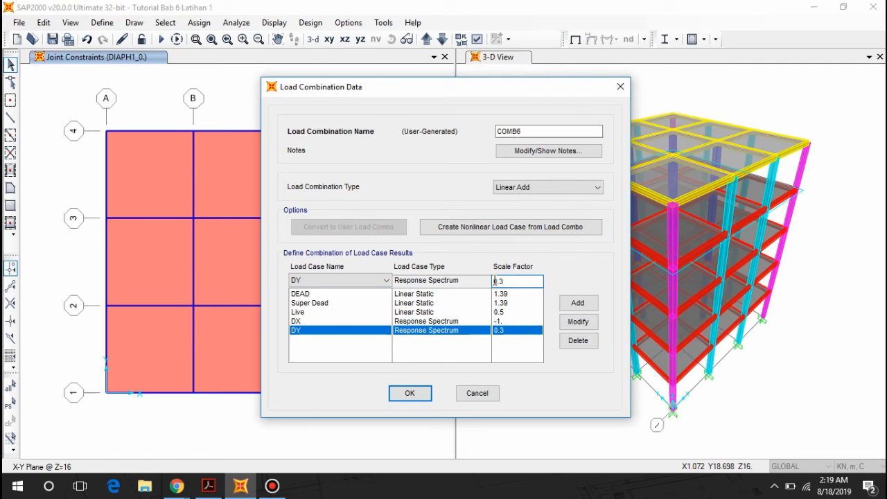
click(576, 322)
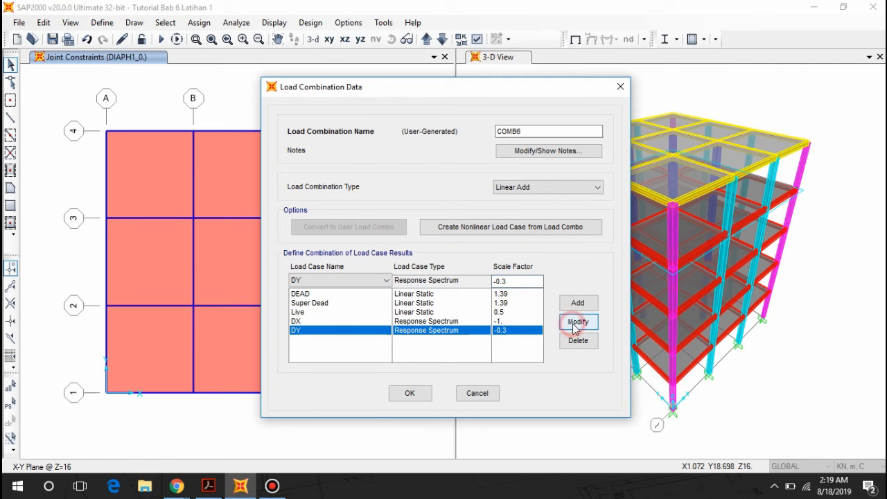
click(410, 393)
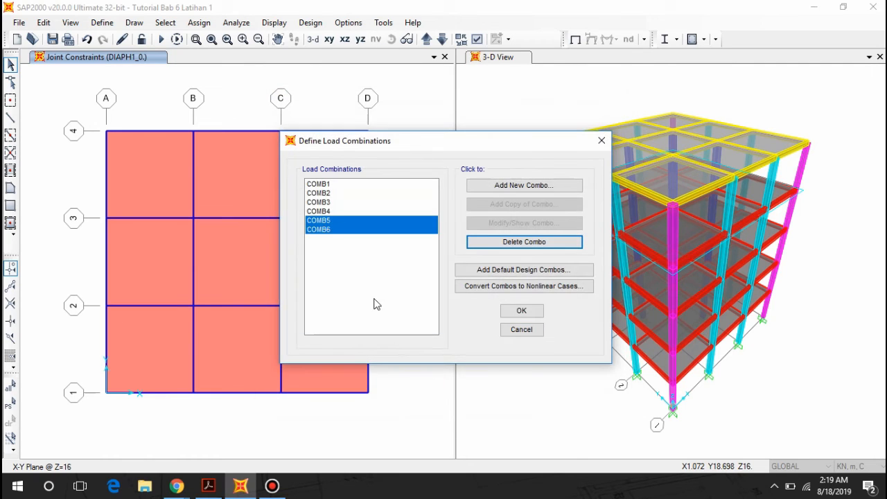
Step: Switch to the Acrobat module PDF and compare the Comb. 7 definition with Comb. 3
click(337, 231)
click(208, 486)
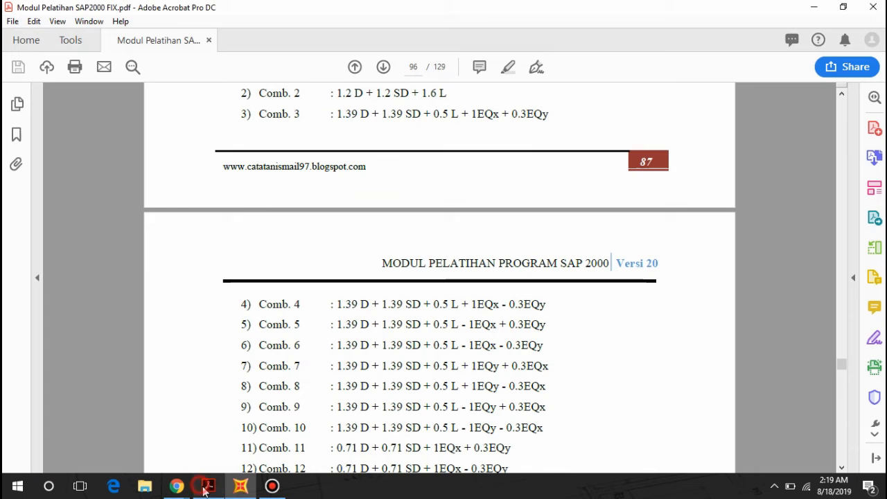
scroll(327, 297, down, 2)
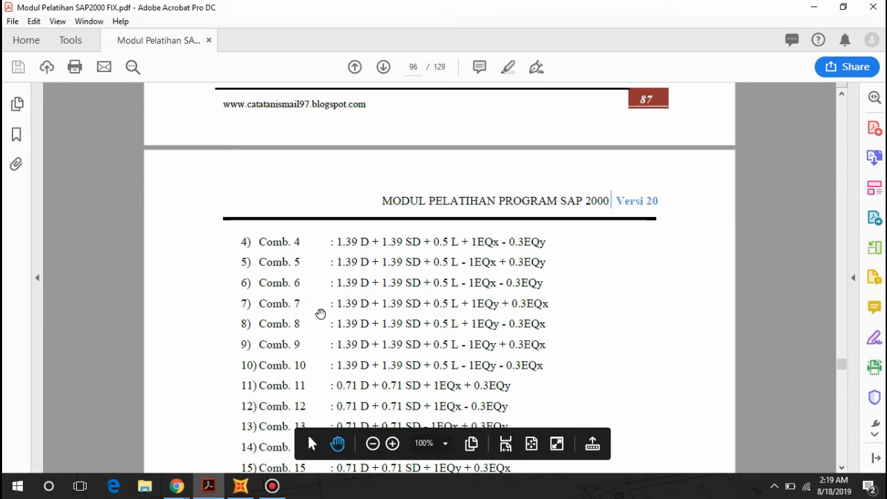
scroll(483, 337, up, 1)
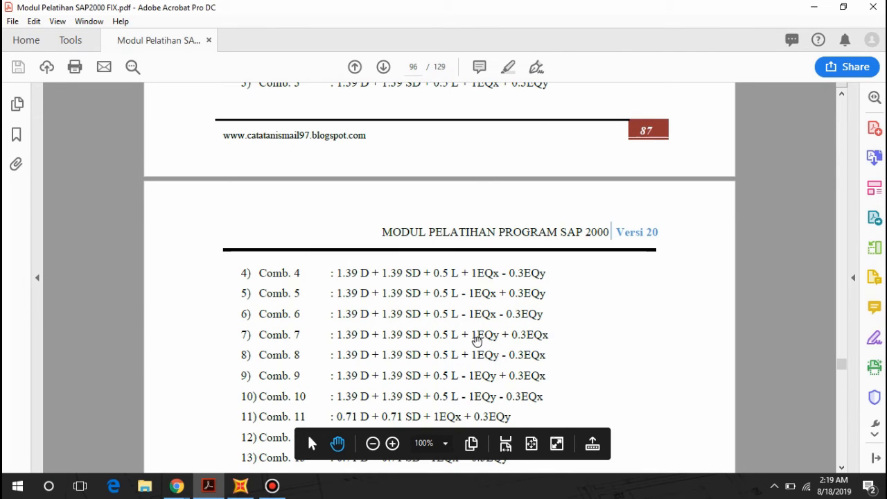
scroll(451, 198, up, 1)
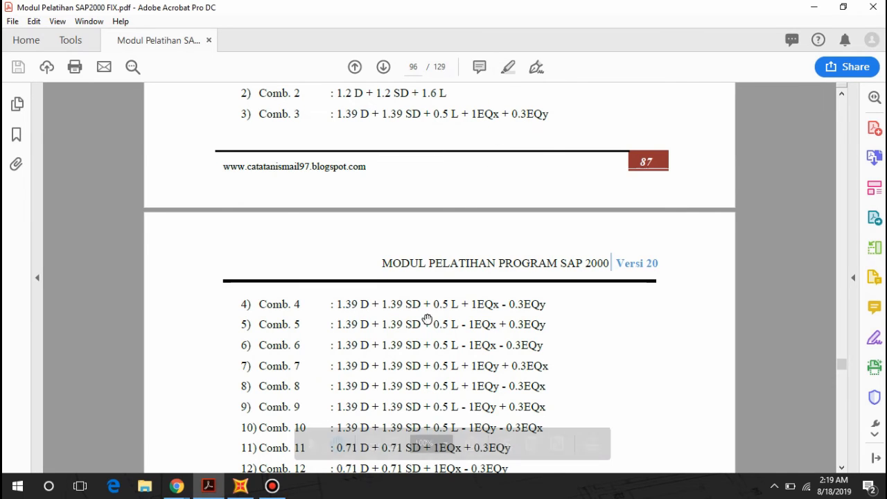
scroll(347, 316, down, 1)
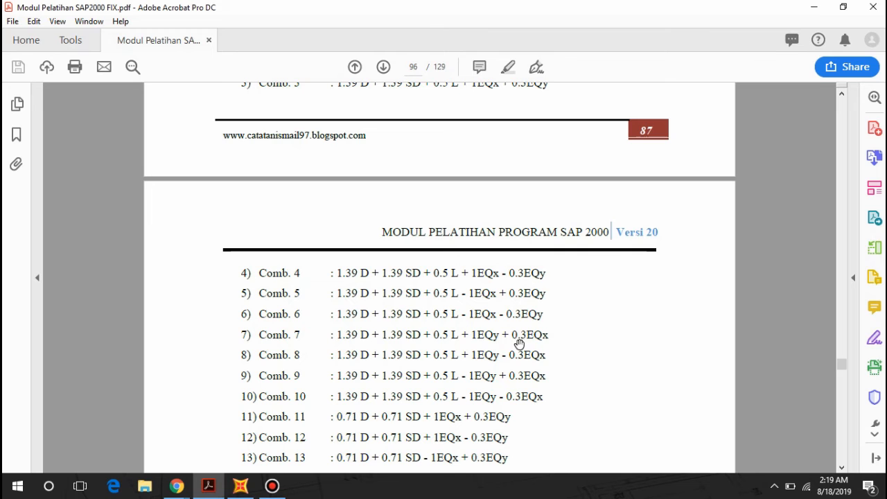
scroll(503, 344, up, 2)
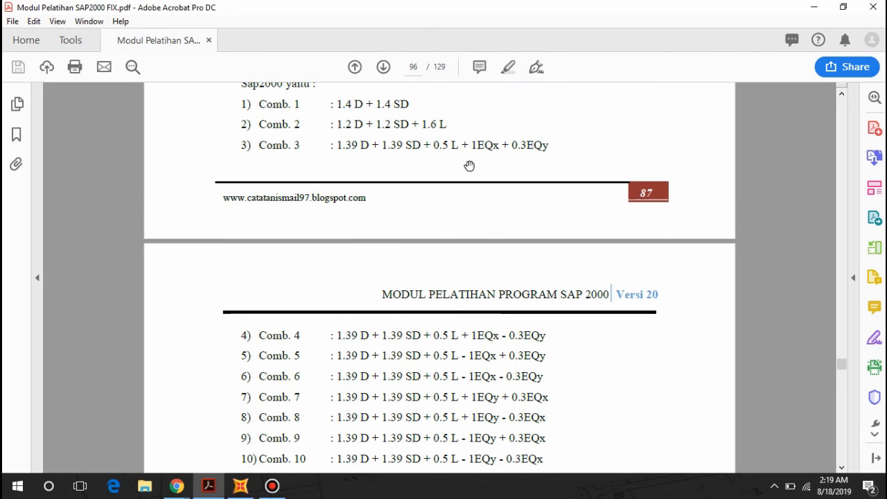
scroll(470, 166, down, 1)
Step: In SAP2000, create COMB7 as a copy of COMB3, delete its DY case, and change the DX case to DY with scale factor 1
click(241, 486)
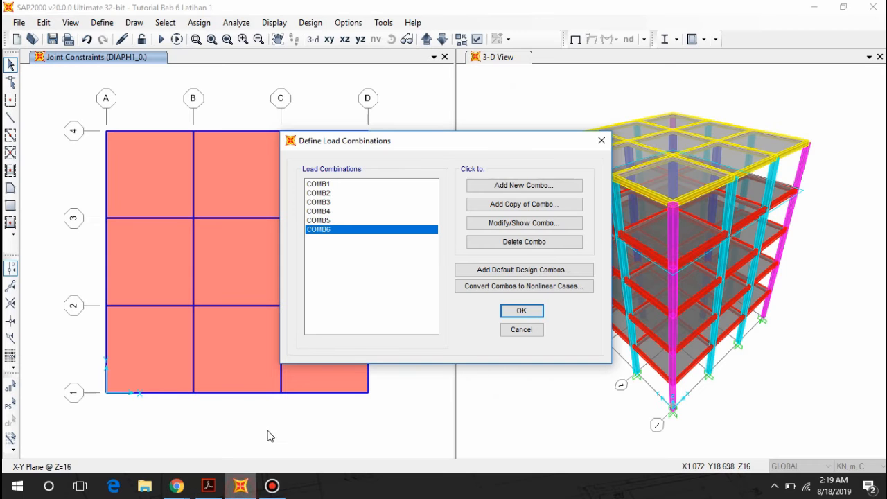
click(330, 202)
click(516, 206)
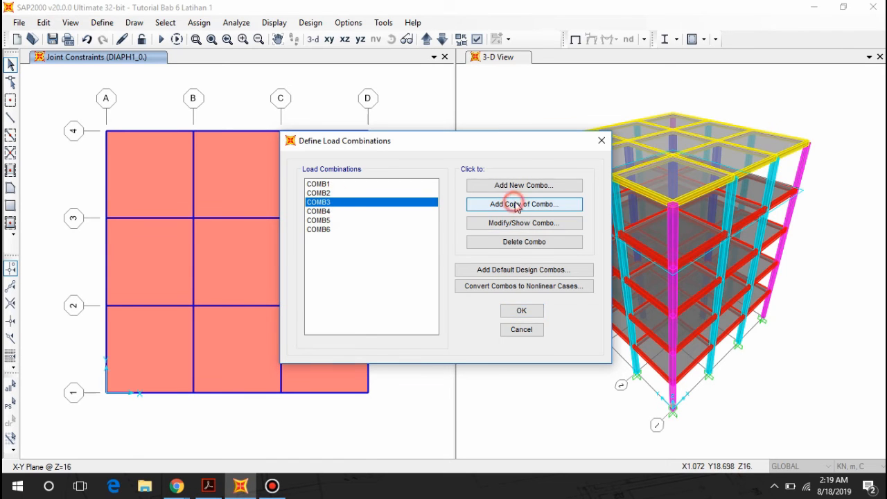
click(340, 331)
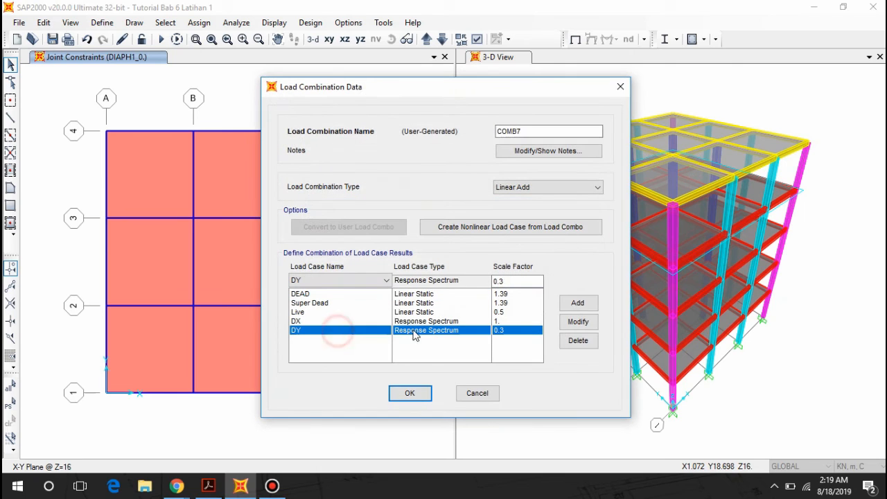
click(578, 341)
click(330, 280)
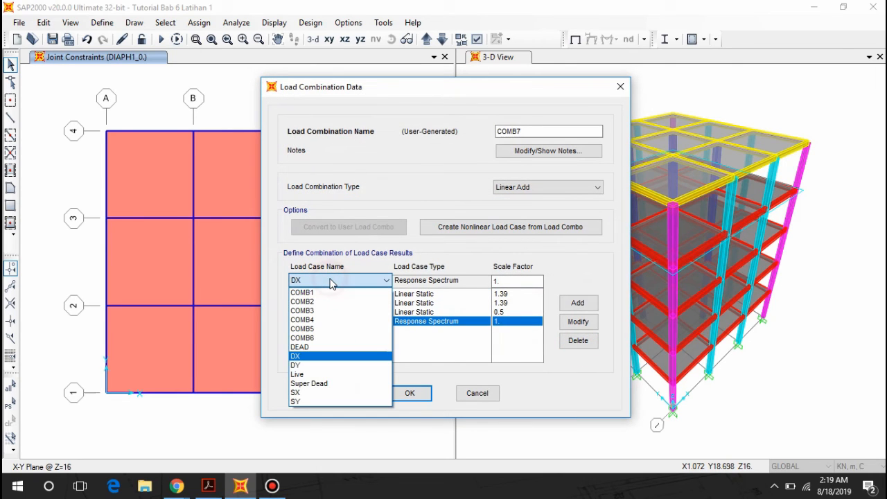
click(301, 366)
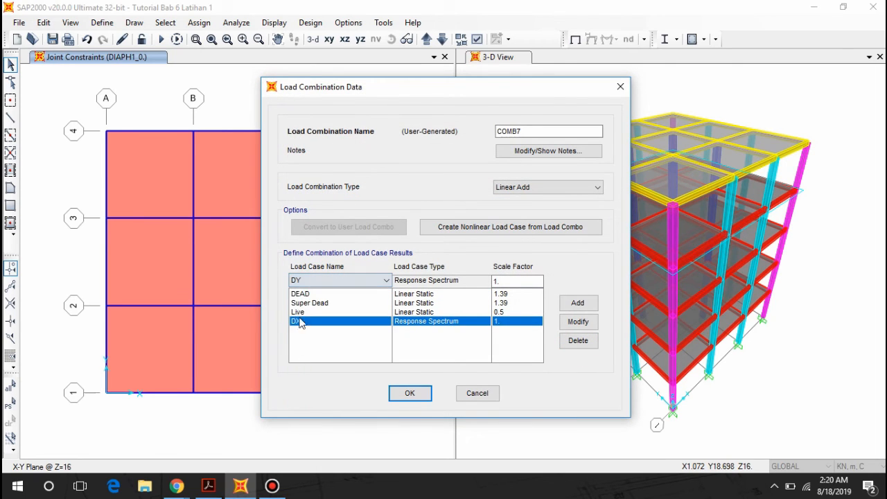
click(578, 322)
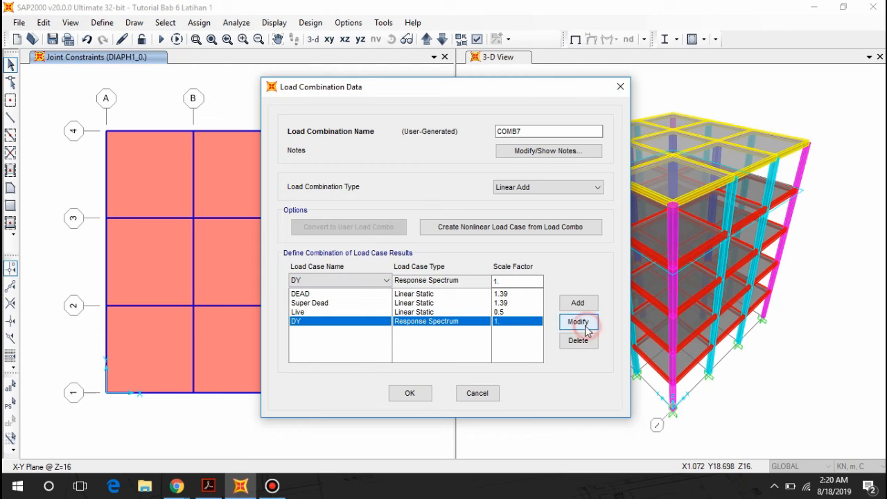
Step: Add the DX case to COMB7 with scale factor 0.3 and save the combination
click(345, 279)
click(301, 357)
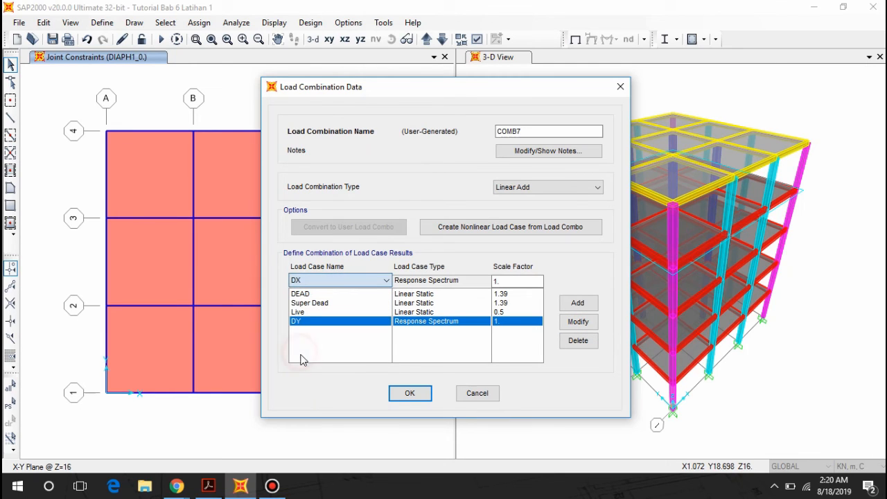
double_click(497, 281)
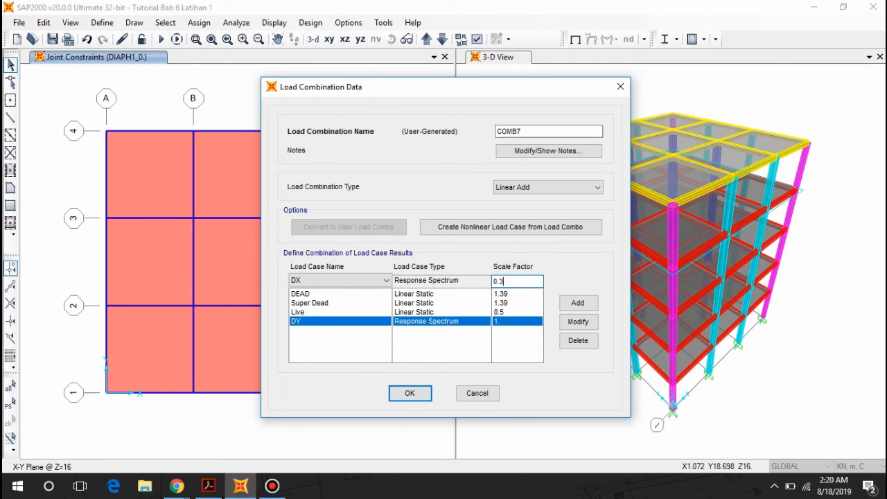
click(582, 307)
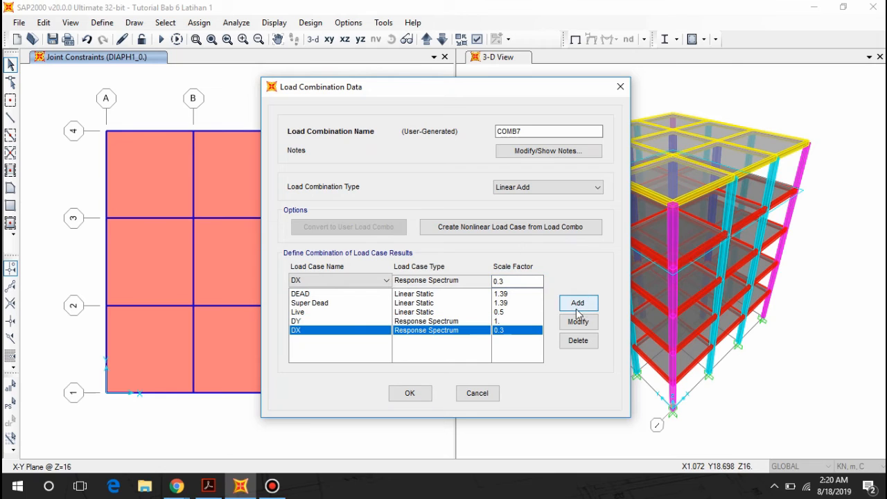
click(409, 393)
Step: Create COMB8 as a copy of COMB7 with the DX scale factor set to -0.3
click(340, 239)
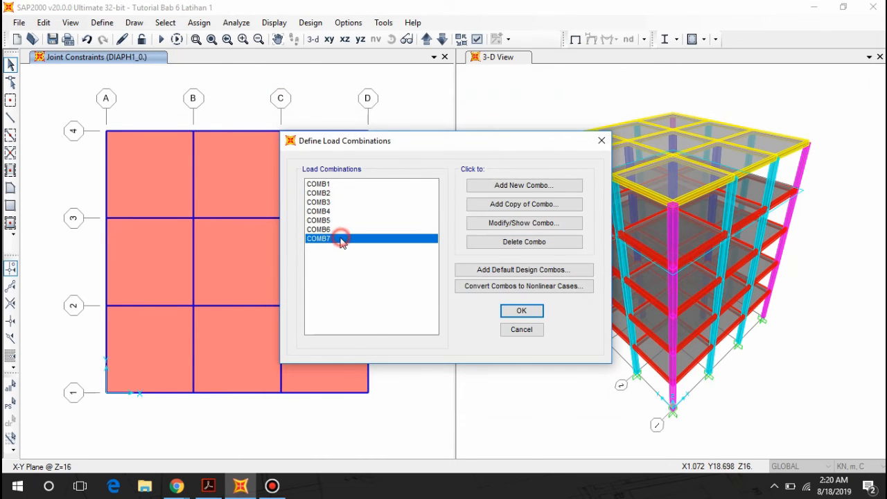
click(494, 204)
click(501, 331)
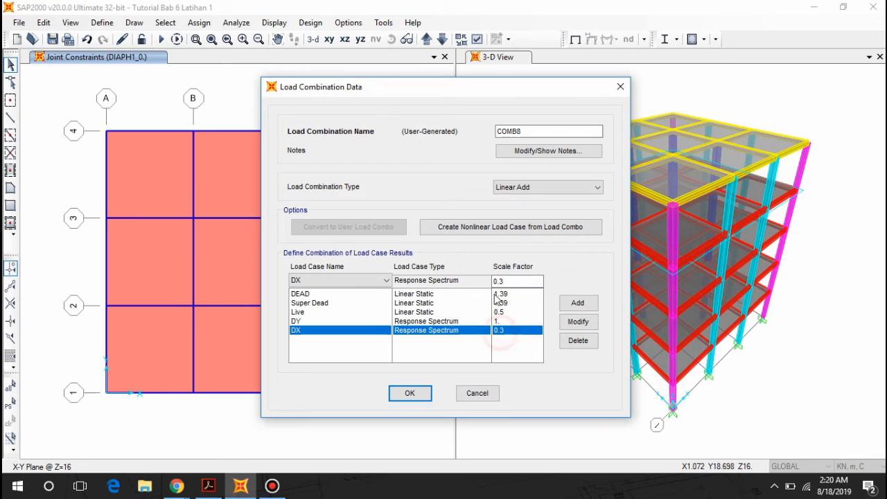
click(494, 280)
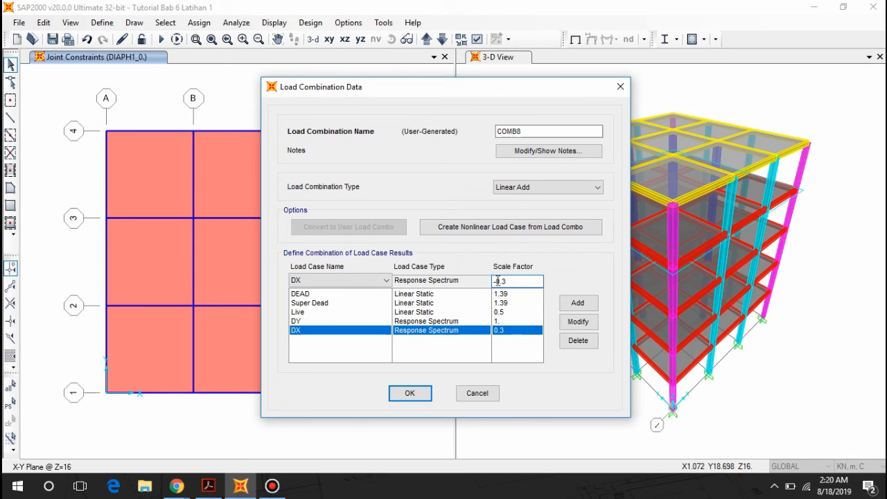
text(-)
click(578, 322)
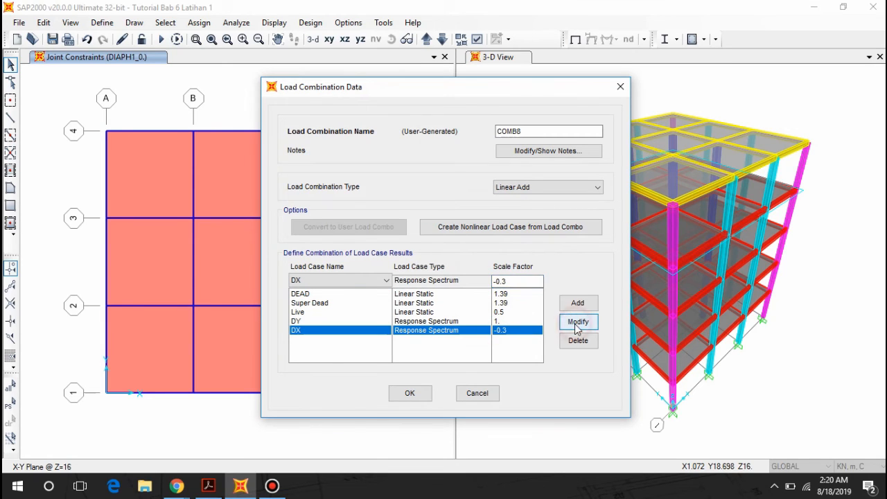
click(410, 393)
Step: Copy COMB7 as COMB9, enter -1 as the DY scale factor, and move the combination dialog aside
click(338, 247)
click(337, 238)
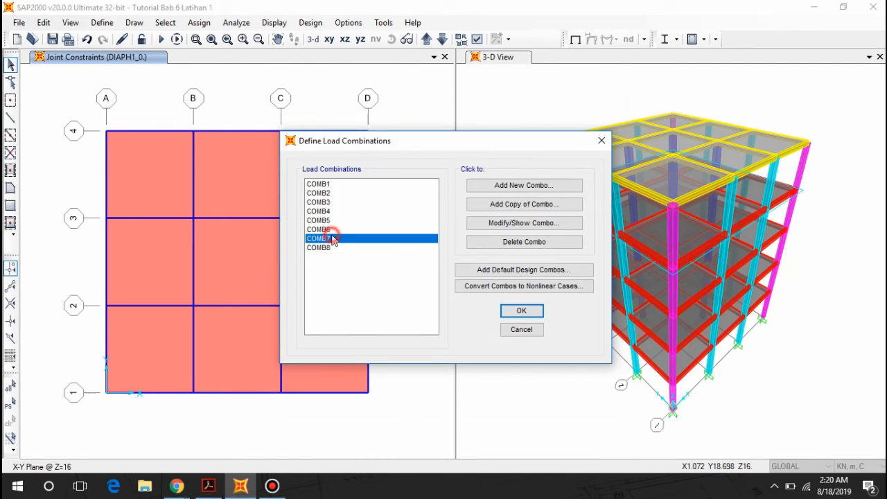
click(515, 202)
click(499, 321)
click(496, 281)
click(495, 282)
drag(506, 87, 534, 75)
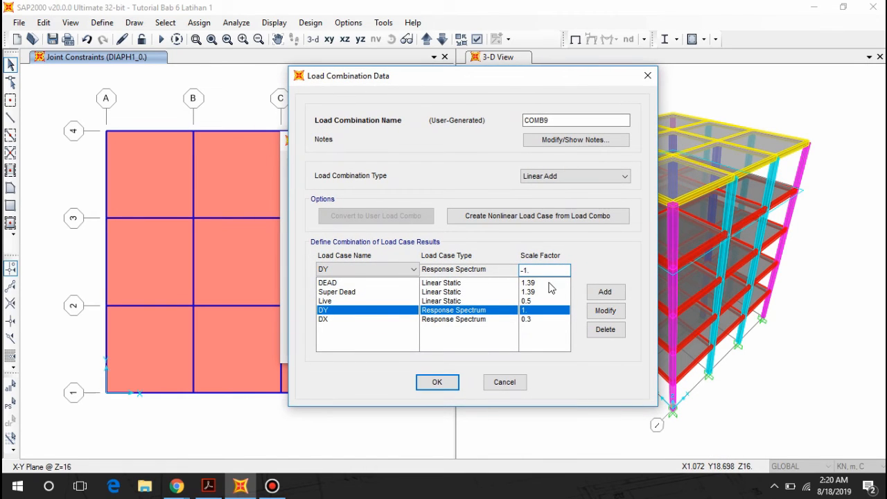
drag(524, 80, 598, 100)
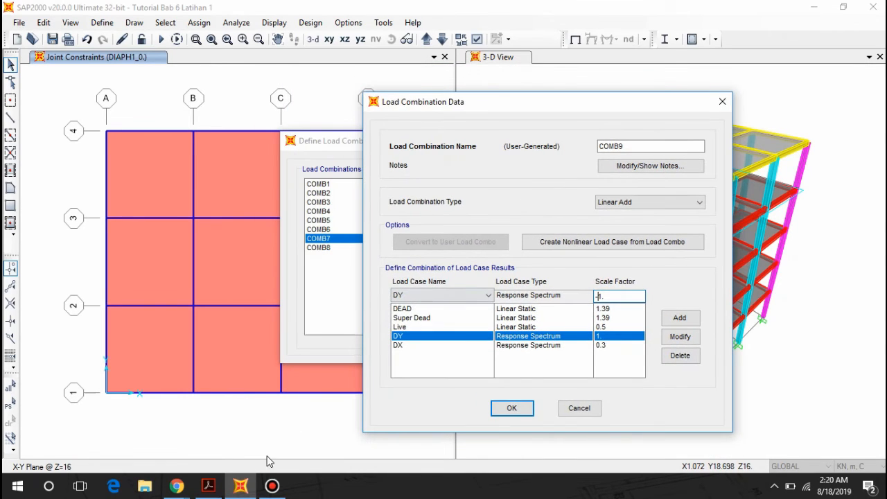
Step: Check Comb. 9 in the Acrobat module PDF, and in SAP2000 apply the DY scale factor of -1 and save COMB9
click(208, 485)
scroll(312, 312, down, 1)
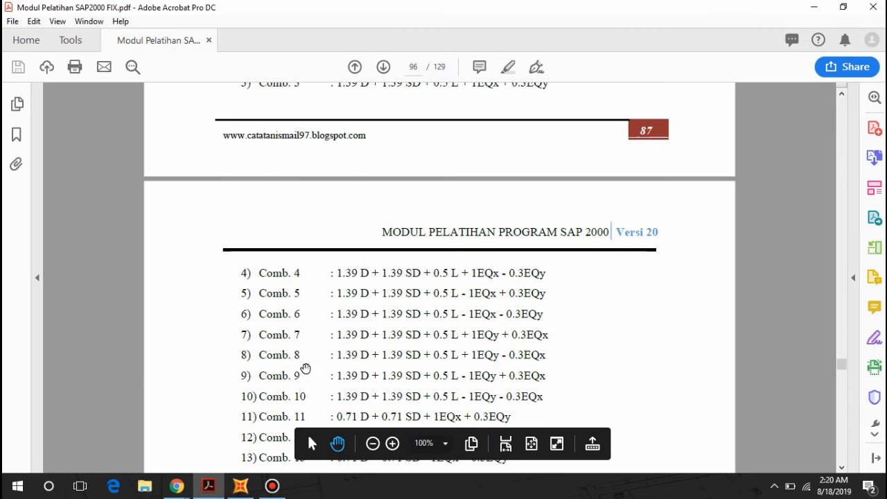
scroll(483, 377, down, 1)
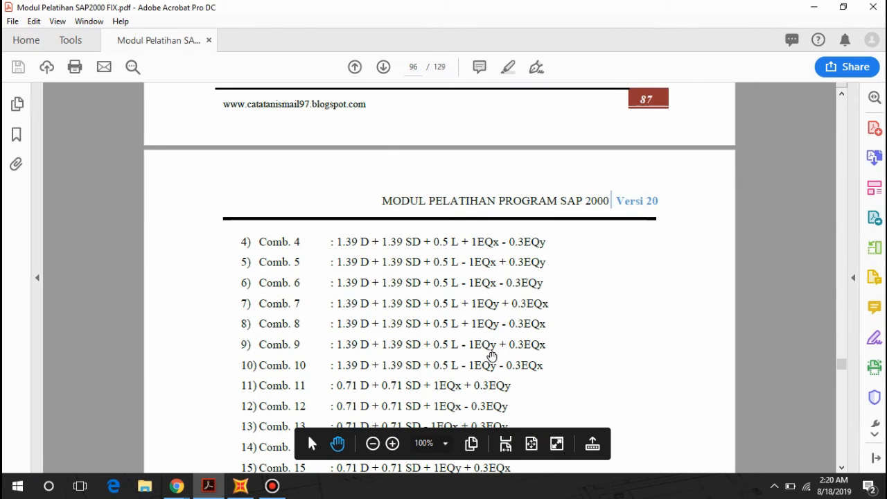
click(241, 486)
click(670, 335)
click(607, 345)
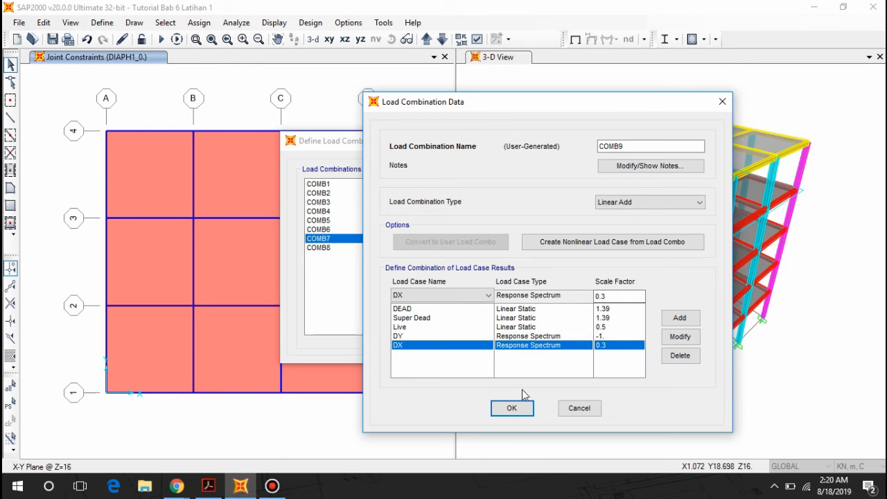
click(513, 407)
Step: Create COMB10 as a copy of COMB9 with the DX scale factor set to -0.3
click(356, 254)
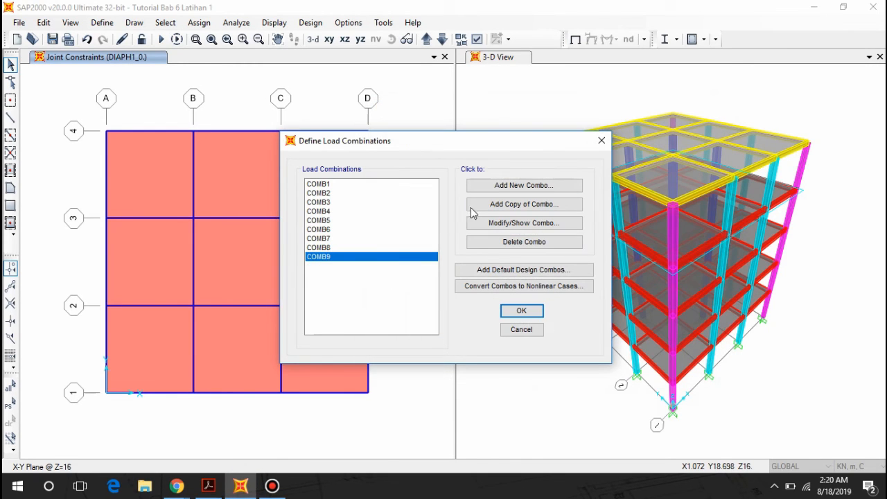
click(477, 203)
click(499, 330)
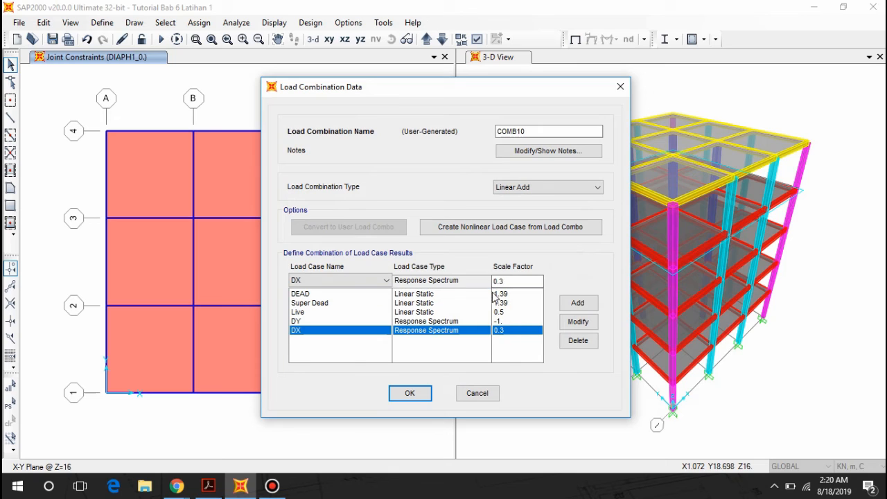
click(495, 282)
text(-)
click(582, 321)
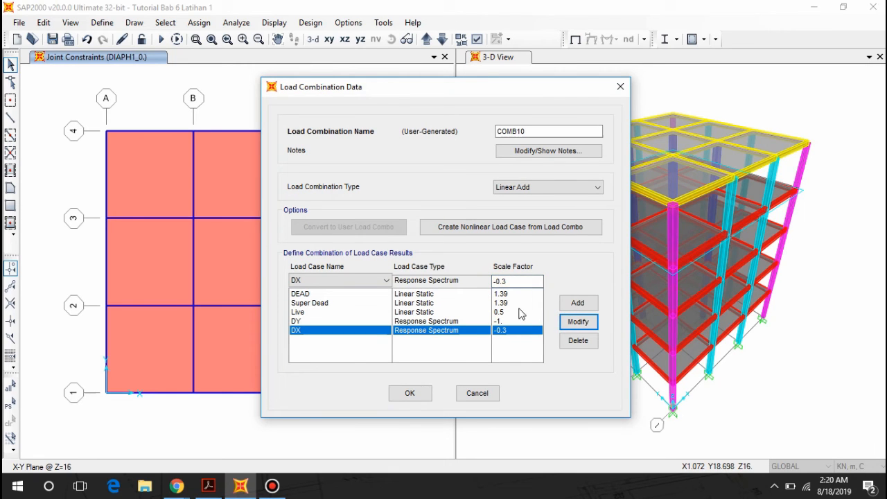
click(393, 393)
Step: Switch to the Acrobat module PDF and review the basic earthquake combination rules and the Comb. 11 to Comb. 18 definitions
click(369, 267)
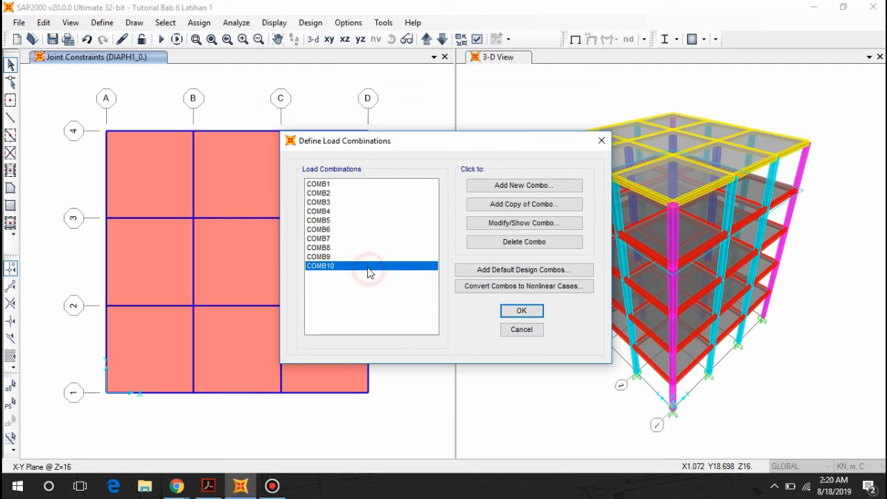
click(209, 486)
scroll(307, 312, up, 10)
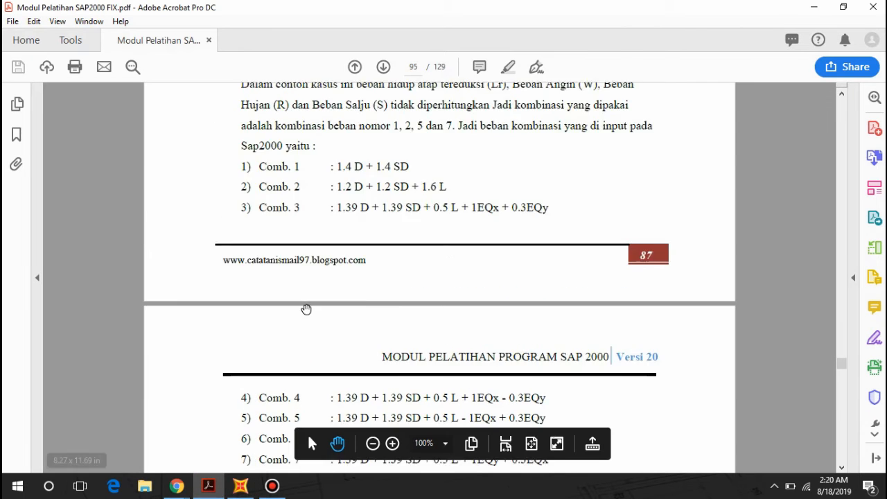
scroll(259, 229, up, 3)
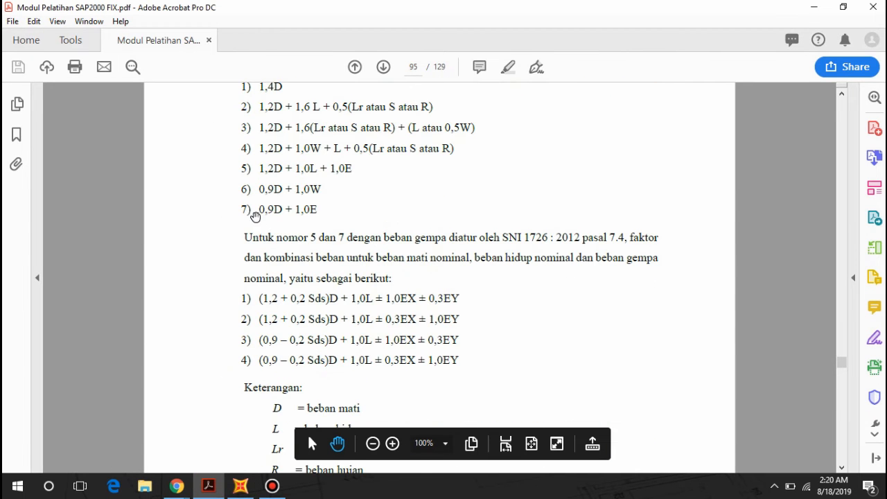
scroll(276, 218, down, 3)
scroll(281, 183, up, 2)
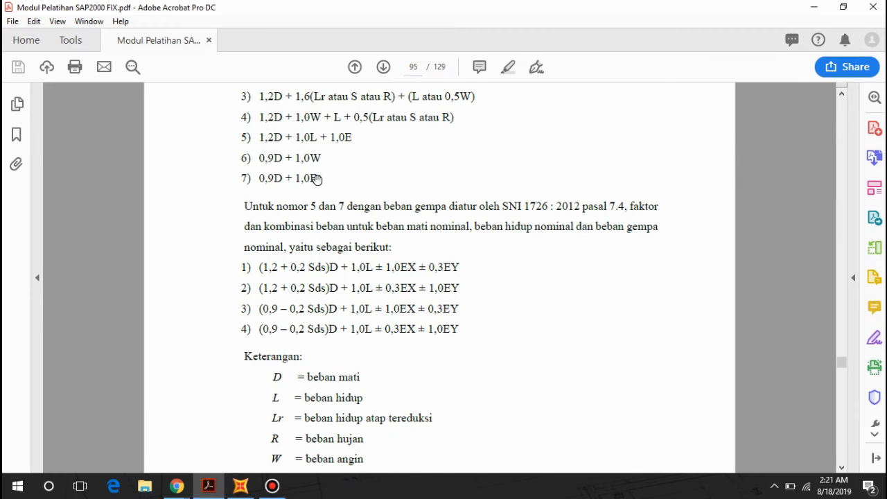
scroll(316, 179, down, 2)
scroll(314, 173, up, 2)
scroll(423, 185, down, 20)
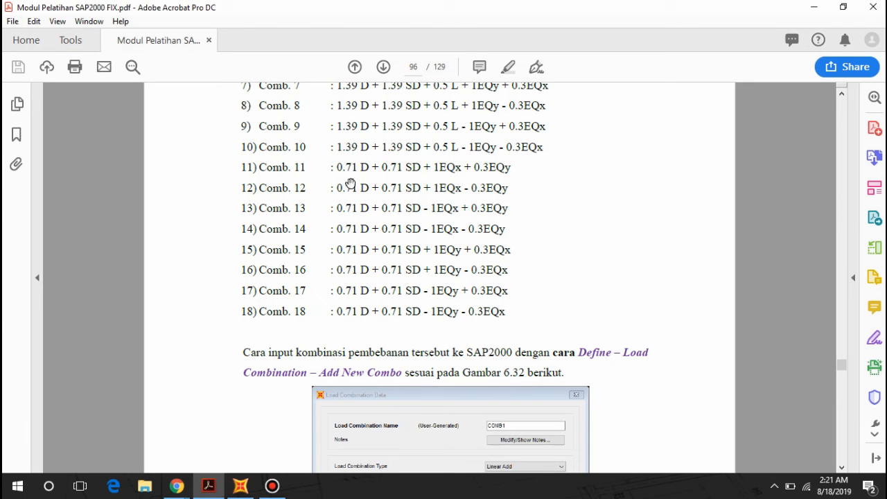
Step: Switch to SAP2000 and begin new linear-add combination COMB11 with load cases DEAD and Super Dead, both at scale factor 0.71
click(240, 486)
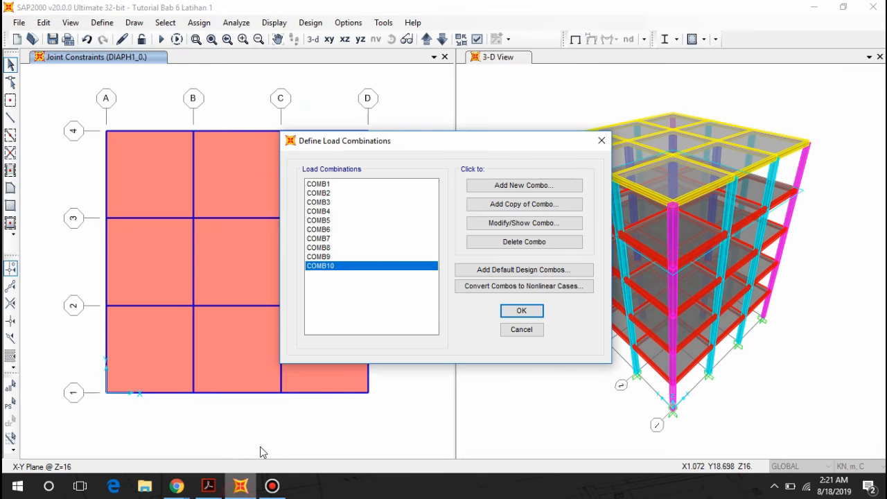
click(526, 185)
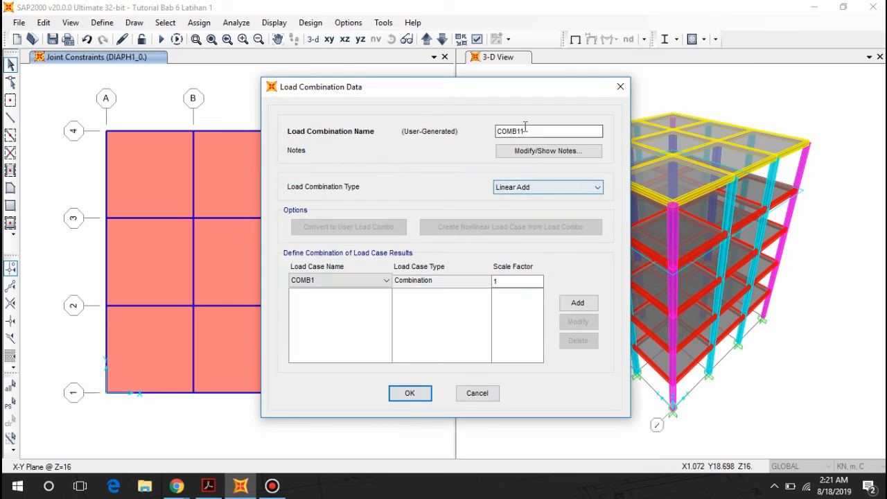
click(381, 281)
click(302, 383)
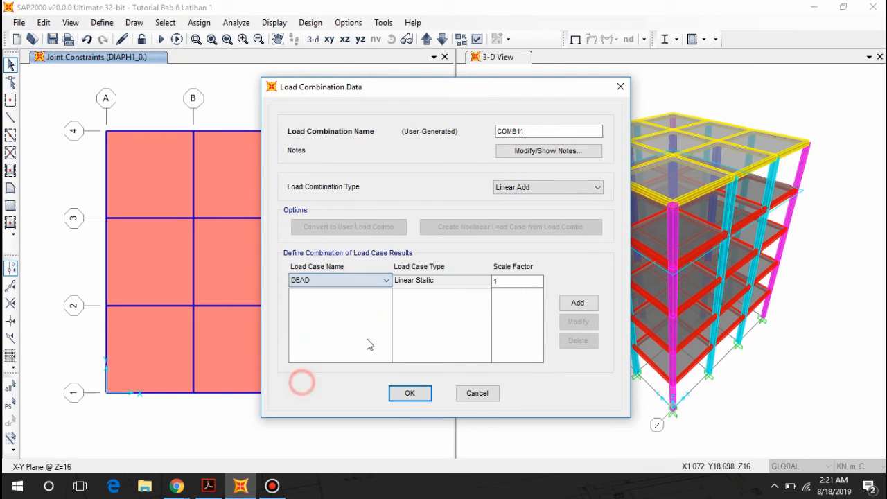
double_click(501, 282)
text(0.7)
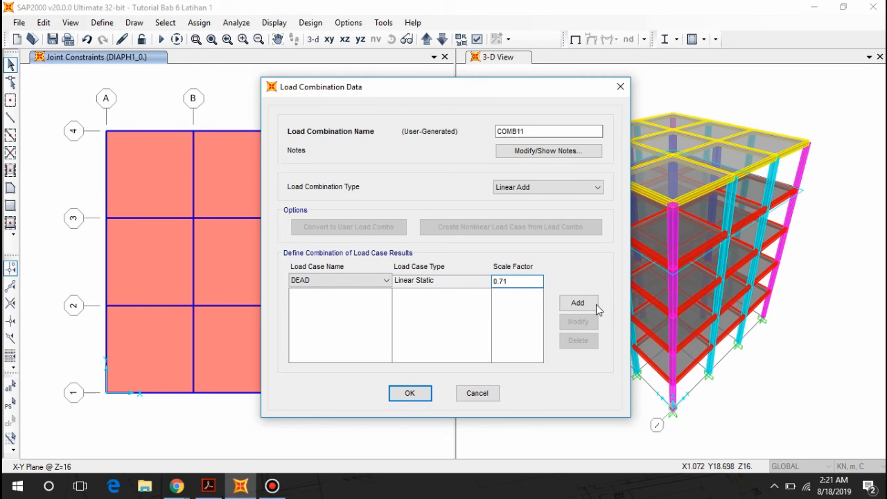
click(596, 309)
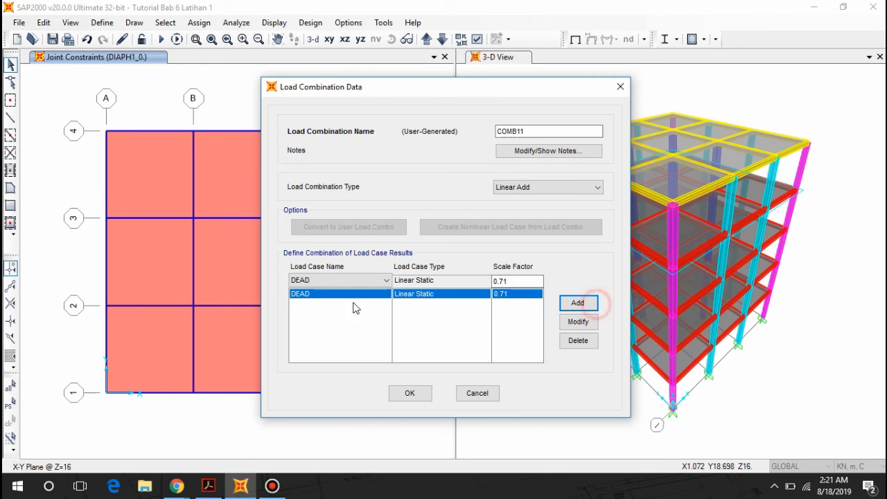
click(339, 279)
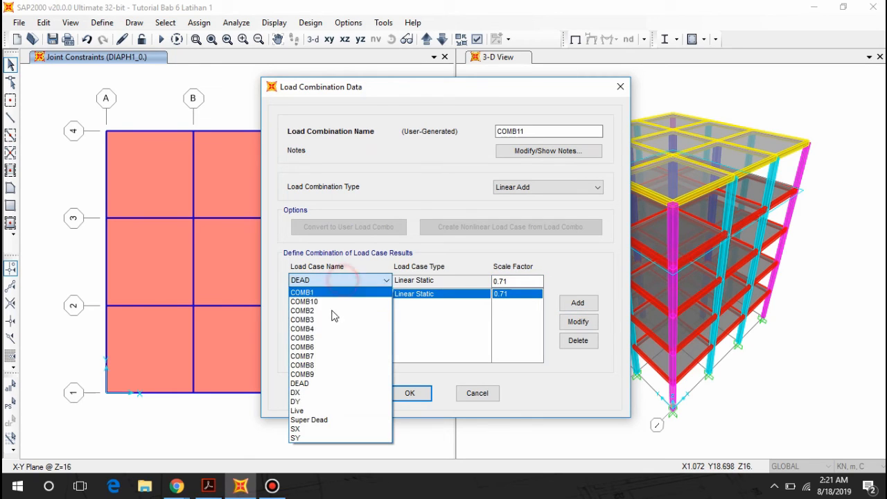
click(310, 420)
click(578, 303)
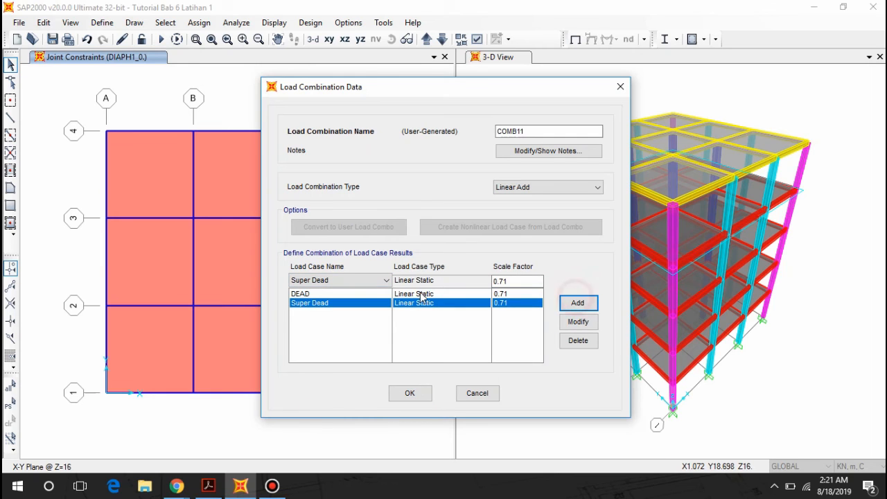
Step: Check Comb. 11 in the Acrobat module PDF, and in SAP2000 add load case DX with scale factor 1 to COMB11
click(358, 280)
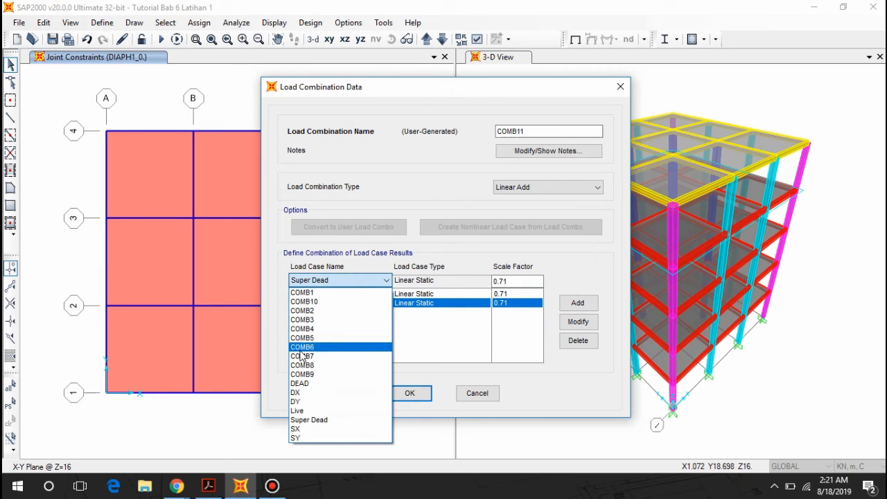
click(210, 486)
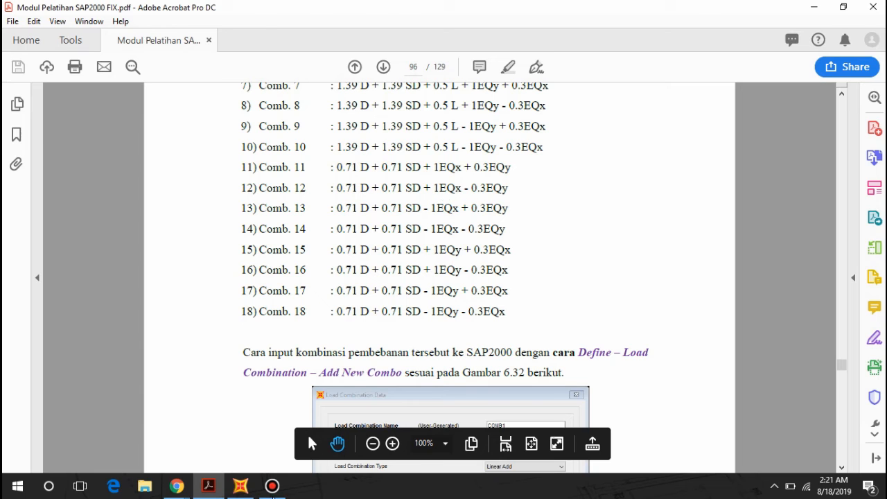
key(alt+Tab)
click(353, 280)
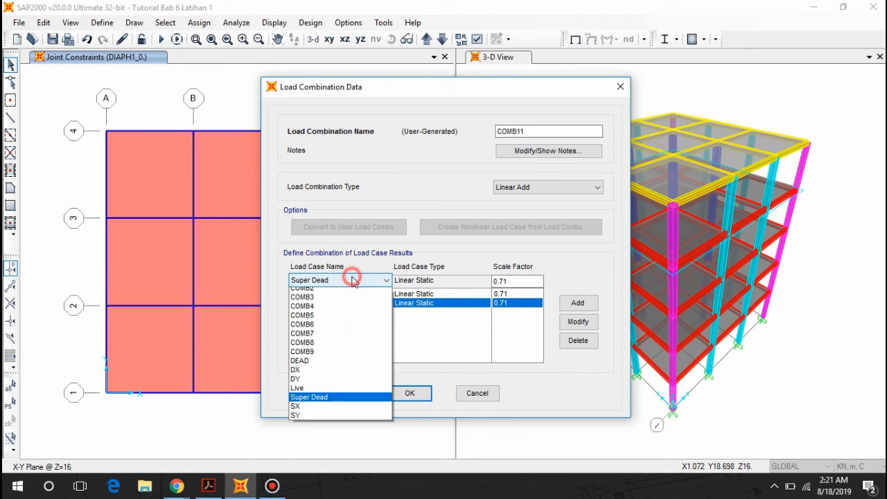
click(298, 392)
key(Tab)
text(1)
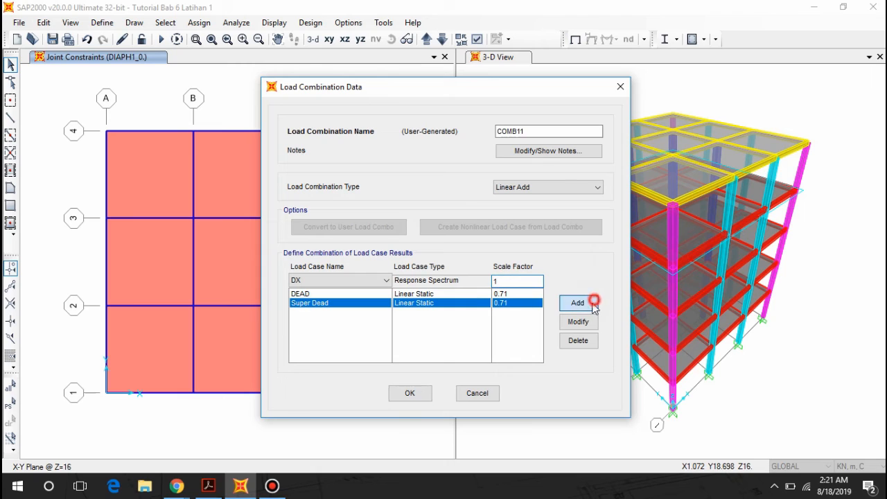
click(578, 303)
Step: Add load case DY with scale factor 0.3 to COMB11 and save the combination
click(332, 280)
click(293, 401)
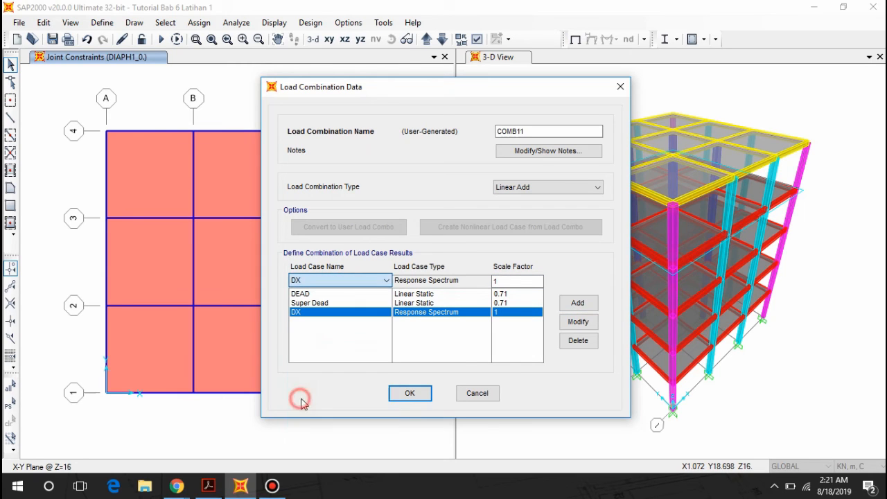
key(Tab)
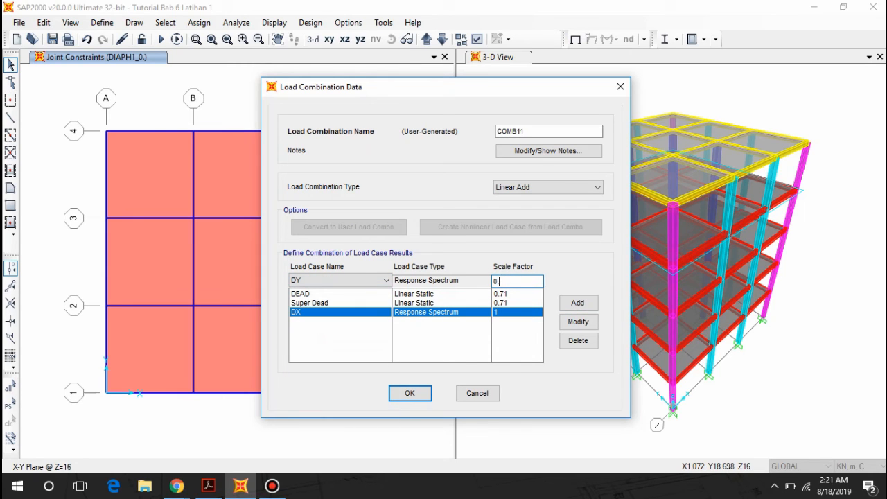
click(588, 305)
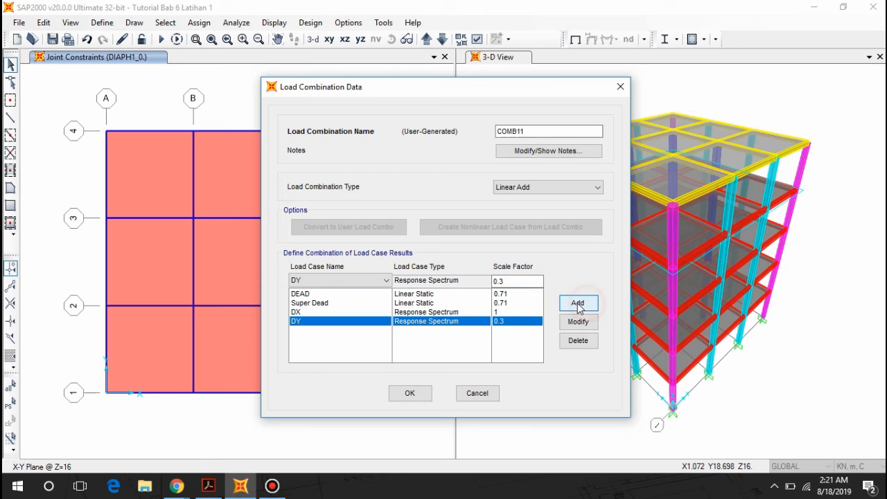
click(409, 393)
Step: Create COMB12 as a copy of COMB11 with the DY scale factor set to -0.3
click(509, 203)
click(499, 312)
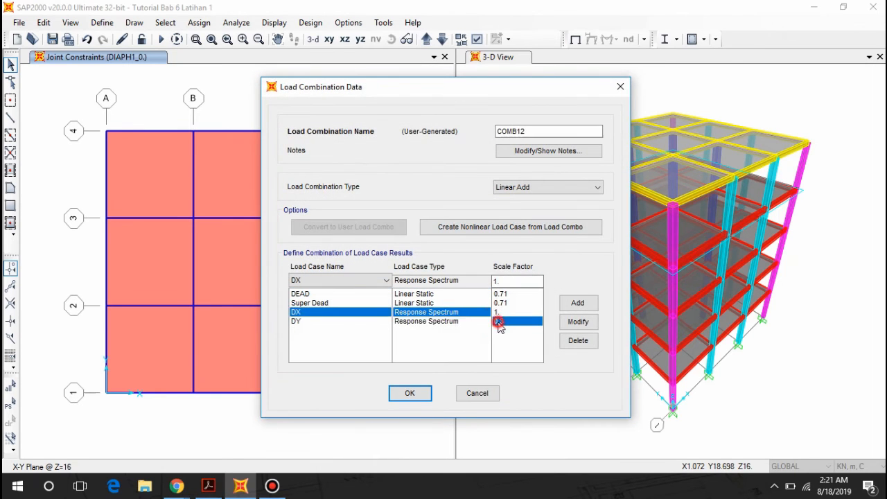
click(499, 321)
click(494, 280)
click(578, 321)
click(410, 393)
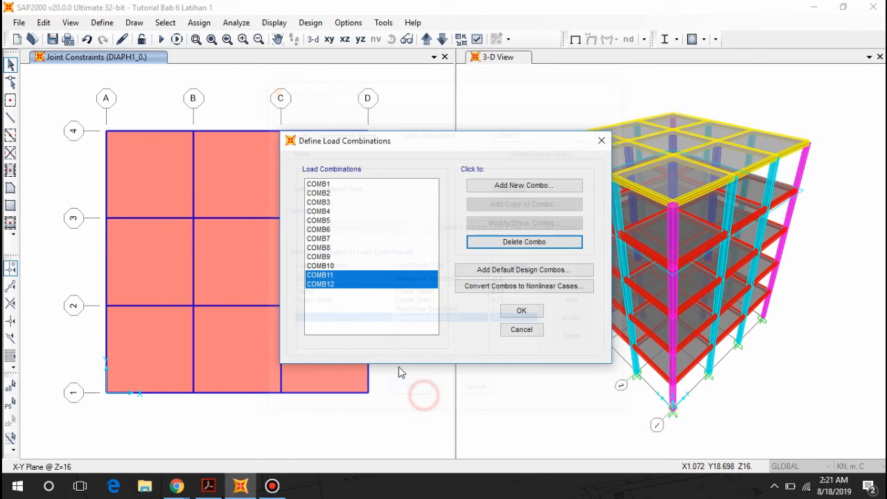
Step: Create COMB13 as a copy of COMB11 with the DX scale factor set to -1
click(342, 279)
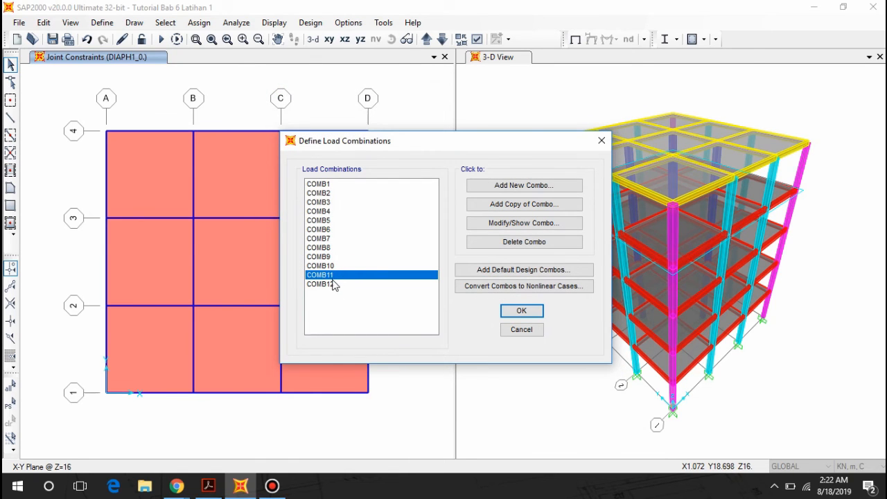
click(485, 205)
click(499, 312)
click(497, 281)
text(-)
click(578, 321)
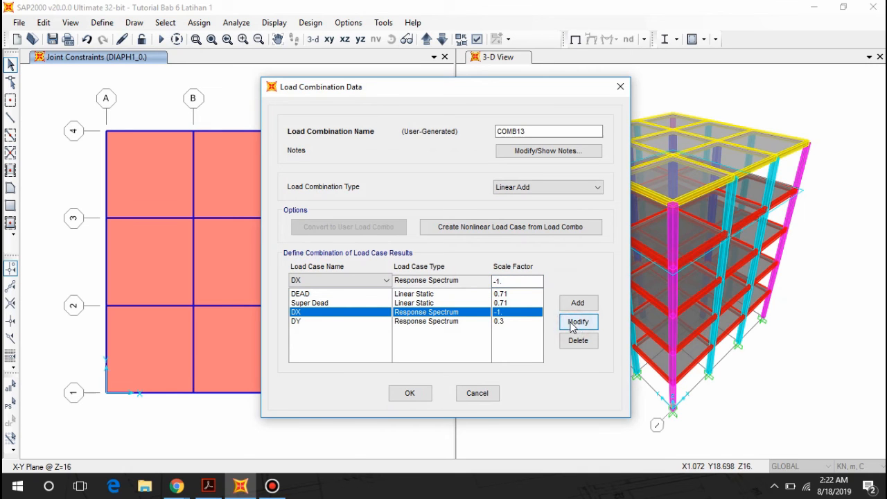
click(411, 393)
Step: Create COMB14 as a copy of COMB13 with the DY scale factor set to -0.3
click(353, 294)
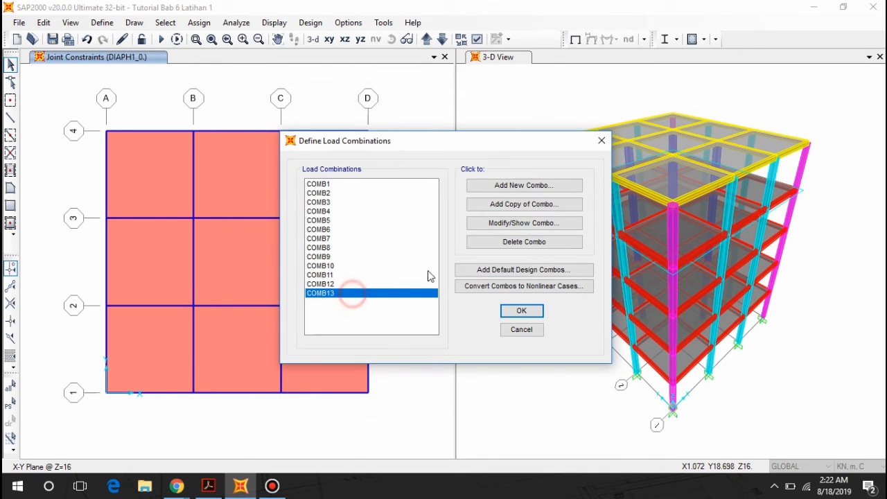
click(488, 205)
click(495, 281)
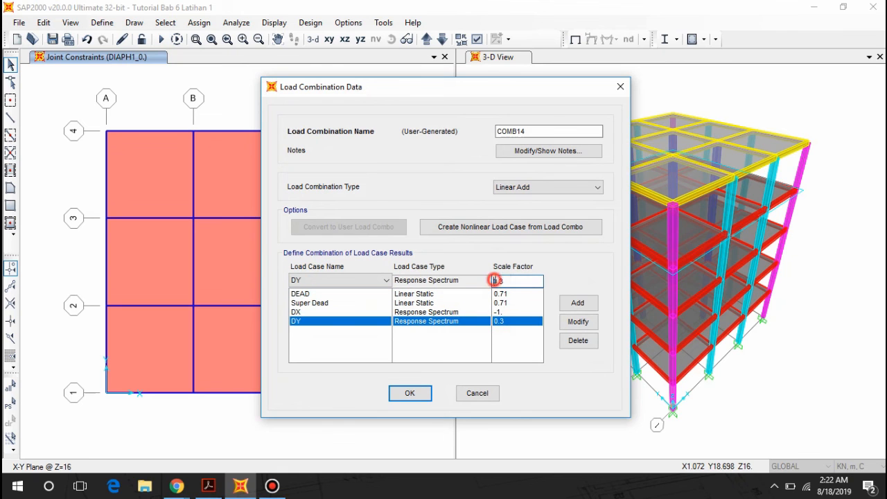
click(577, 321)
click(409, 393)
Step: Check Comb. 15 in the Acrobat module PDF, and in SAP2000 copy COMB11 as COMB15
click(201, 485)
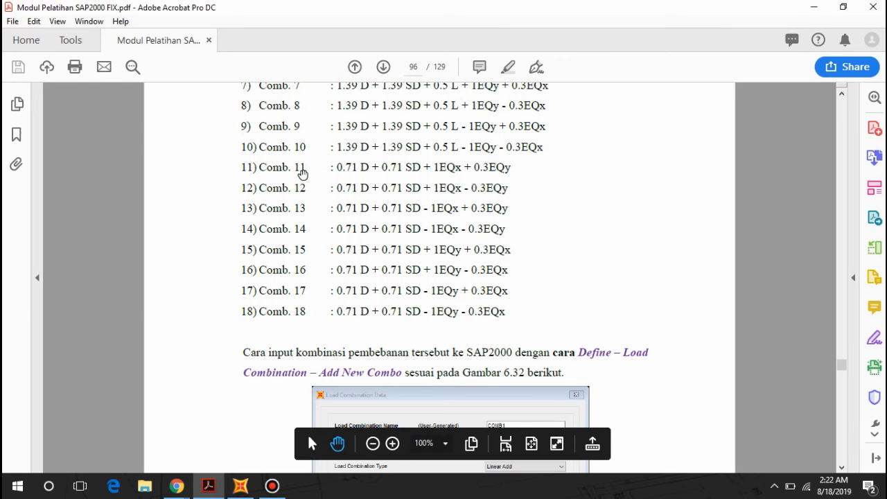
click(241, 485)
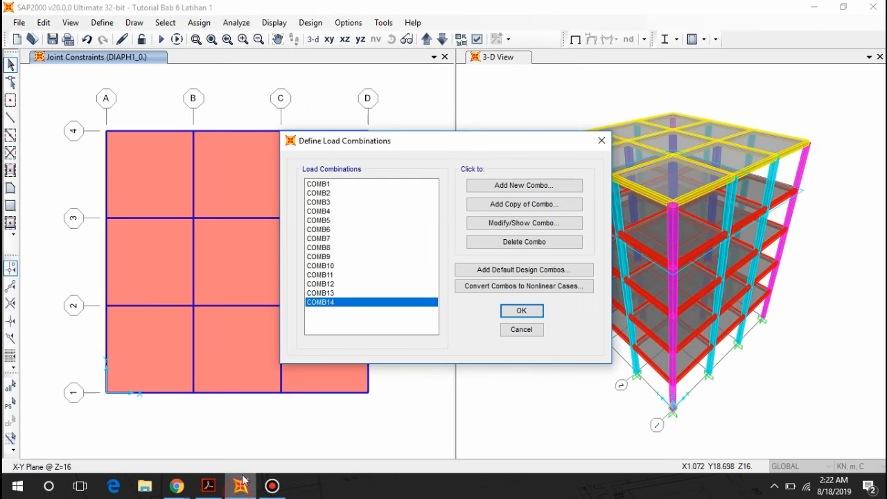
click(338, 273)
click(510, 204)
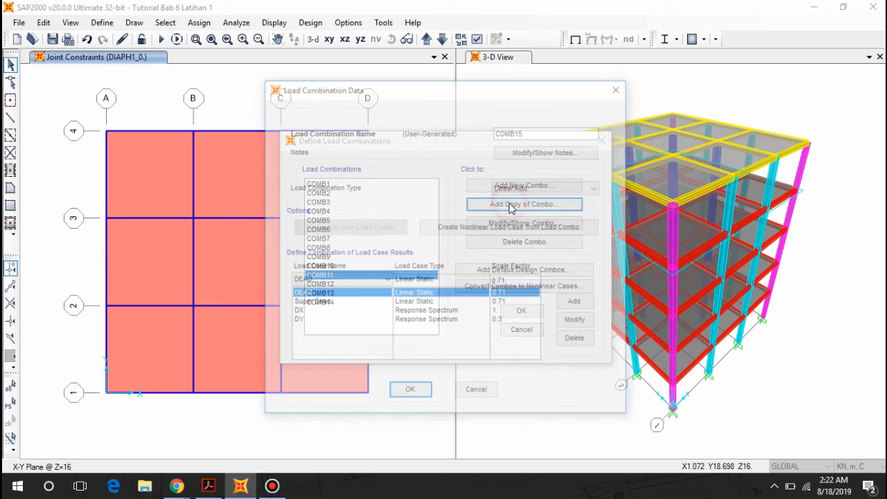
Step: Delete the DY entry from COMB15 and change its DX entry to load case DY with scale factor 1
click(511, 321)
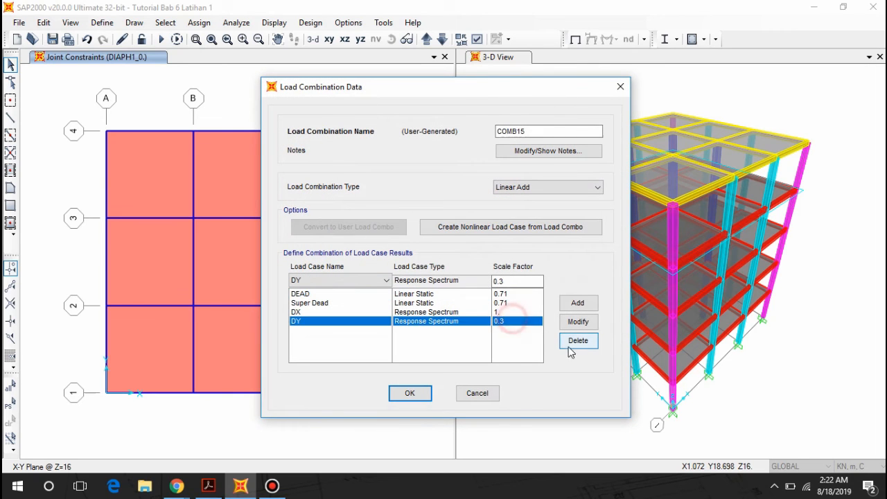
click(577, 340)
click(334, 279)
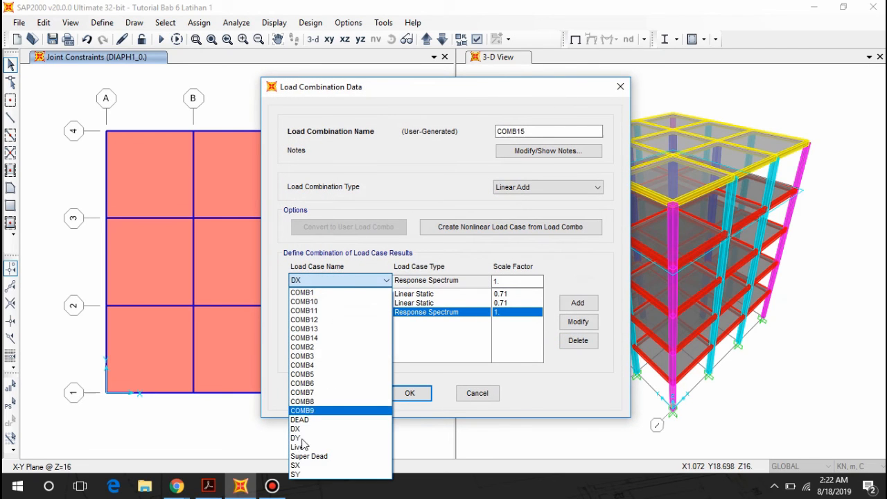
click(308, 438)
click(578, 321)
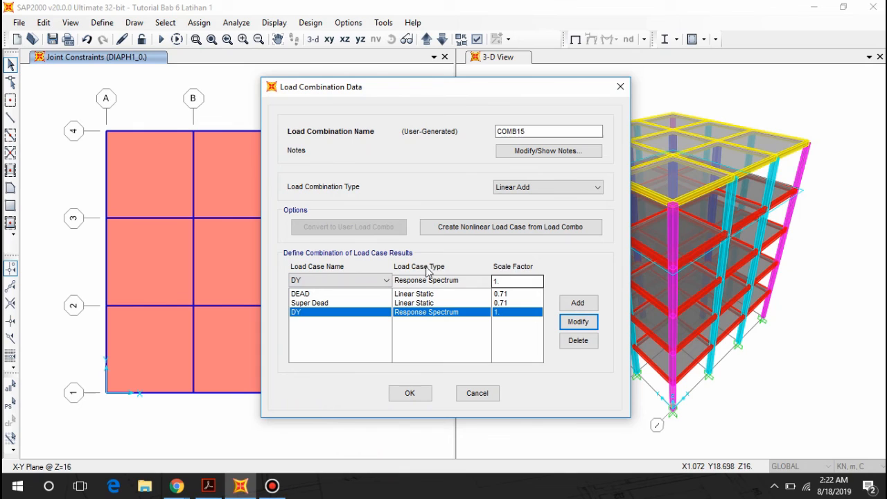
Step: Add load case DX with scale factor 0.3 to COMB15 and save the combination
click(368, 280)
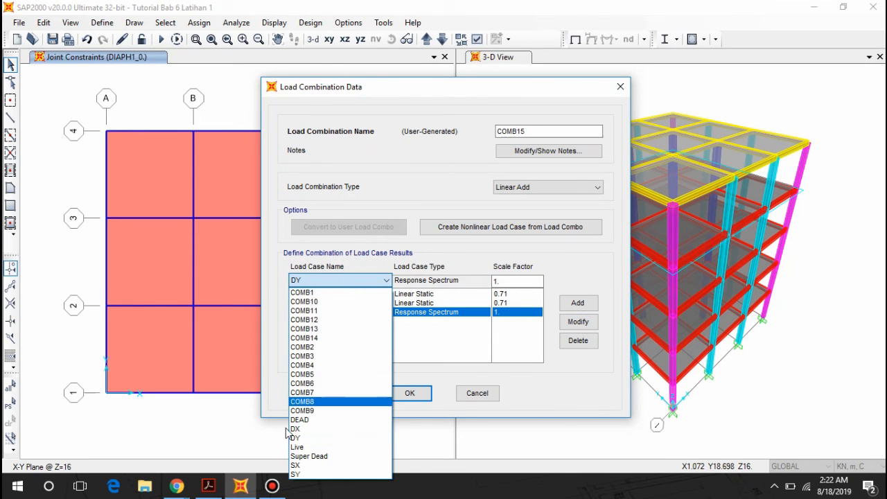
click(307, 430)
double_click(504, 279)
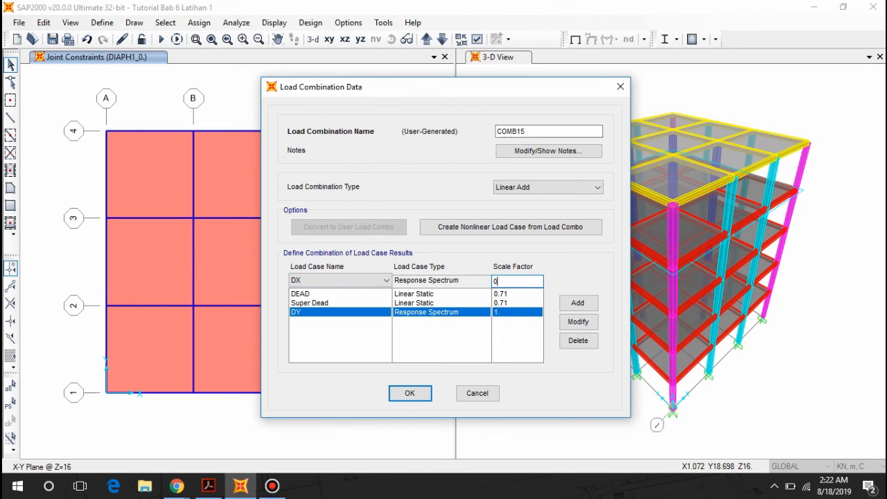
click(587, 305)
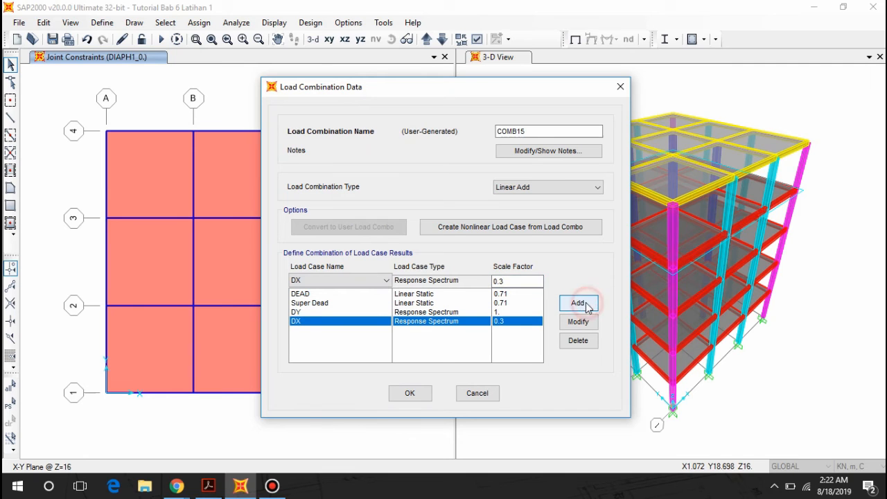
click(410, 393)
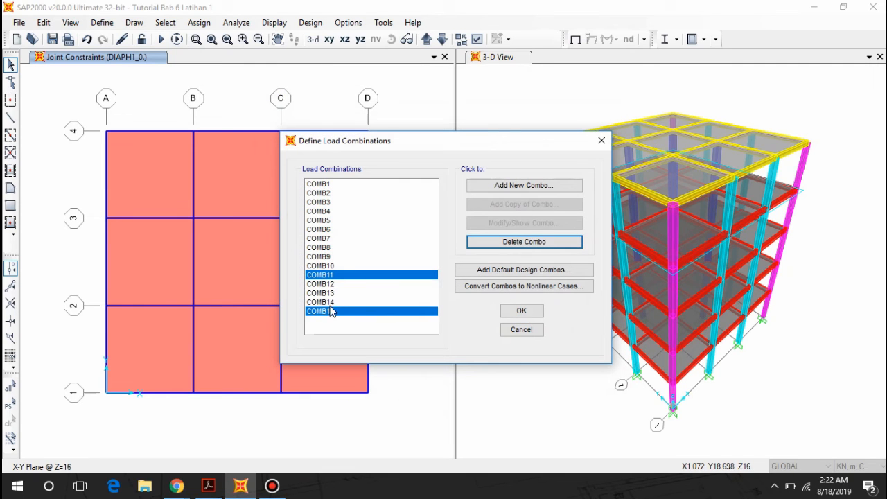
Step: Create COMB16 as a copy of COMB15 with the DX scale factor set to -0.3
click(487, 205)
click(497, 321)
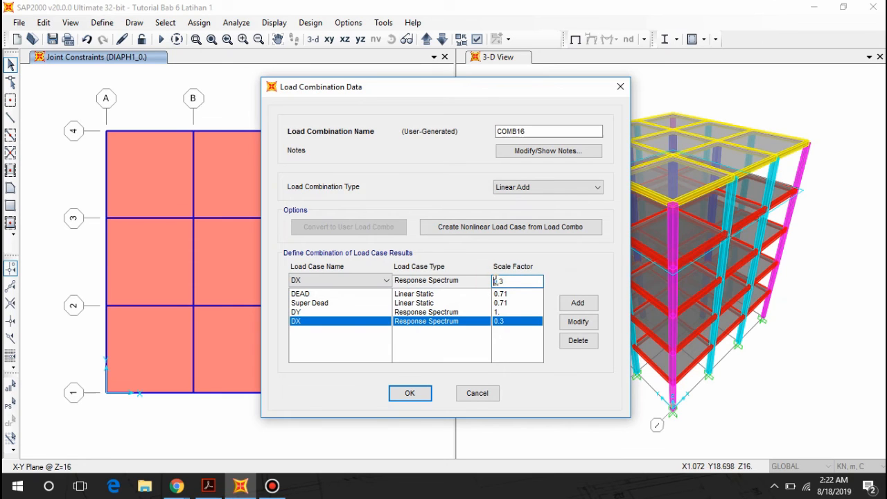
click(582, 321)
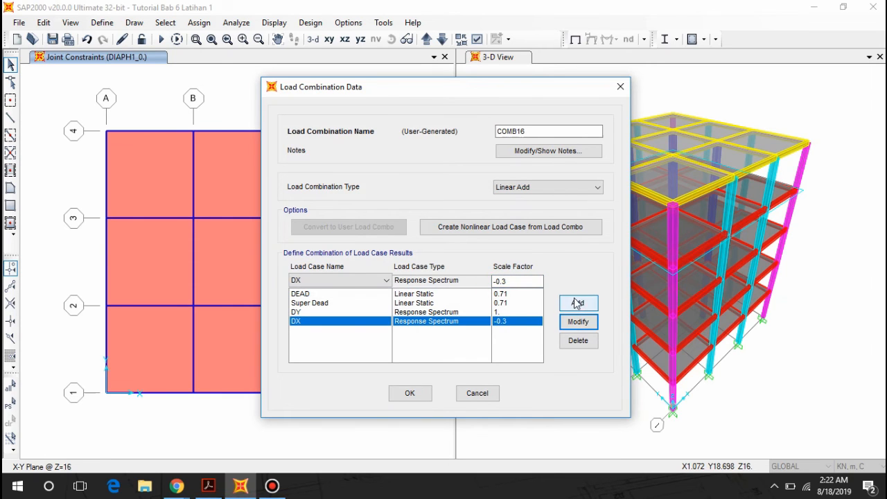
click(409, 393)
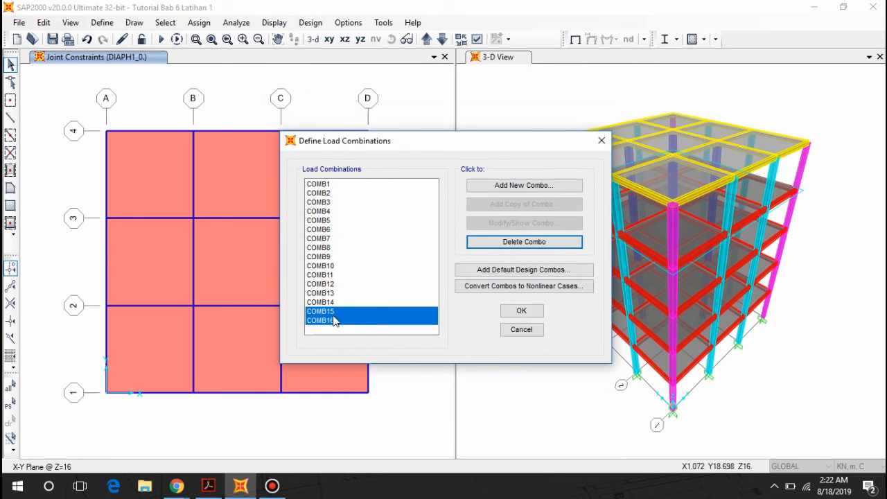
Step: Create COMB17 as a copy of COMB15 with the DY scale factor set to -1
click(334, 321)
click(513, 204)
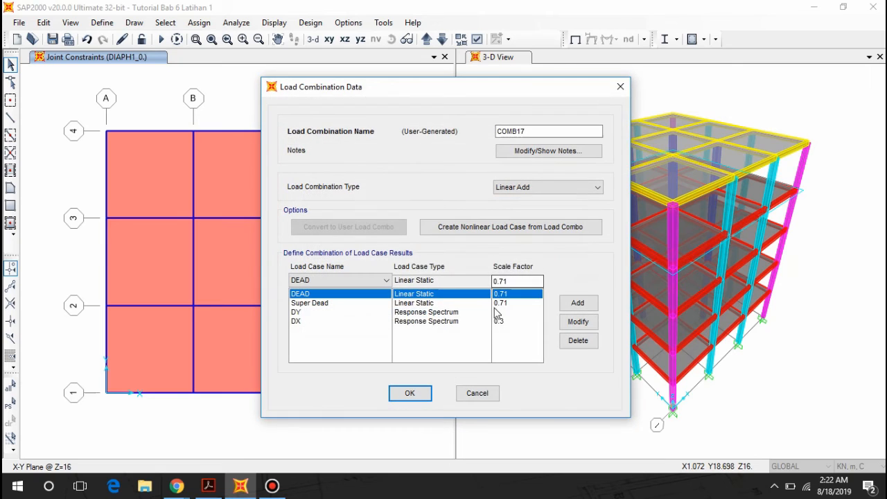
click(498, 312)
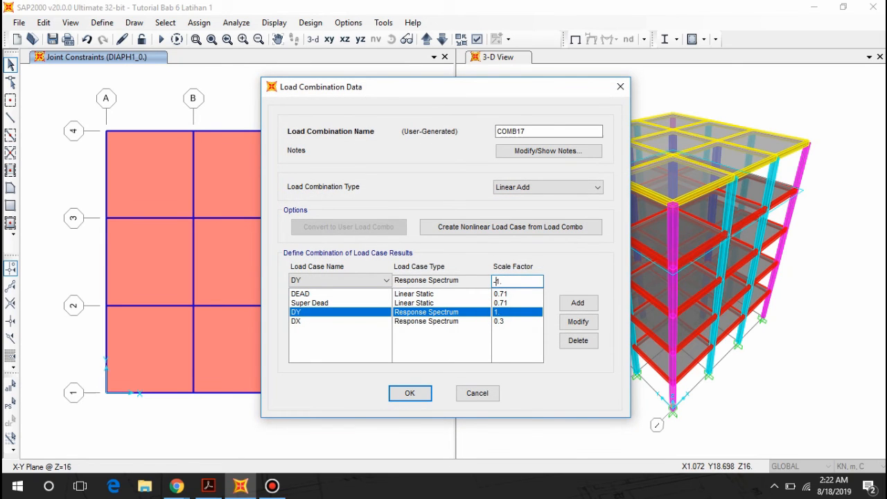
click(579, 322)
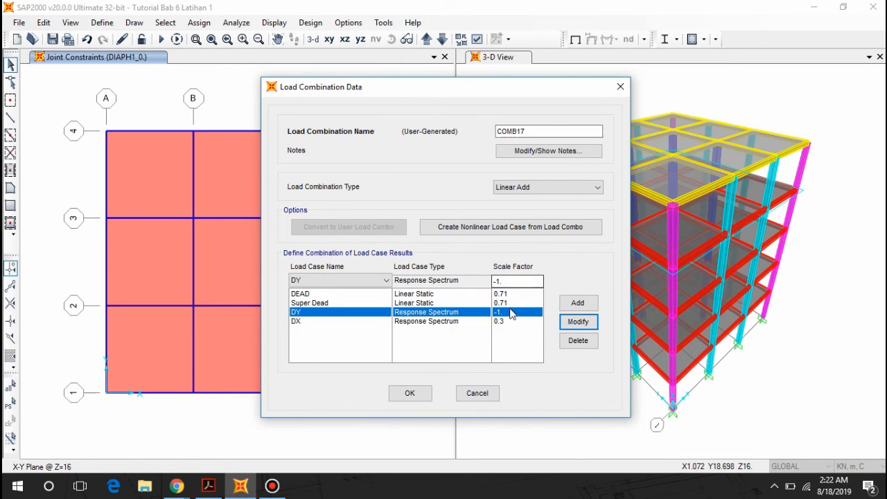
click(504, 322)
click(402, 393)
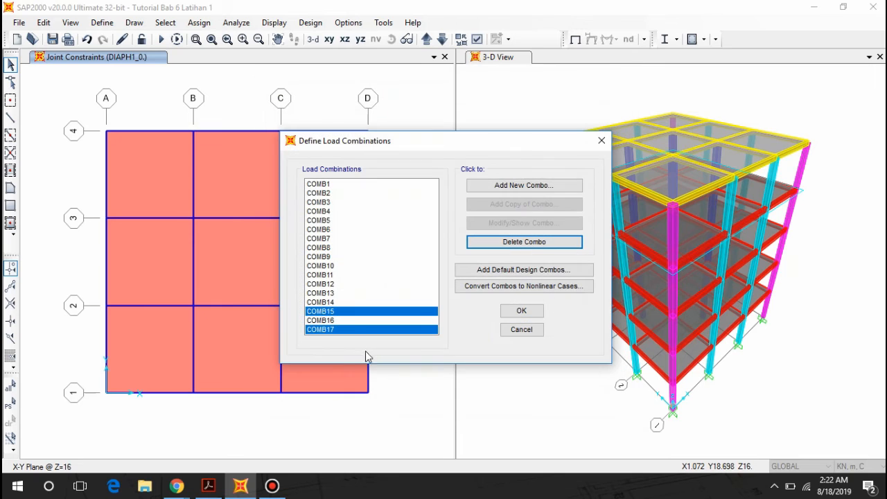
Step: Create COMB18 as a copy of COMB17 with the DX scale factor set to -0.3
click(341, 321)
drag(335, 322, 327, 329)
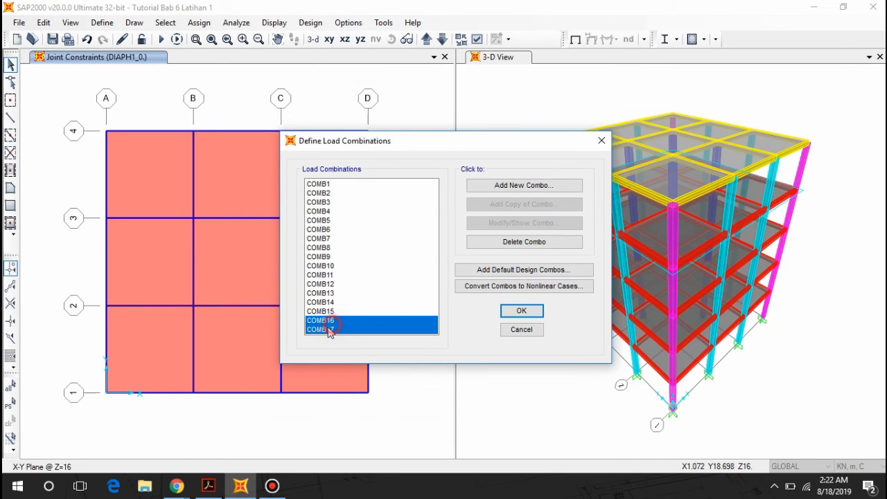
click(327, 329)
click(503, 208)
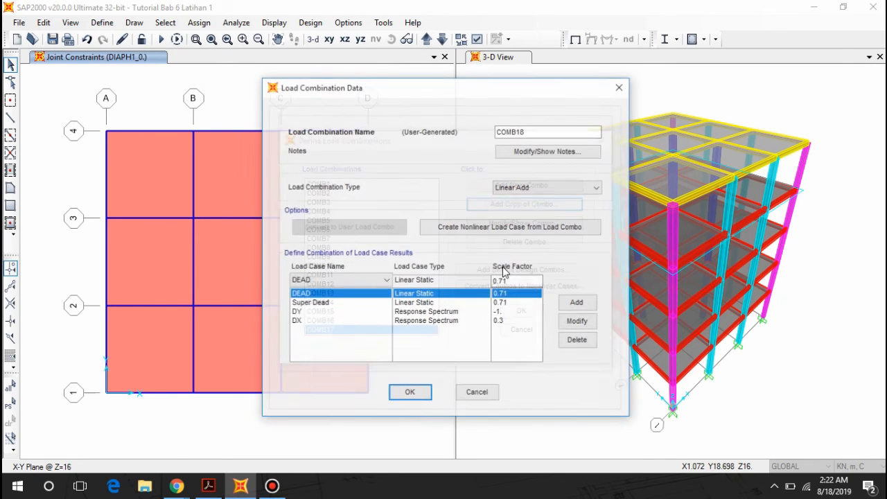
click(495, 320)
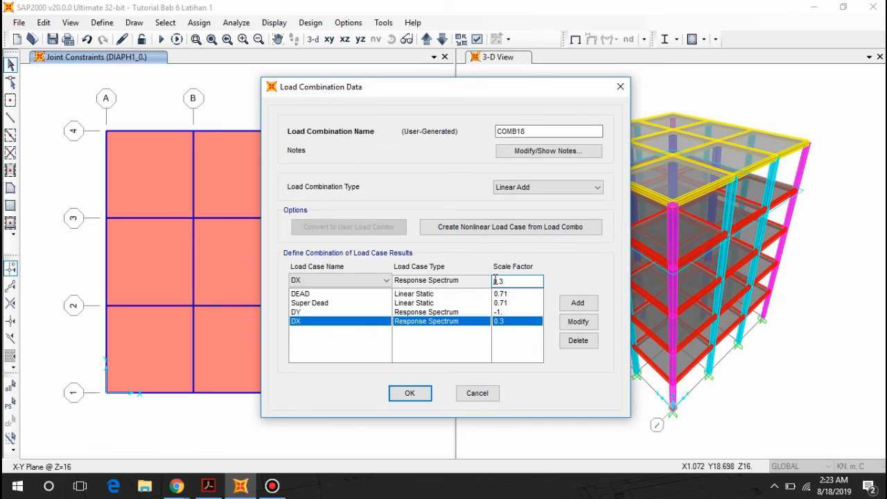
click(578, 321)
click(513, 293)
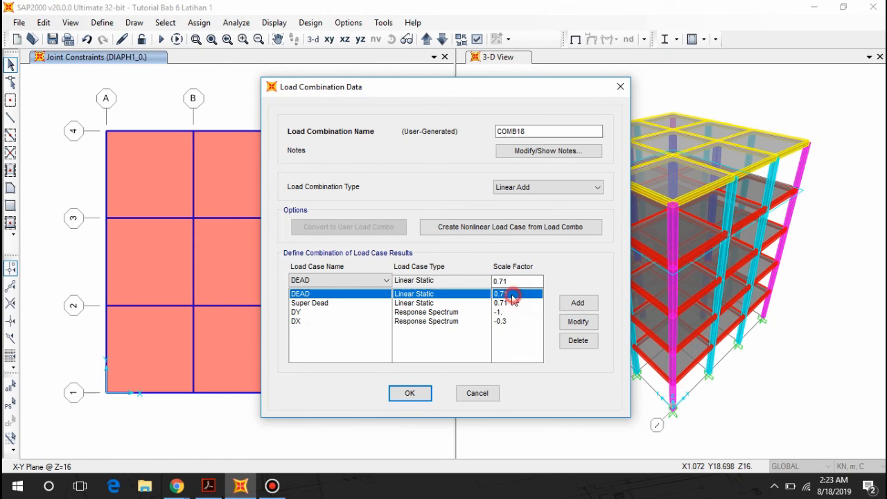
click(511, 304)
click(402, 392)
Step: Look over the defined load combinations, then switch to Acrobat and review Comb. 1 to Comb. 18 in the module PDF
click(368, 301)
scroll(361, 295, up, 1)
scroll(360, 250, down, 1)
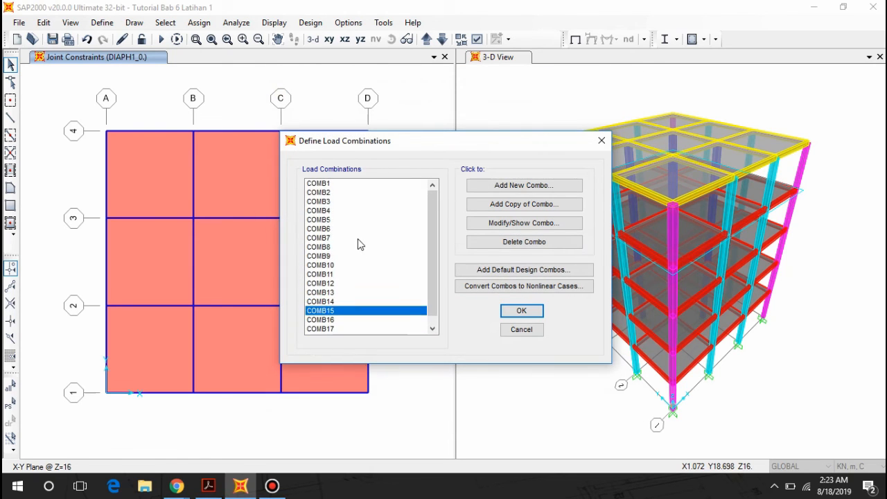
click(345, 321)
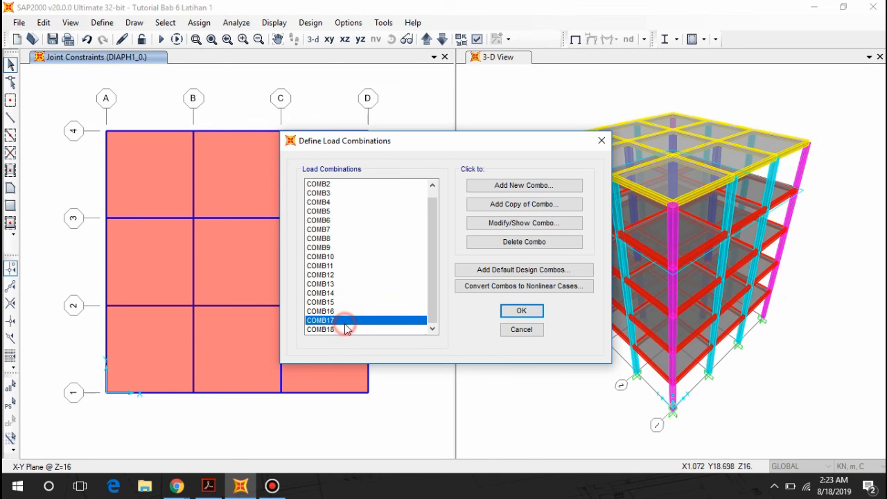
click(208, 486)
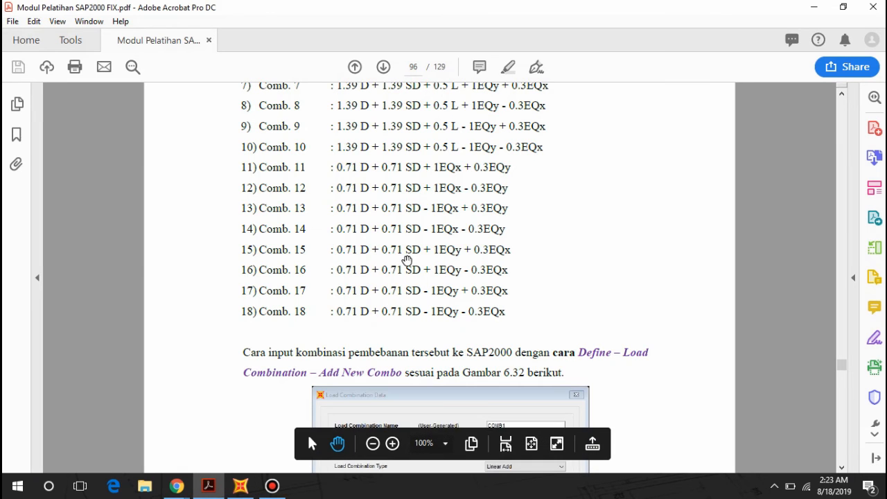
scroll(407, 260, up, 3)
scroll(407, 259, down, 12)
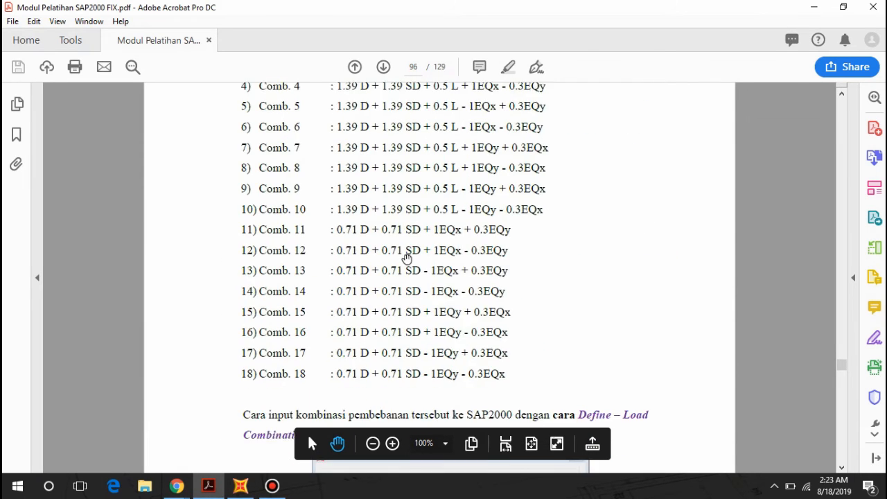
scroll(409, 257, up, 13)
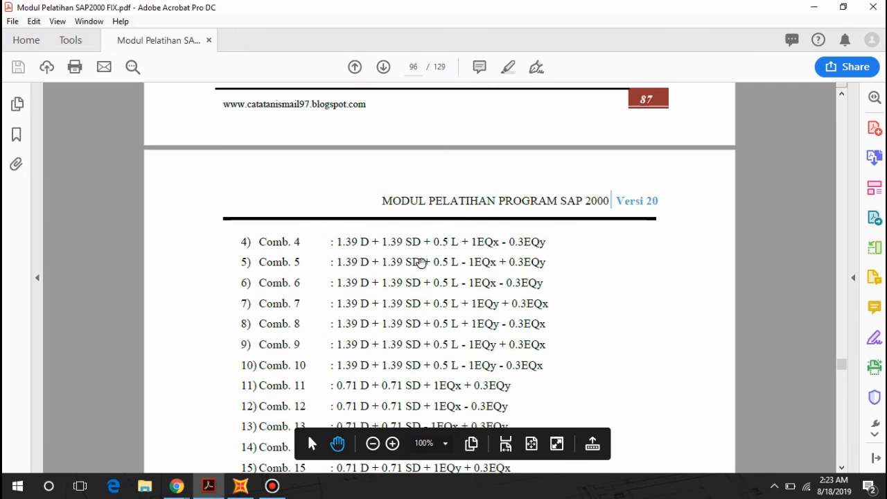
scroll(370, 295, up, 3)
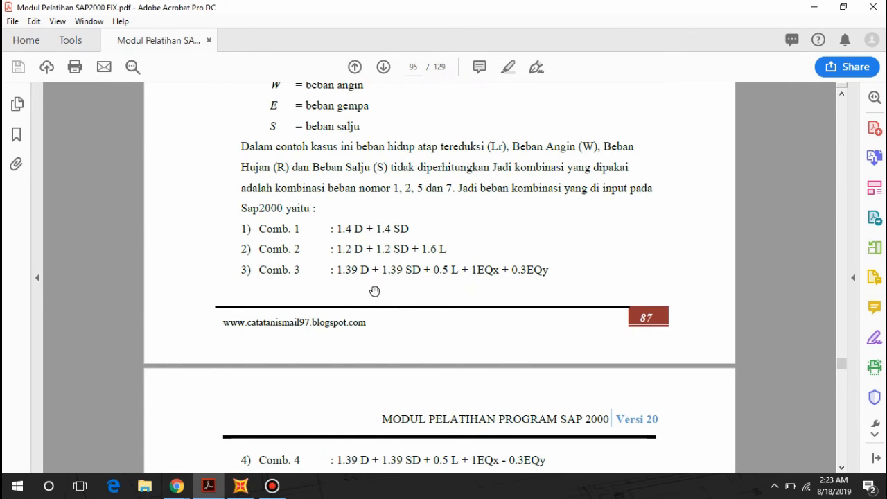
scroll(402, 291, down, 9)
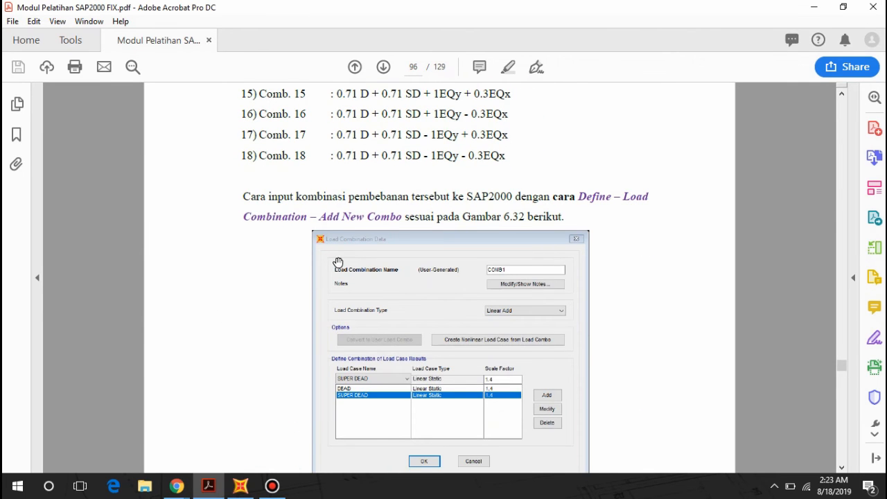
scroll(343, 263, down, 3)
scroll(350, 263, up, 5)
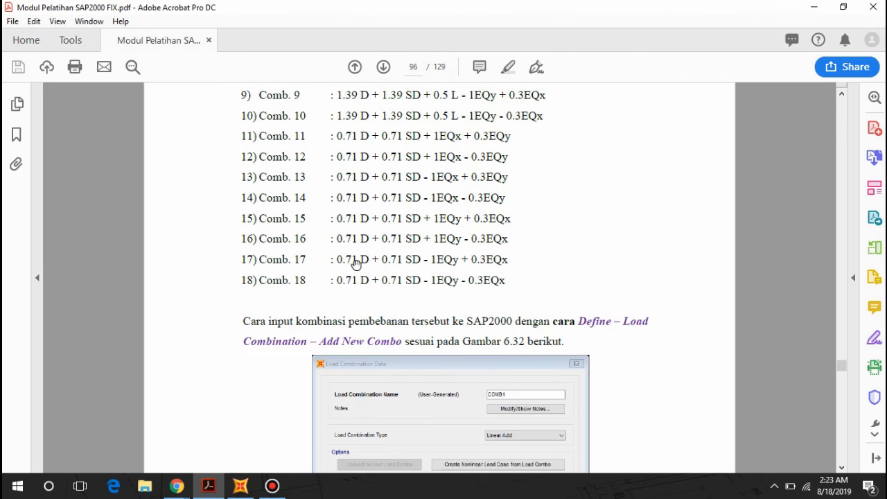
scroll(356, 264, up, 4)
scroll(392, 326, up, 5)
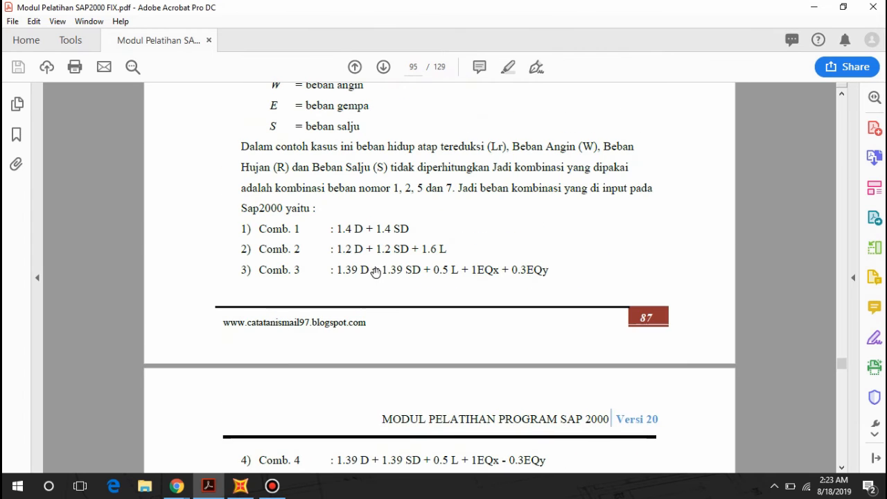
Step: Return to SAP2000 and check the defined load combinations from COMB1 to COMB18 for completeness
click(242, 488)
drag(434, 280, 383, 229)
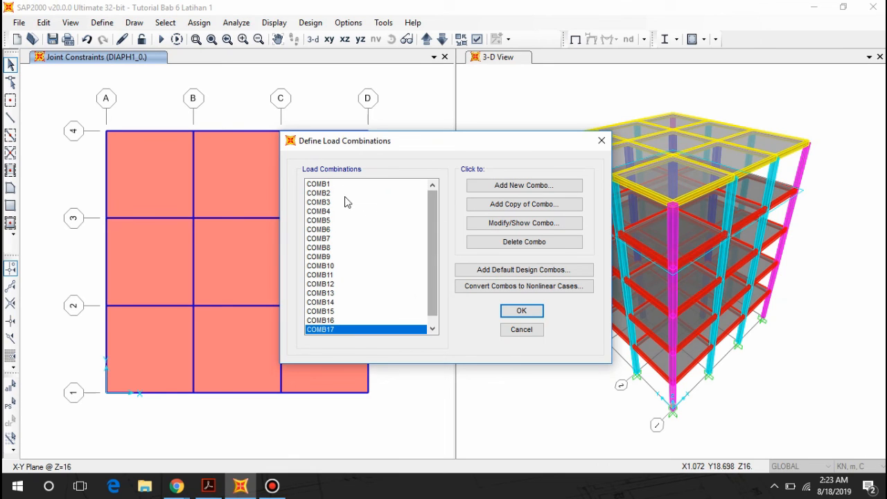
scroll(350, 277, down, 1)
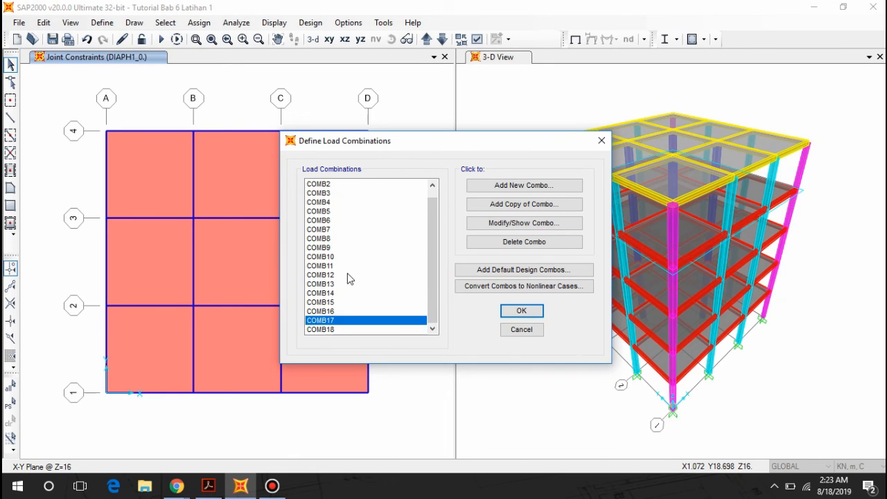
scroll(364, 236, up, 1)
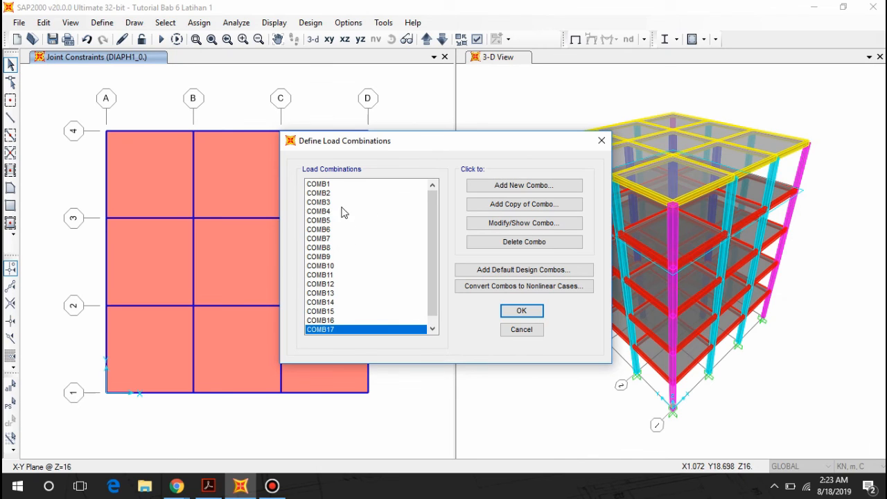
scroll(361, 281, down, 1)
scroll(365, 274, up, 1)
click(329, 185)
scroll(359, 263, down, 1)
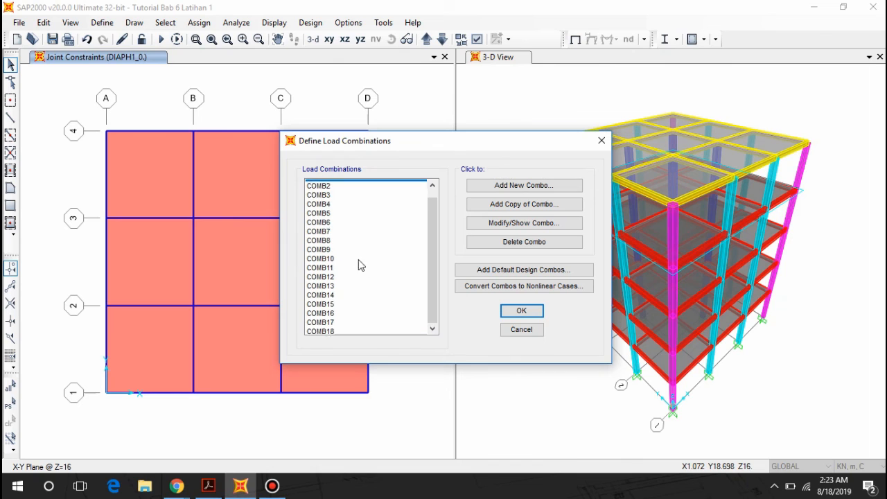
click(341, 329)
scroll(343, 305, up, 1)
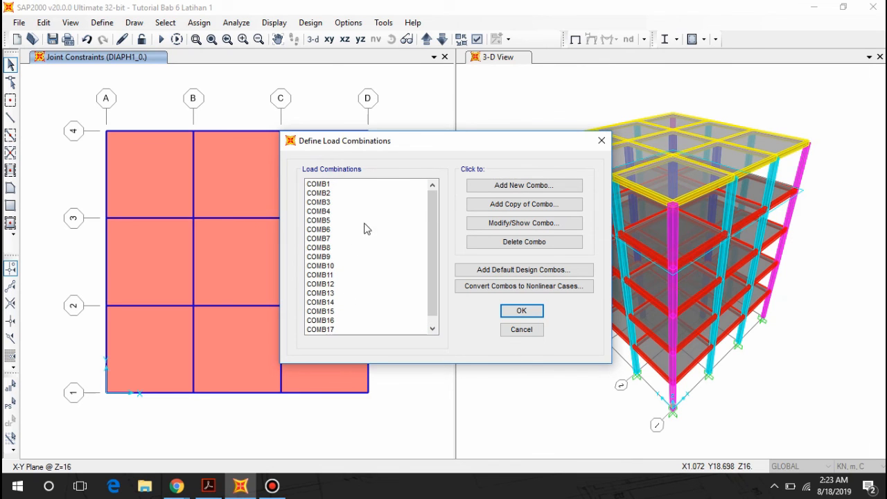
Step: Start a new load combination of type Envelope and add COMB1 to it with scale factor 1
click(506, 185)
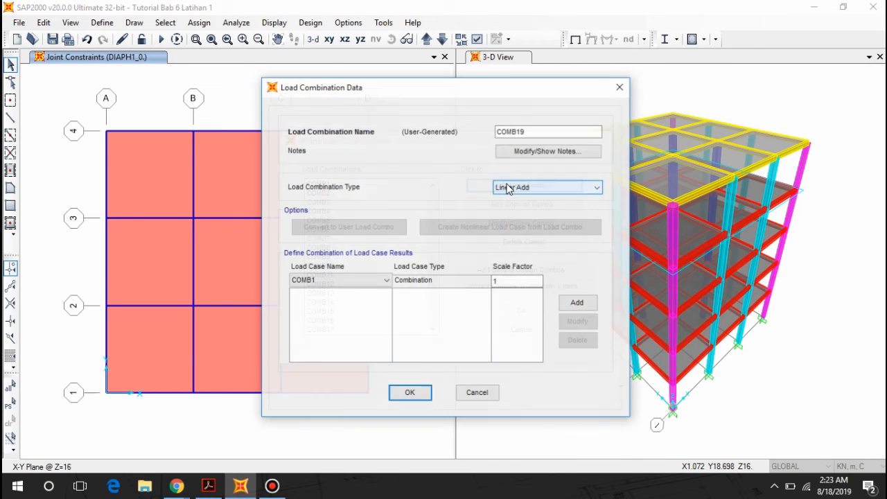
click(511, 187)
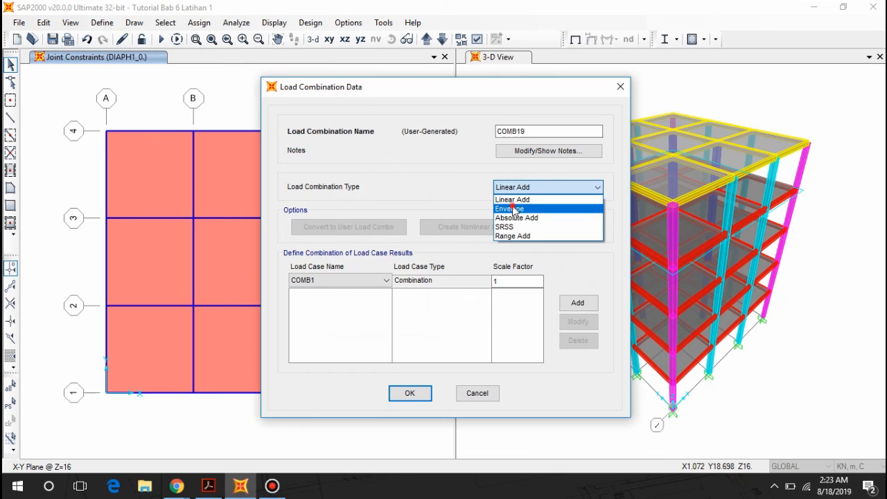
click(514, 210)
click(318, 282)
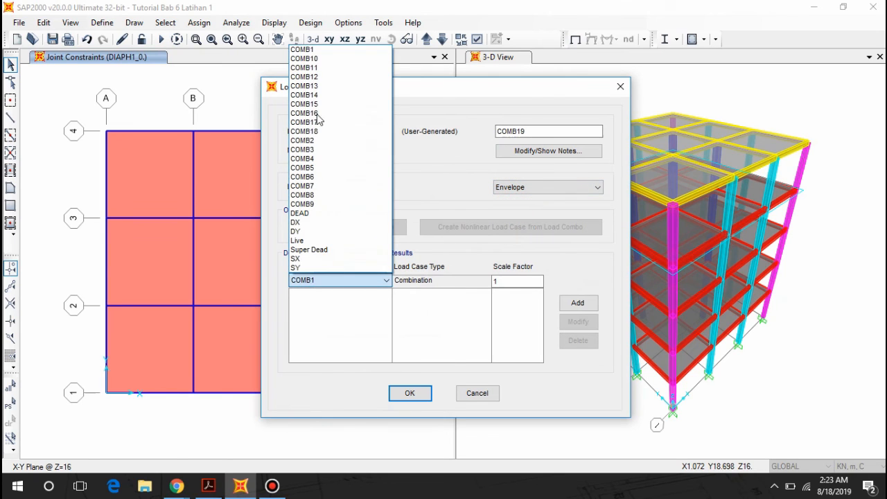
click(314, 50)
click(578, 303)
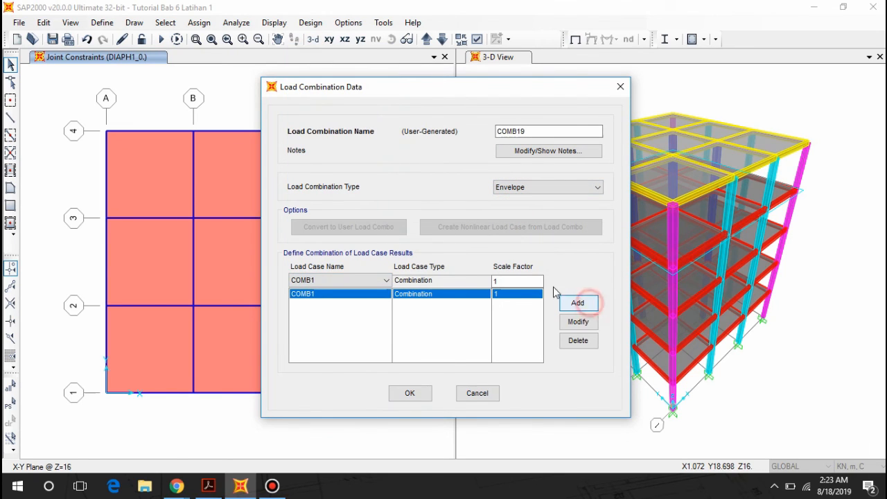
Step: Add COMB2 and COMB3 to the envelope combination, each with scale factor 1
click(326, 281)
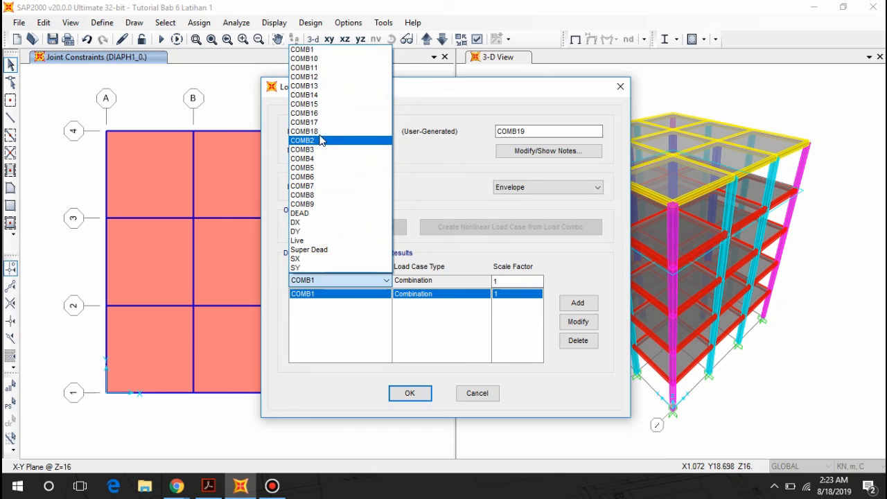
click(322, 143)
click(578, 303)
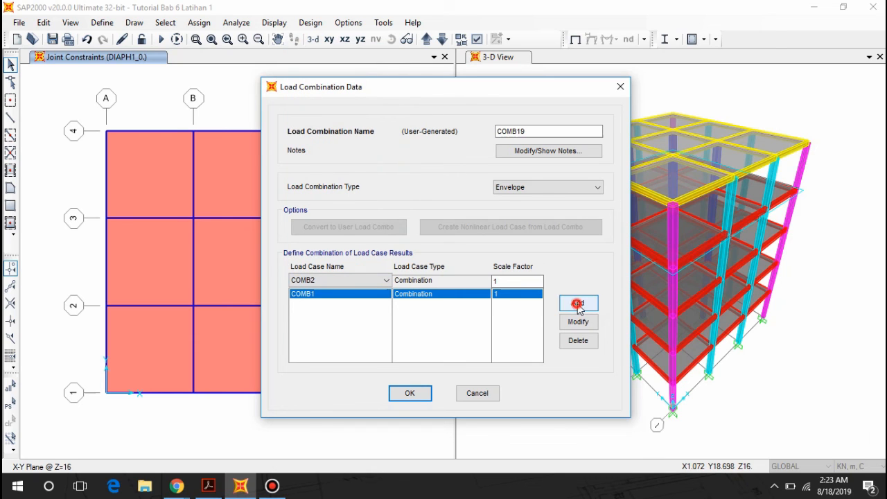
click(330, 280)
click(323, 150)
click(578, 303)
Step: Add COMB4 and COMB5 to the envelope combination, each with scale factor 1
click(329, 282)
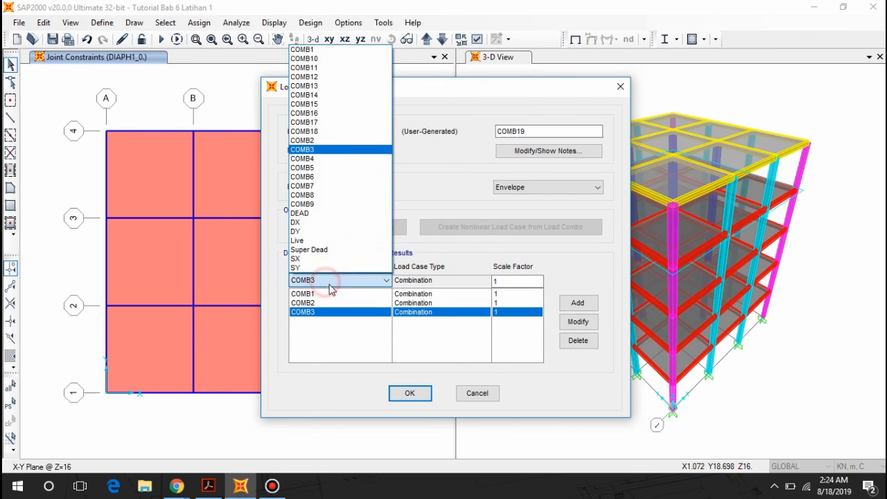
click(311, 156)
click(594, 304)
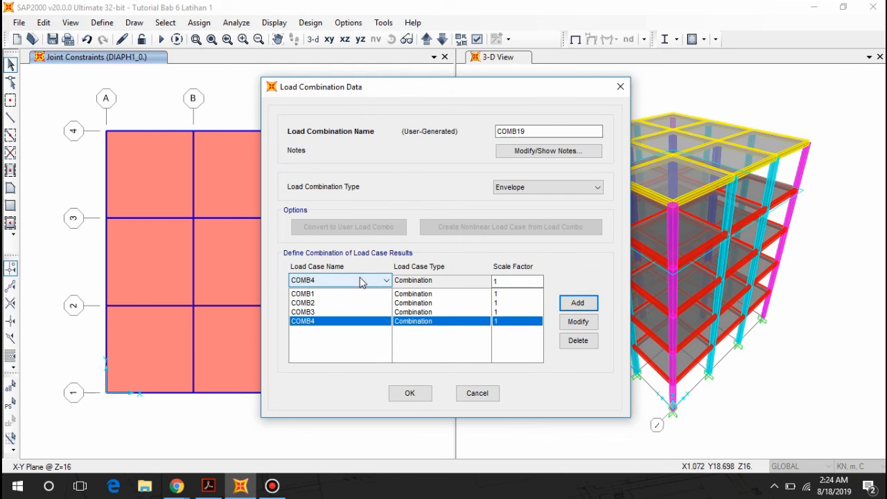
click(362, 281)
click(332, 170)
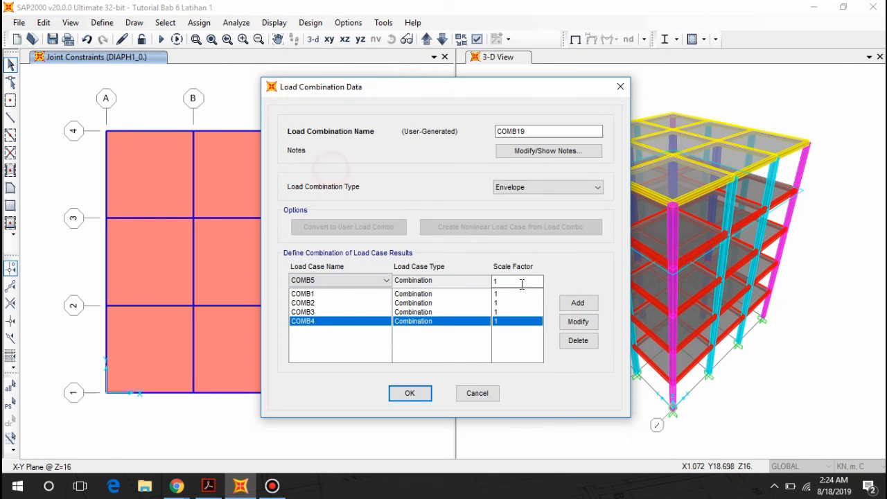
click(580, 309)
Step: Add COMB6 and COMB7 to the envelope combination, each with scale factor 1
click(326, 281)
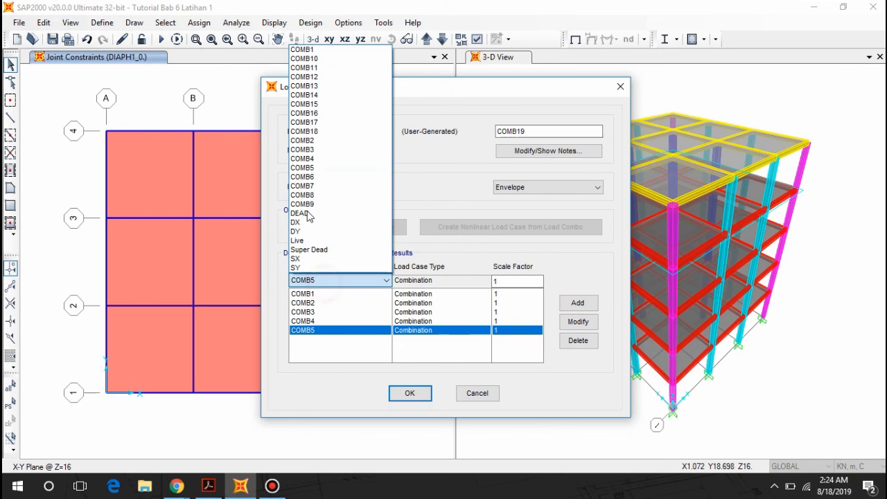
click(312, 168)
click(340, 280)
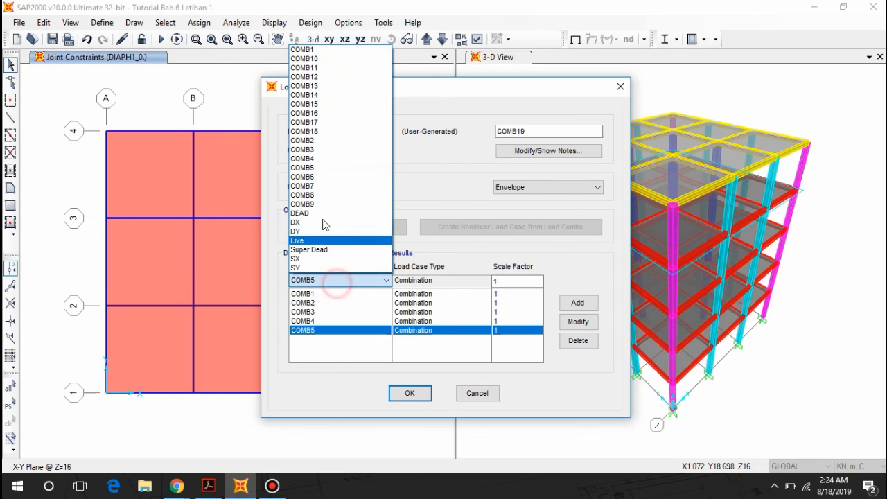
click(311, 174)
click(584, 304)
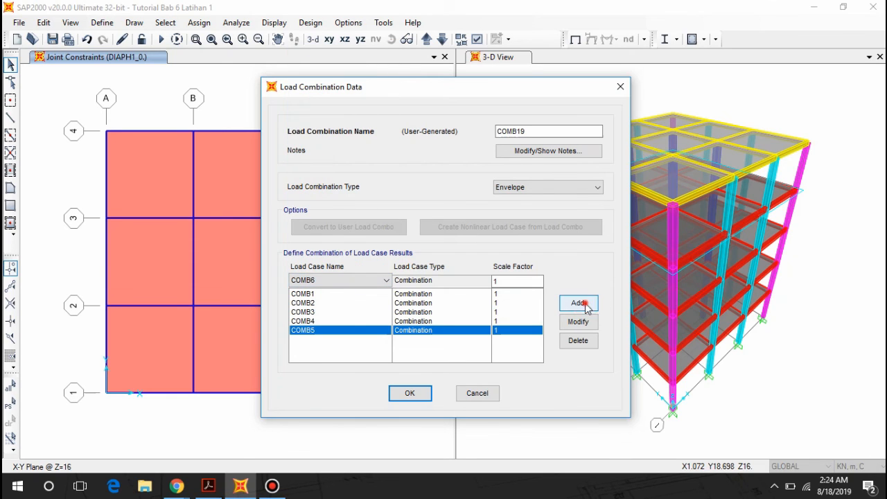
click(369, 280)
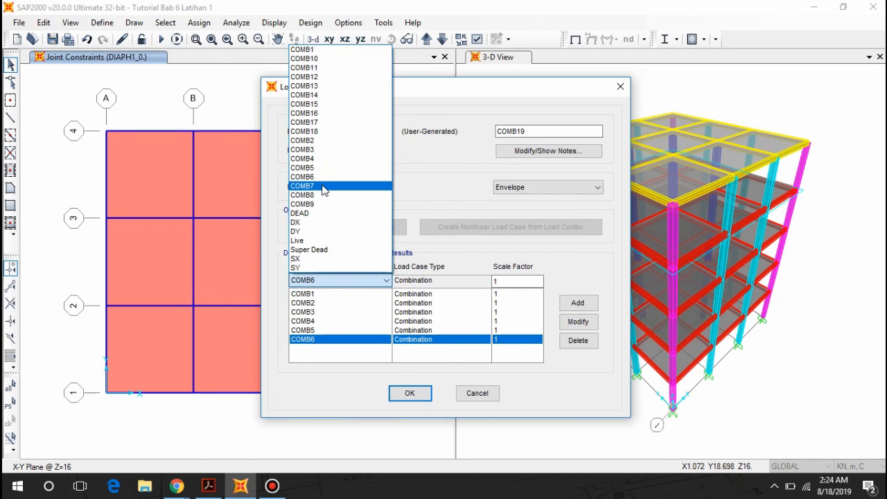
click(332, 186)
click(578, 303)
Step: Add COMB8 and COMB9 to the envelope combination, each with scale factor 1
click(346, 280)
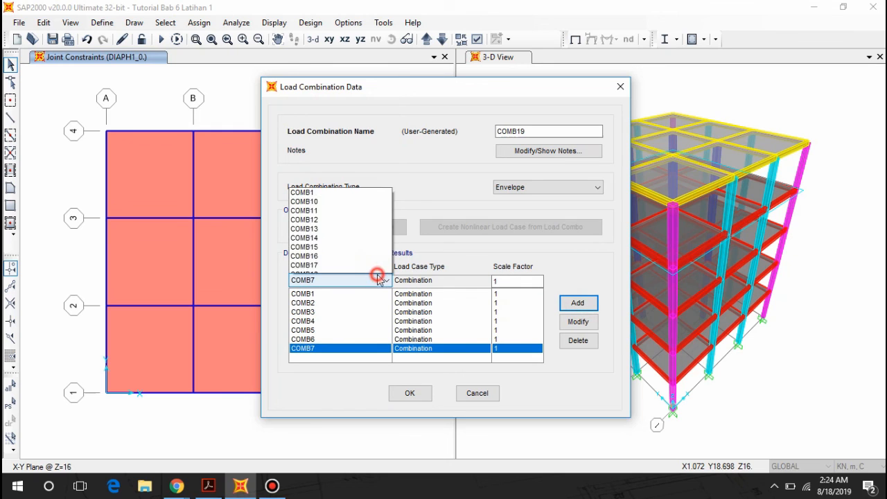
click(337, 193)
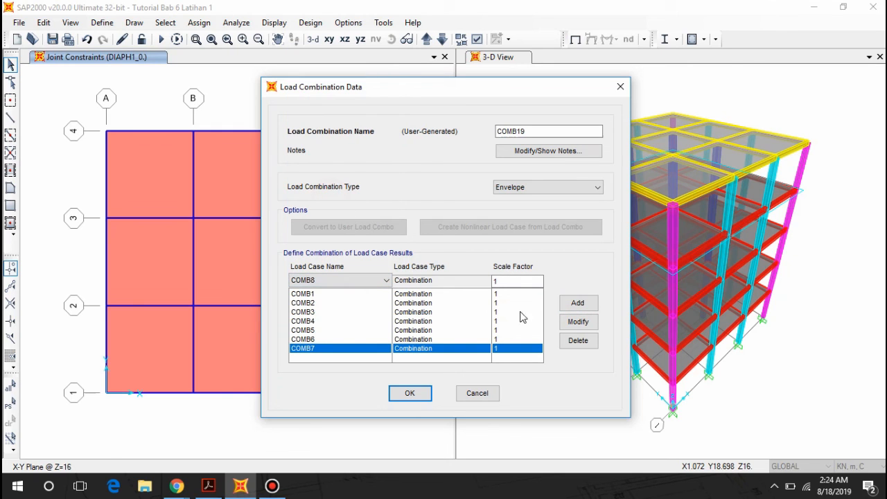
click(577, 304)
click(352, 280)
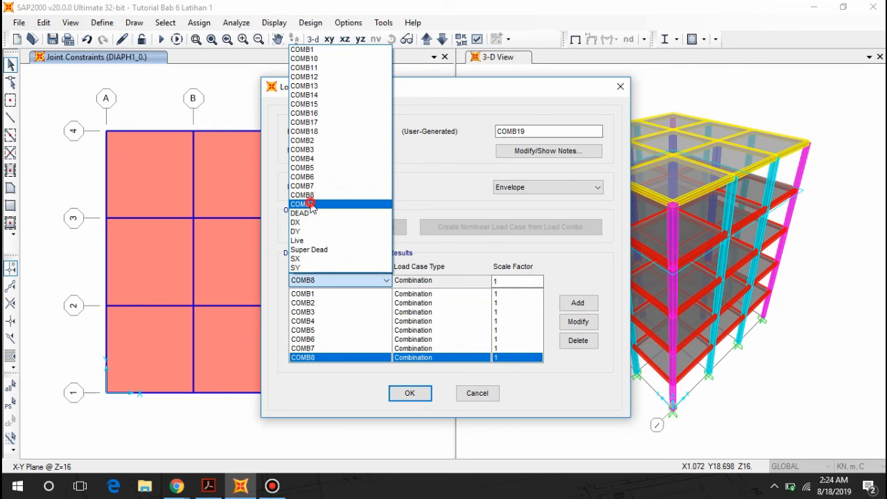
click(311, 201)
click(576, 307)
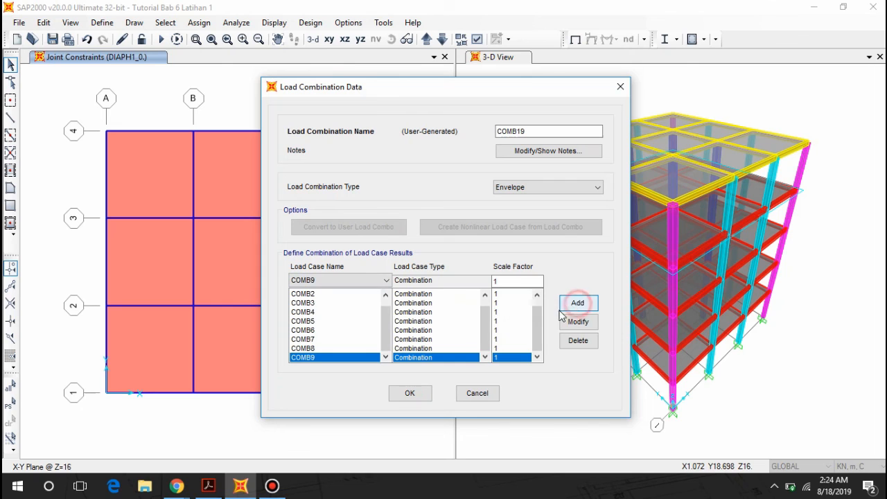
Step: Add COMB10 and COMB11 to the envelope combination, each with scale factor 1
click(364, 280)
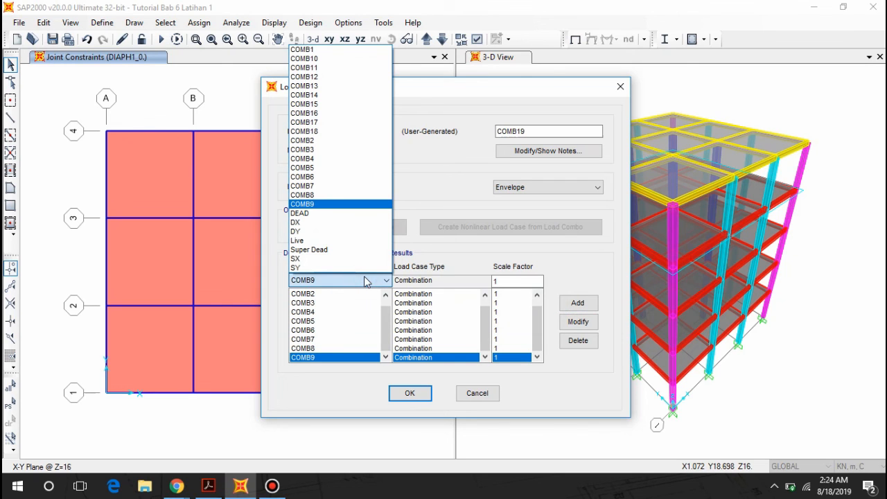
click(333, 58)
click(577, 304)
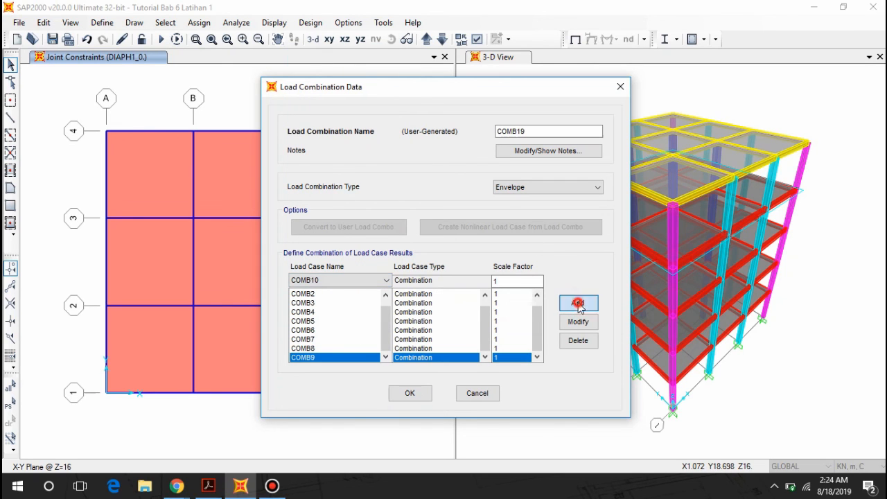
click(366, 282)
click(326, 66)
click(589, 302)
Step: Add COMB12 and COMB13 to the envelope combination, each with scale factor 1
click(347, 281)
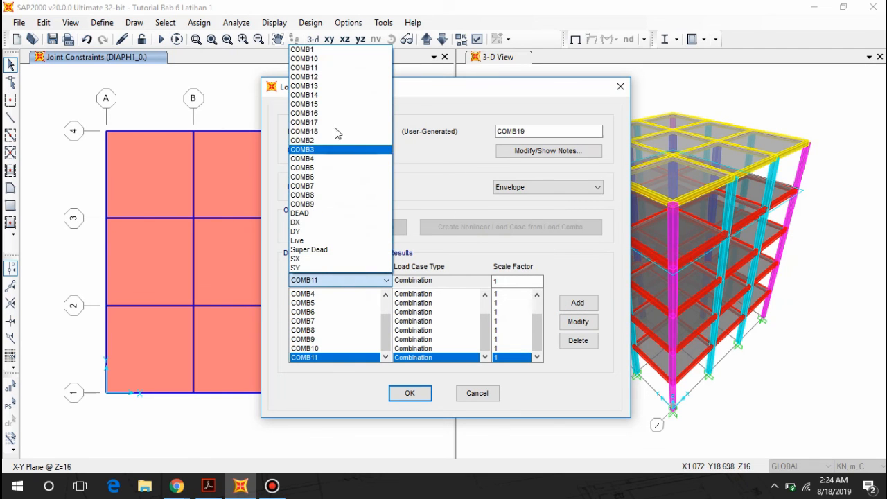
click(316, 77)
click(581, 304)
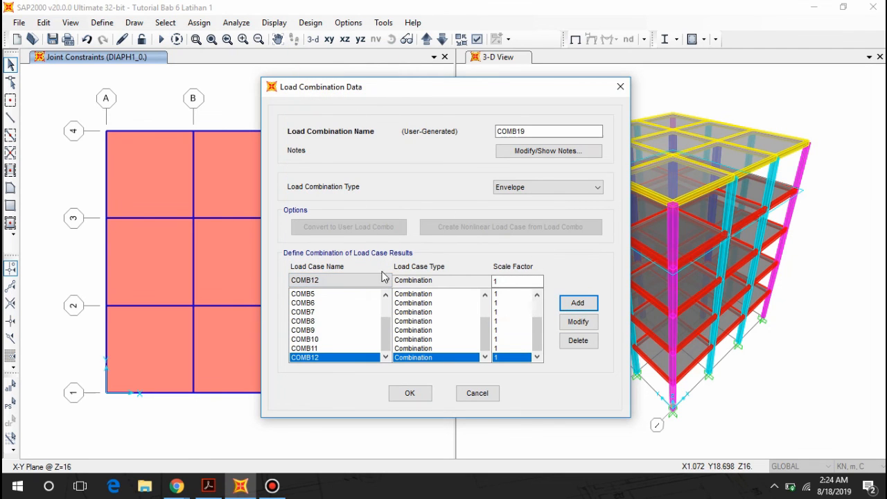
click(365, 281)
click(313, 89)
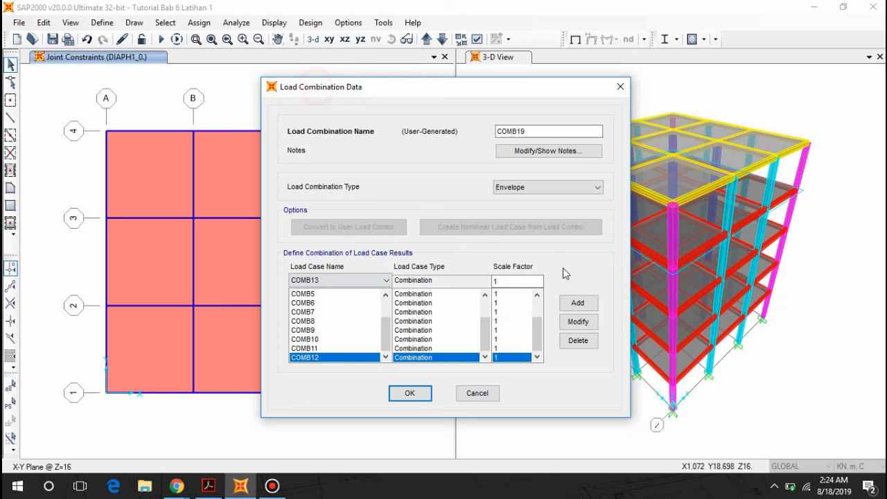
click(577, 303)
Step: Add COMB14 and COMB15 to the envelope combination, each with scale factor 1
click(366, 281)
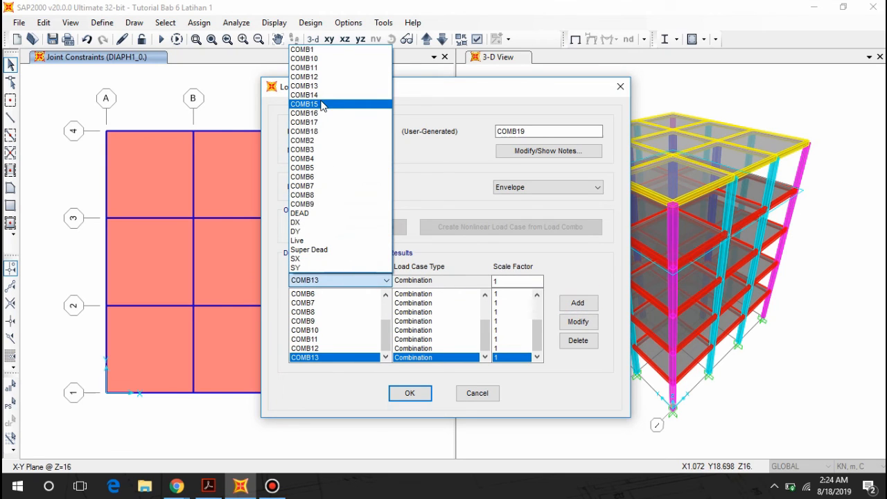
click(318, 95)
click(578, 302)
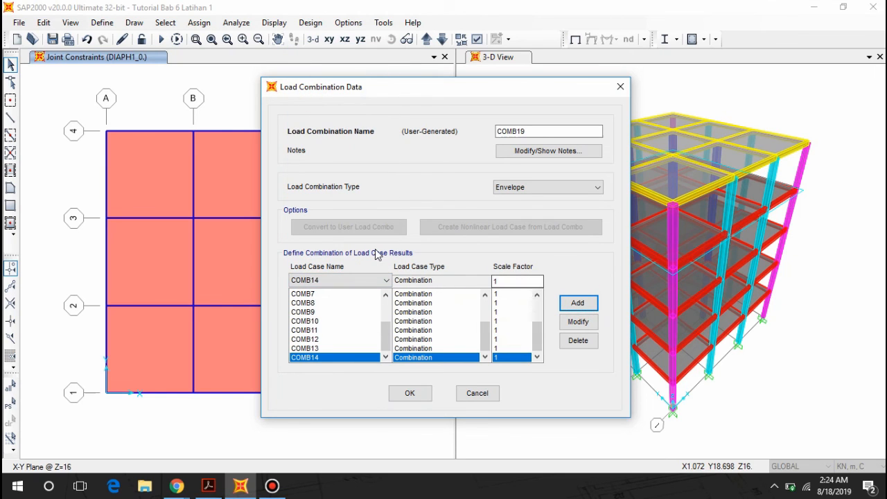
click(366, 280)
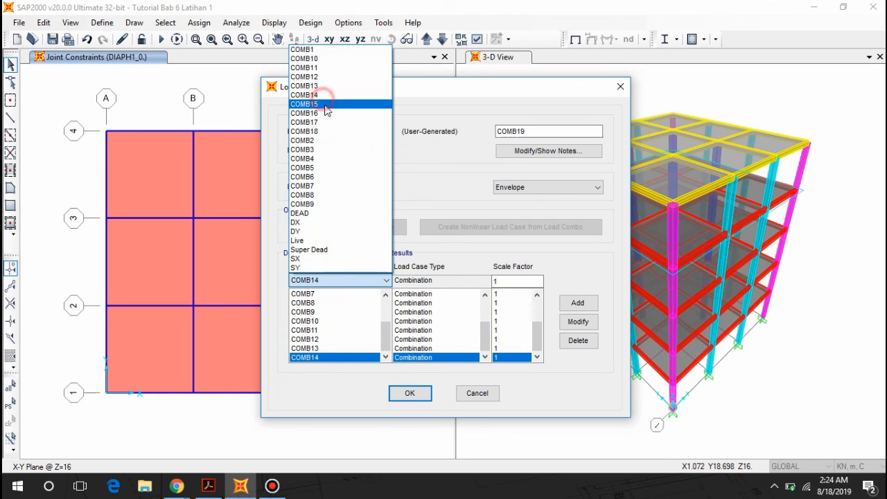
click(326, 108)
click(571, 303)
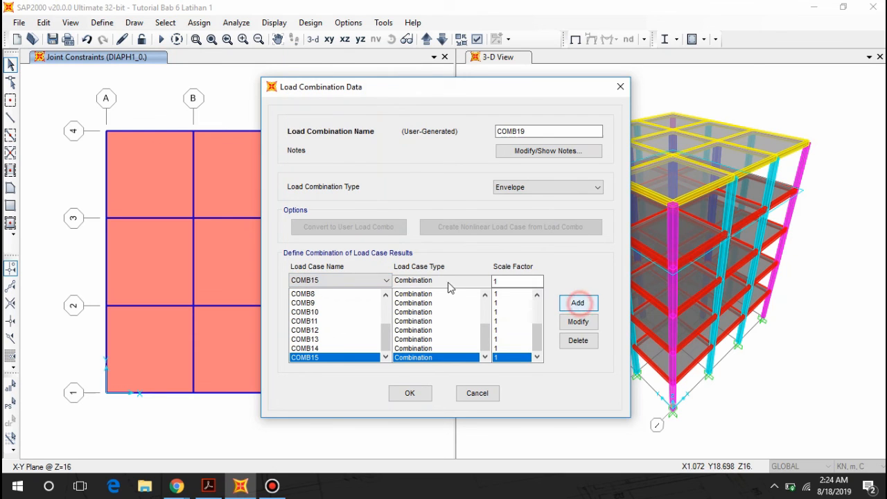
Step: Add COMB16 and COMB17 to the envelope combination, each with scale factor 1
click(386, 281)
click(320, 113)
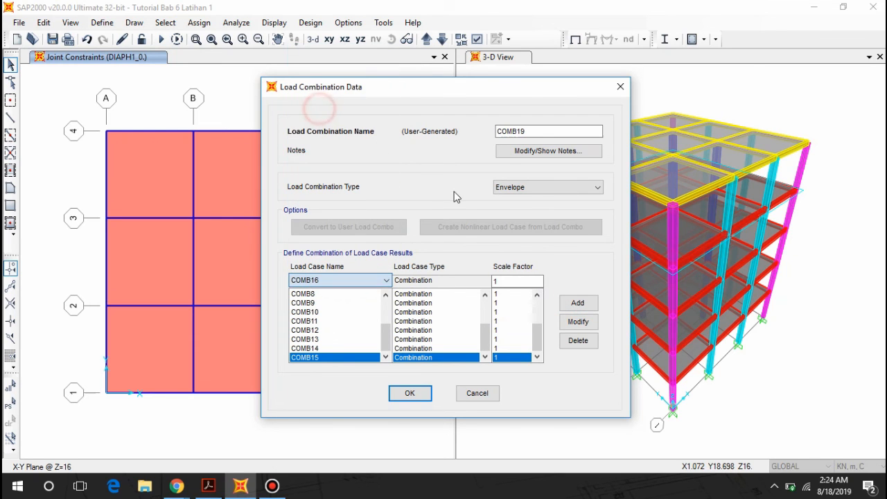
click(579, 303)
click(379, 278)
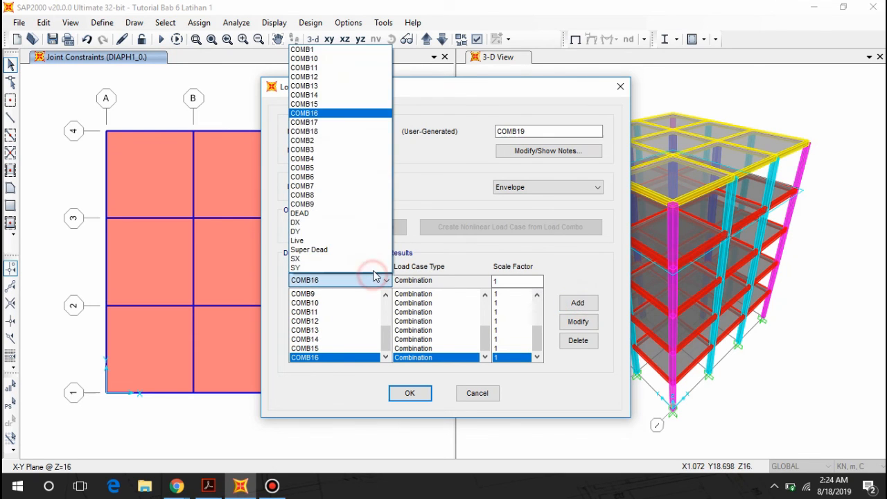
click(315, 116)
click(575, 305)
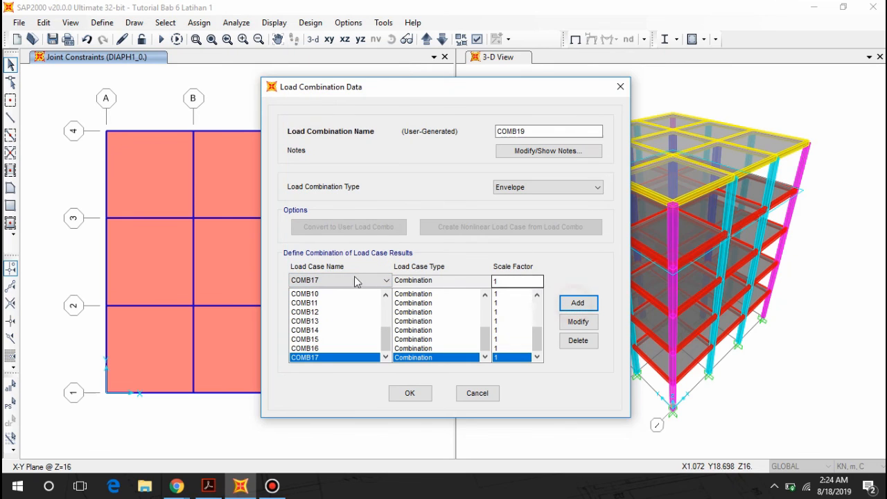
Step: Add COMB18 to the envelope combination with scale factor 1 and check the list of included combinations
click(351, 284)
click(314, 132)
click(585, 304)
scroll(346, 332, up, 4)
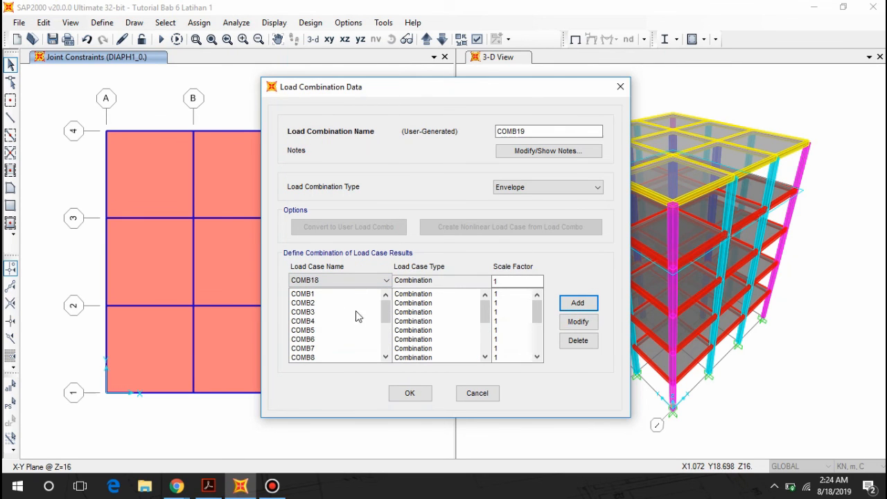
Step: Rename the envelope combination as Evenlope, save it and finish defining the load combinations
double_click(558, 131)
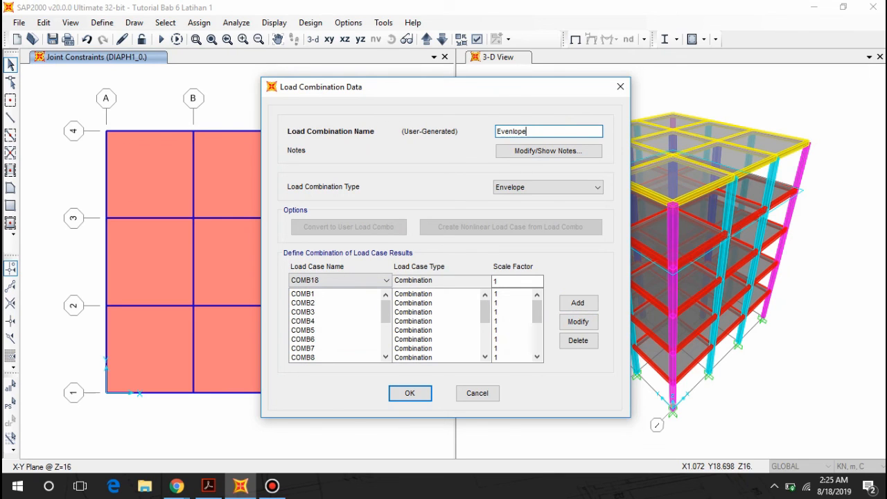
click(410, 393)
scroll(343, 315, up, 3)
scroll(352, 282, down, 1)
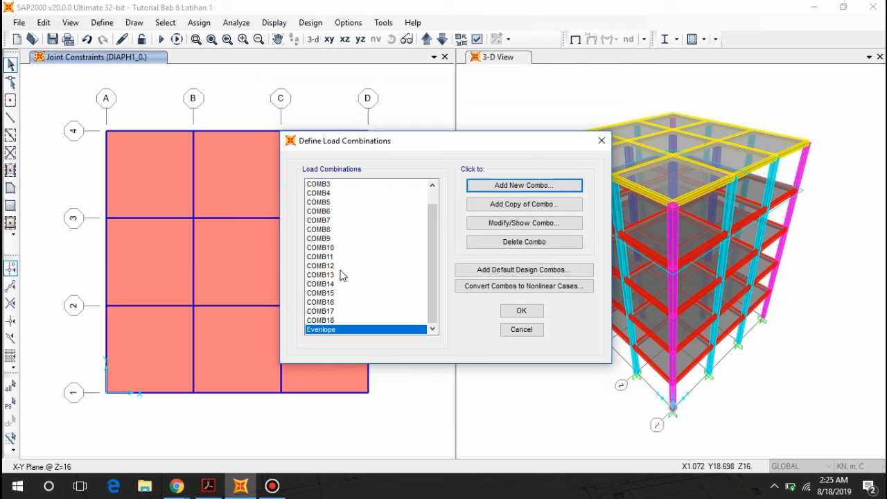
click(525, 311)
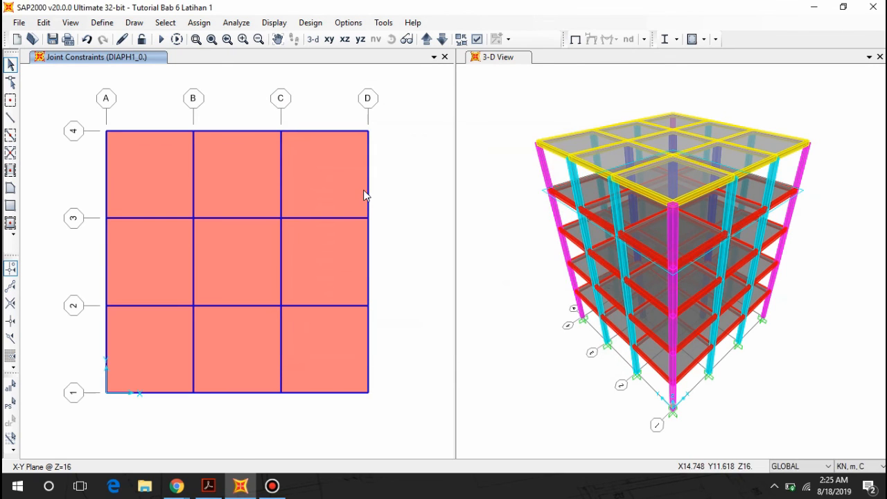
Step: Switch to the training module PDF in Acrobat and review the load combination pages and section 11 on structural control and analysis
click(208, 486)
scroll(406, 211, down, 8)
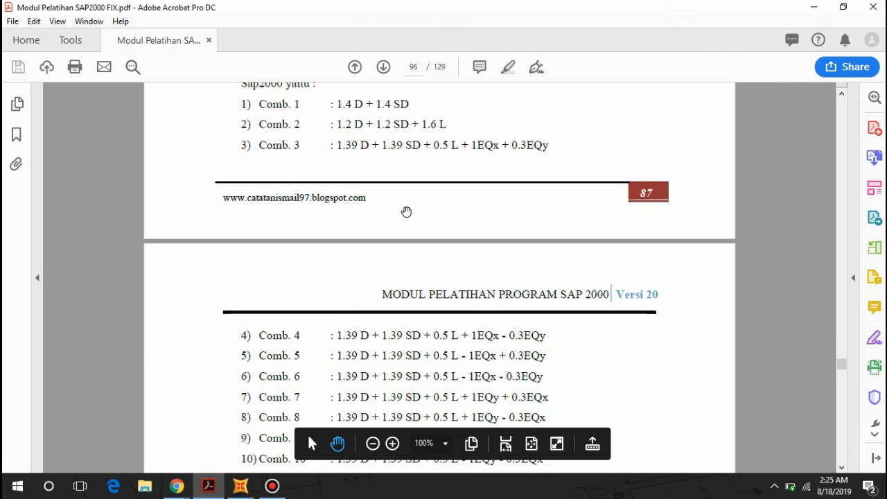
scroll(406, 211, down, 4)
scroll(411, 201, down, 8)
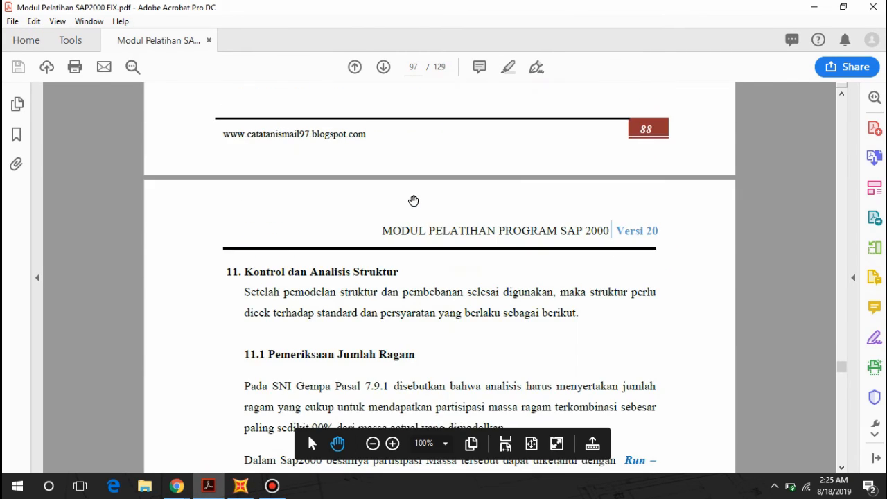
scroll(411, 198, up, 2)
scroll(377, 226, up, 15)
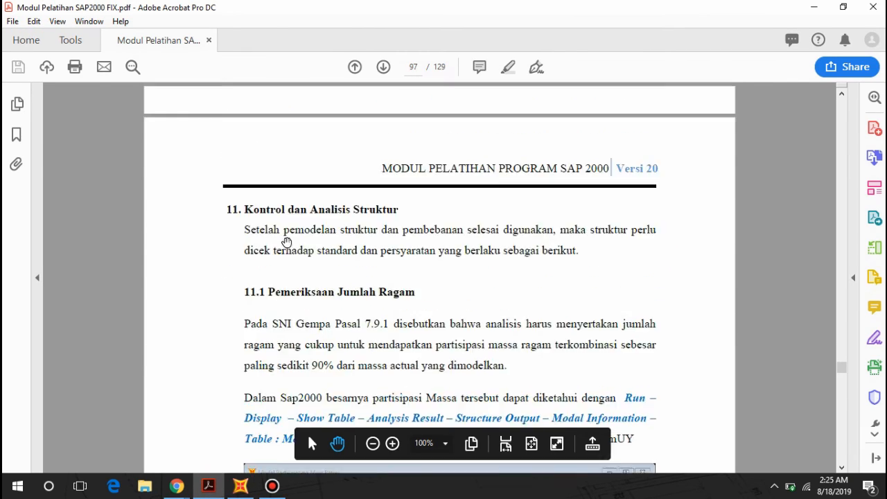
scroll(363, 243, up, 15)
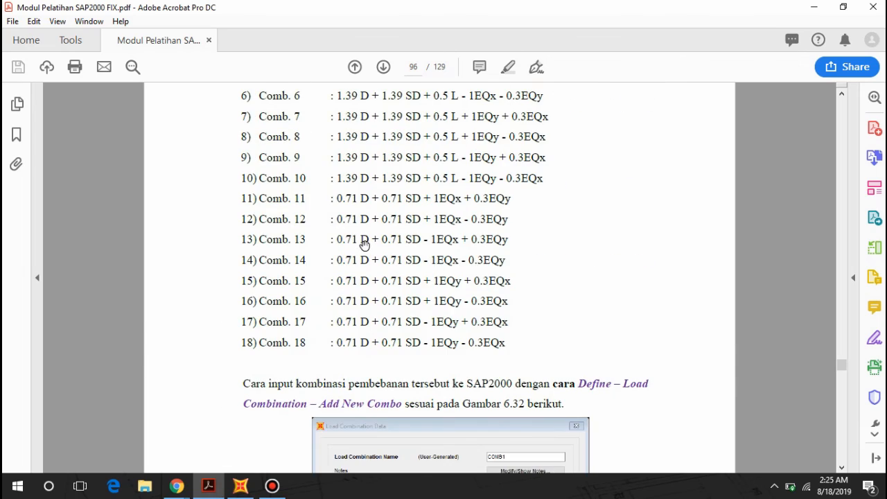
scroll(378, 287, up, 12)
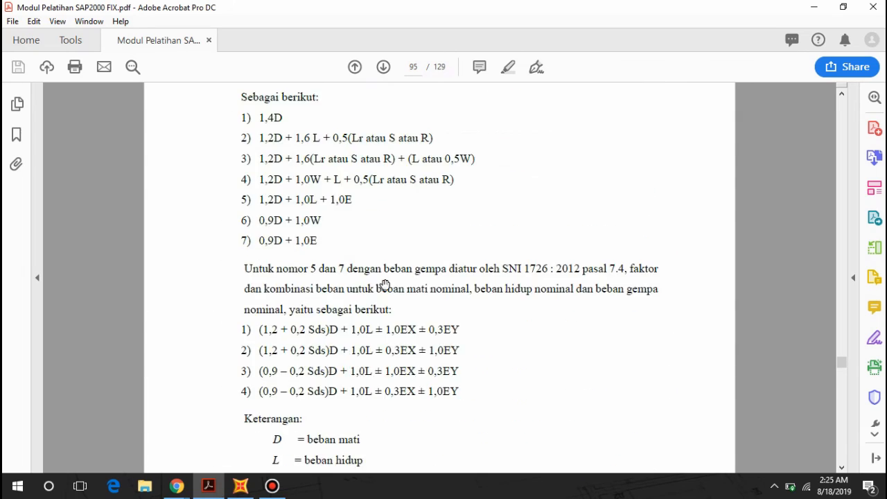
scroll(371, 241, down, 15)
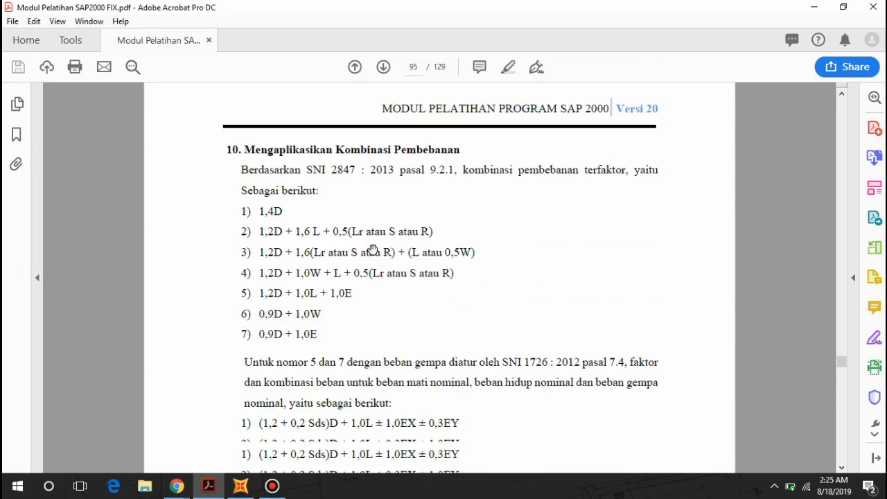
scroll(398, 225, down, 15)
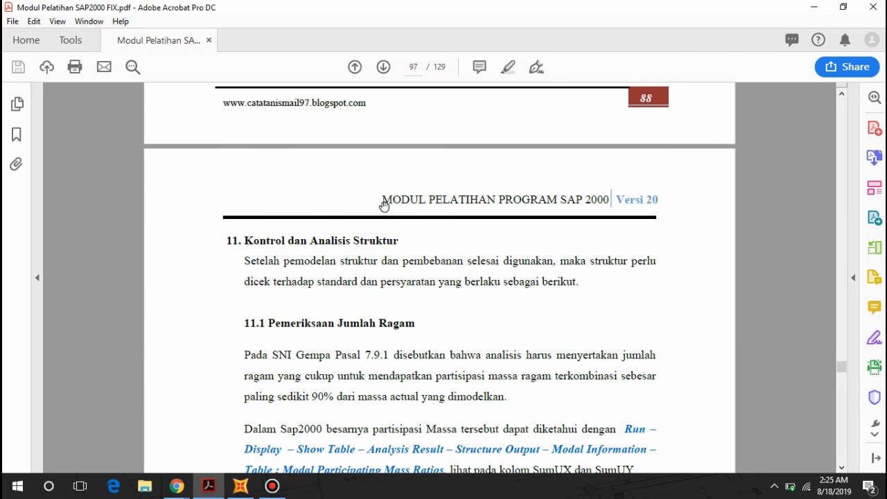
key(alt+Tab)
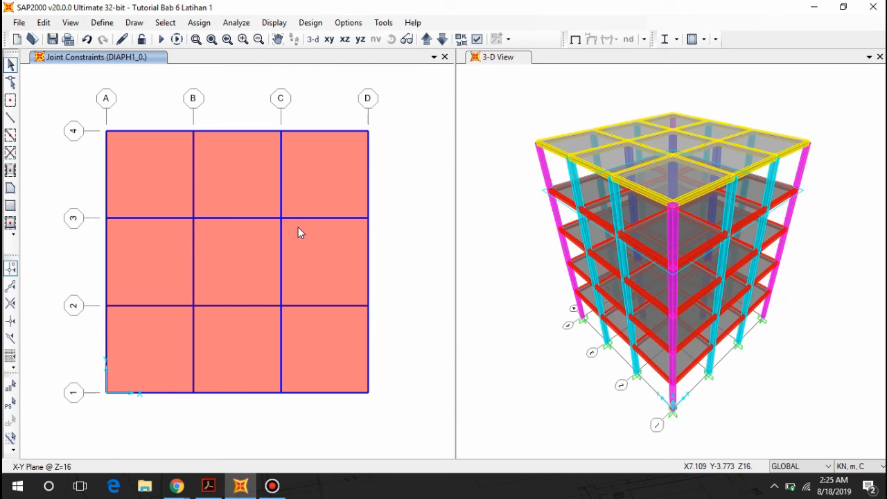
click(253, 80)
click(209, 485)
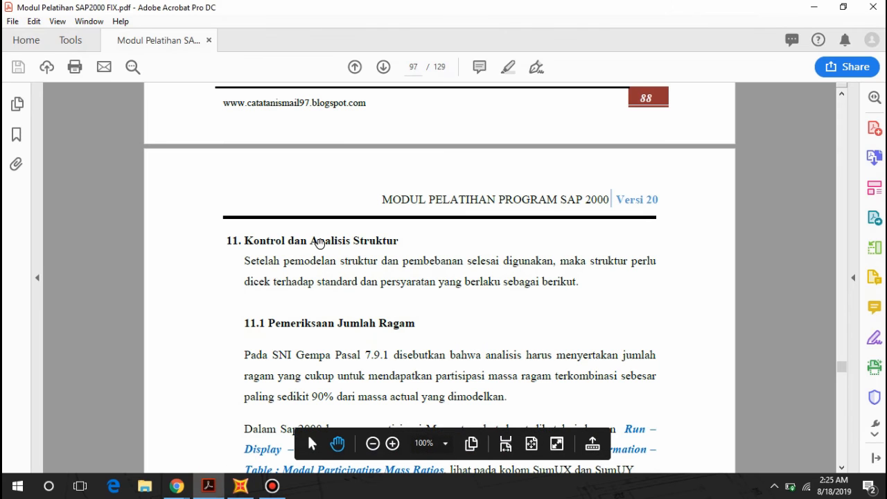
Step: Switch to SAP2000 and run the analysis for all load cases, including MODAL, SX, SY, DX and DY
click(240, 486)
click(243, 103)
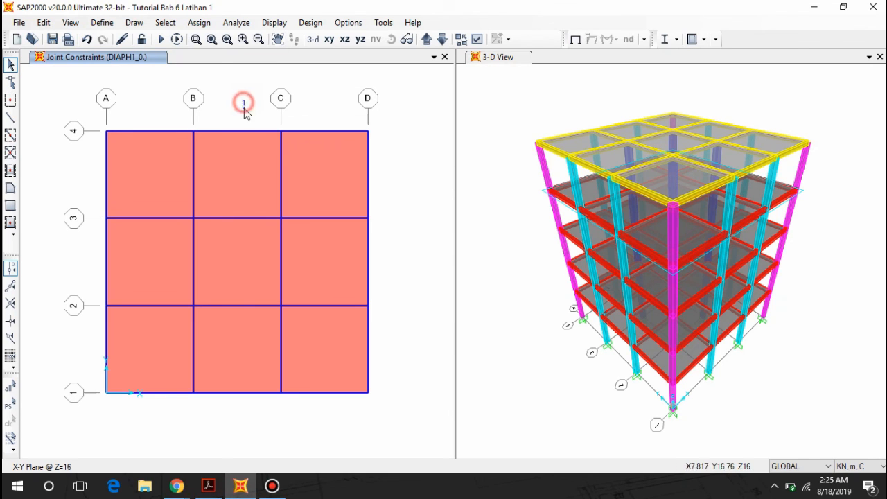
click(237, 23)
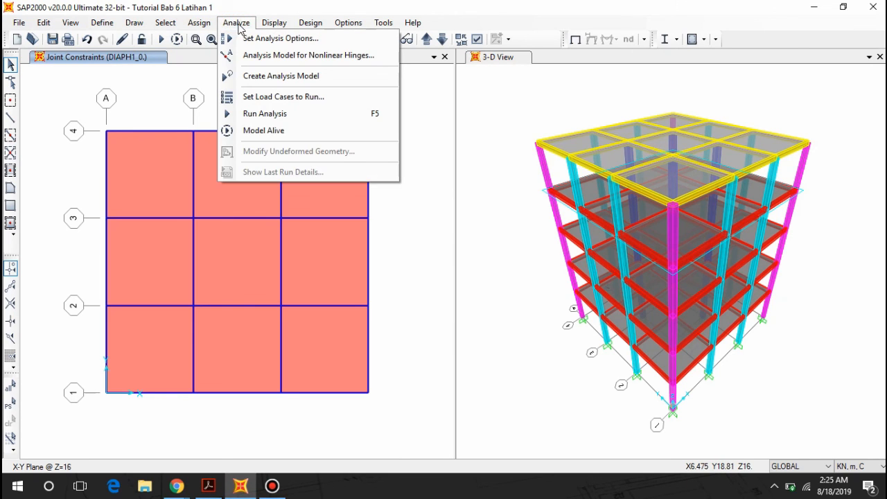
click(270, 115)
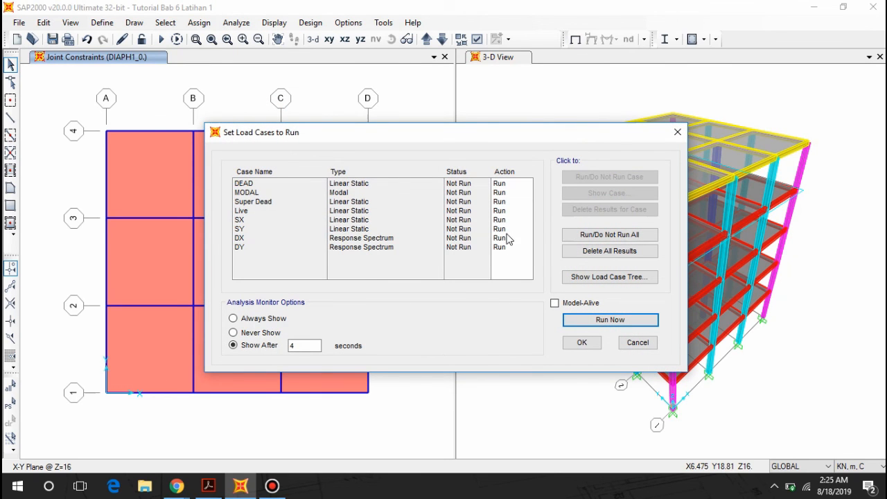
click(621, 325)
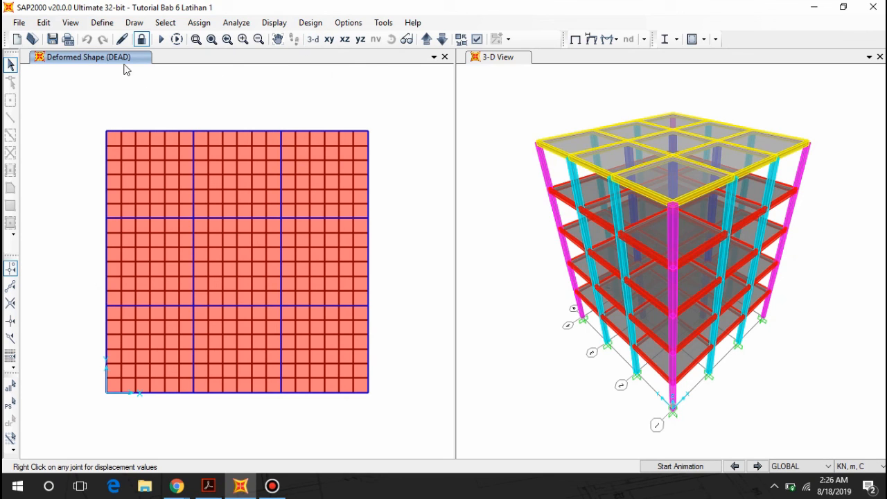
Step: Show the DEAD deformed shape in the default 3D view, play and stop its animation, and inspect a joint's displacements
click(314, 39)
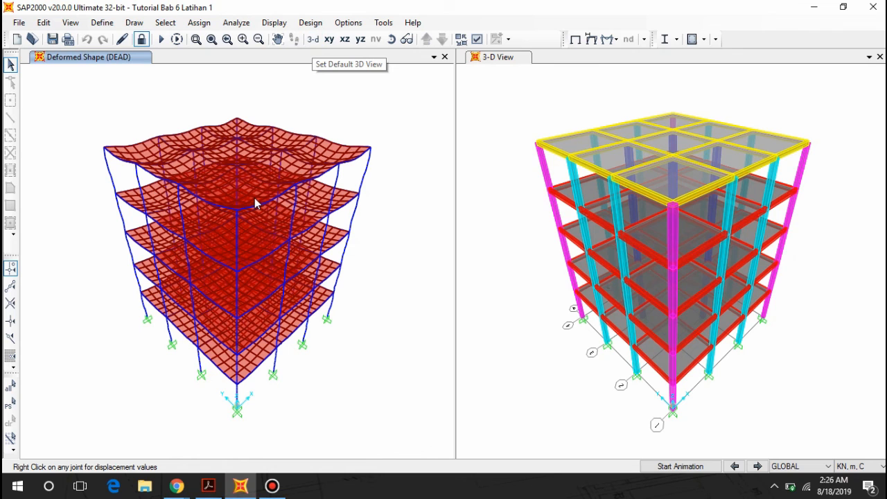
click(682, 467)
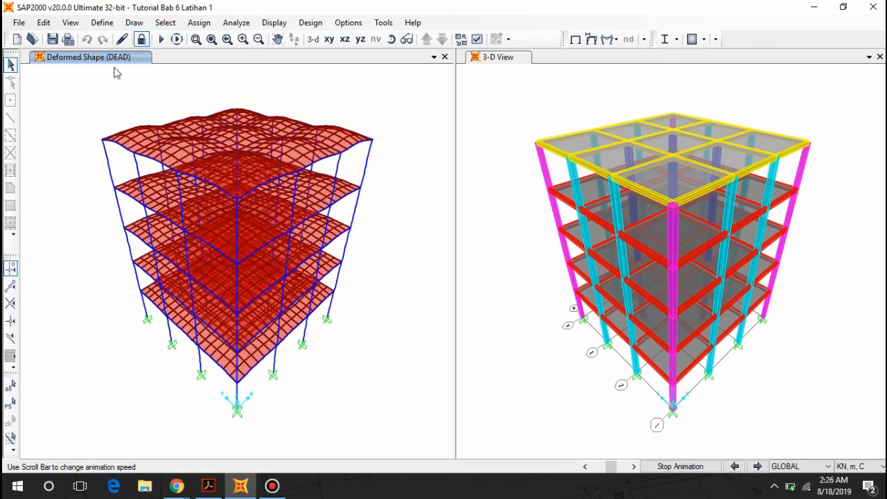
click(702, 467)
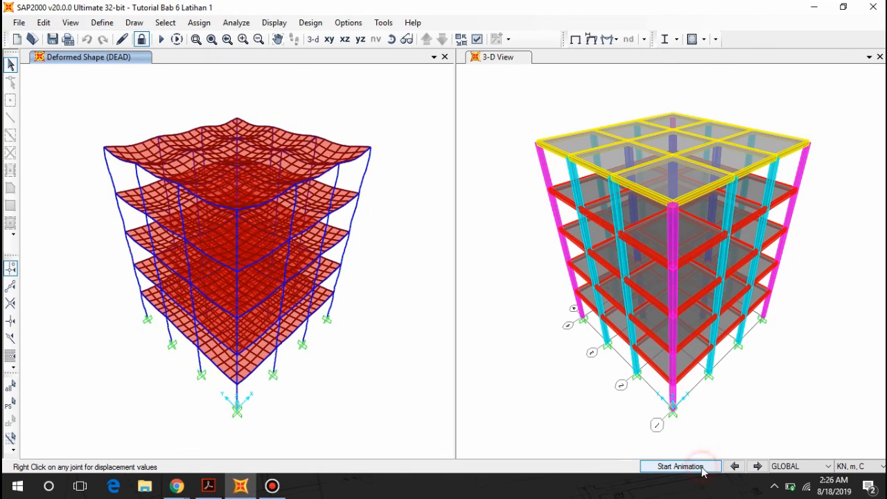
right_click(328, 272)
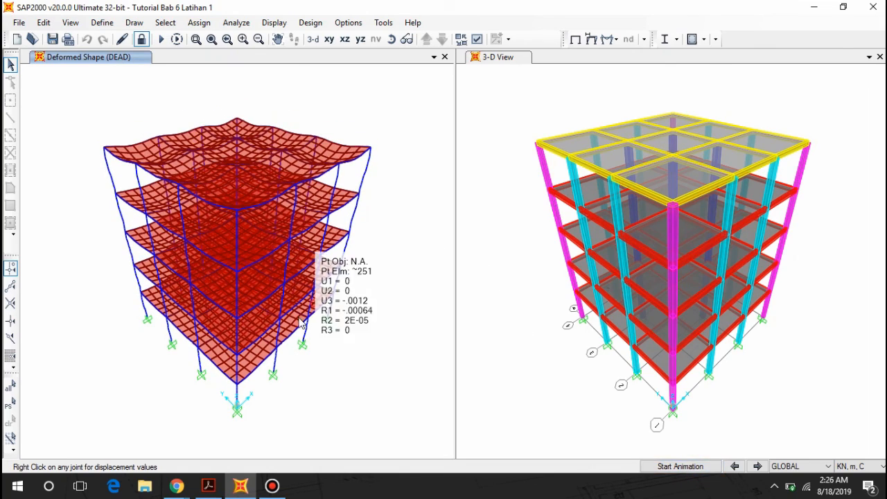
Step: Switch to the module PDF in Acrobat and read through the structural checks in sections 11.1 to 11.4
click(209, 485)
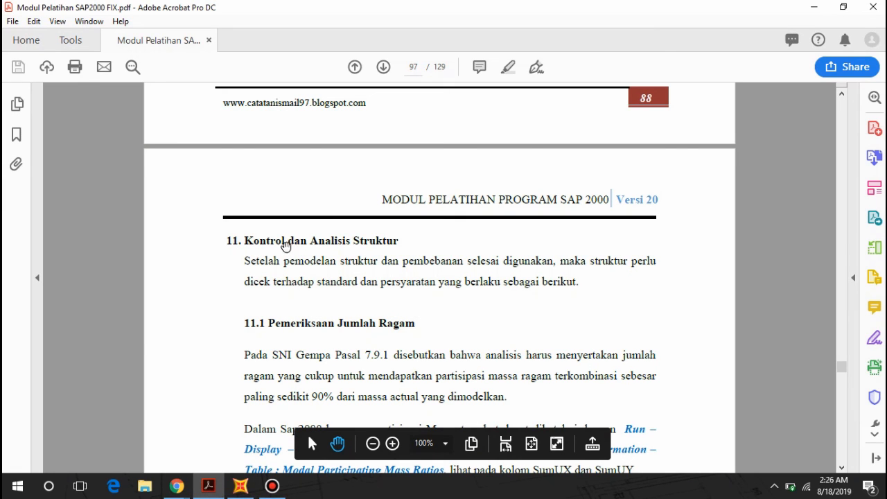
scroll(346, 235, down, 4)
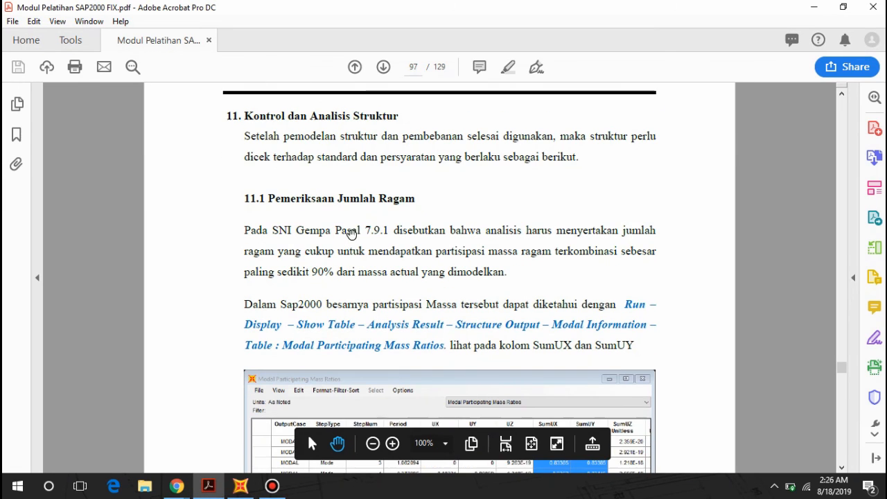
scroll(325, 175, down, 6)
scroll(325, 175, up, 4)
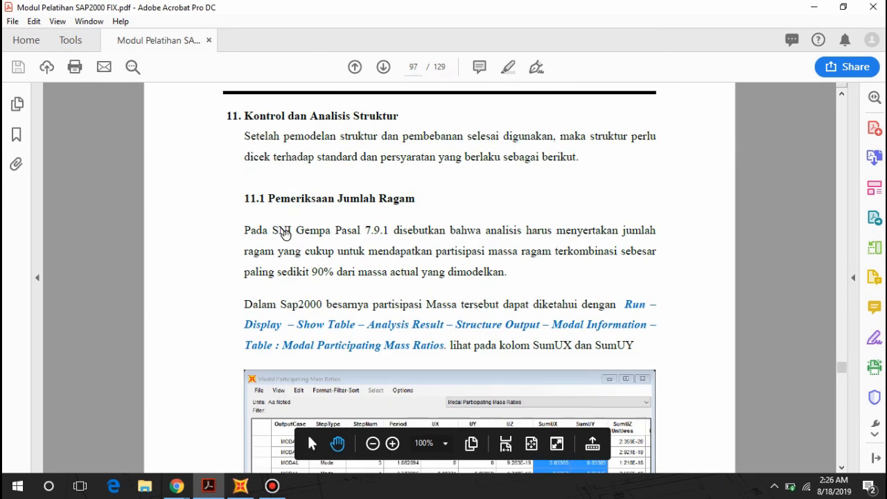
scroll(378, 220, down, 10)
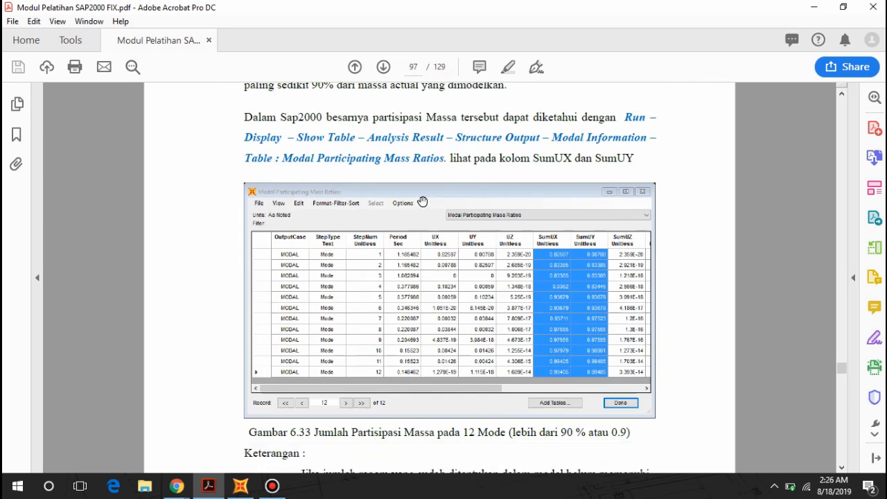
scroll(337, 277, down, 20)
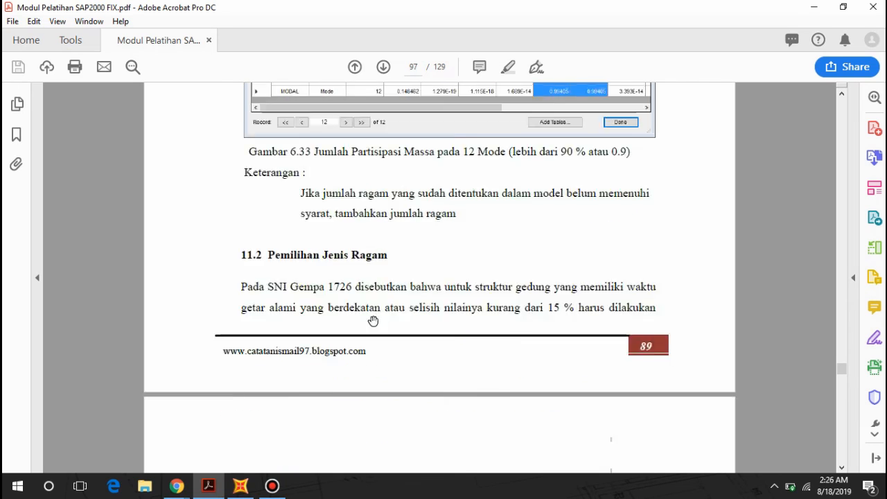
scroll(402, 283, down, 7)
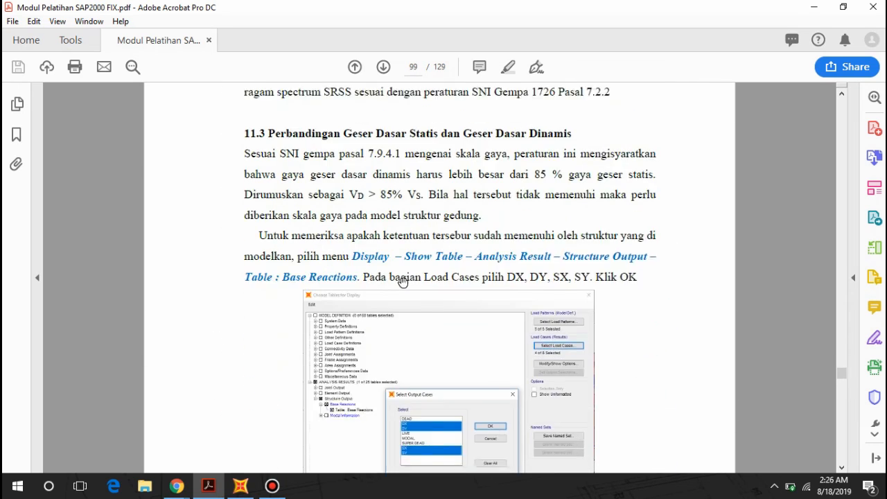
scroll(402, 263, up, 5)
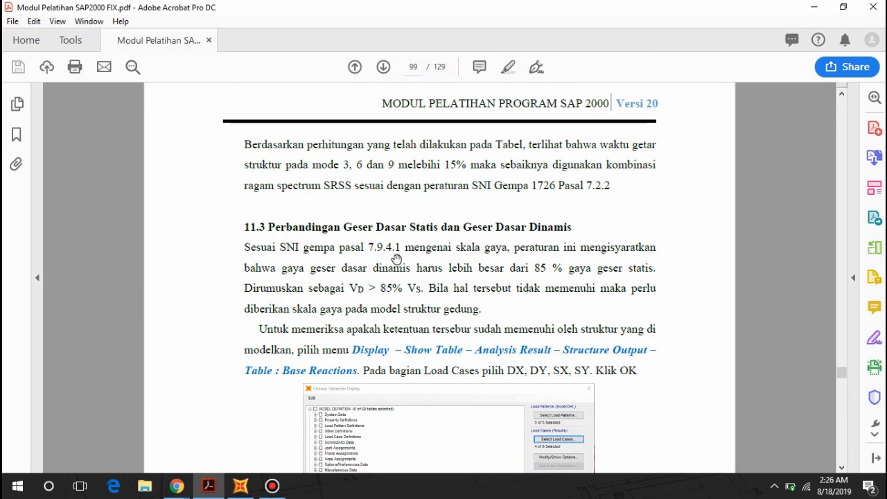
scroll(399, 260, down, 20)
scroll(414, 269, down, 15)
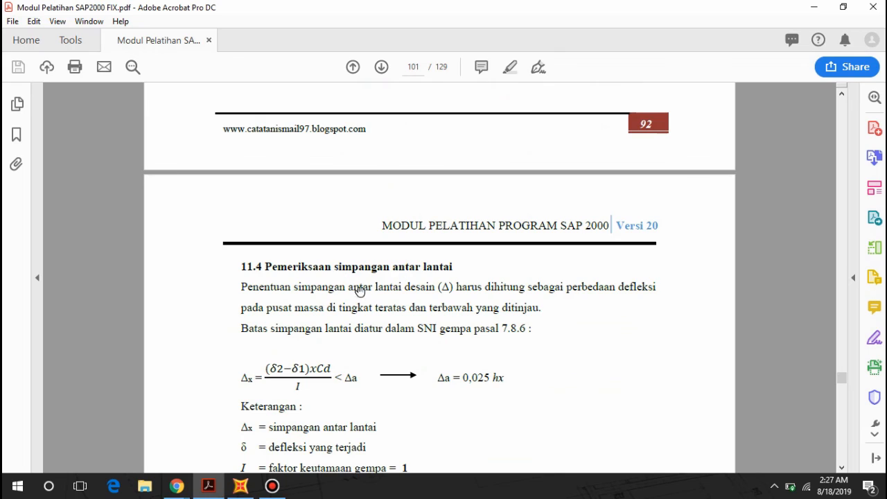
Step: Look back over the base shear, mode count and load combination pages, reread section 11.1, and return to SAP2000
scroll(420, 302, up, 15)
scroll(419, 302, up, 20)
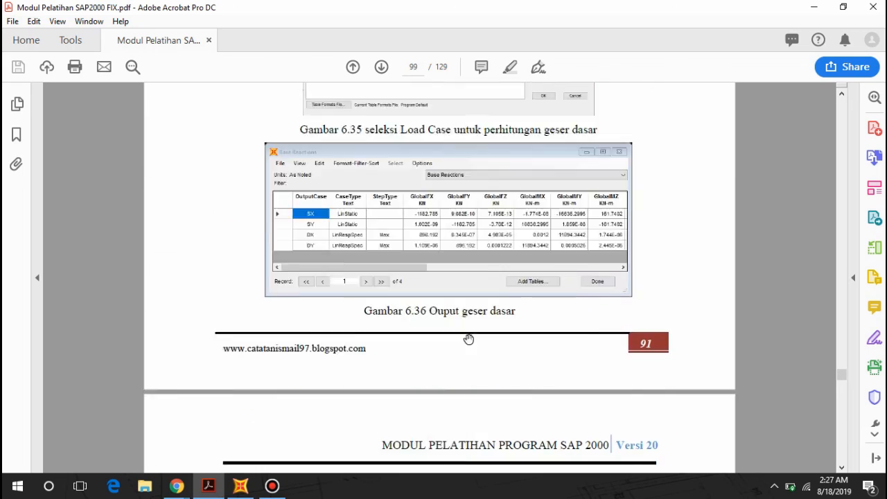
scroll(451, 300, up, 15)
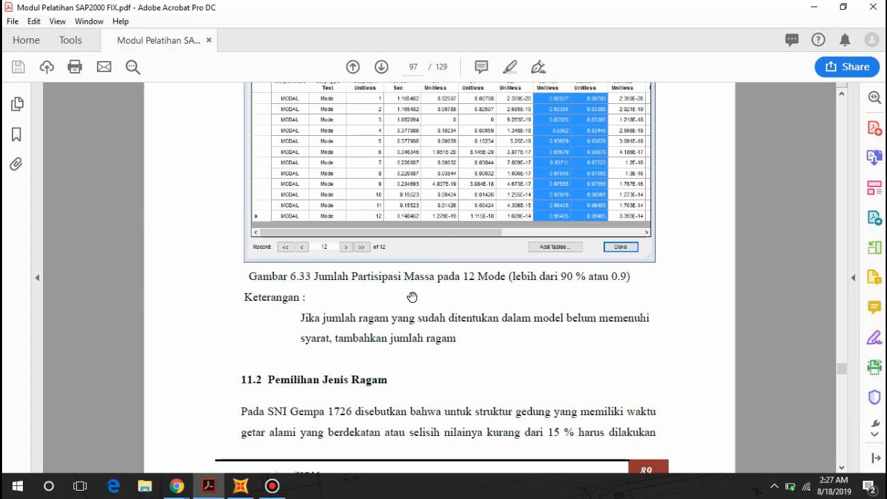
scroll(411, 296, up, 15)
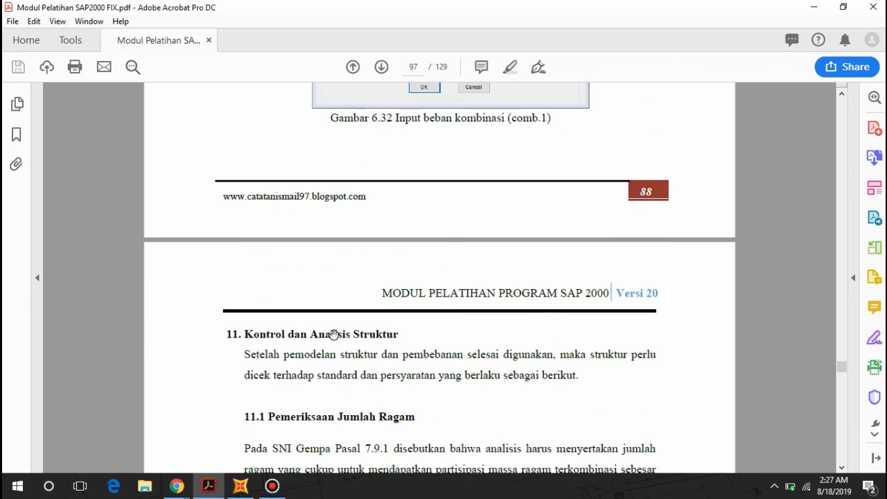
scroll(333, 336, up, 5)
scroll(365, 312, up, 4)
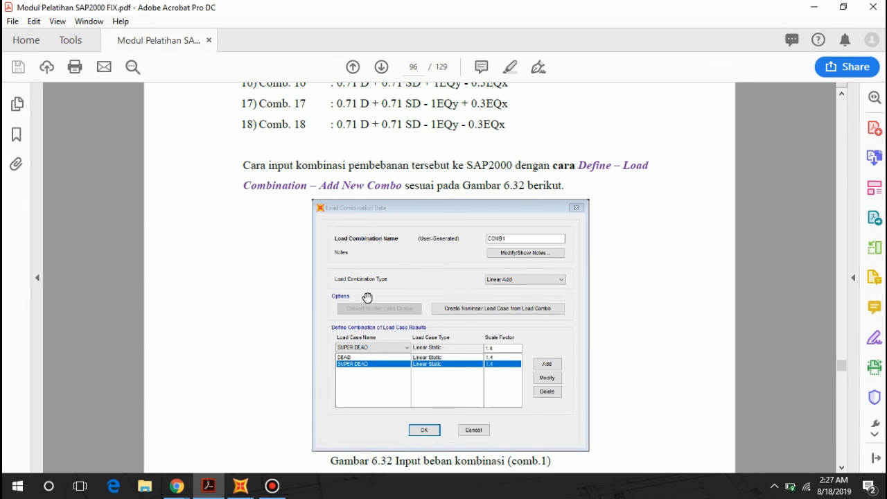
scroll(376, 272, up, 5)
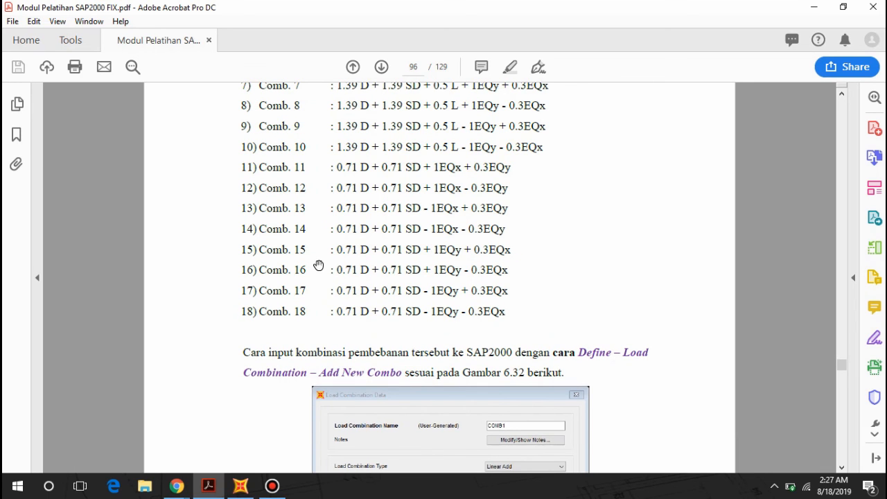
scroll(324, 310, up, 3)
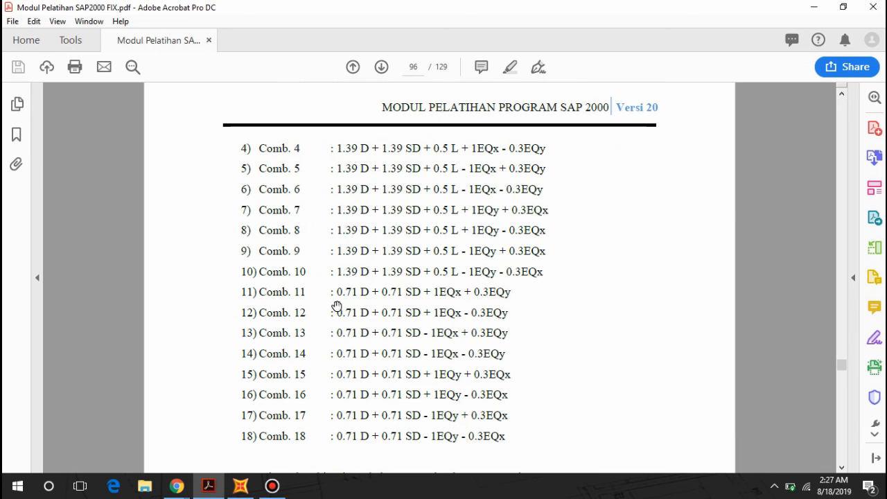
scroll(336, 306, up, 5)
scroll(347, 275, down, 10)
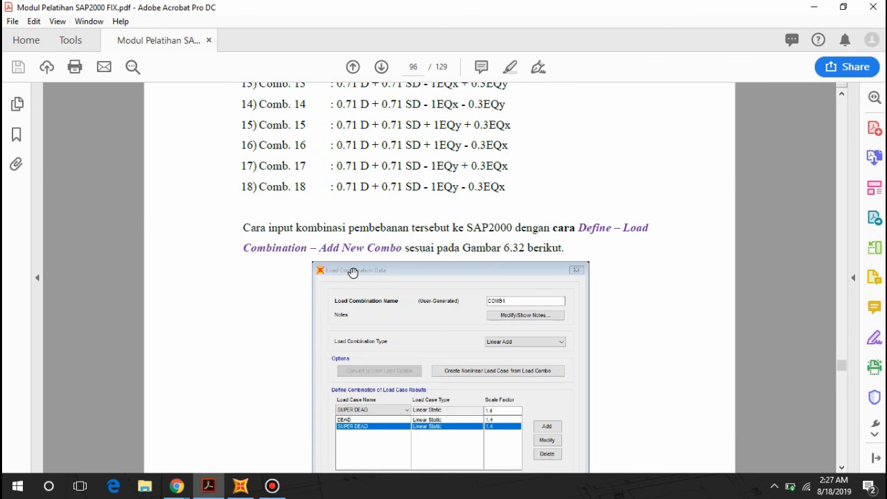
scroll(353, 272, down, 15)
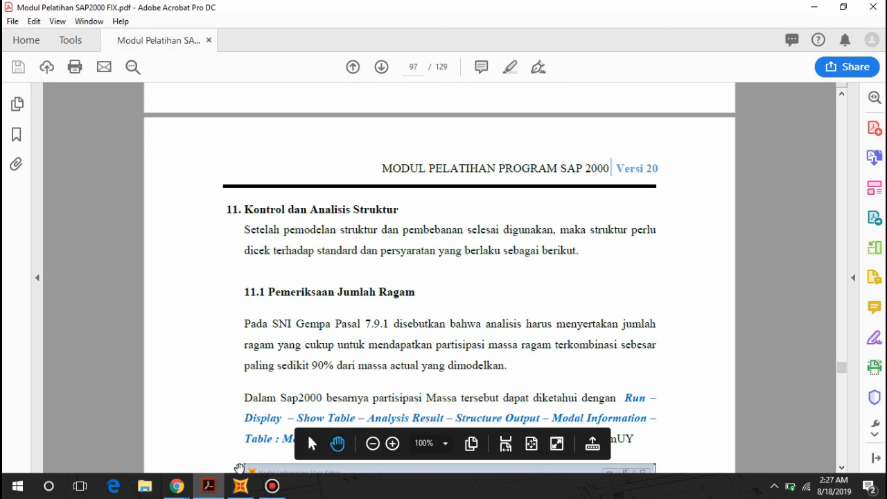
click(240, 486)
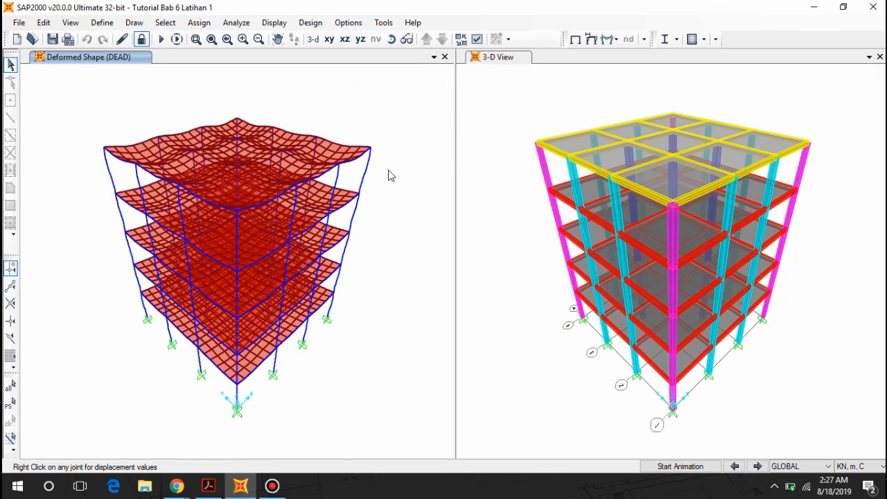